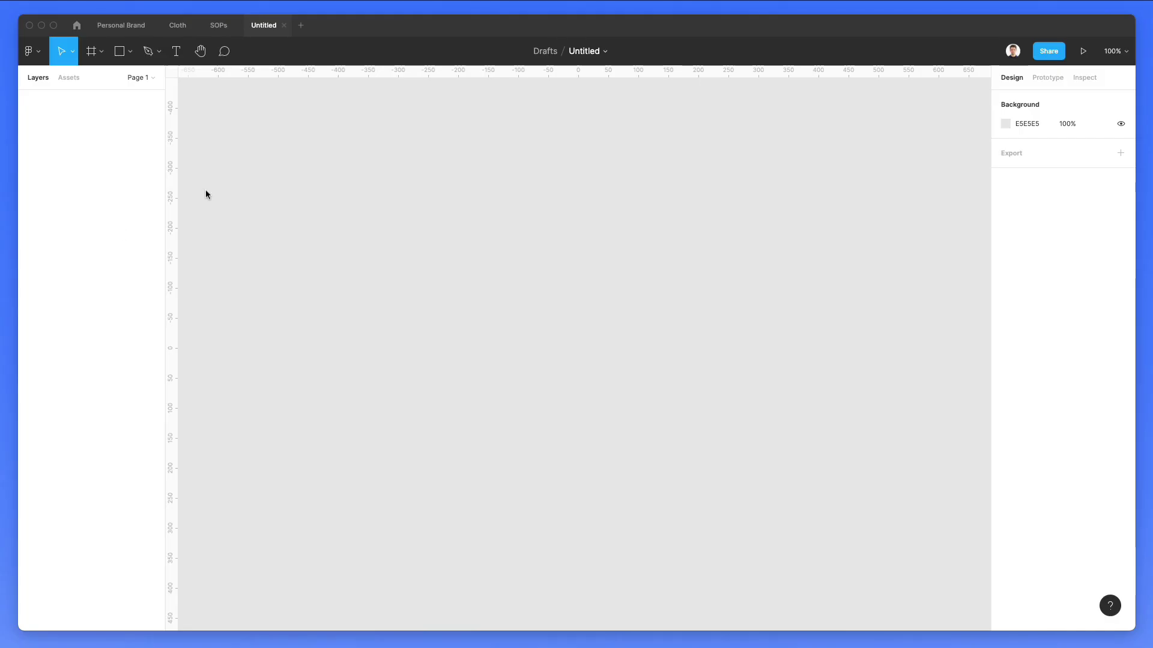
Step: Add a 375×812 iPhone 11 Pro / X frame to the canvas
left_click(96, 55)
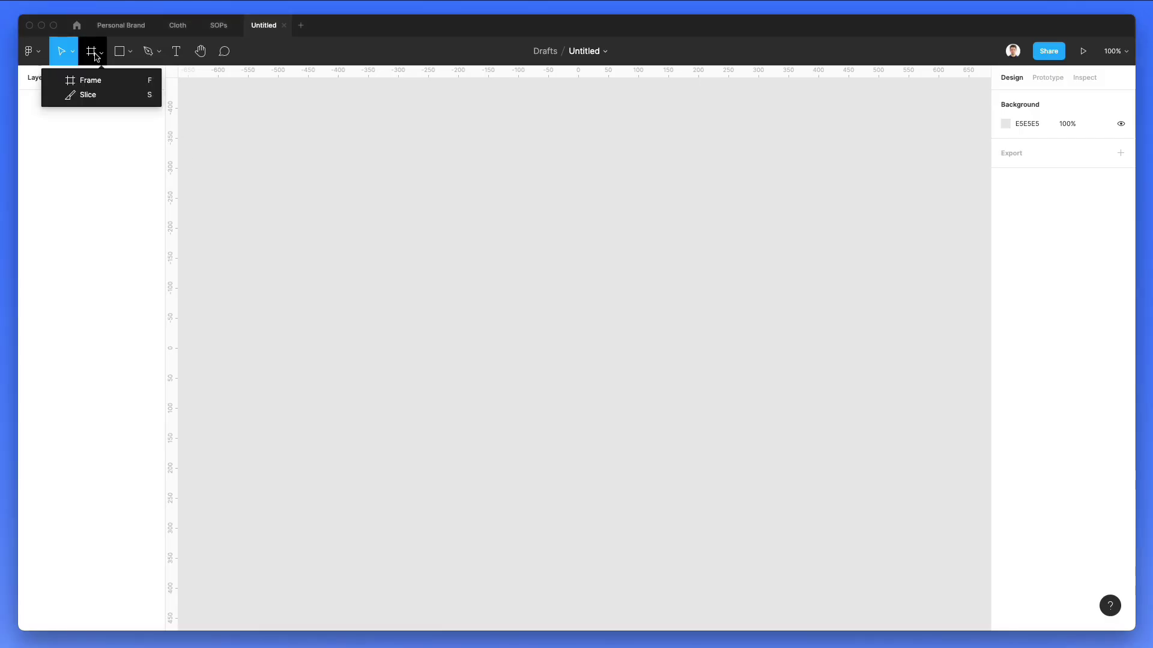
left_click(97, 84)
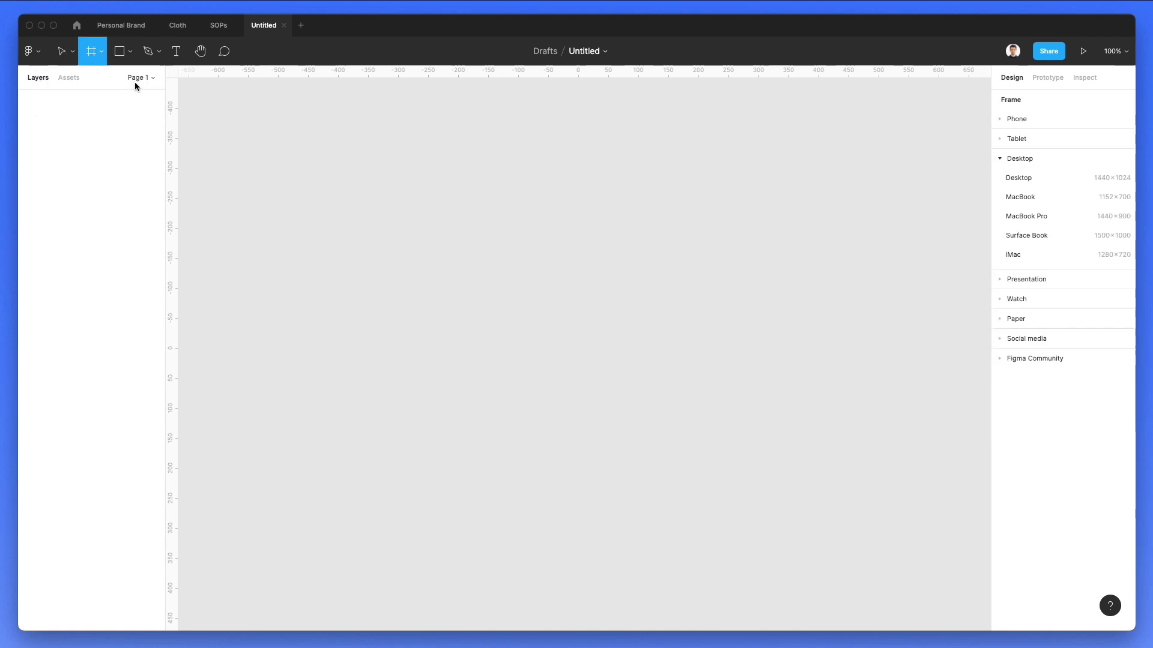
left_click(1026, 119)
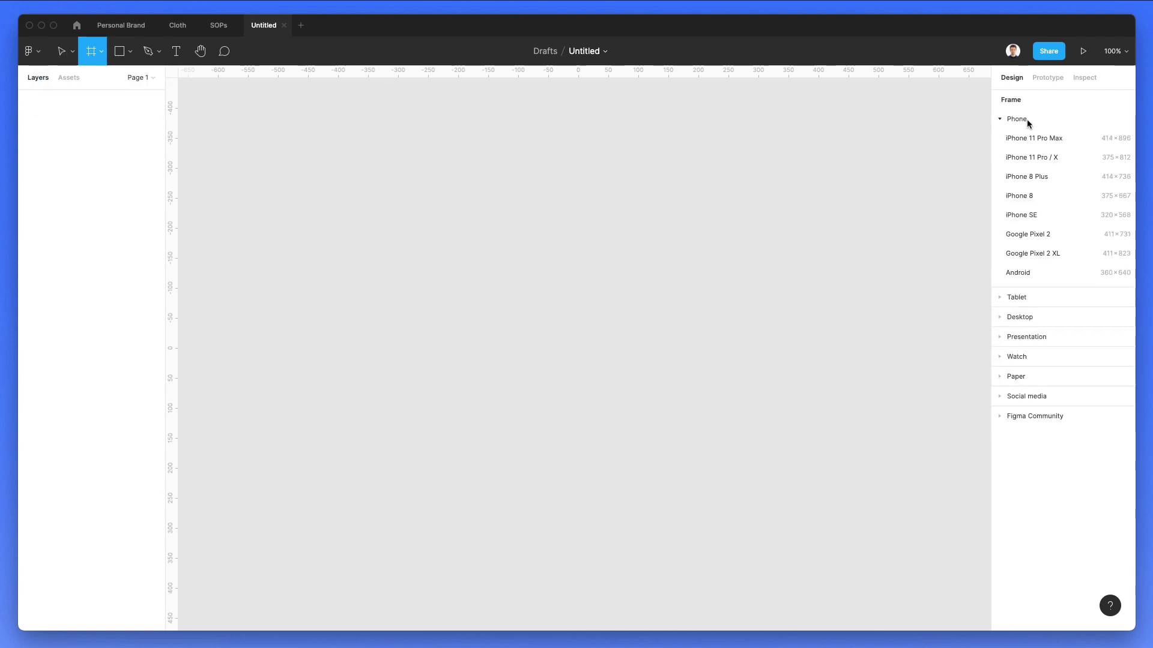
left_click(1039, 161)
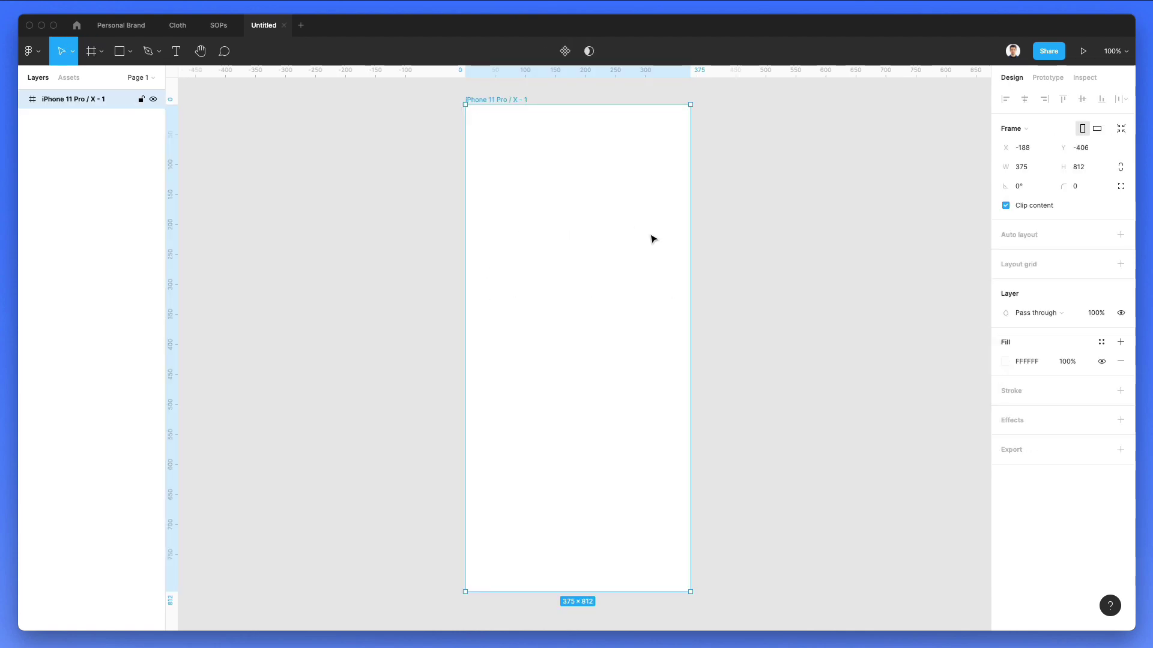
Step: Rename the new frame to 1 and bring it into view
double_click(74, 101)
key("Return")
left_click(428, 243)
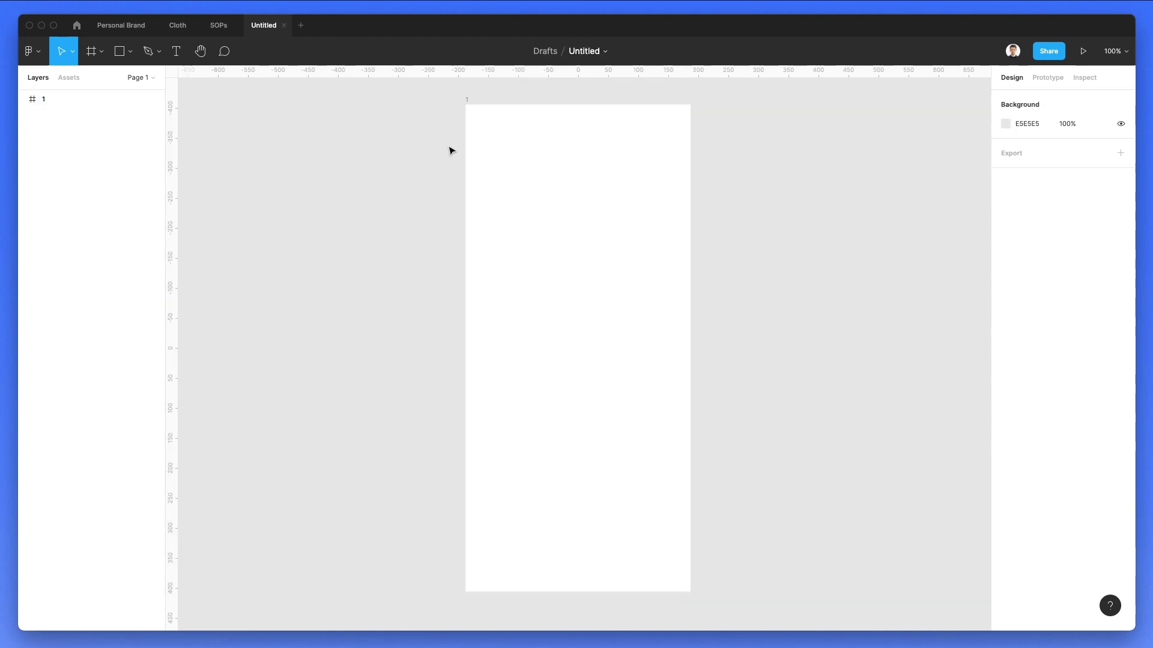
scroll(444, 192, "right", 2)
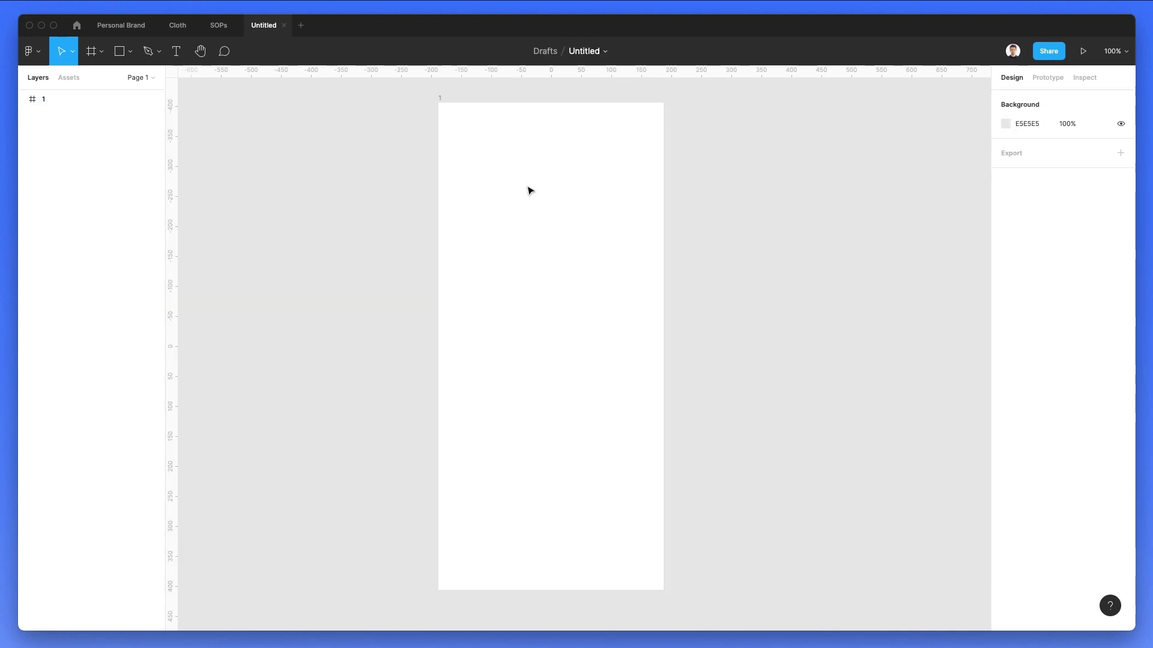
scroll(526, 183, "up", 2)
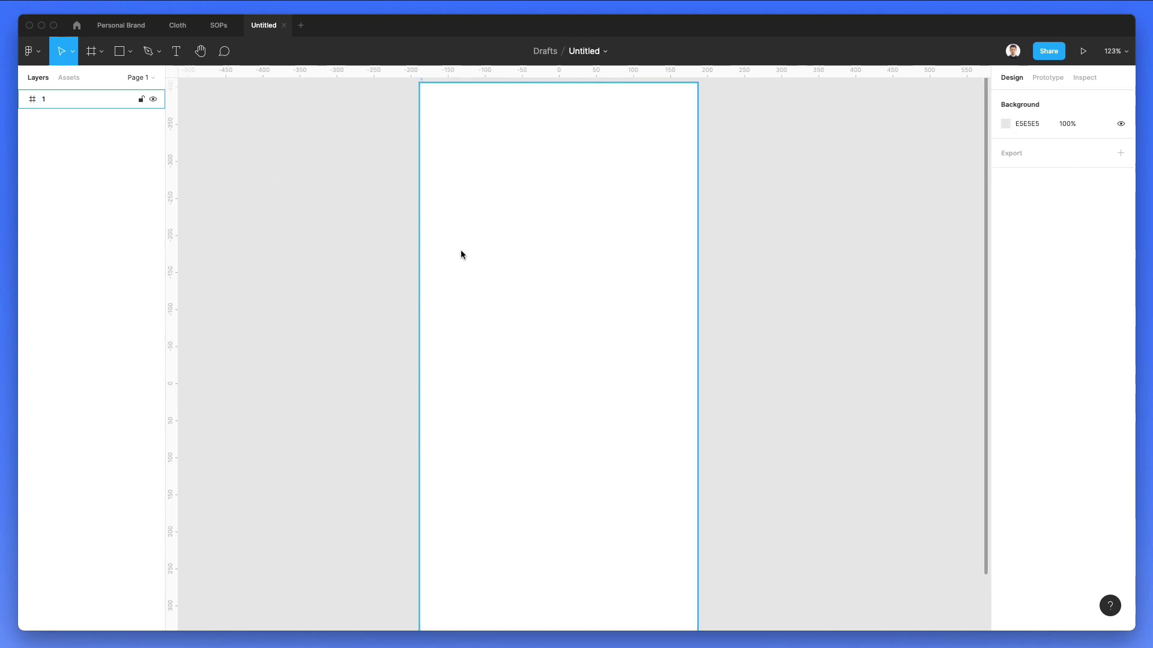
Step: Draw a rectangle near the top of frame 1 and add a layout grid to the frame
key("r")
mouse_move(483, 120)
left_mouse_down()
mouse_move(559, 174)
mouse_move(692, 322)
mouse_move(679, 312)
mouse_move(697, 301)
mouse_move(576, 224)
mouse_move(571, 178)
left_mouse_up()
left_click(428, 94)
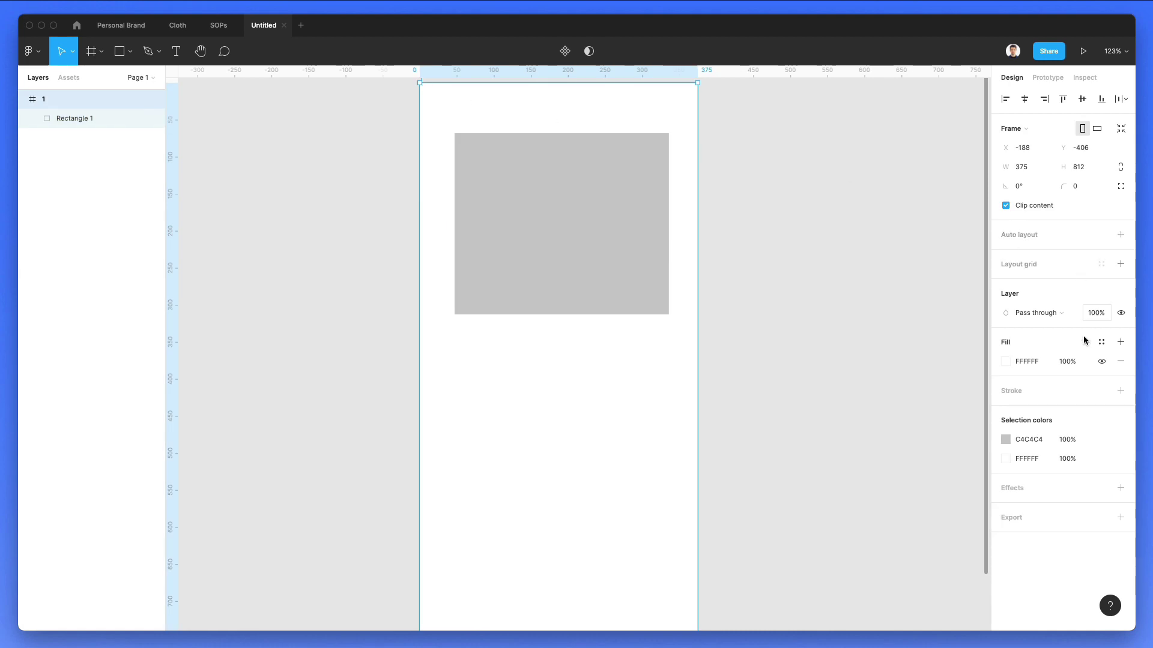
left_click(1032, 264)
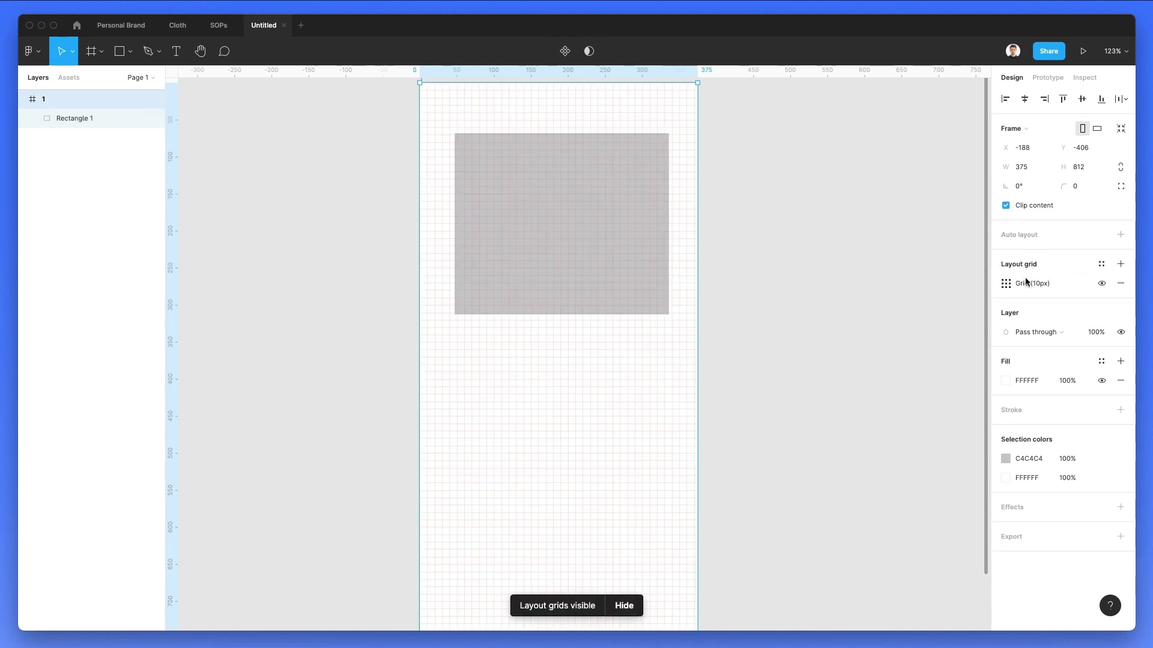
left_click(1006, 284)
Step: Make the layout grid 2 columns with a margin of 16
left_click(882, 287)
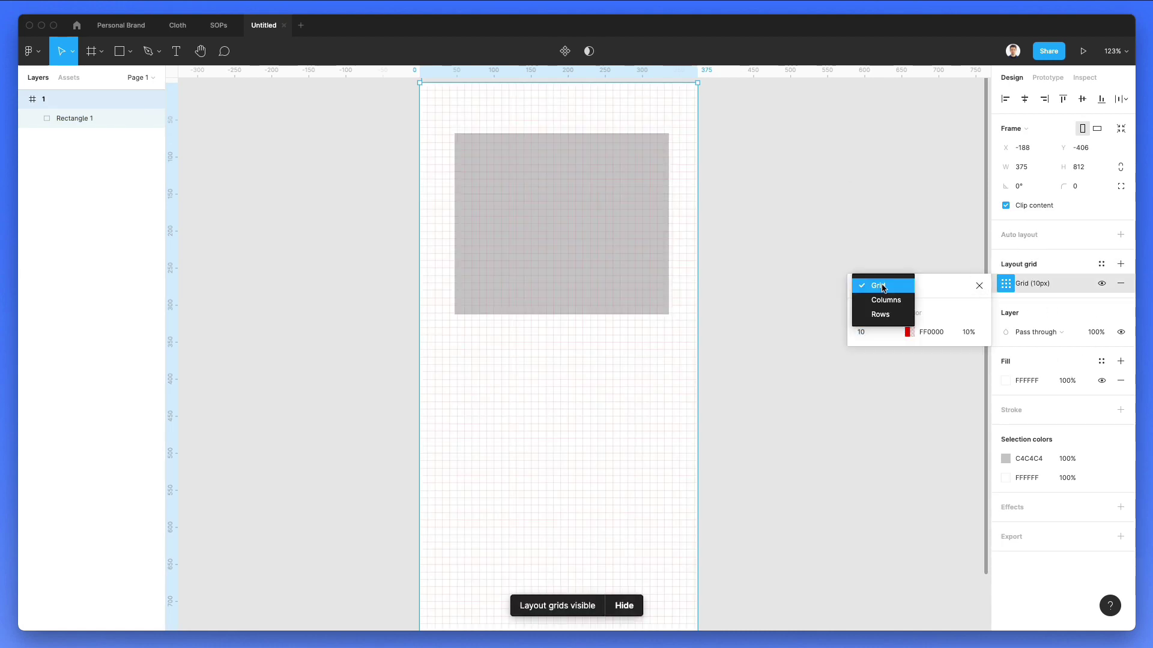
left_click(885, 301)
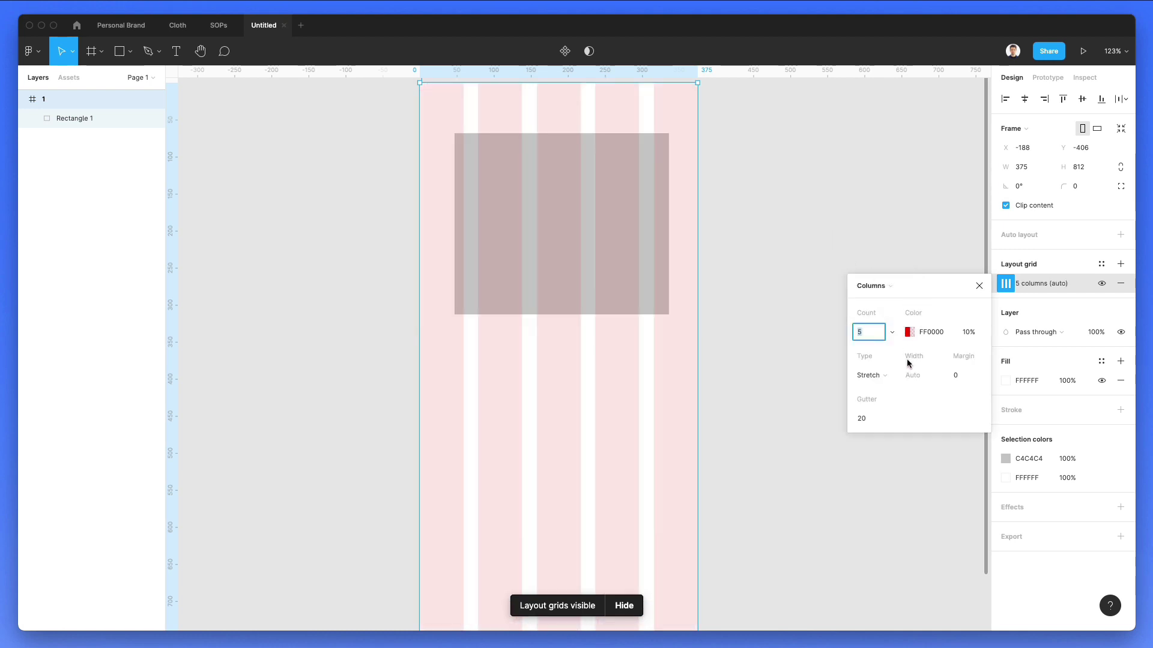
key("Down")
key("Down")
key("Down")
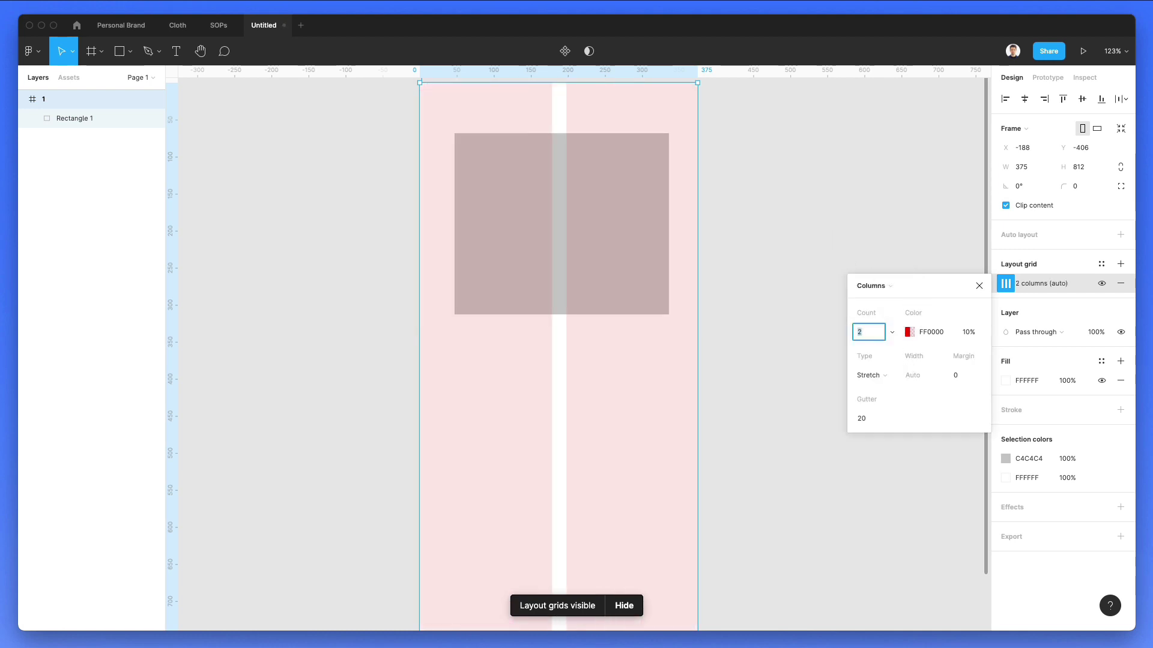
left_click(957, 377)
type("13")
key("Return")
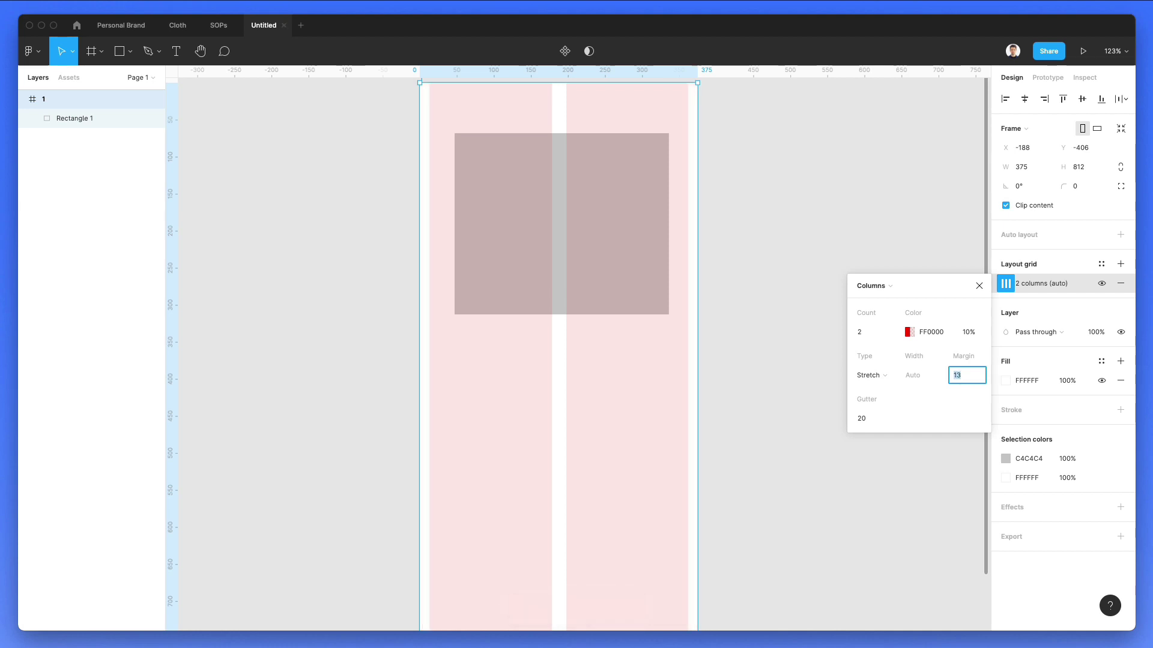
key("Up")
key("Up")
key("Up")
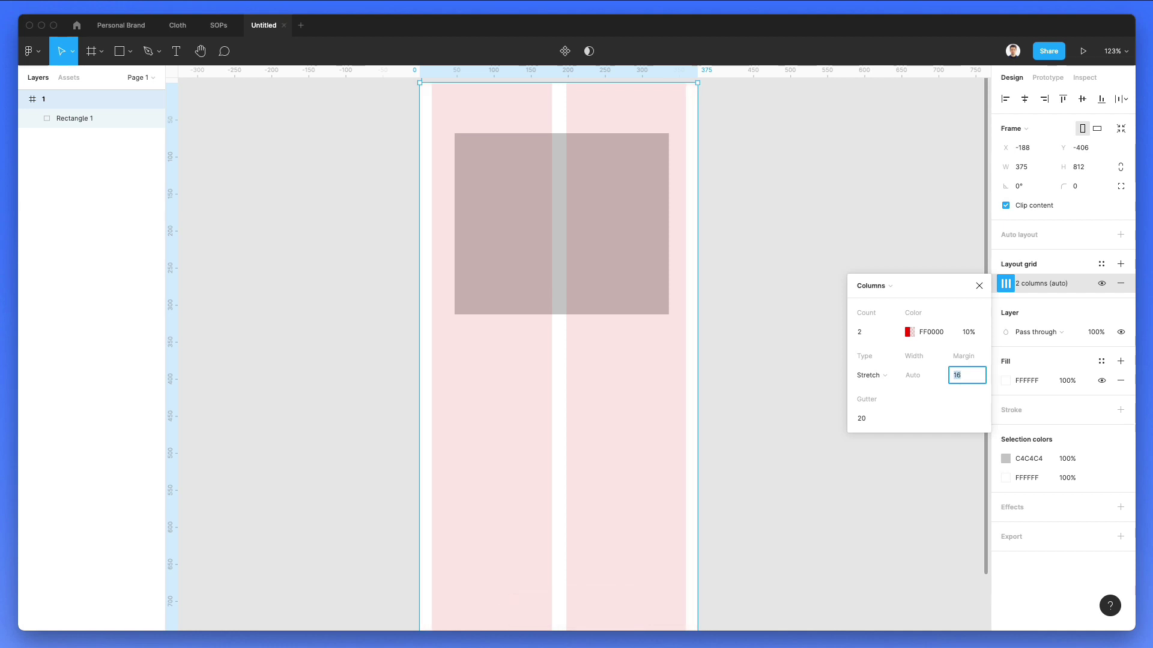
left_click(770, 157)
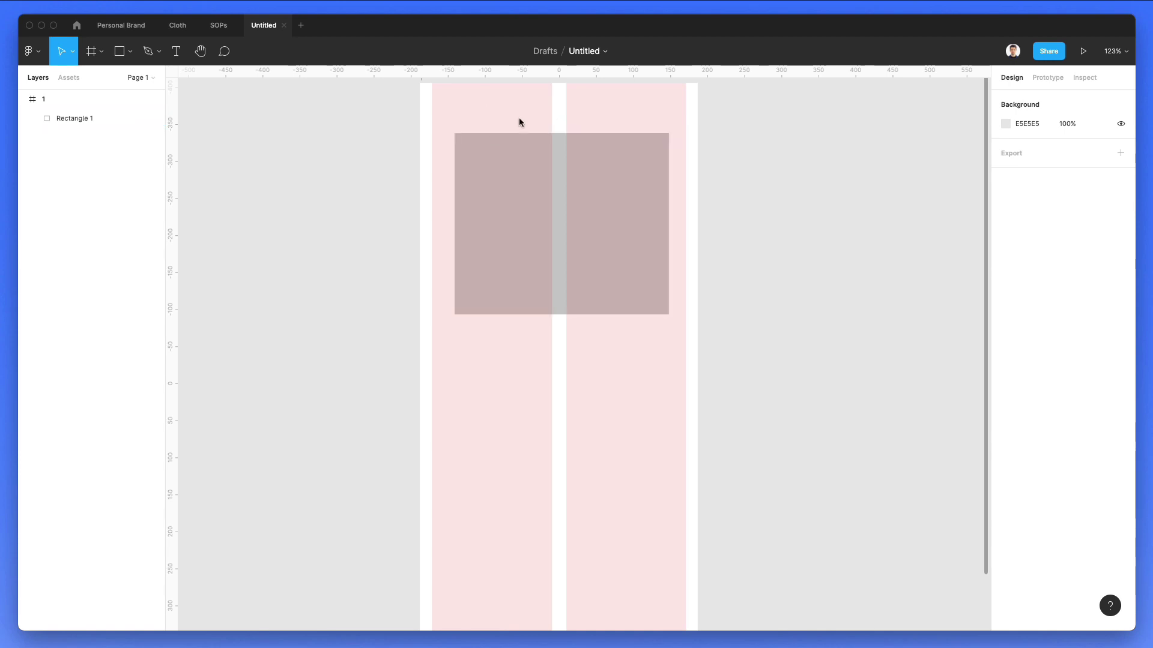
Step: Move the rectangle to the top-left and widen it to 343 across both columns
left_click_drag(529, 143, 503, 169)
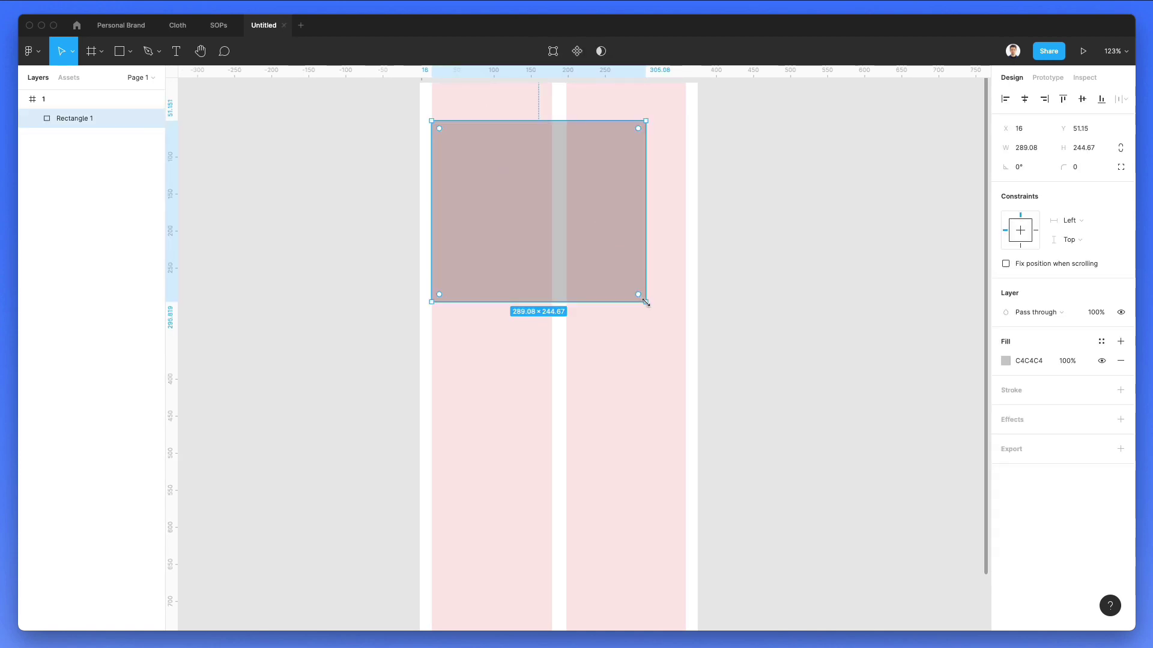
left_click_drag(645, 302, 684, 305)
left_click_drag(636, 247, 635, 257)
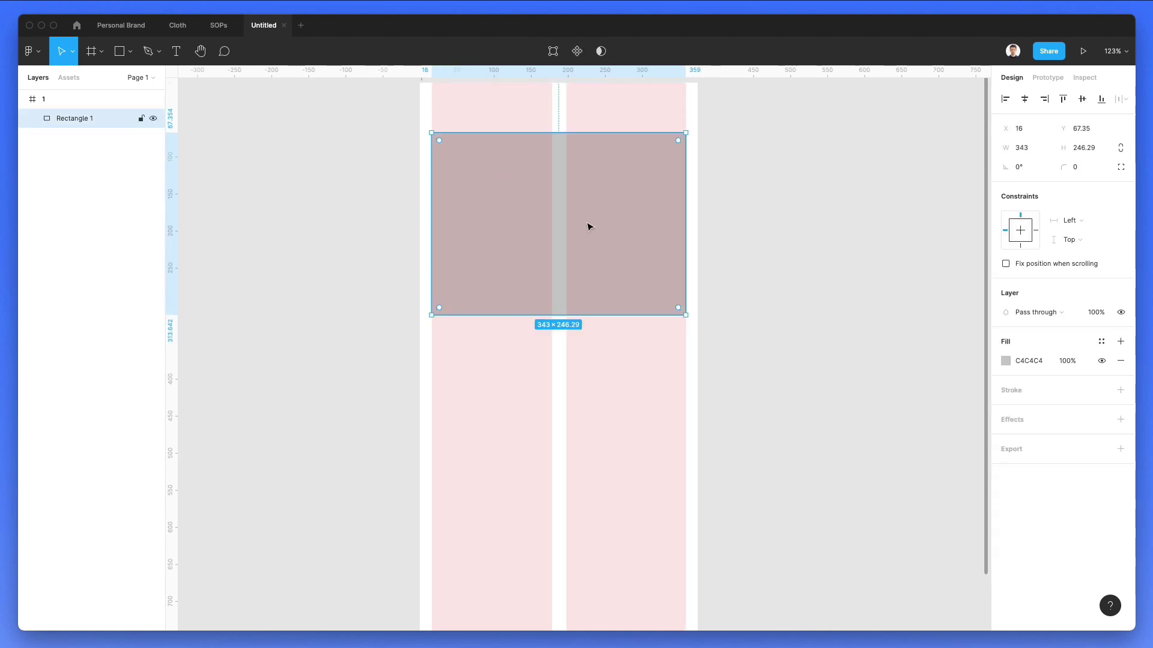
scroll(481, 150, "up", 2)
scroll(444, 123, "up", 2)
Step: Tint the column grid a pale bluish grey (D4DCE2)
left_click(424, 132)
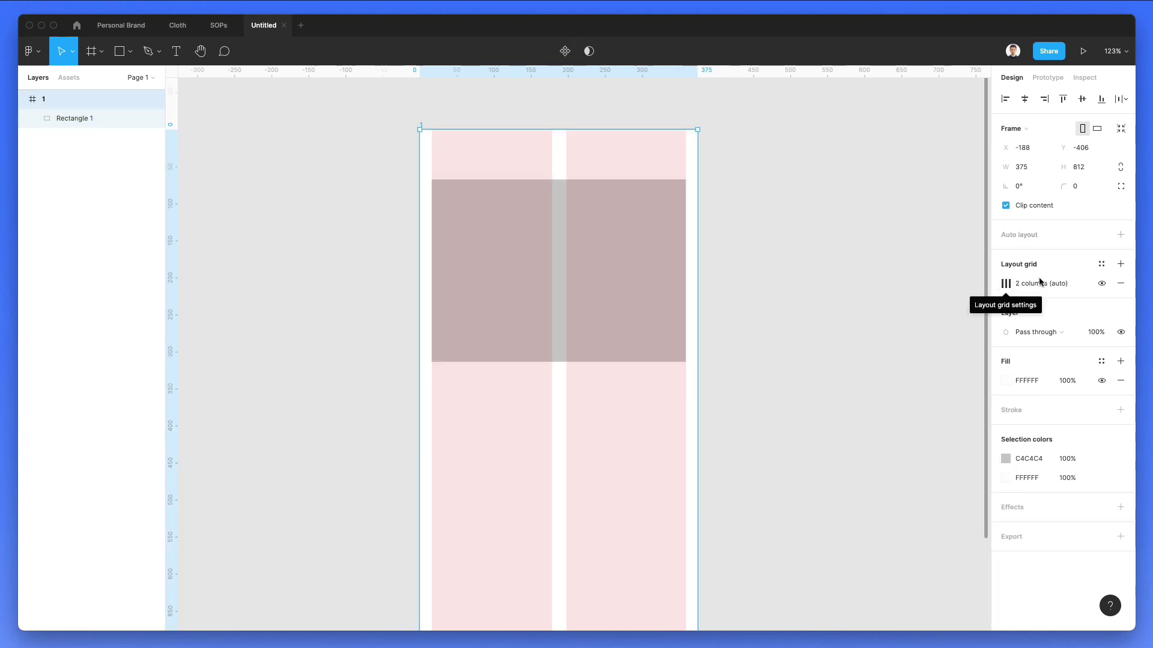
left_click(1006, 286)
left_click(907, 333)
left_click(794, 488)
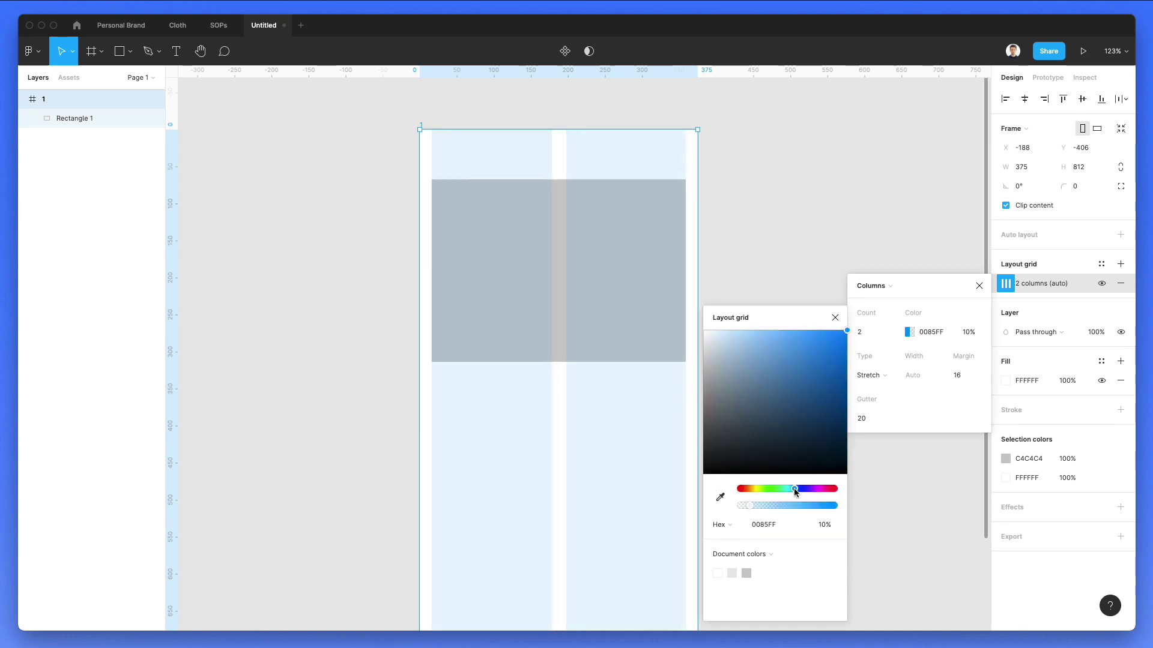
left_click_drag(707, 335, 712, 347)
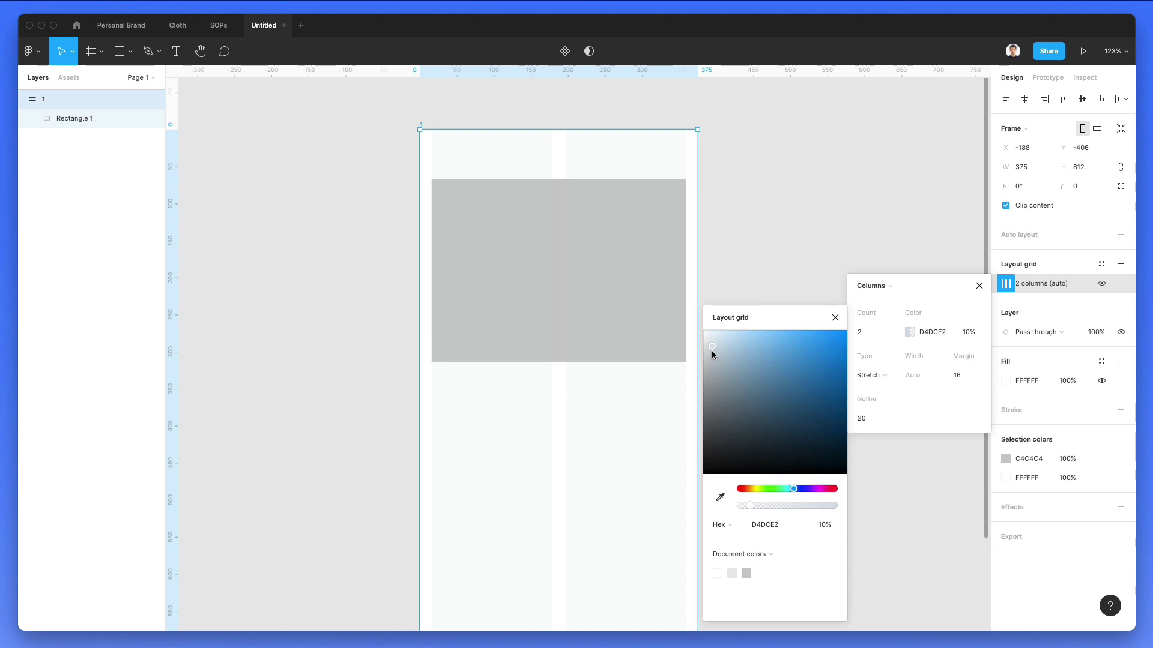
left_click(778, 228)
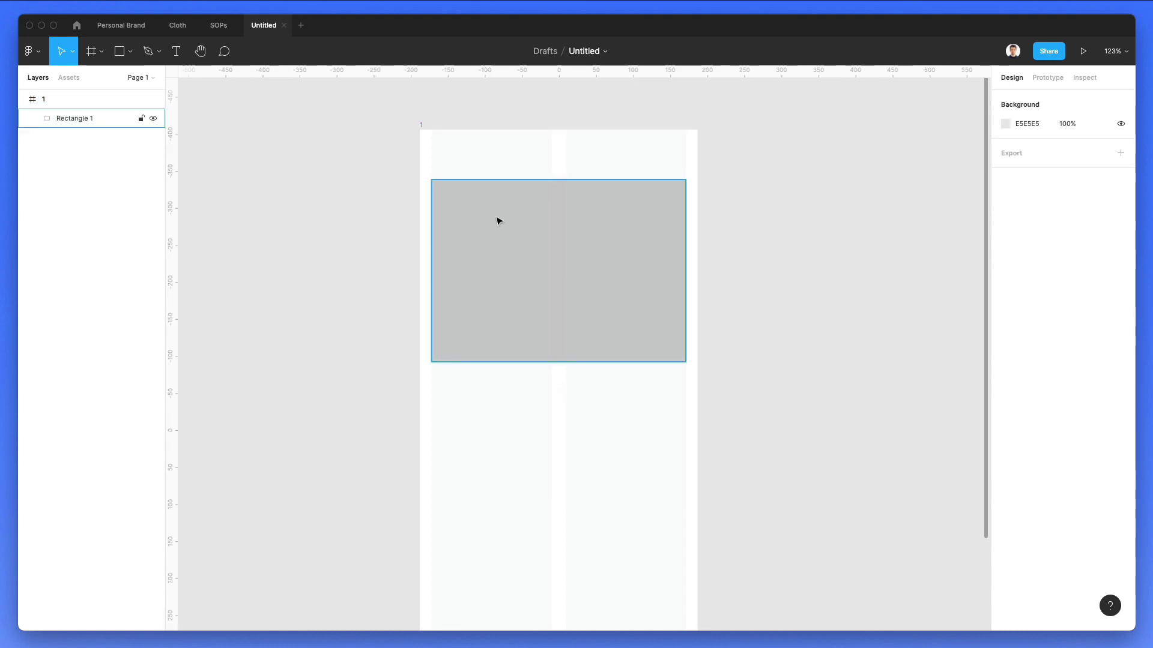
Step: Round the rectangle's corners to 9 and move it about 20 px lower
left_click(509, 204)
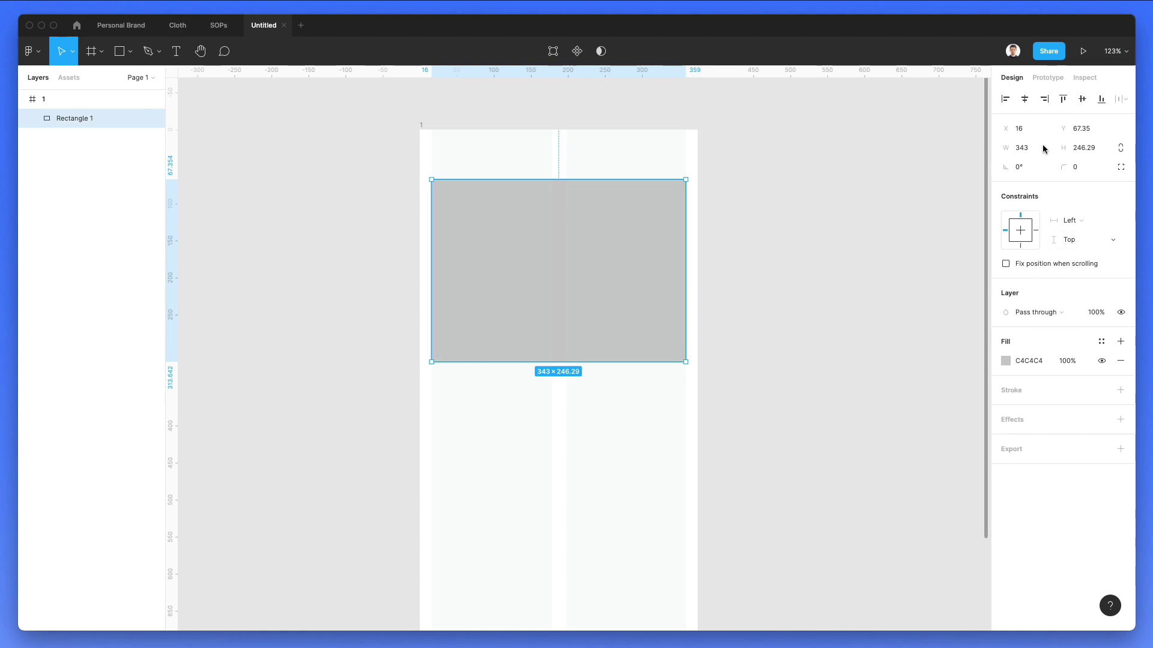
left_click(1061, 174)
type("9")
key("Return")
left_click(354, 229)
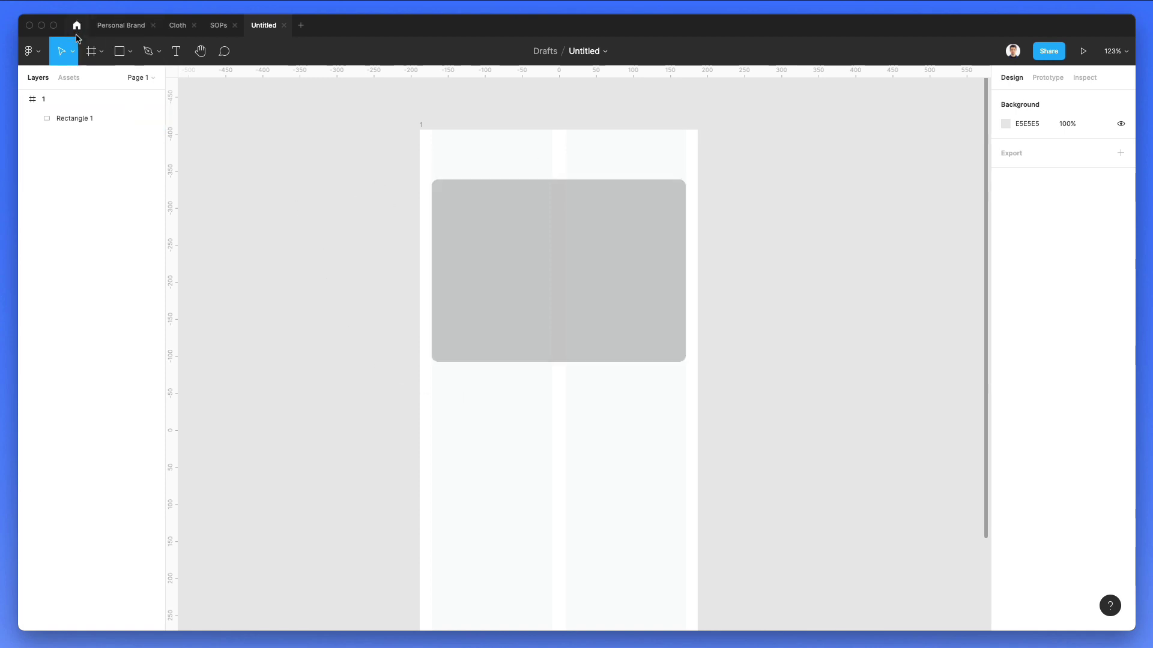
scroll(433, 223, "down", 2)
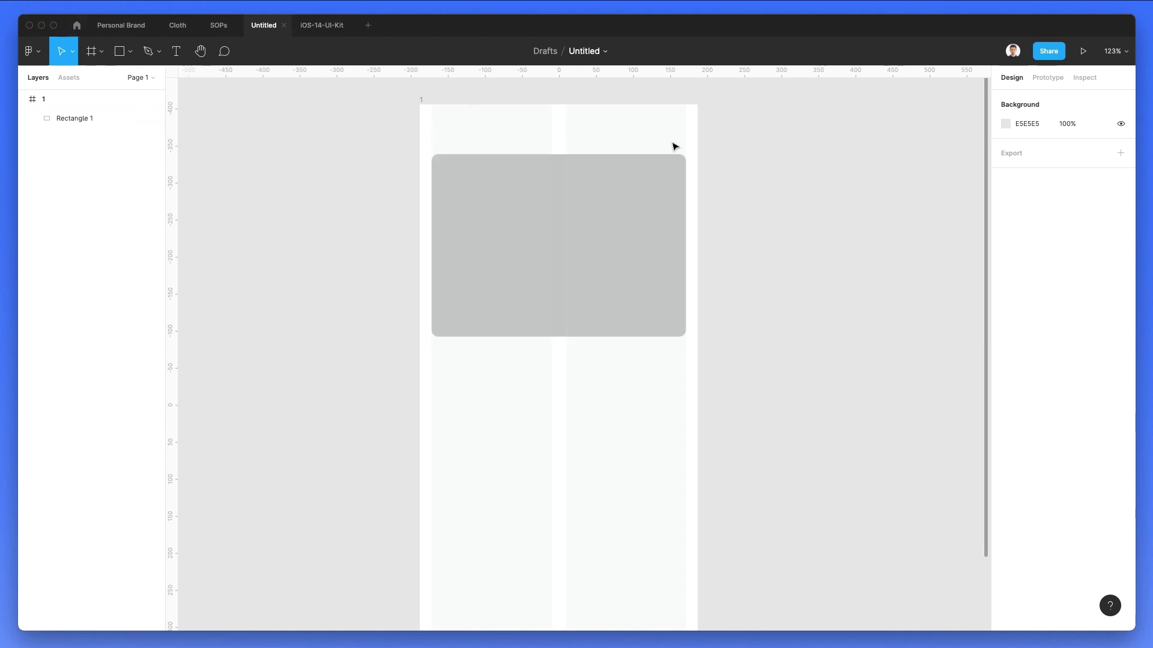
left_click_drag(538, 185, 526, 196)
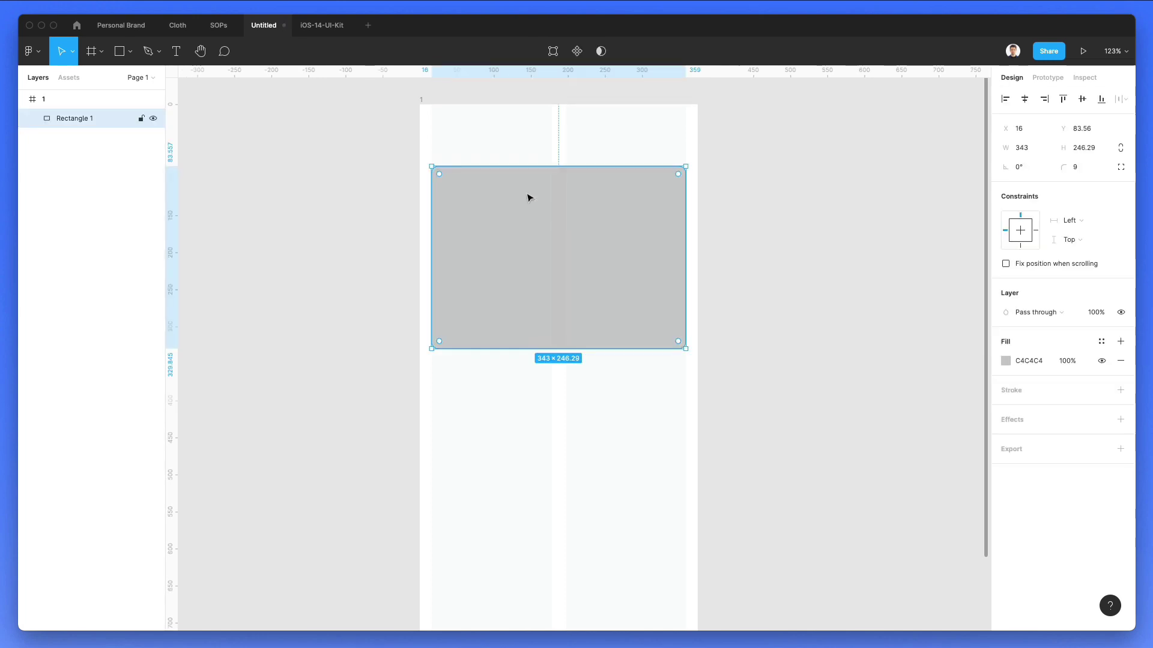
left_click(328, 36)
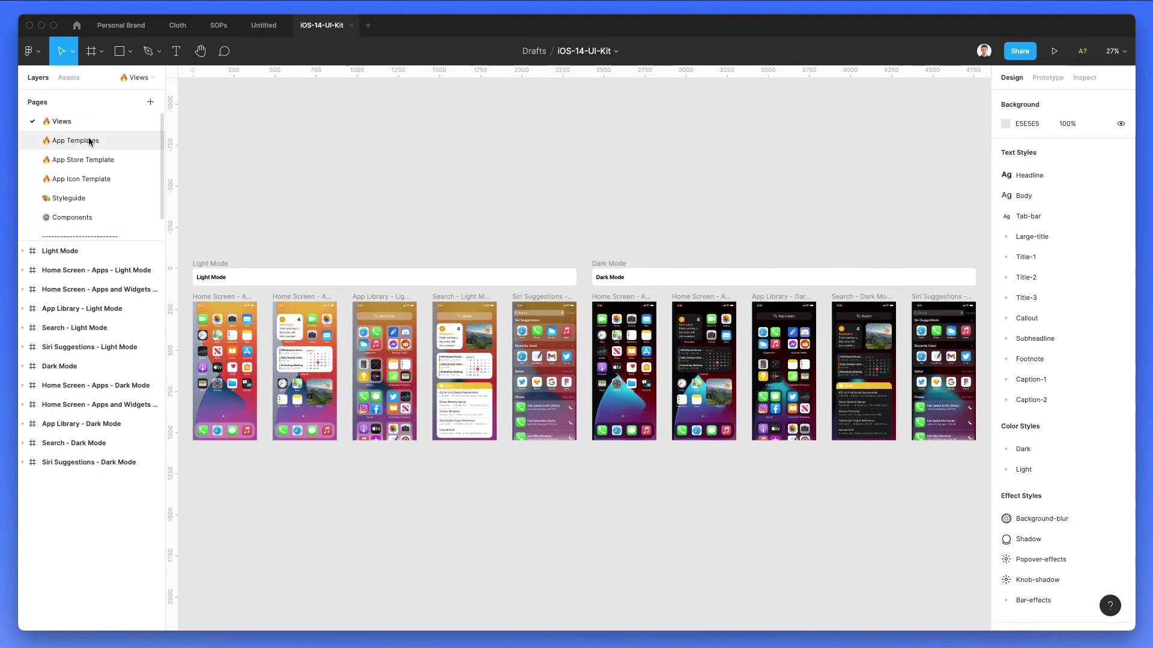
left_click(88, 141)
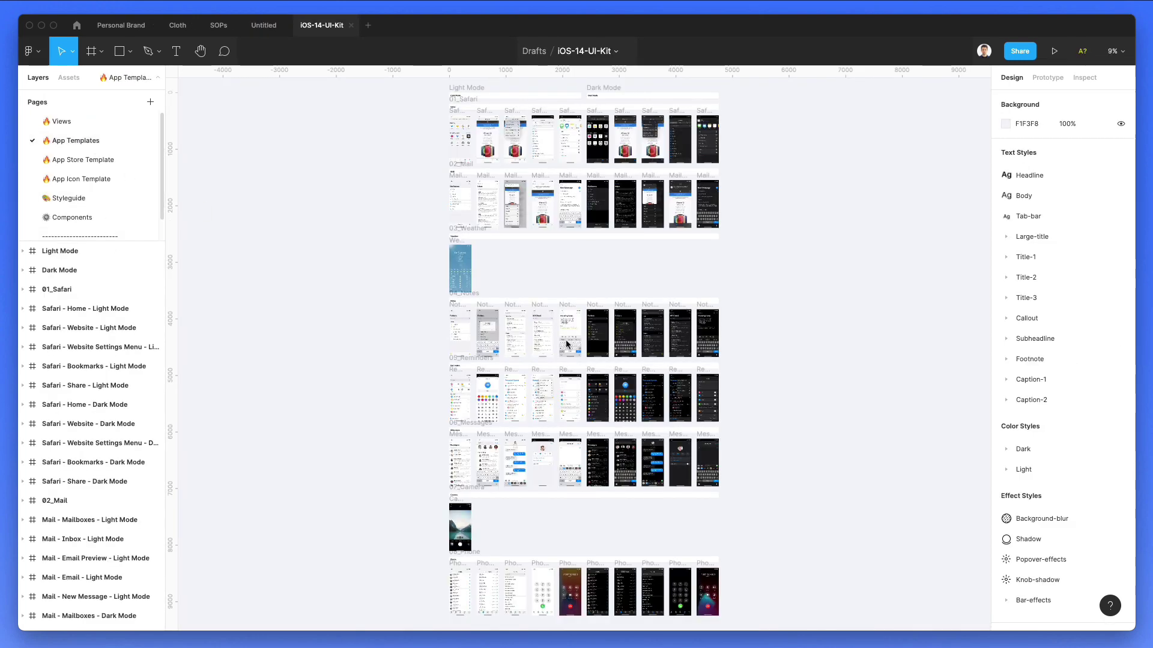
scroll(521, 329, "up", 10)
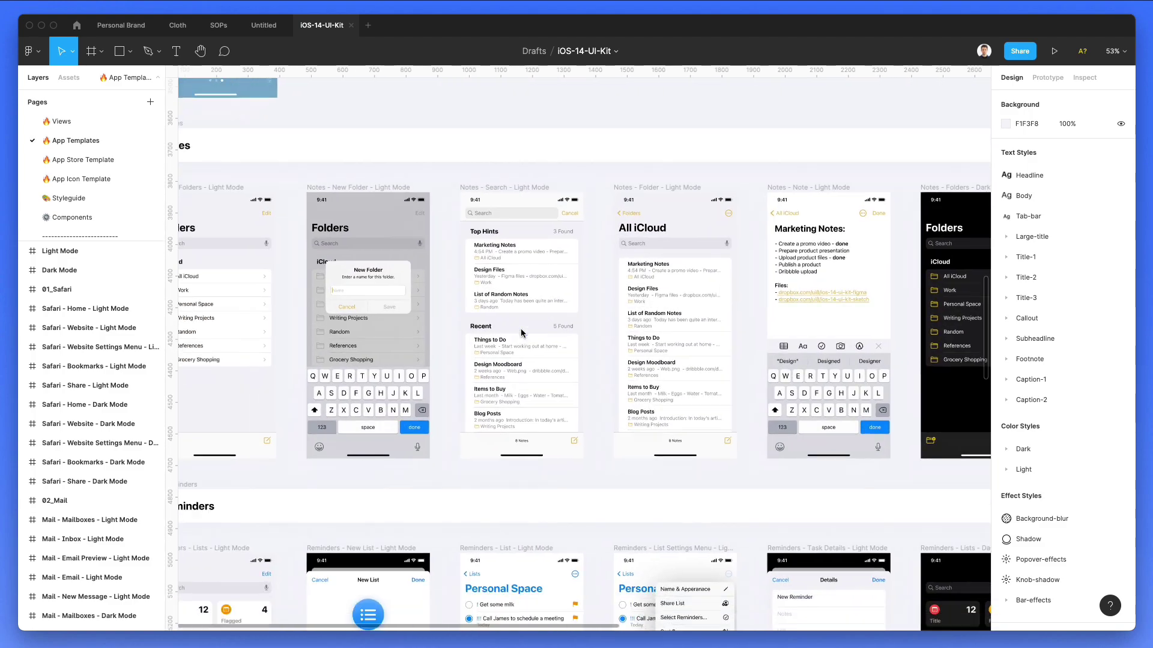
scroll(520, 334, "up", 2)
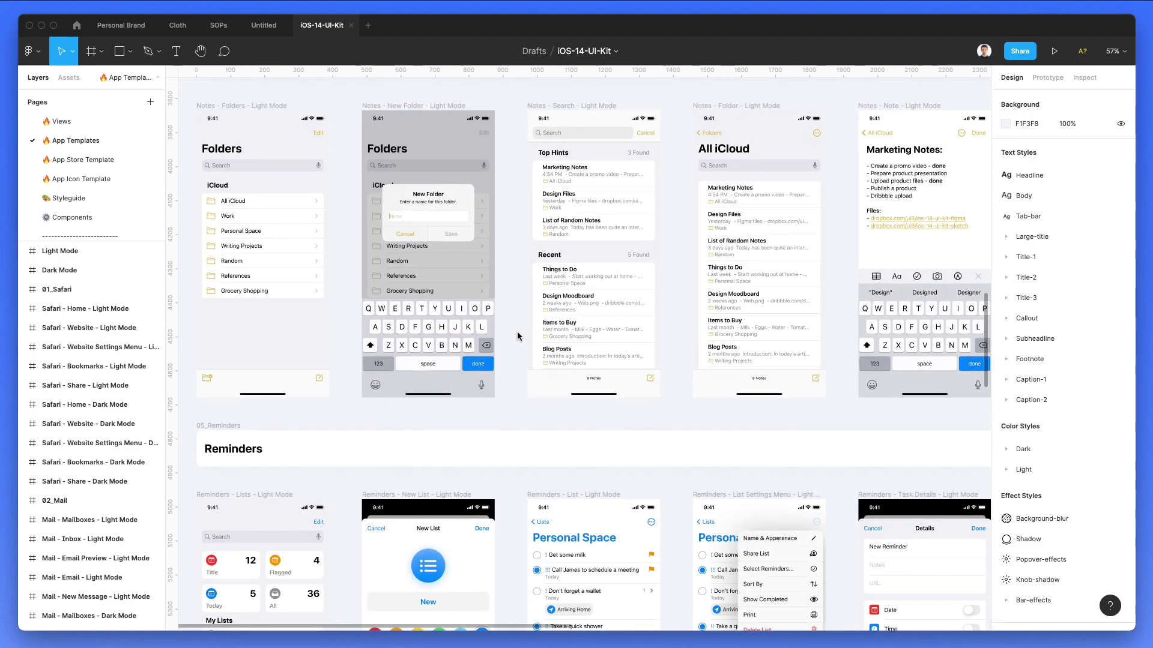
scroll(482, 193, "up", 2)
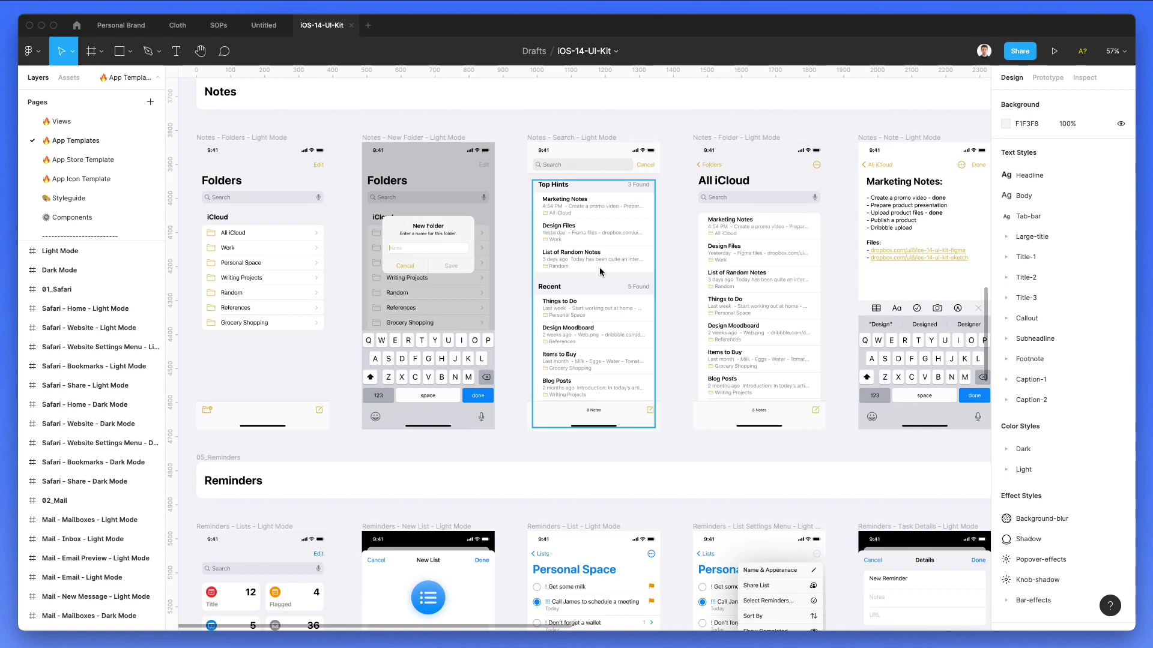
scroll(600, 271, "down", 4)
scroll(600, 272, "down", 5)
scroll(600, 271, "down", 3)
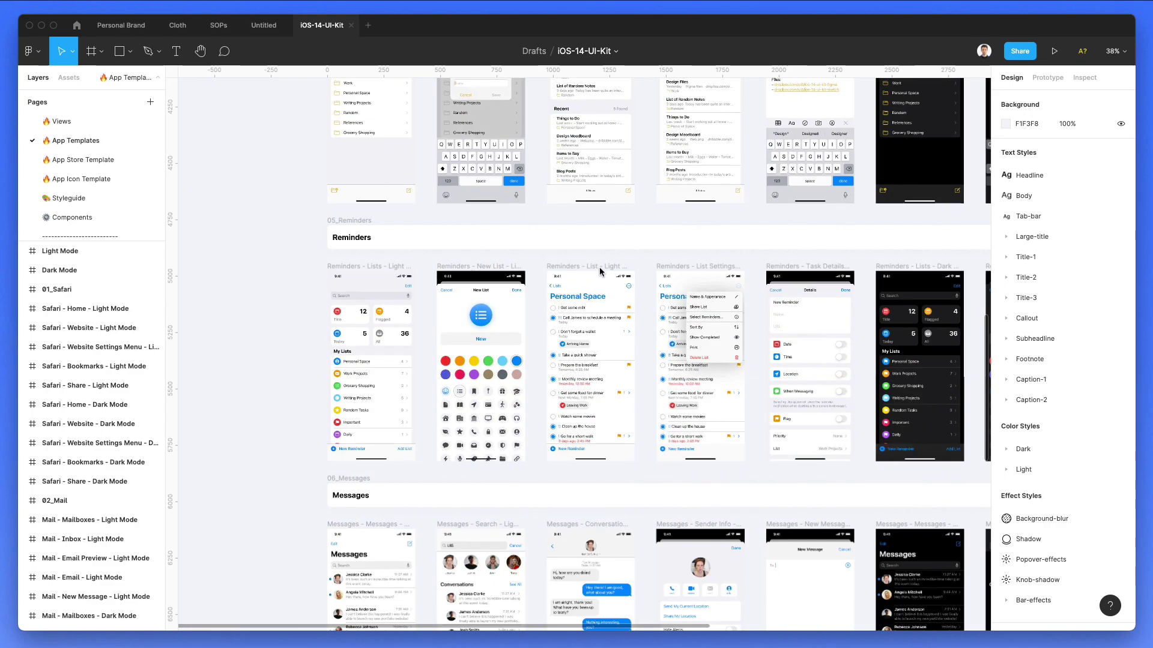
scroll(599, 272, "down", 10)
scroll(599, 268, "down", 6)
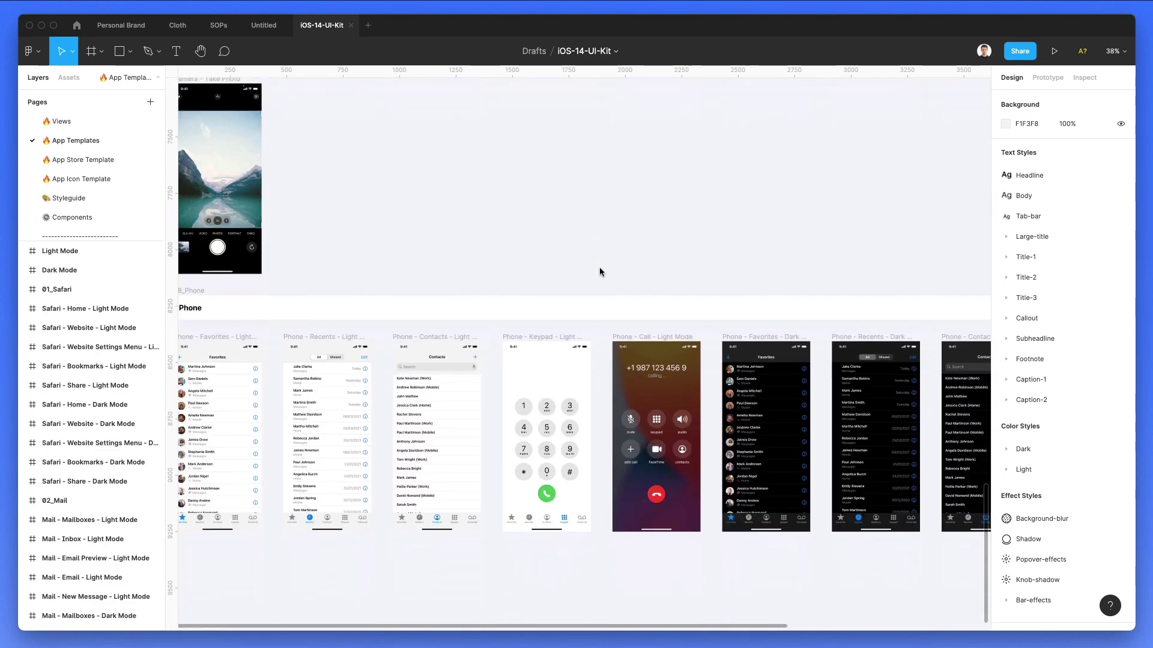
scroll(599, 267, "up", 6)
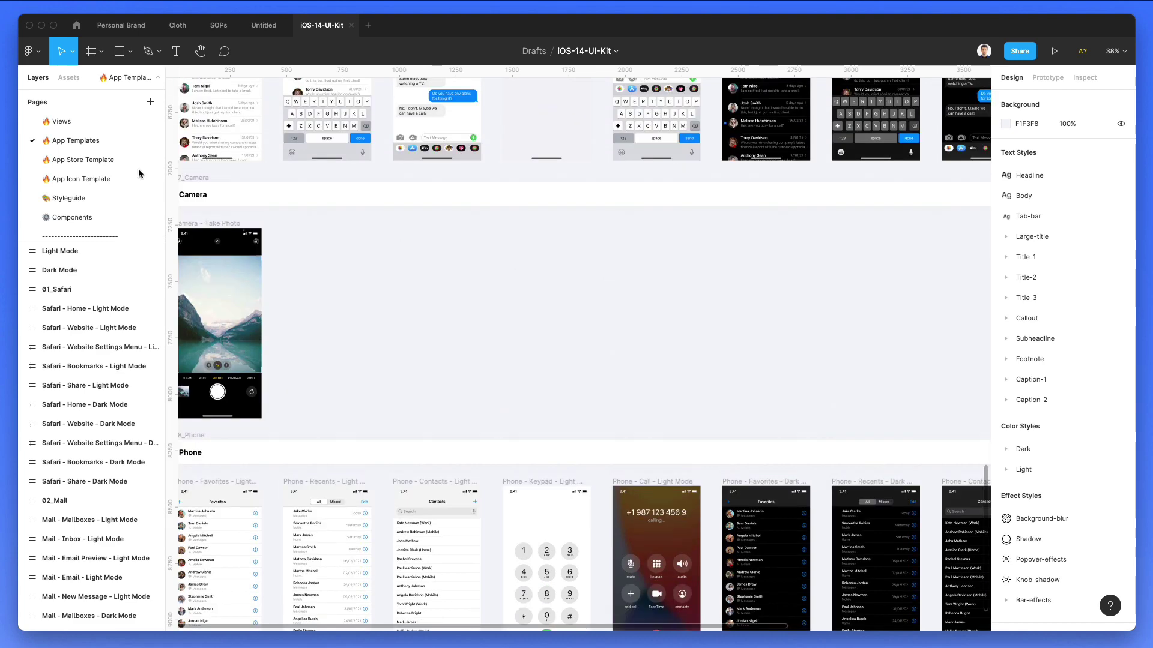
Step: Open the UI kit's Components page and pan to Navigation Bars - Light Mode
left_click(77, 218)
scroll(357, 276, "up", 5)
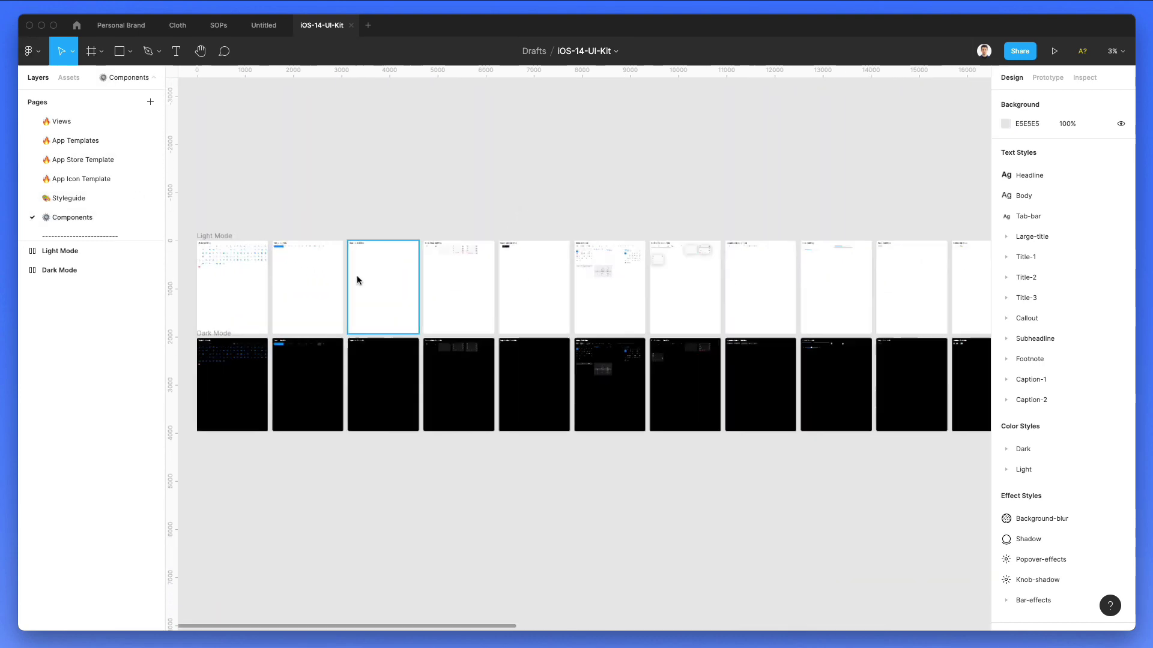
scroll(357, 278, "up", 10)
scroll(356, 278, "left", 10)
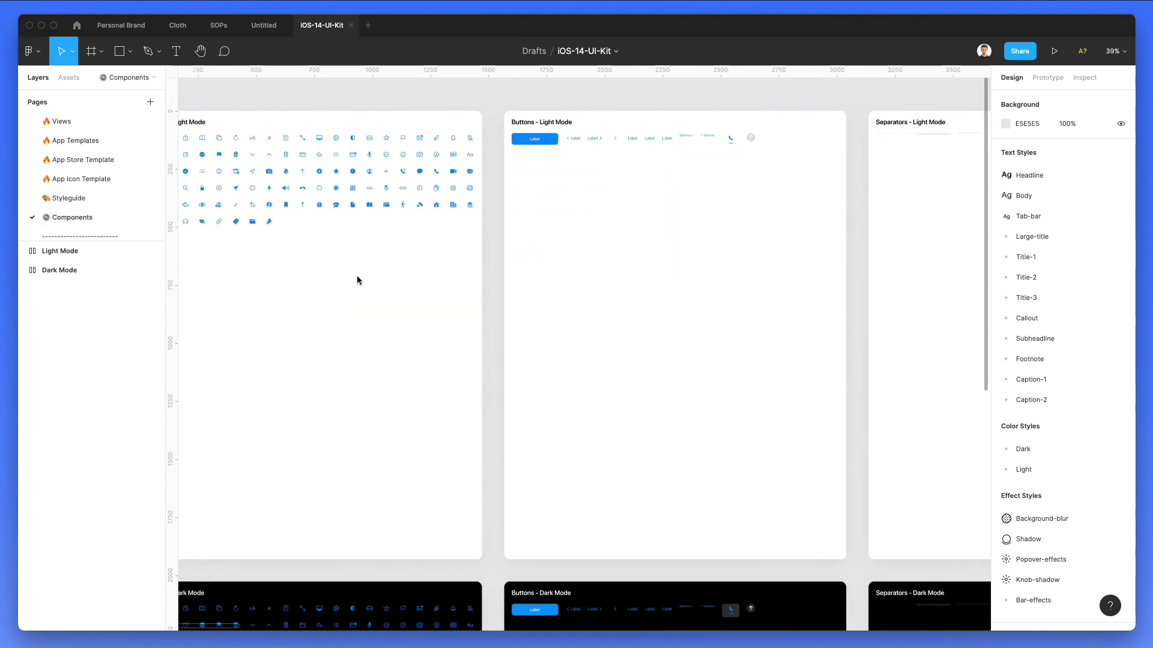
scroll(357, 280, "right", 15)
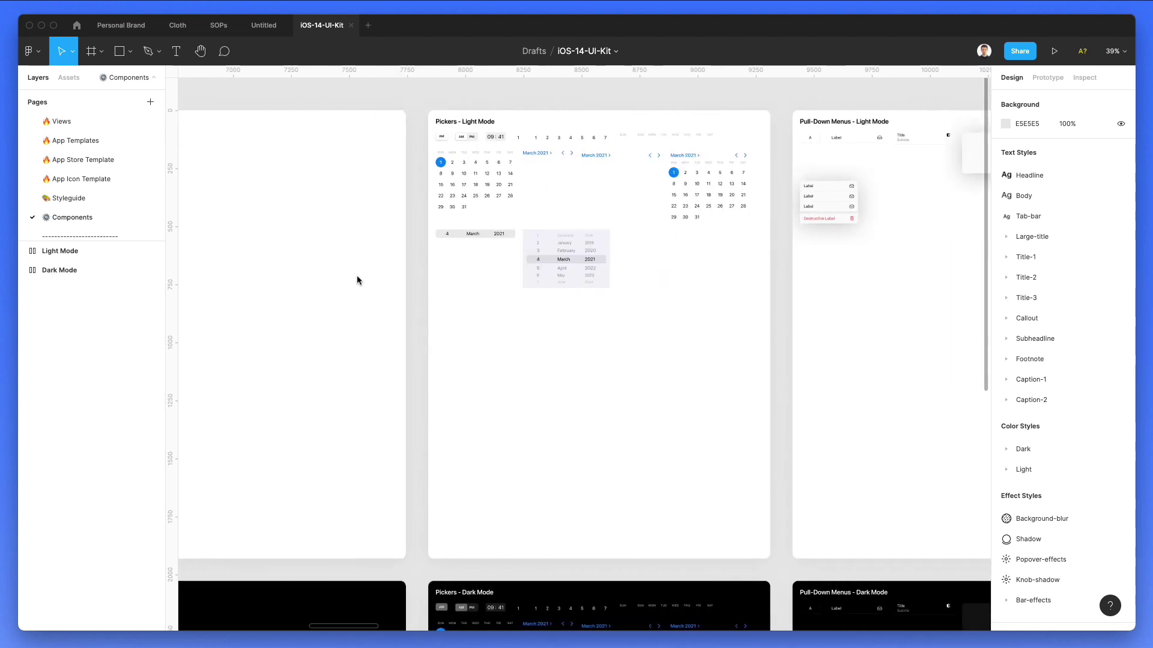
scroll(356, 278, "right", 20)
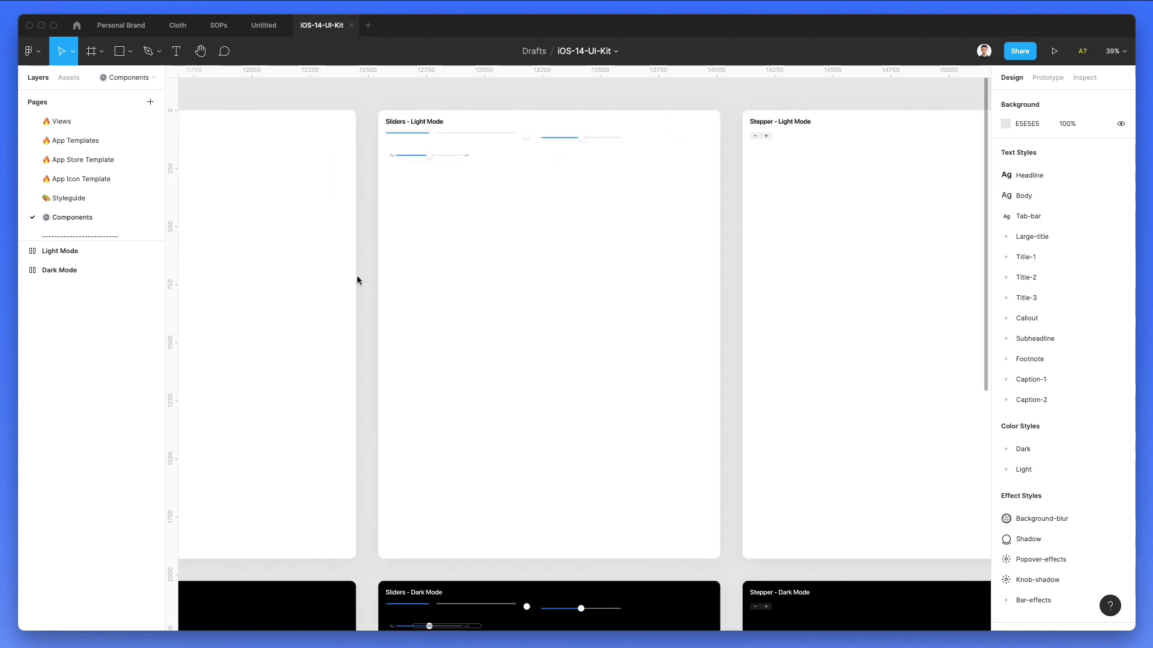
scroll(356, 280, "right", 20)
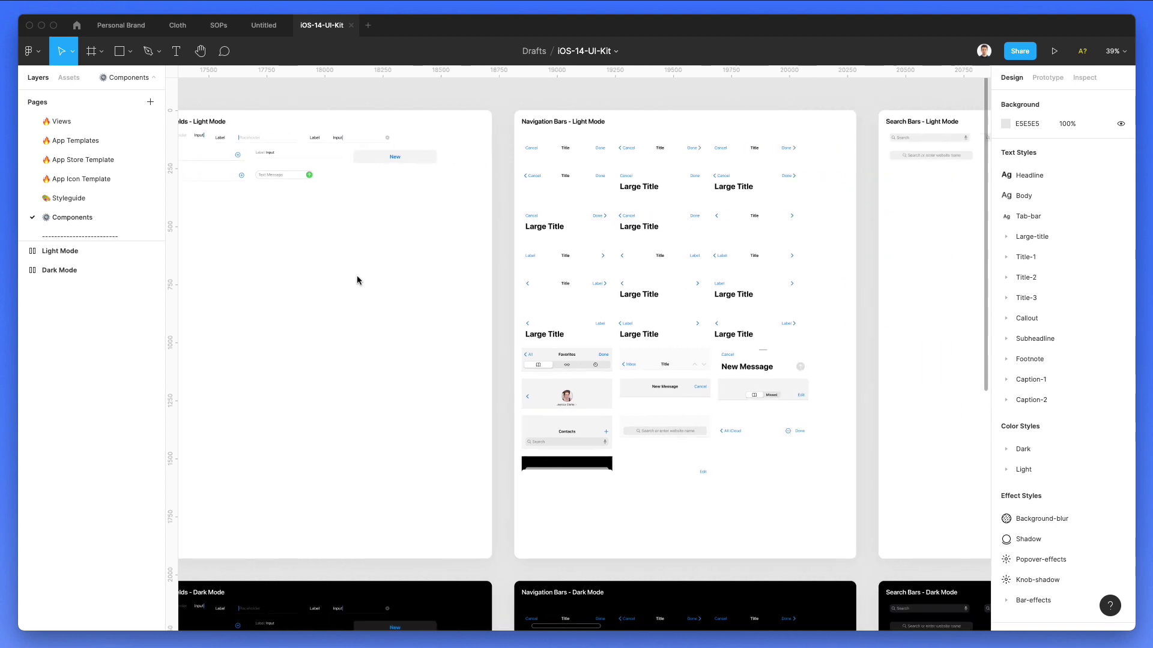
scroll(357, 280, "right", 3)
scroll(571, 135, "up", 5)
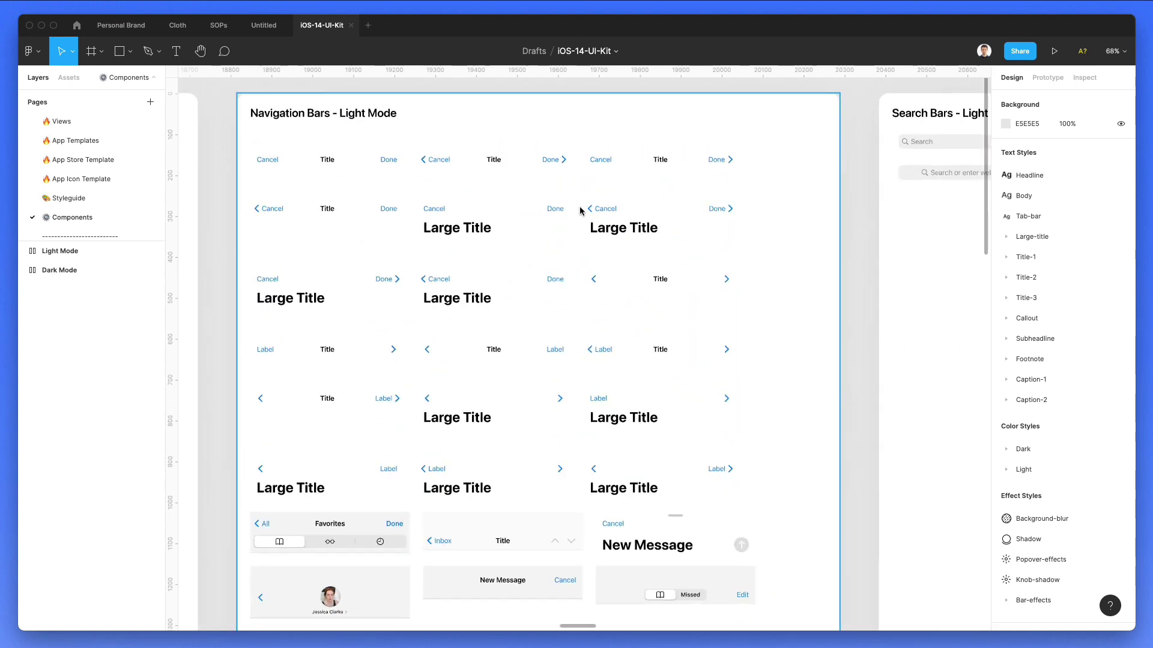
scroll(580, 209, "up", 1)
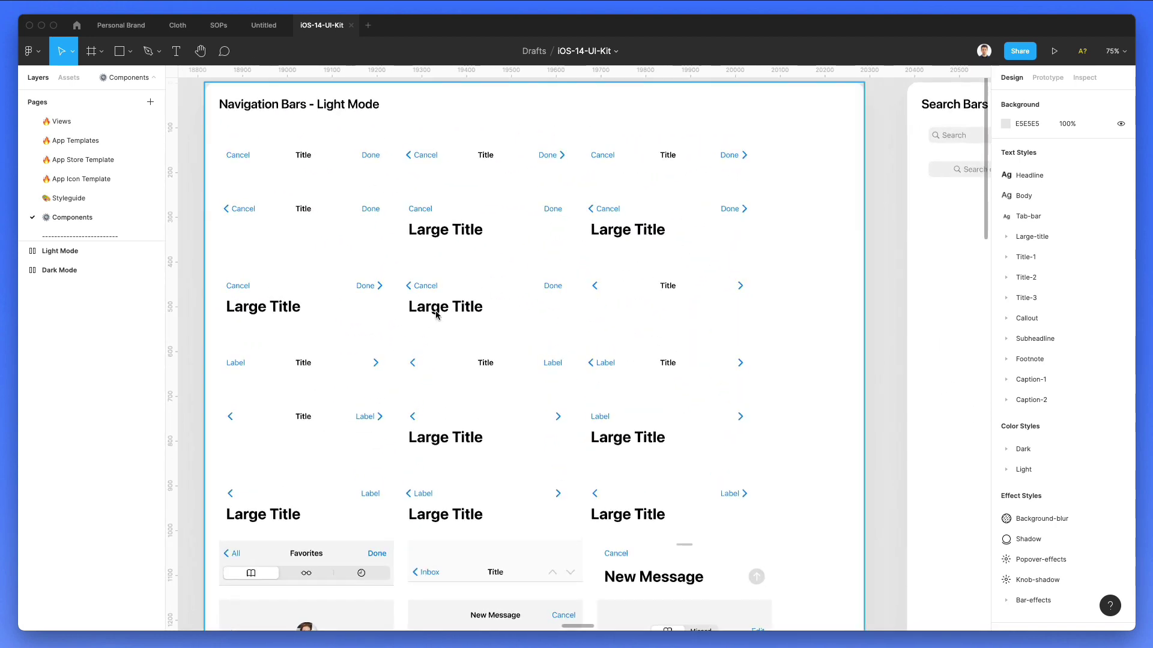
Step: Select the first Cancel / Title / Done navigation bar in the Second Row
left_click(274, 208)
left_click(255, 210)
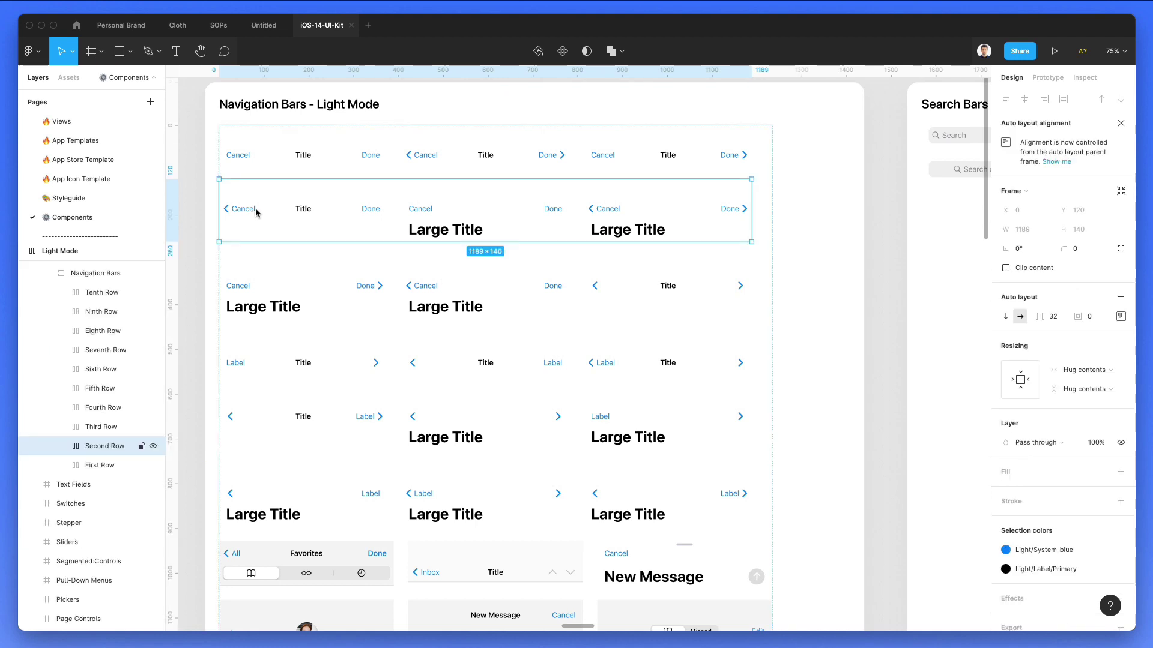
left_click(256, 210)
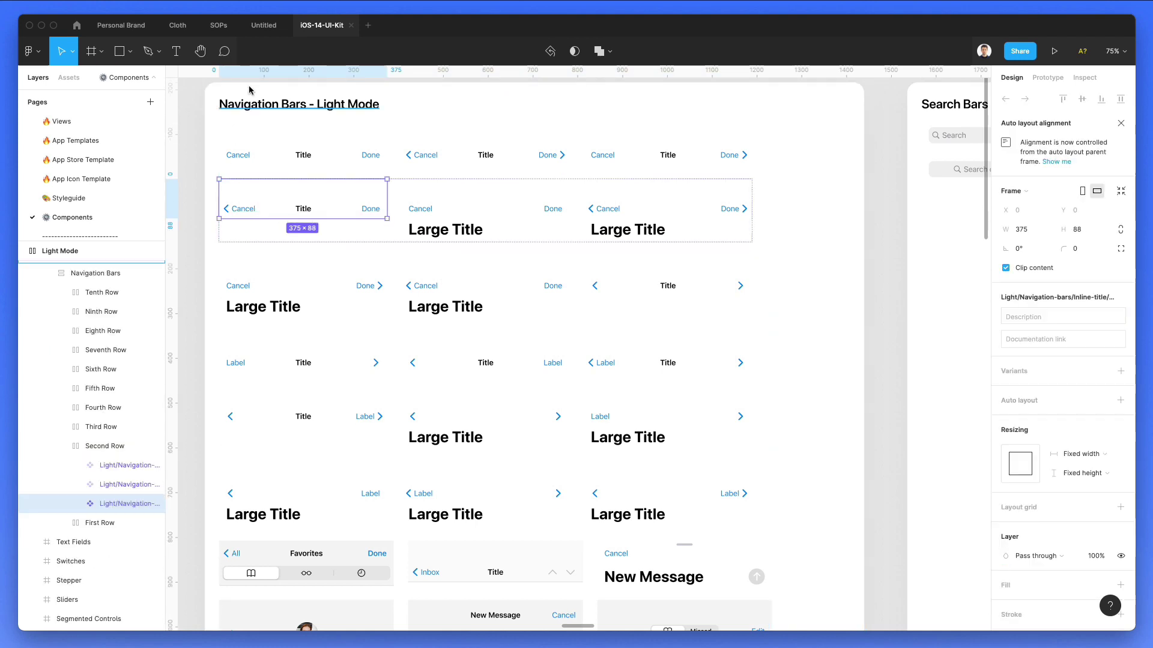
Step: Paste the navigation bar into frame 1 and move the grey rectangle below it
left_click(264, 25)
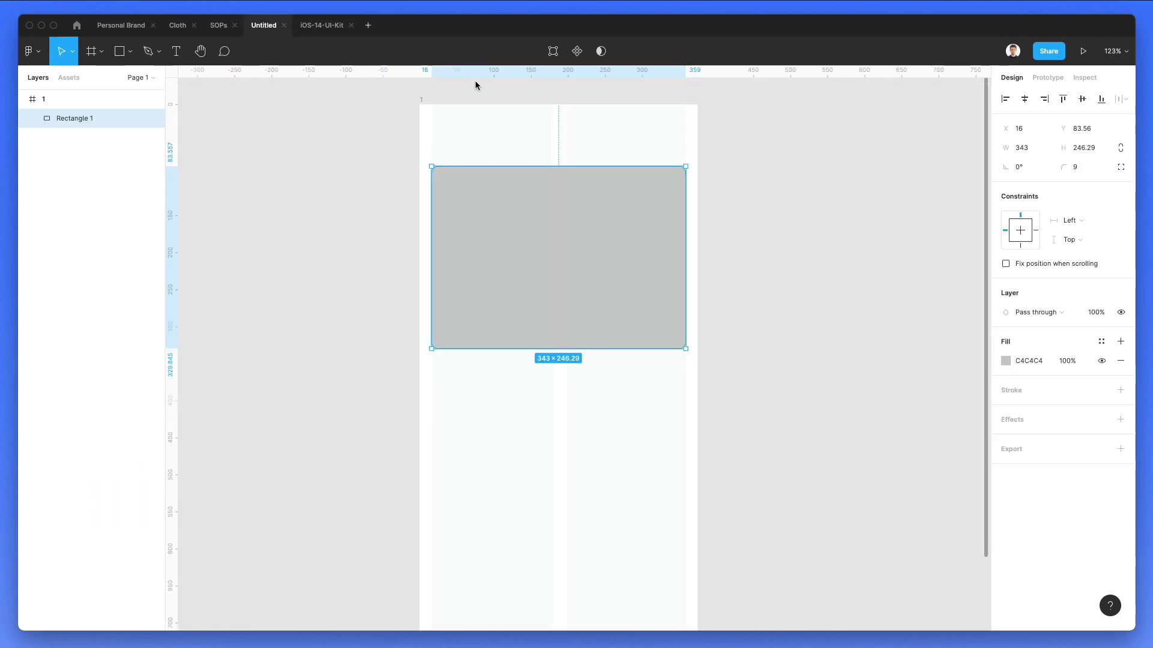
left_click(427, 102)
key("super+v")
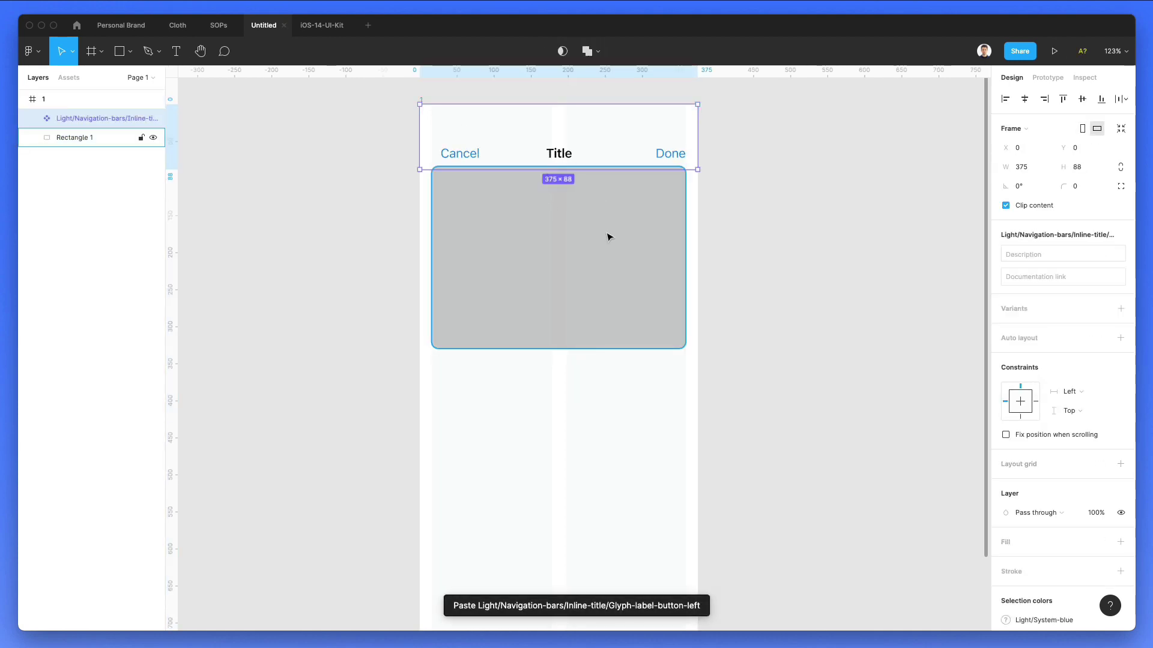
left_click_drag(607, 236, 610, 254)
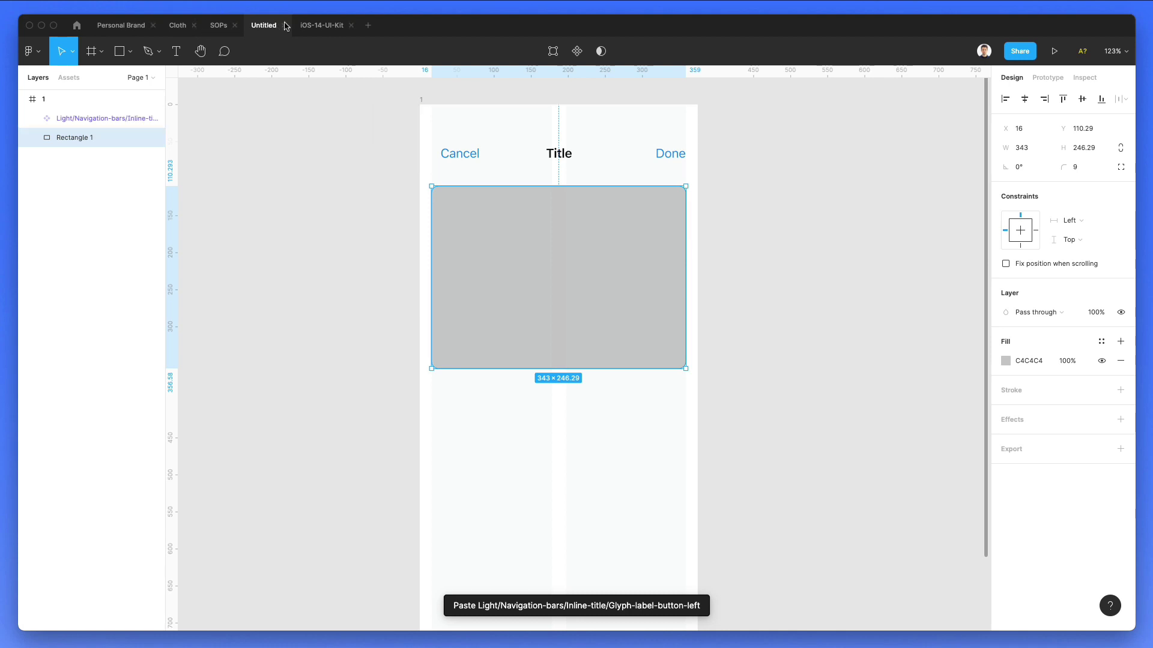
Step: Select the Light/Status Bar component in the iOS-14-UI-Kit file
left_click(318, 25)
scroll(542, 260, "down", 10)
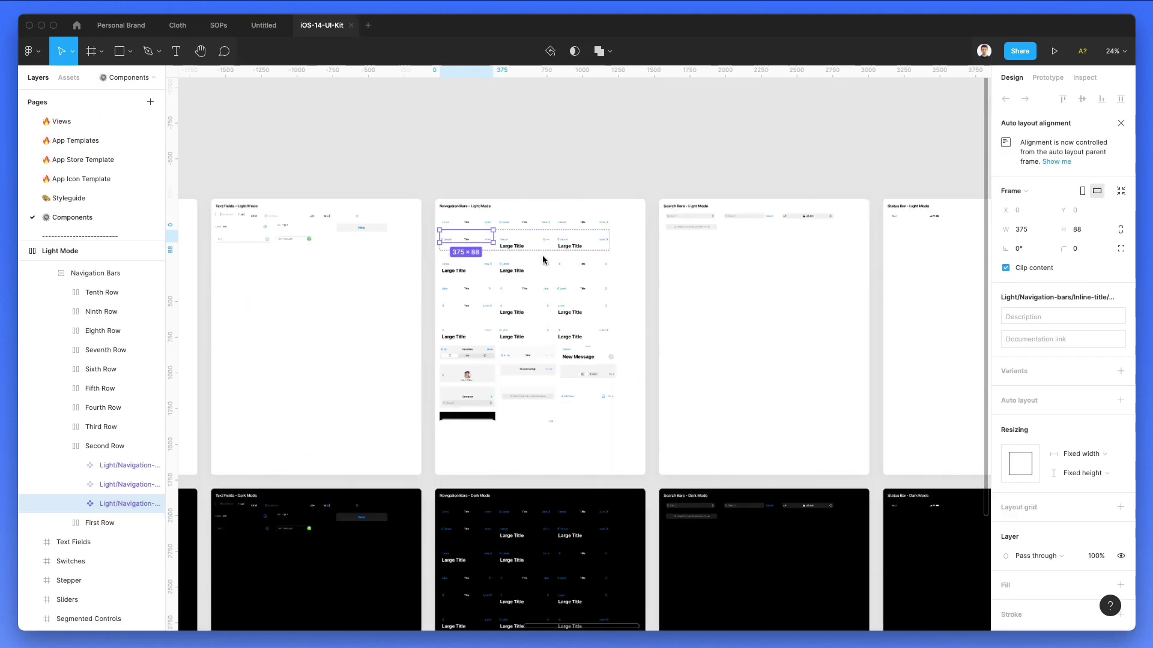
scroll(543, 260, "right", 3)
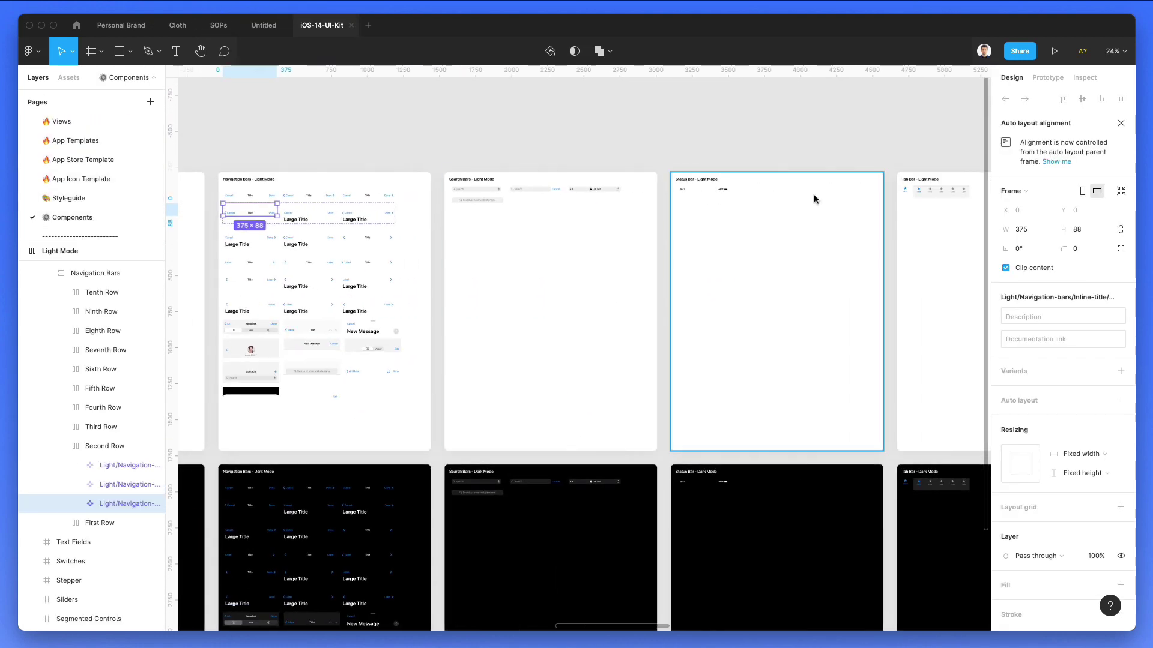
scroll(813, 193, "down", 5)
scroll(799, 211, "up", 10)
left_click(709, 237)
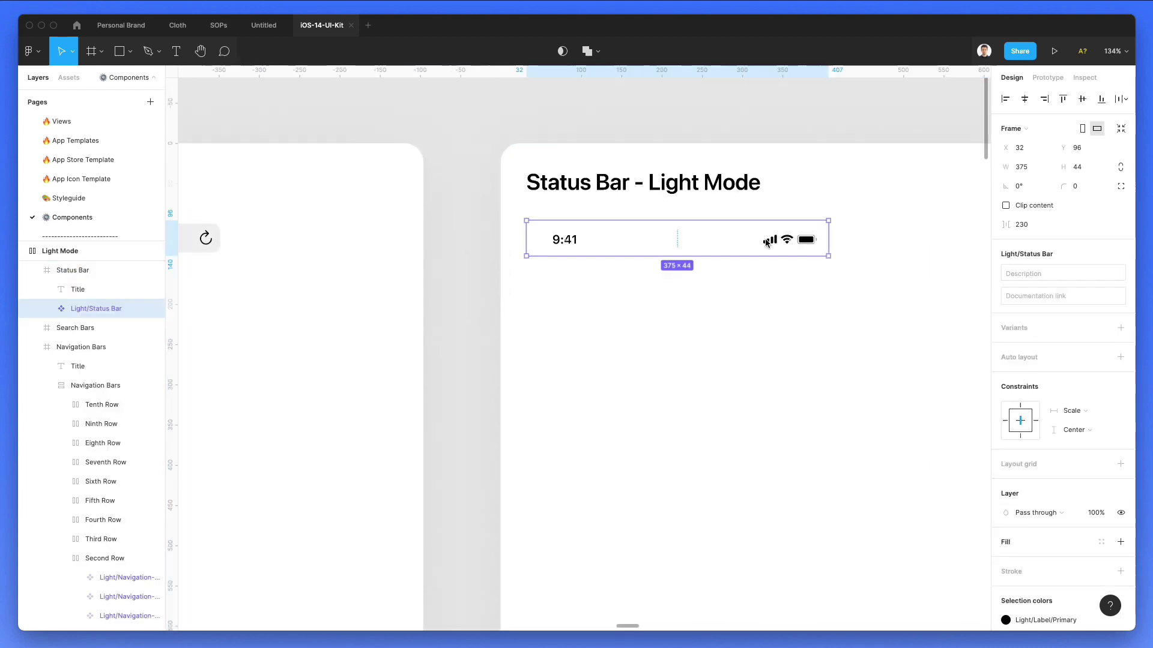
Step: Paste the status bar into frame 1 and align it to the frame's top edge
left_click(264, 26)
left_click(424, 102)
key("super+v")
left_click_drag(585, 196, 570, 176)
left_click(1042, 99)
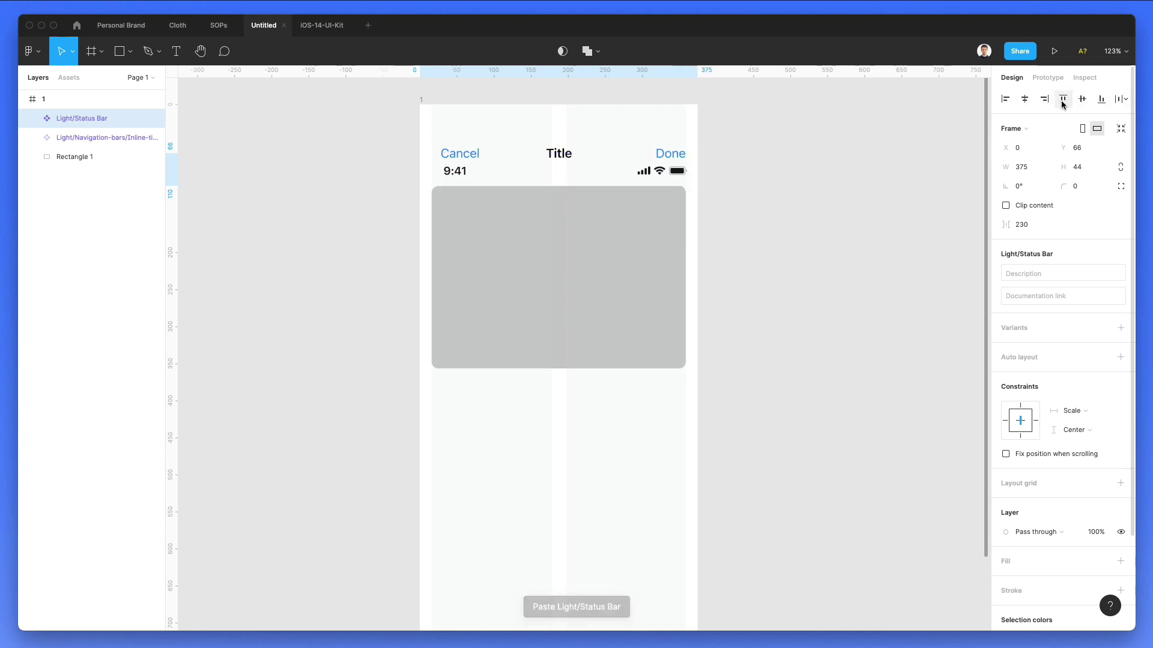
left_click(1062, 99)
Step: Change the navigation bar title text to 'Details'
left_click(738, 185)
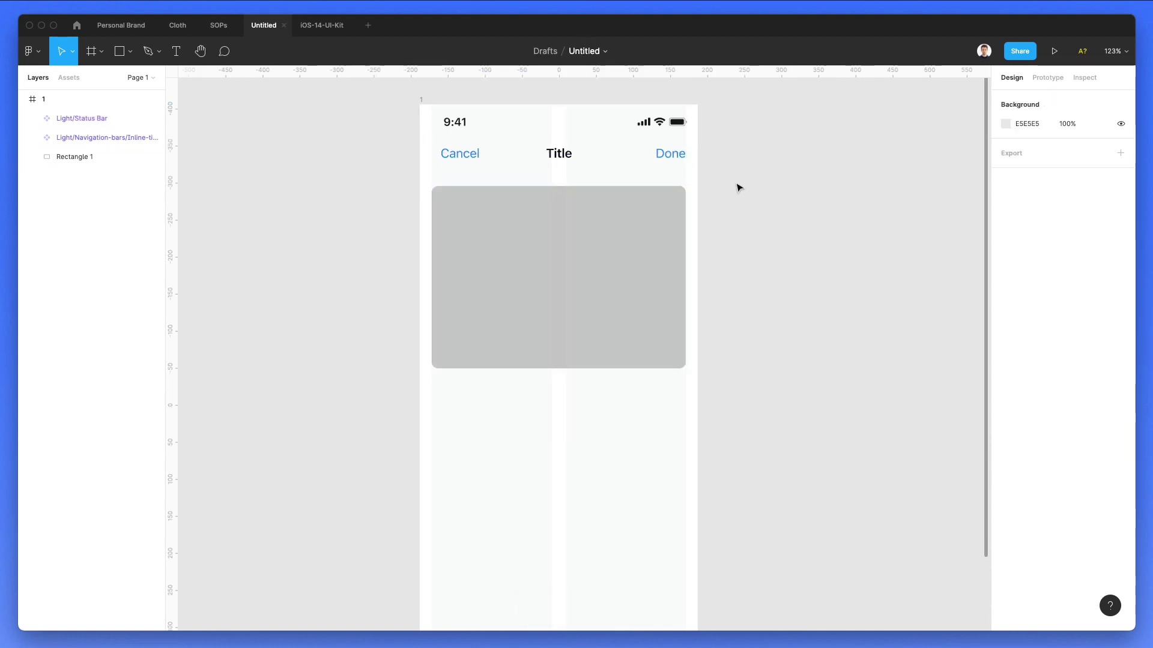
left_click(567, 153, "super")
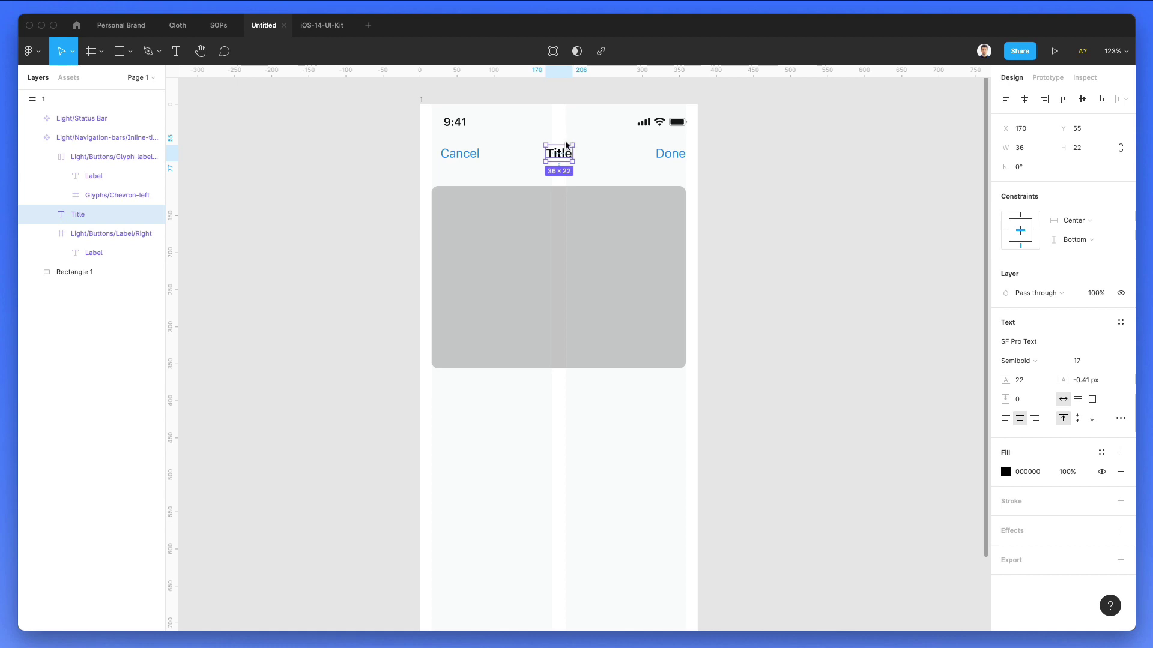
double_click(567, 146)
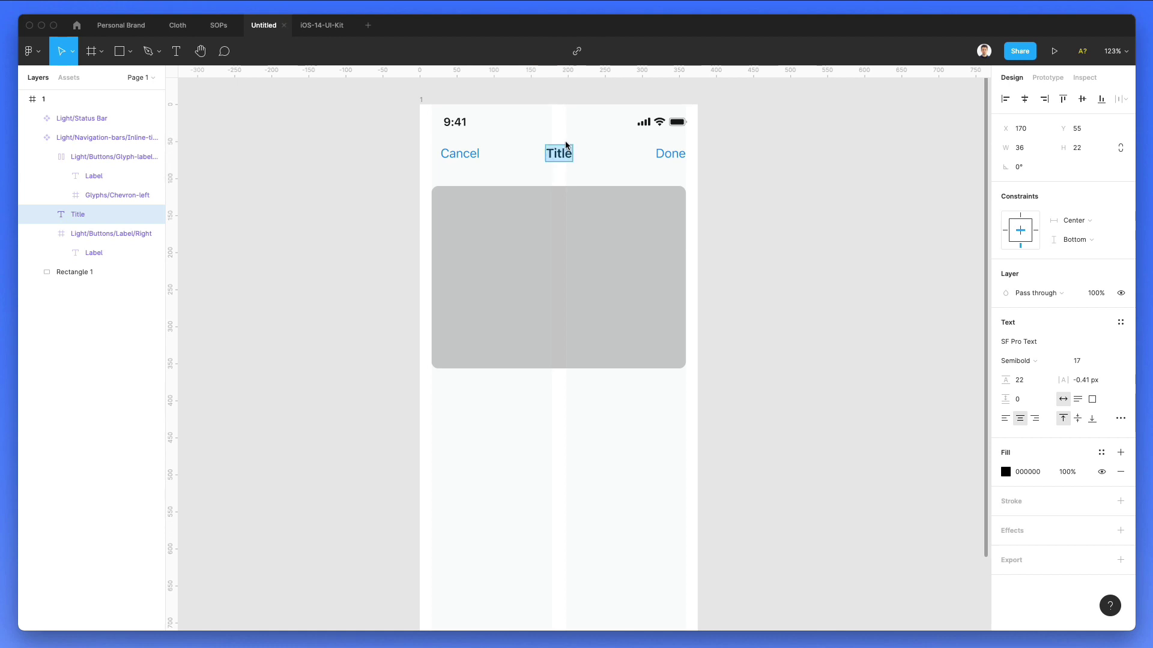
type("Details")
key("Escape")
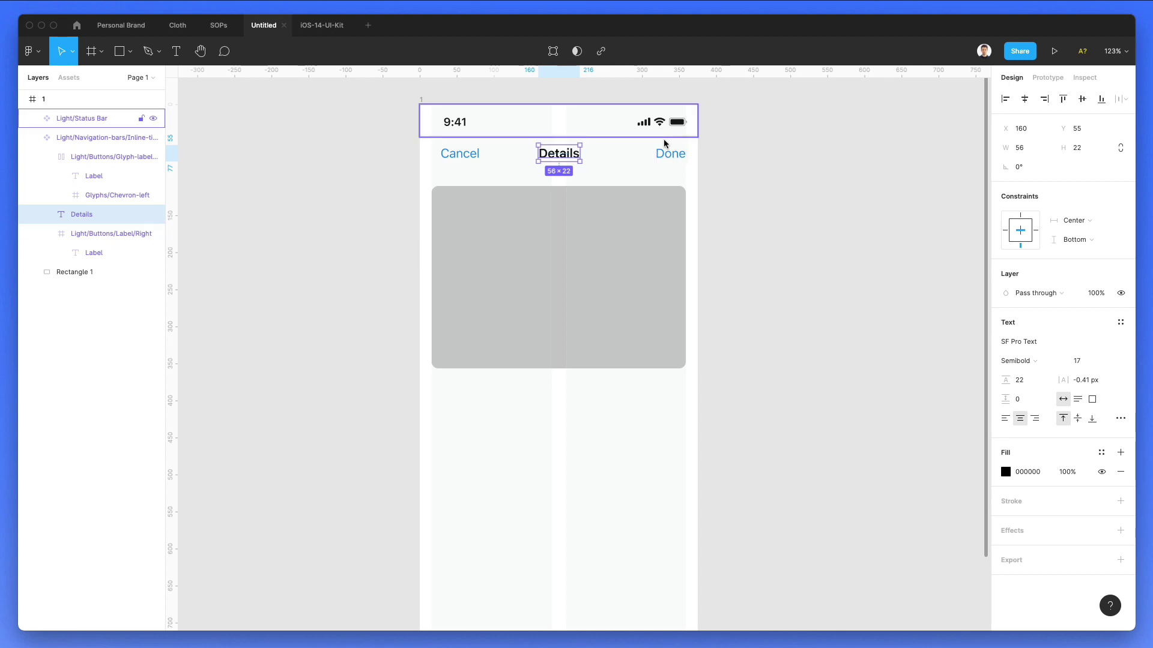
Step: Replace the left Cancel label with 'Back'
double_click(461, 155)
double_click(461, 160)
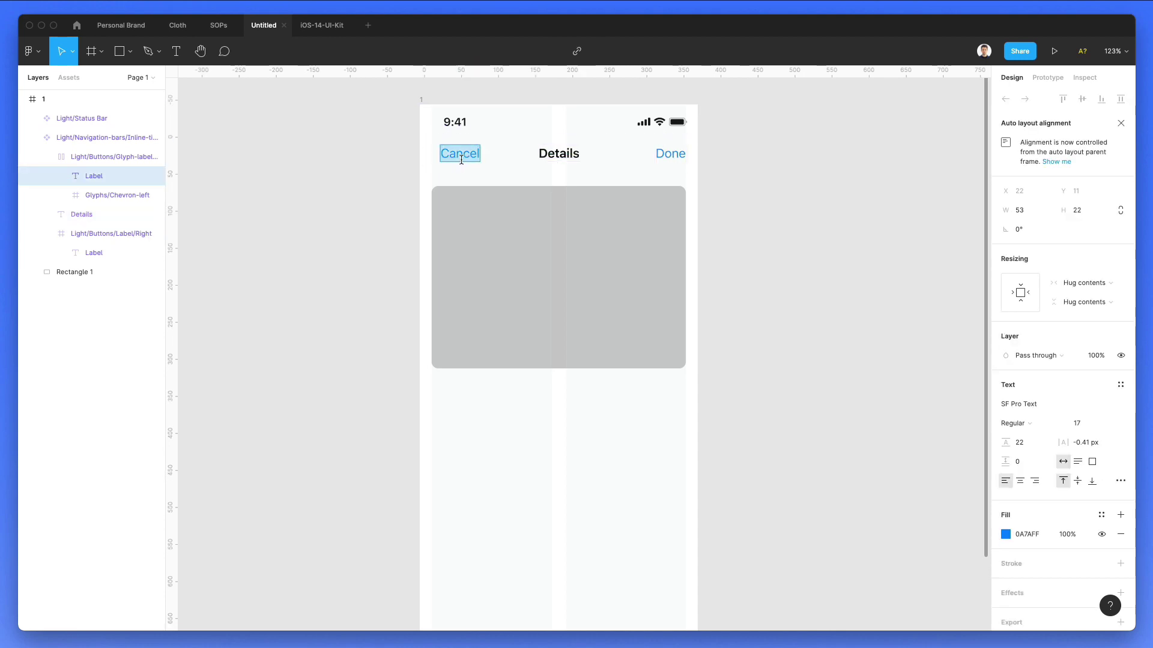
type("E-Commerce")
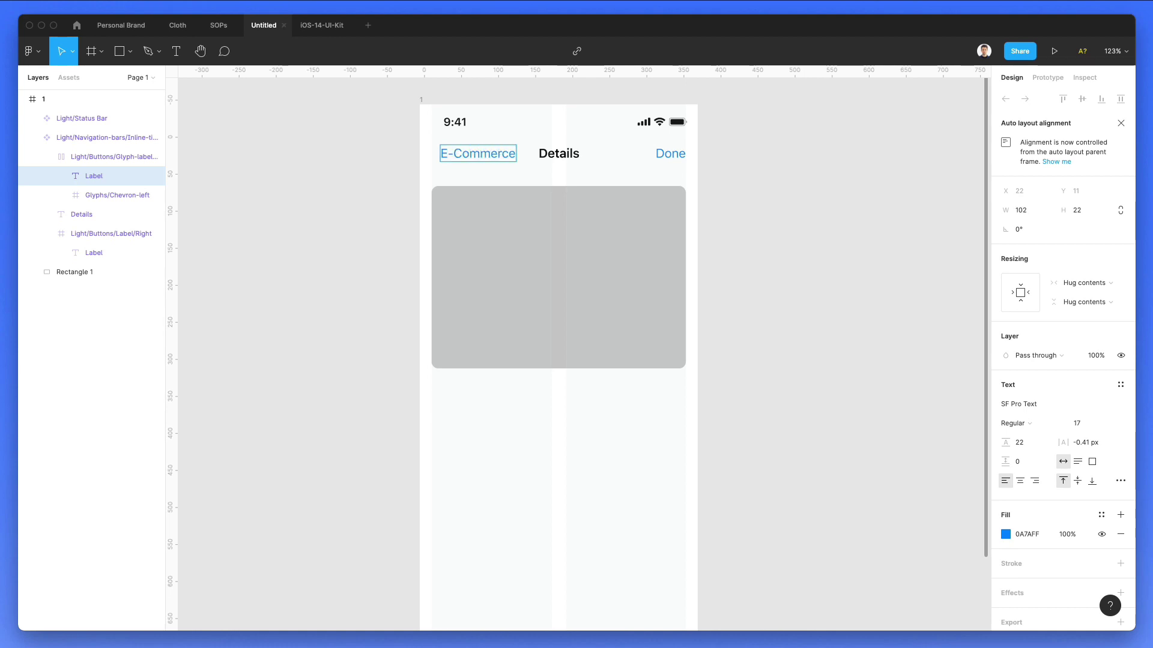
key("super+a")
type("Bac")
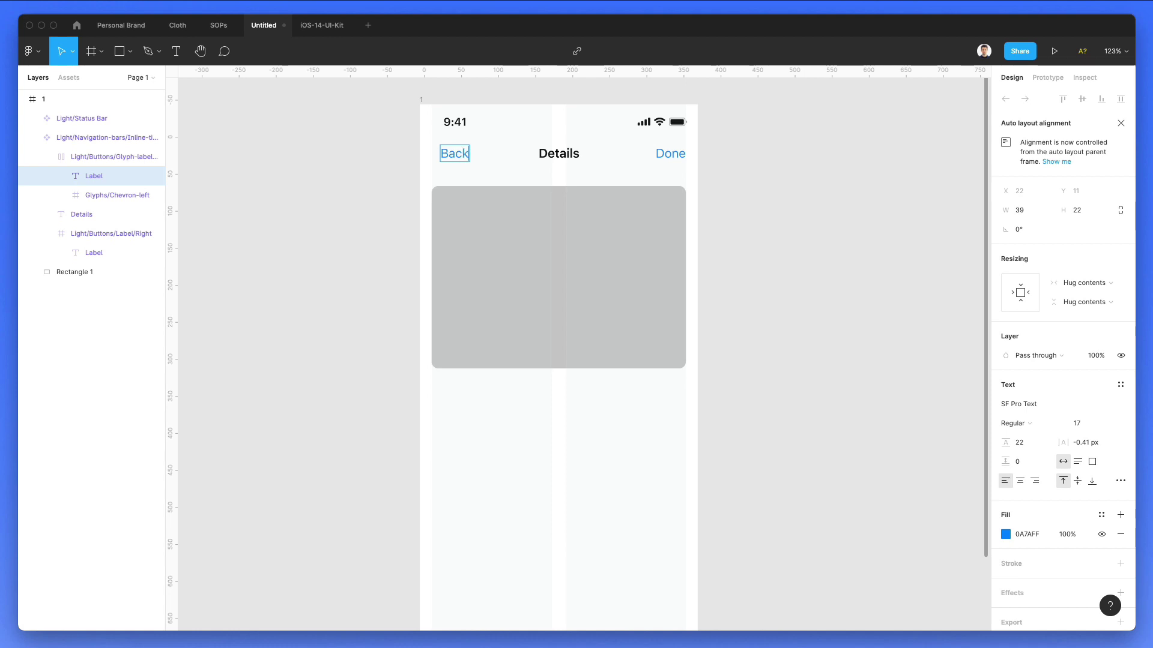
left_click(343, 168)
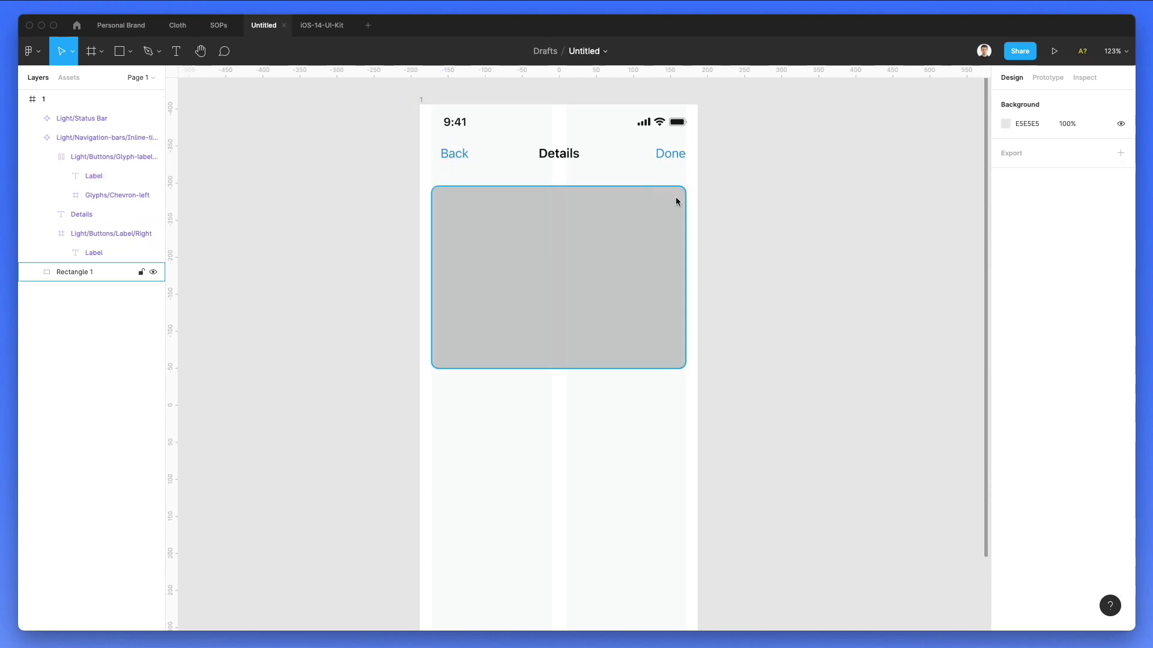
Step: Paste a copy of the Details title below the grey rectangle
scroll(682, 199, "down", 2)
scroll(682, 199, "right", 2)
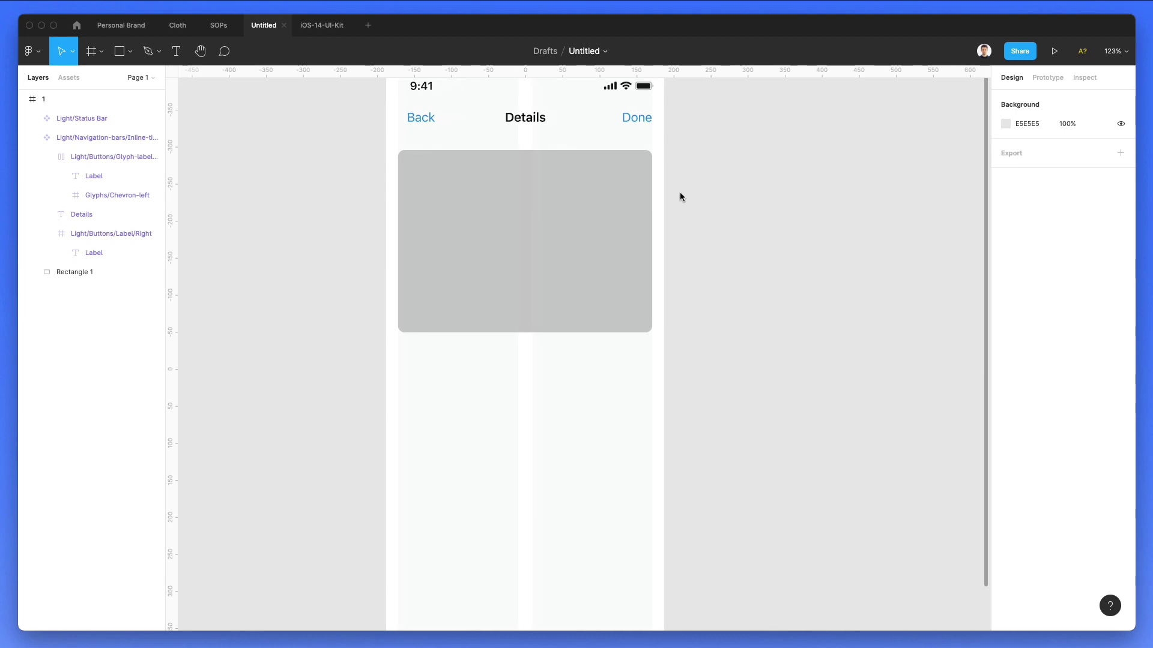
left_click(521, 119, "super")
left_click(735, 157)
key("super+v")
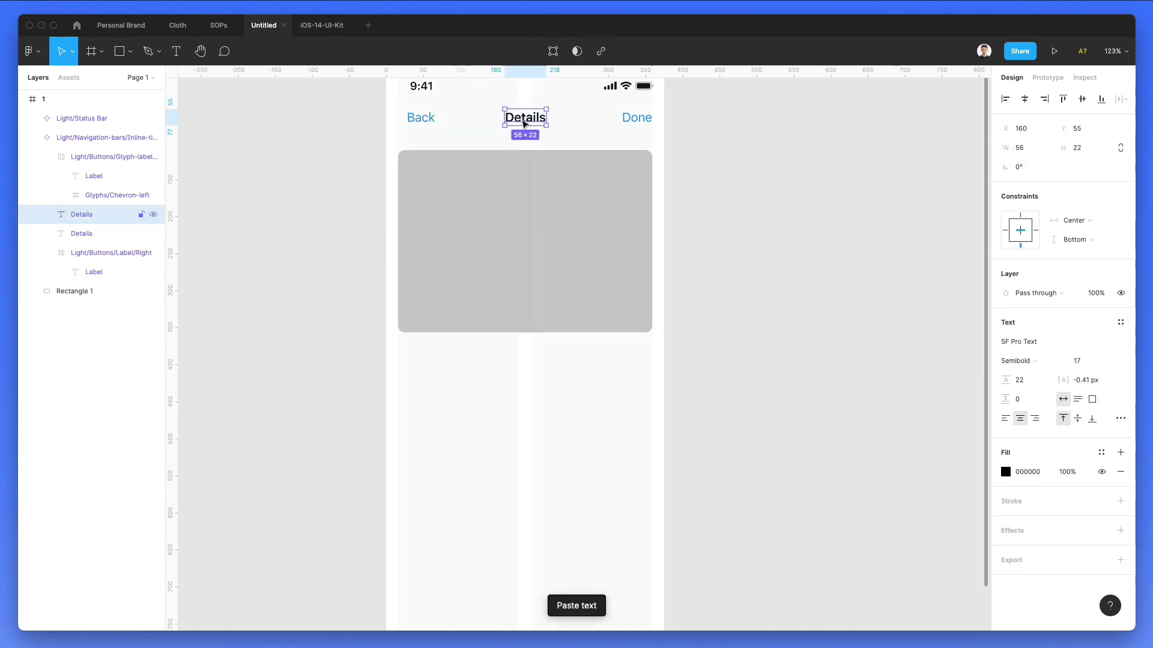
left_click_drag(524, 126, 419, 363)
double_click(420, 363)
key("Escape")
Step: Make the grey rectangle slightly shorter from its bottom edge
scroll(511, 366, "up", 3)
scroll(511, 365, "down", 2)
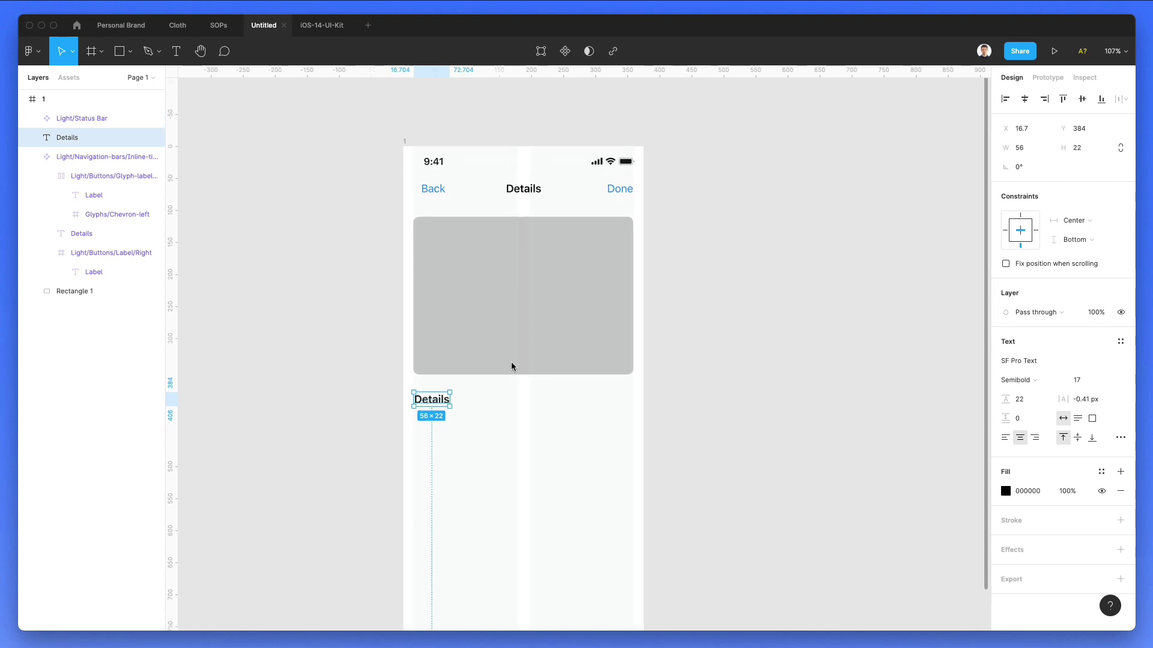
scroll(512, 366, "down", 2)
left_click(501, 284)
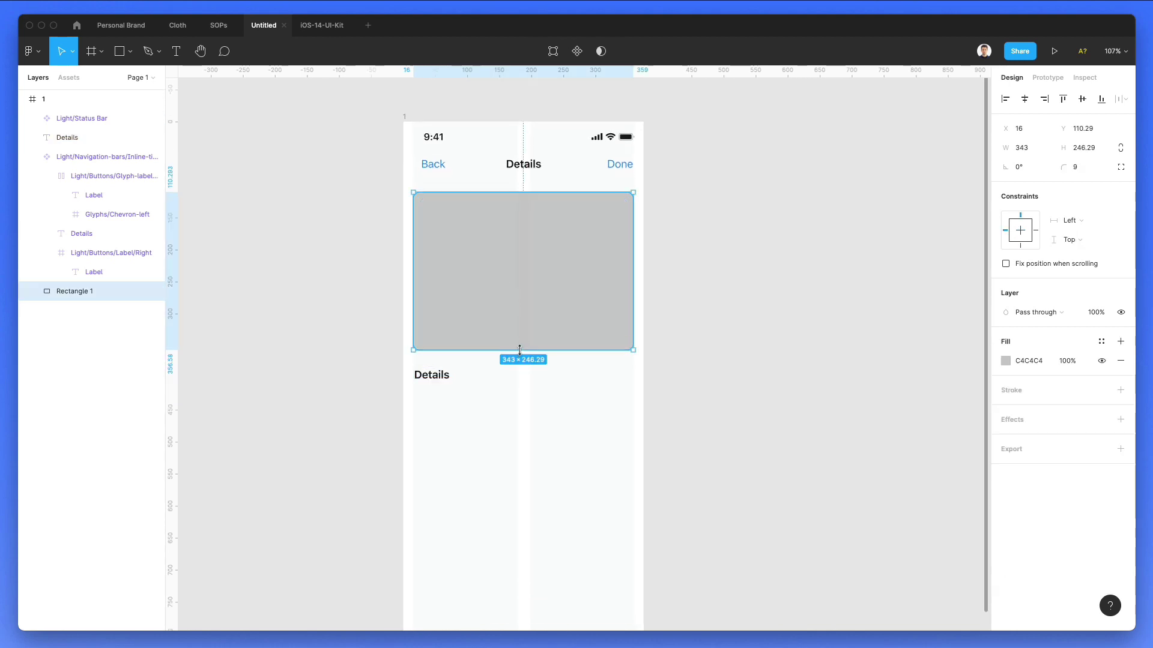
left_click_drag(520, 349, 520, 344)
left_click(553, 400)
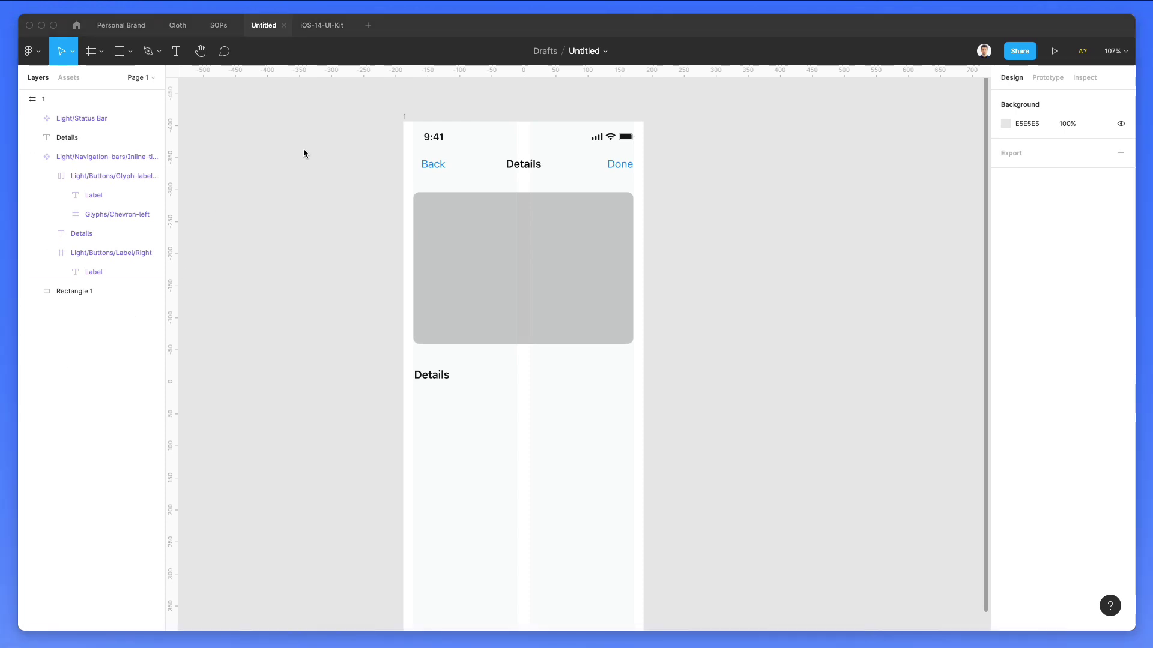
Step: Run a Google search for nike in a new tab and view its image results
key("super+Tab")
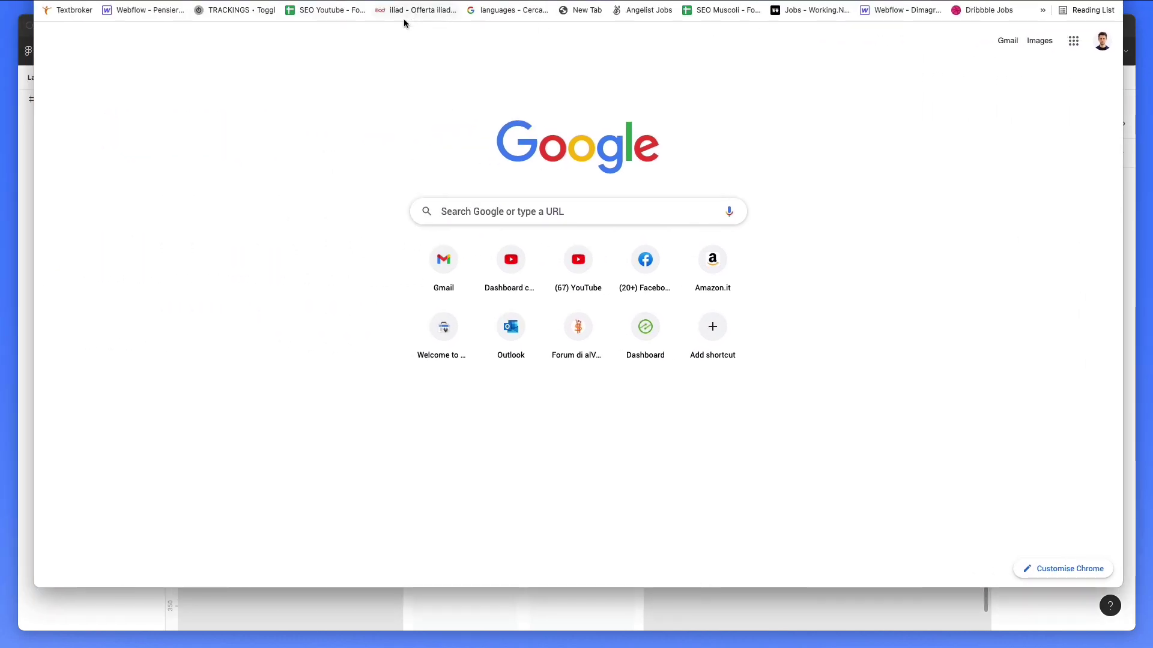
left_click(494, 214)
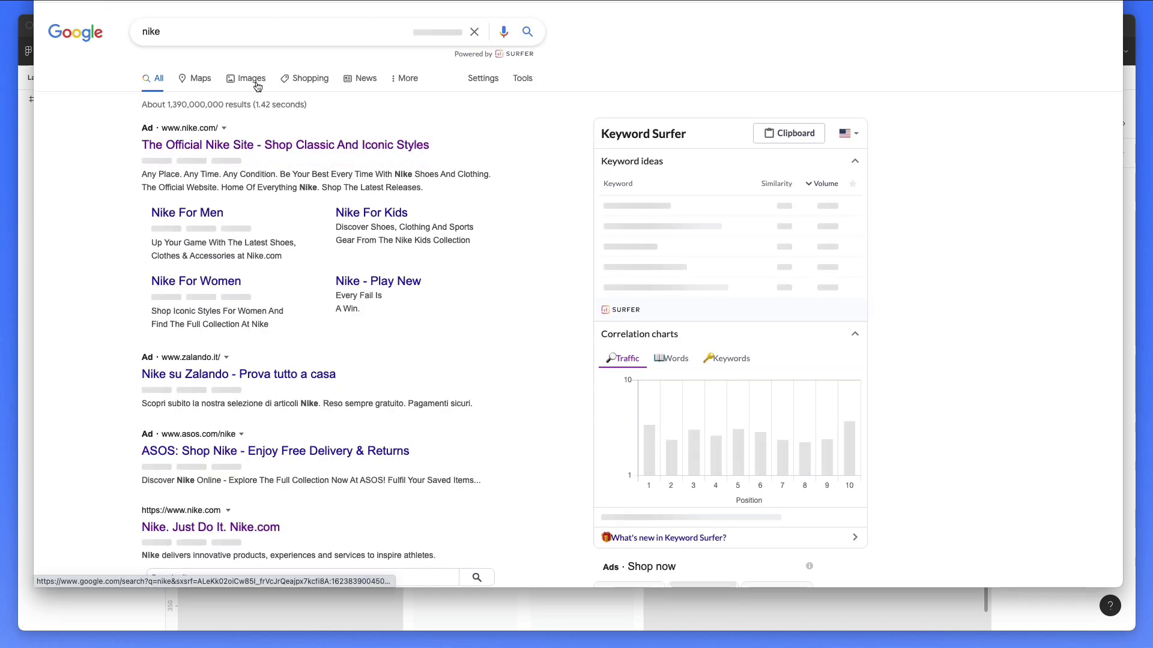
left_click(246, 78)
scroll(508, 171, "down", 4)
scroll(362, 264, "down", 4)
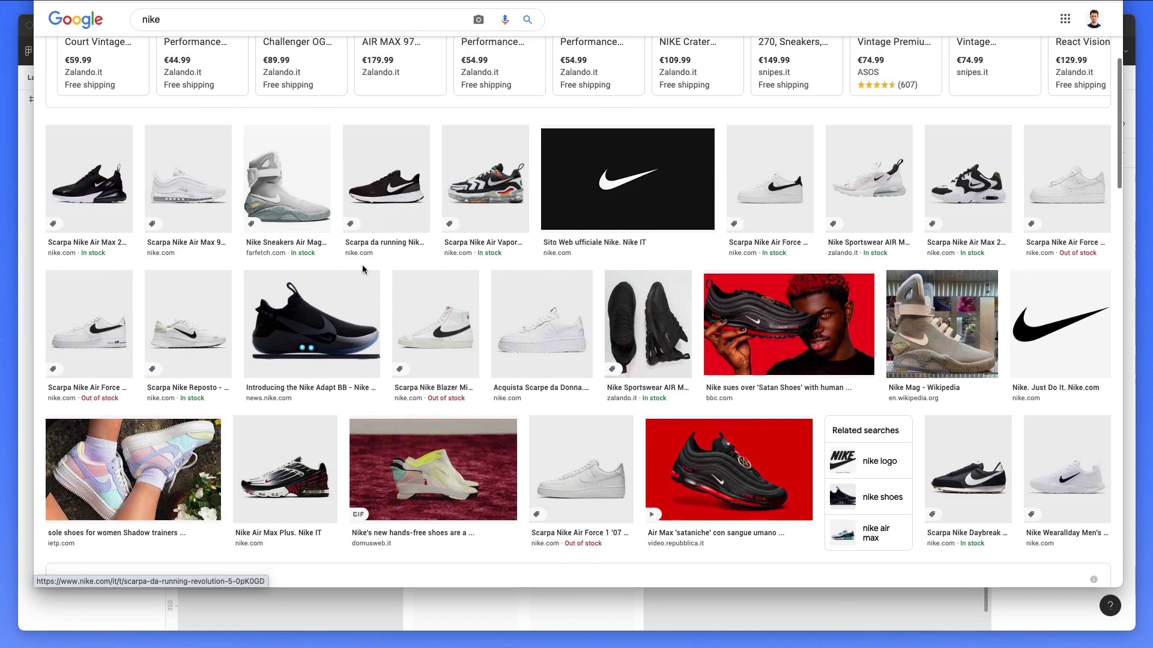
scroll(309, 258, "up", 8)
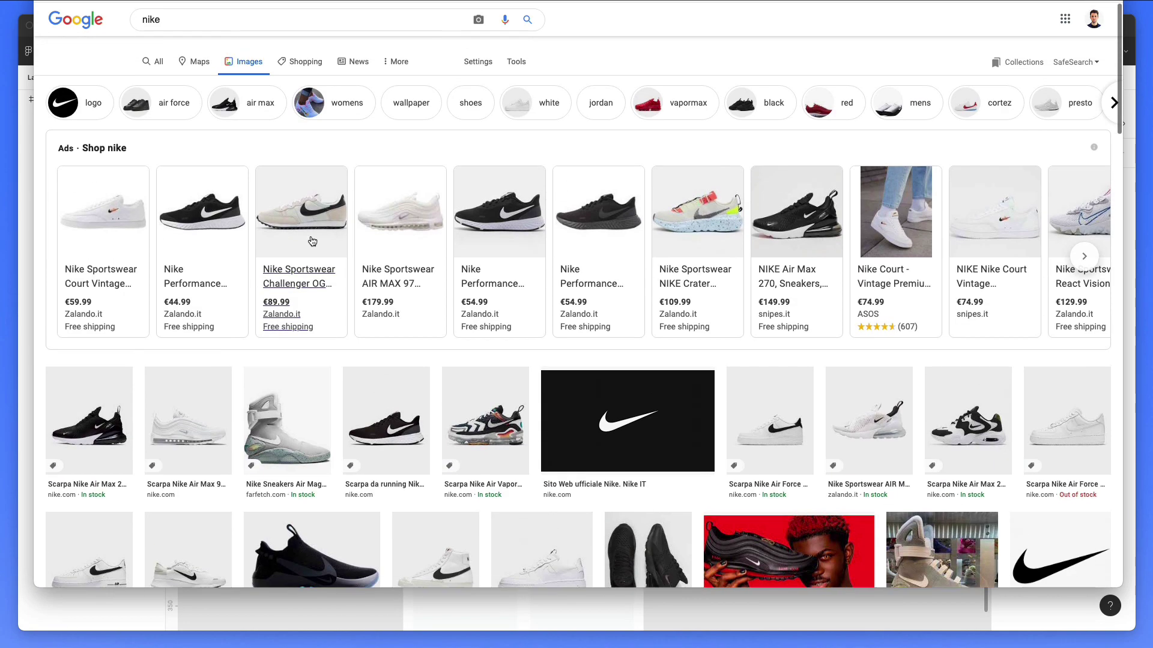
Step: Search images for 'yeezys white' and open the Yeezy Boost 350 V2 Cream/Triple White photo's menu
left_click(201, 35)
type("yeezys")
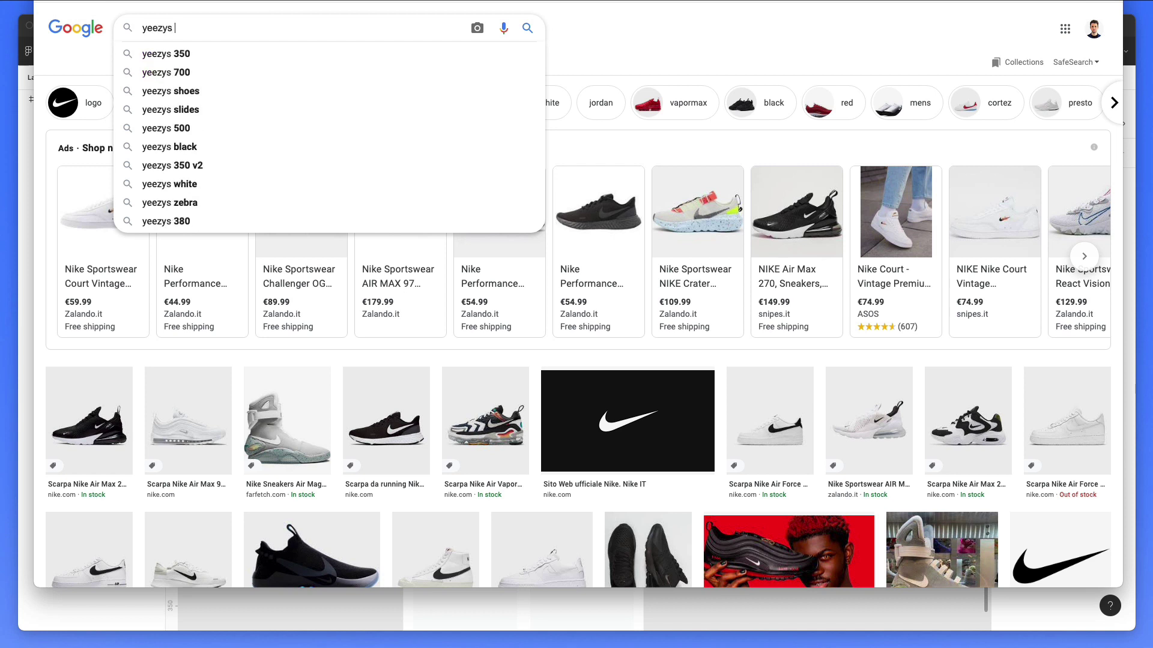
type(" white")
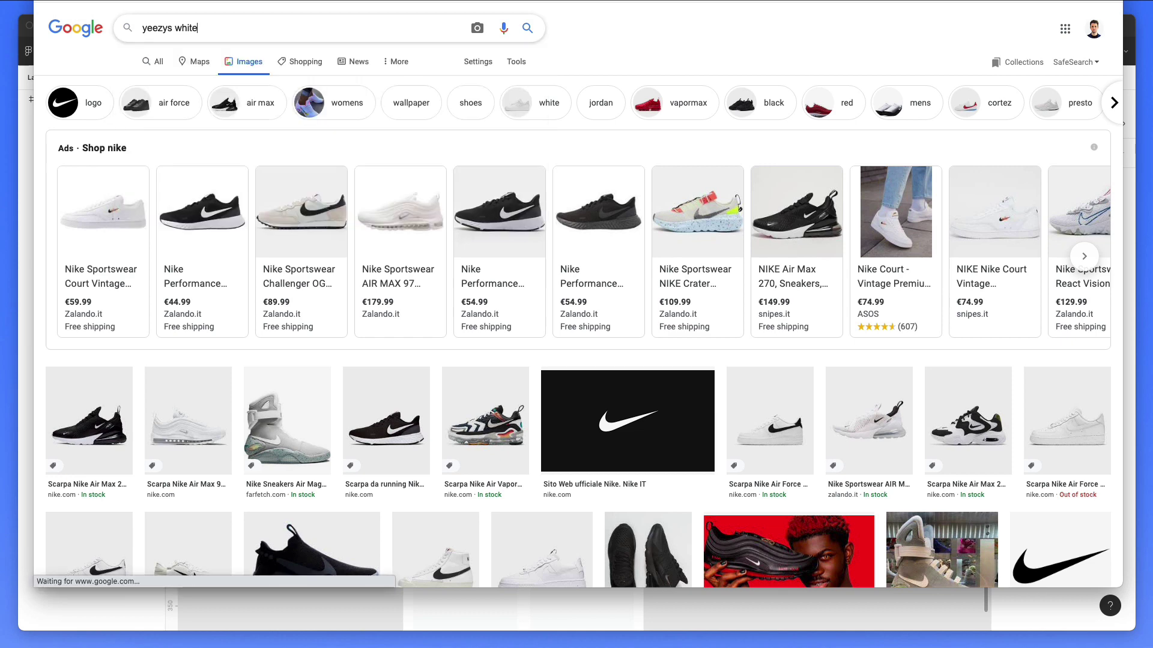
key("Return")
scroll(322, 231, "down", 3)
left_click(151, 276)
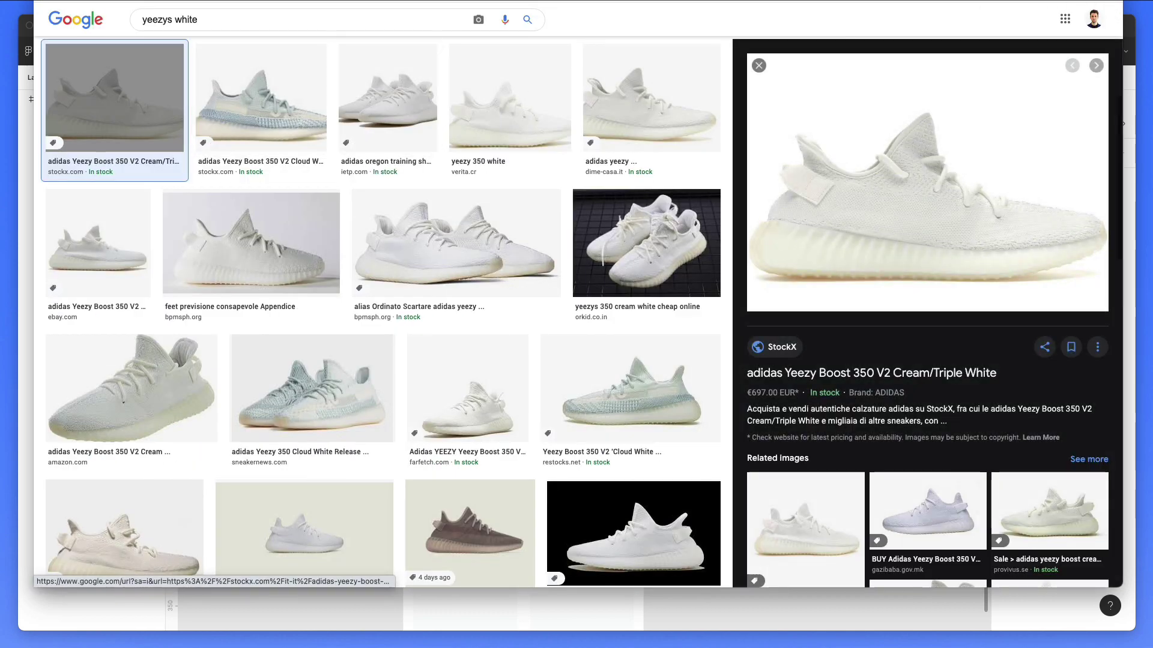
right_click(982, 193)
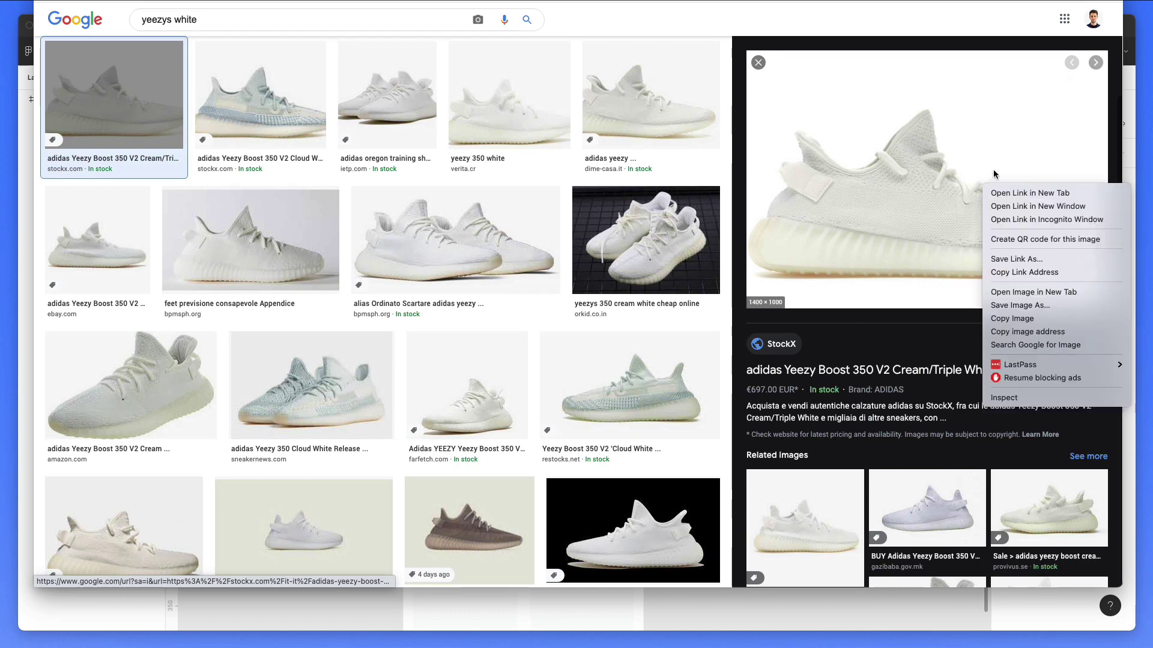
Step: Copy the Yeezy photo, paste it into Figma and shrink it into the rectangle
left_click(1014, 332)
left_click(906, 614)
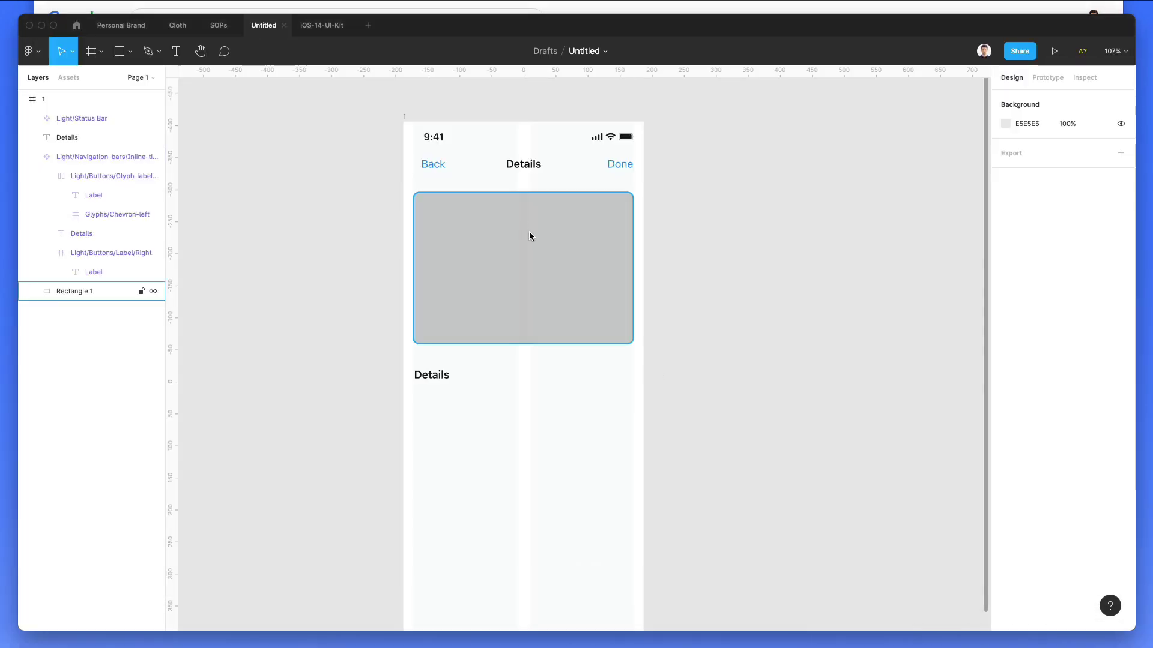
key("super+v")
scroll(560, 237, "down", 5)
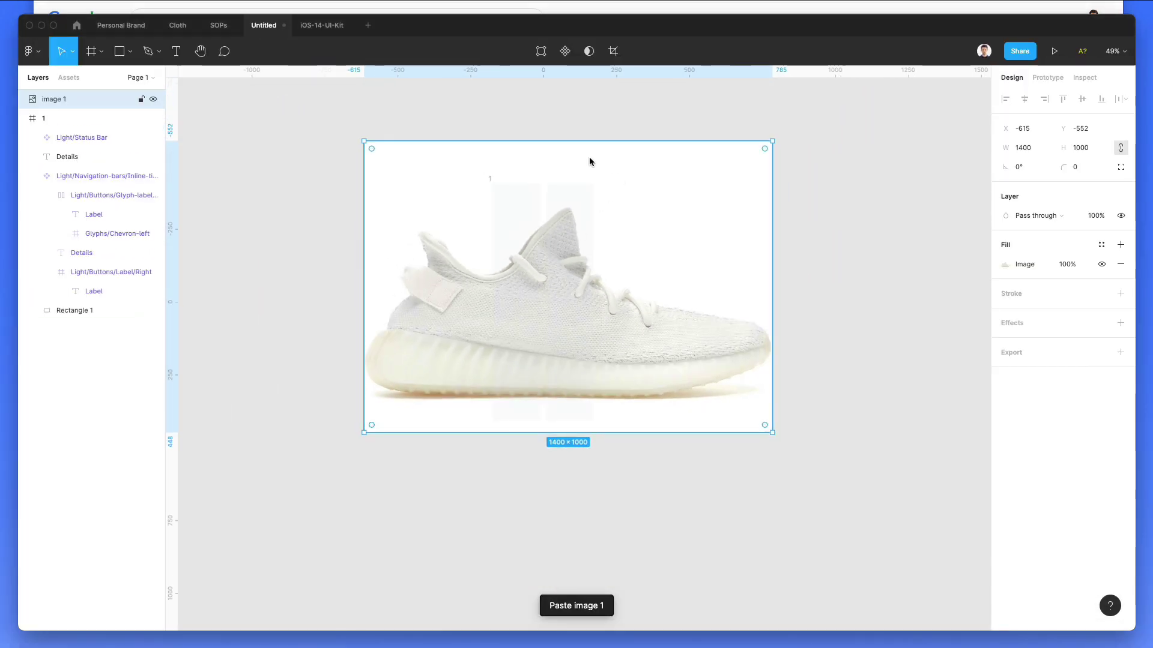
left_click_drag(587, 191, 544, 258)
key("super+Tab")
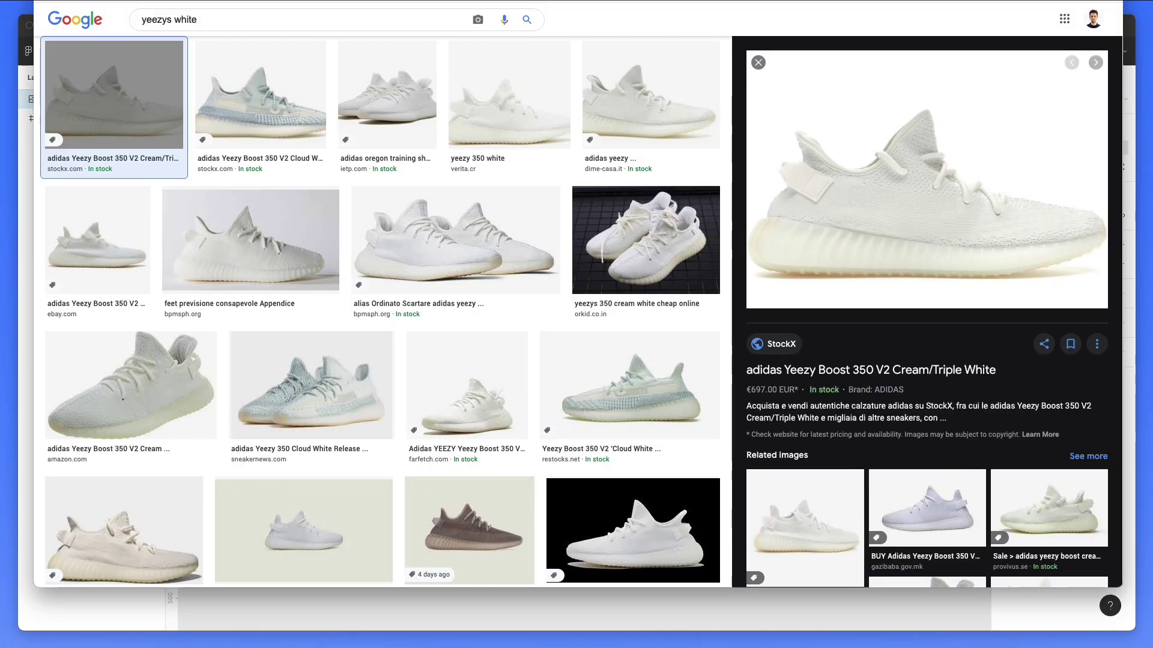
key("super+Tab")
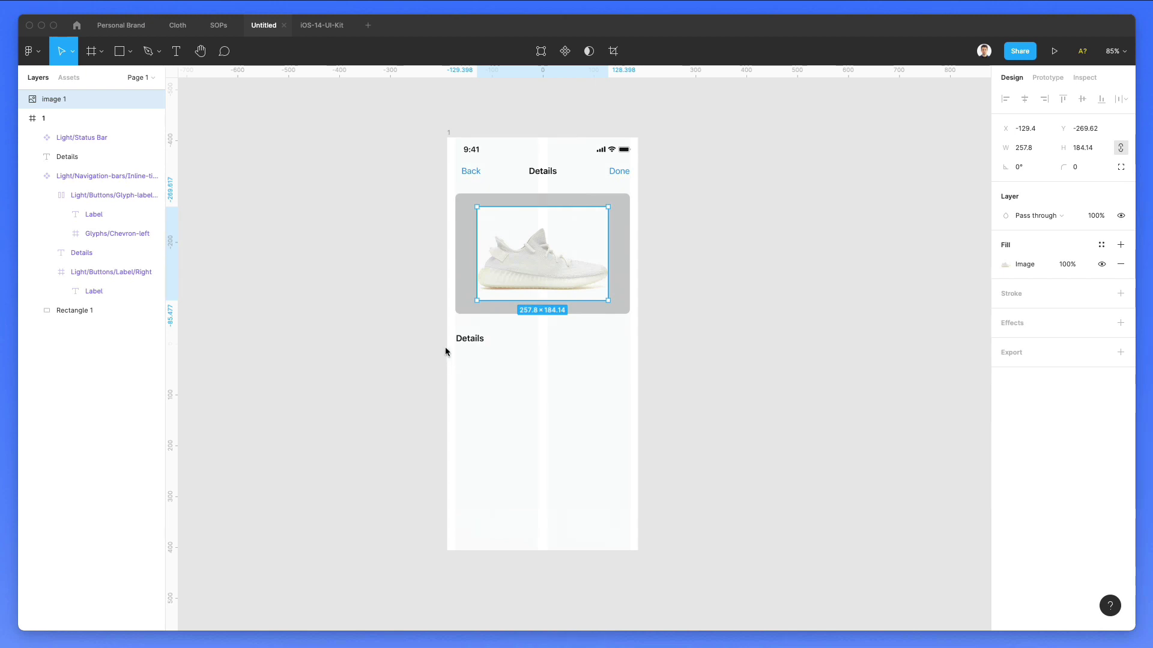
scroll(586, 242, "up", 8)
Step: Give the image box rectangle a D2D2D2 border
scroll(696, 178, "down", 6)
left_click(713, 175)
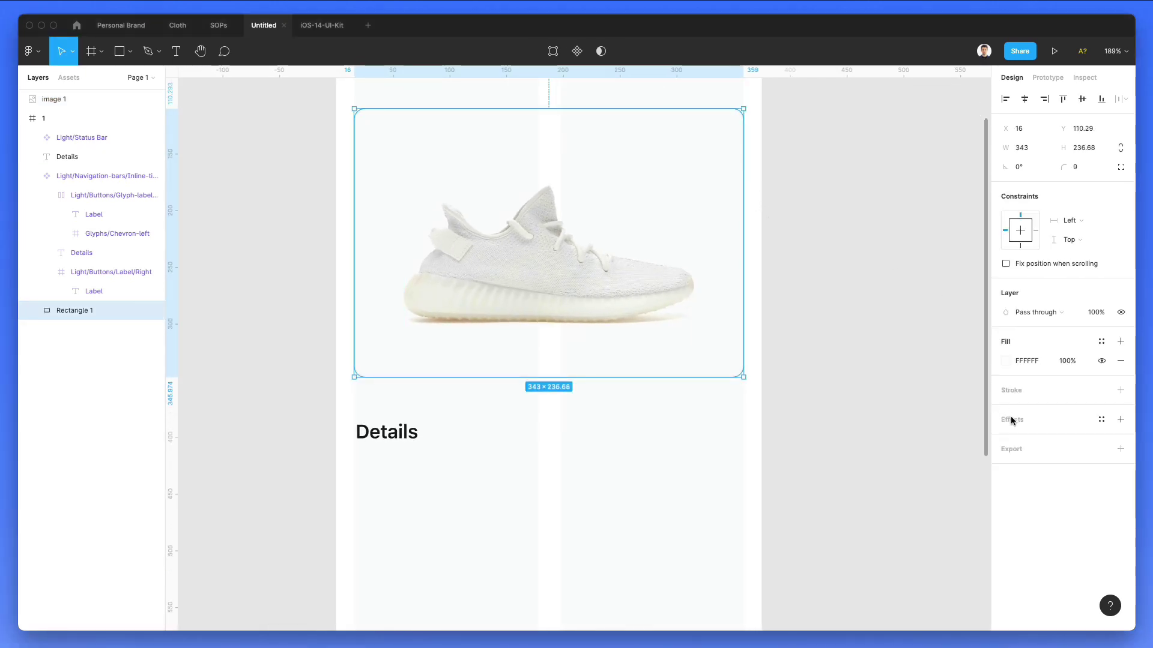
left_click(1010, 390)
left_click(1005, 410)
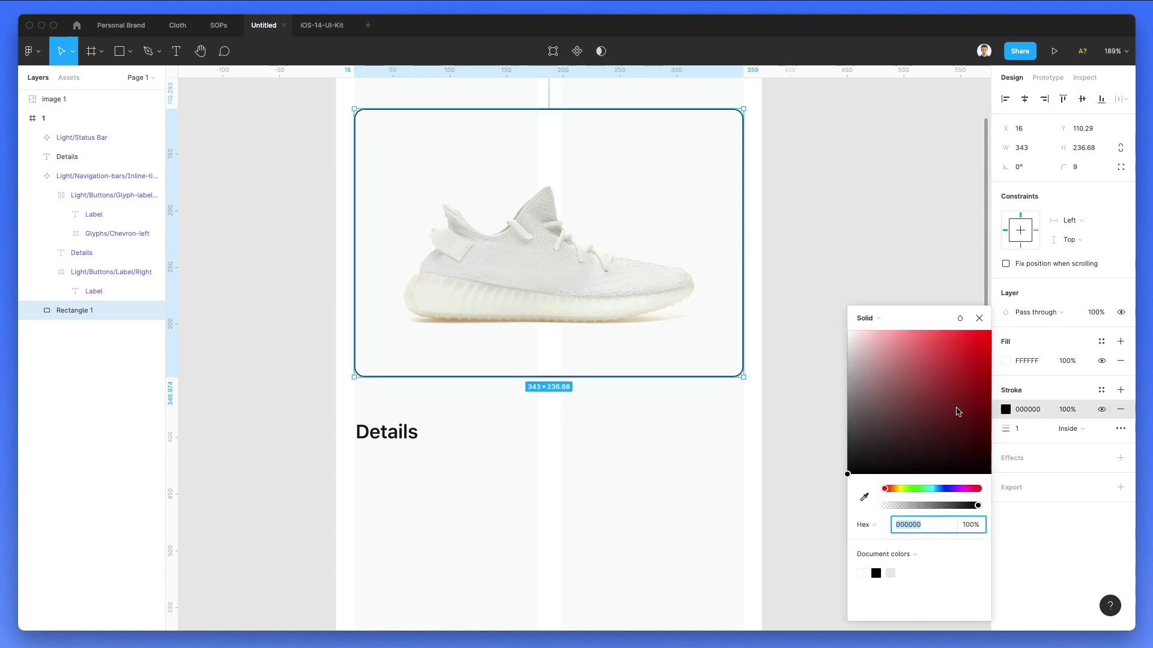
type("D2D2D2")
key("Return")
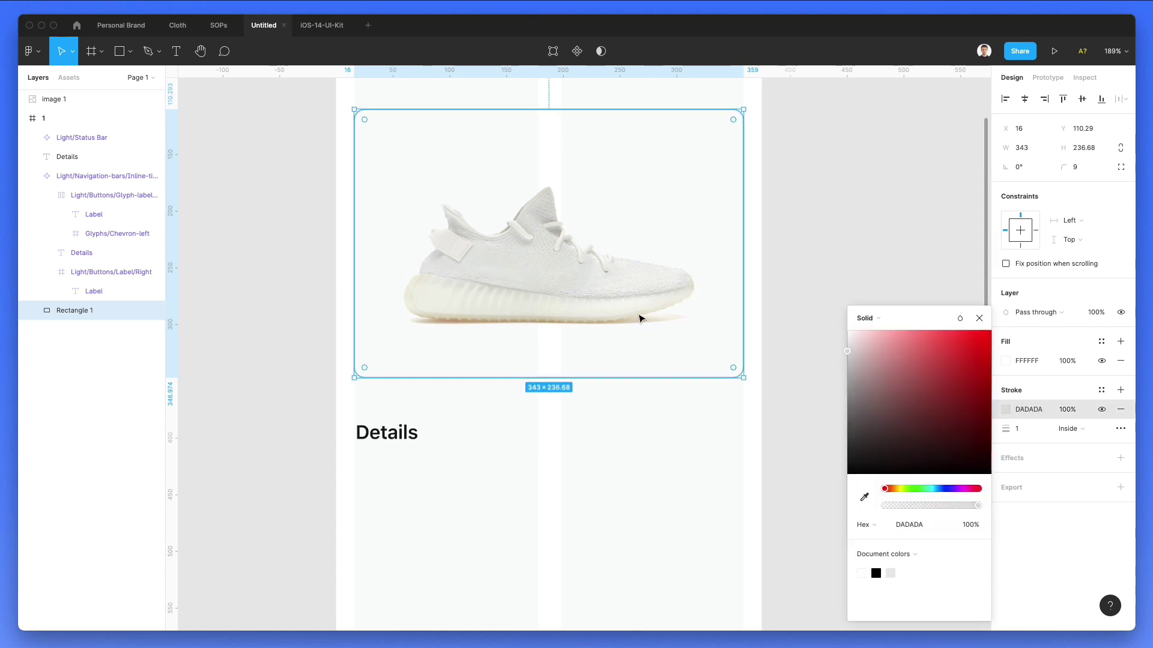
Step: Set the border thickness to 1.5 and lighten its colour to EEEEEE
scroll(638, 316, "up", 3)
scroll(638, 317, "down", 2)
left_click(1028, 430)
type("0.5")
key("Return")
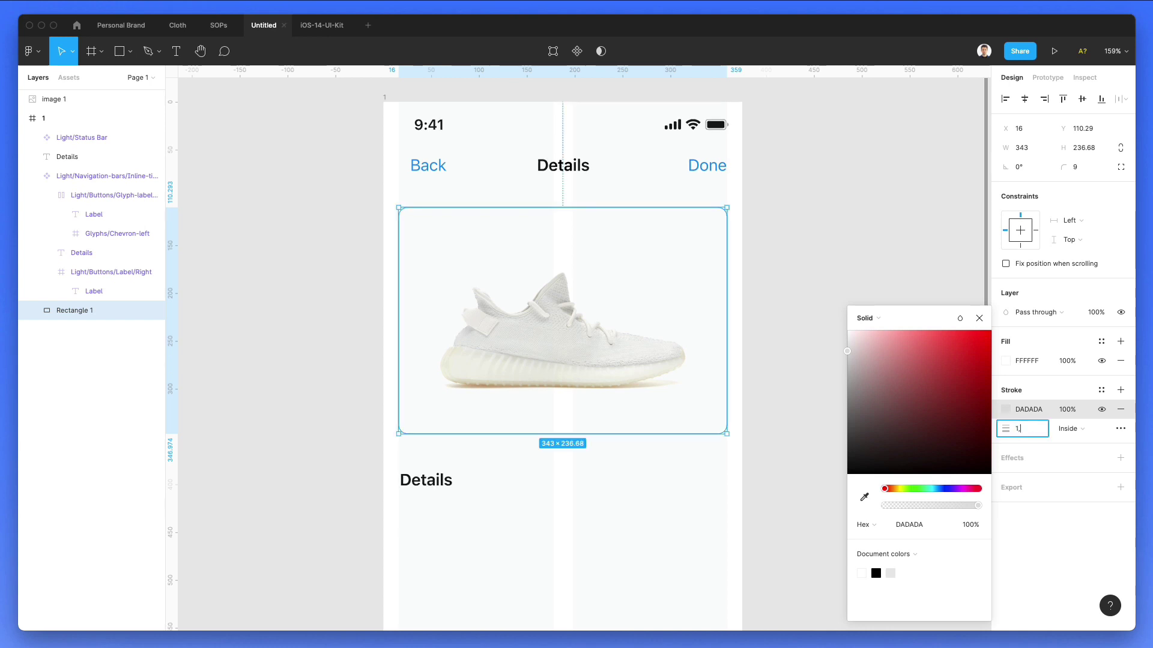
key("Up")
key("Return")
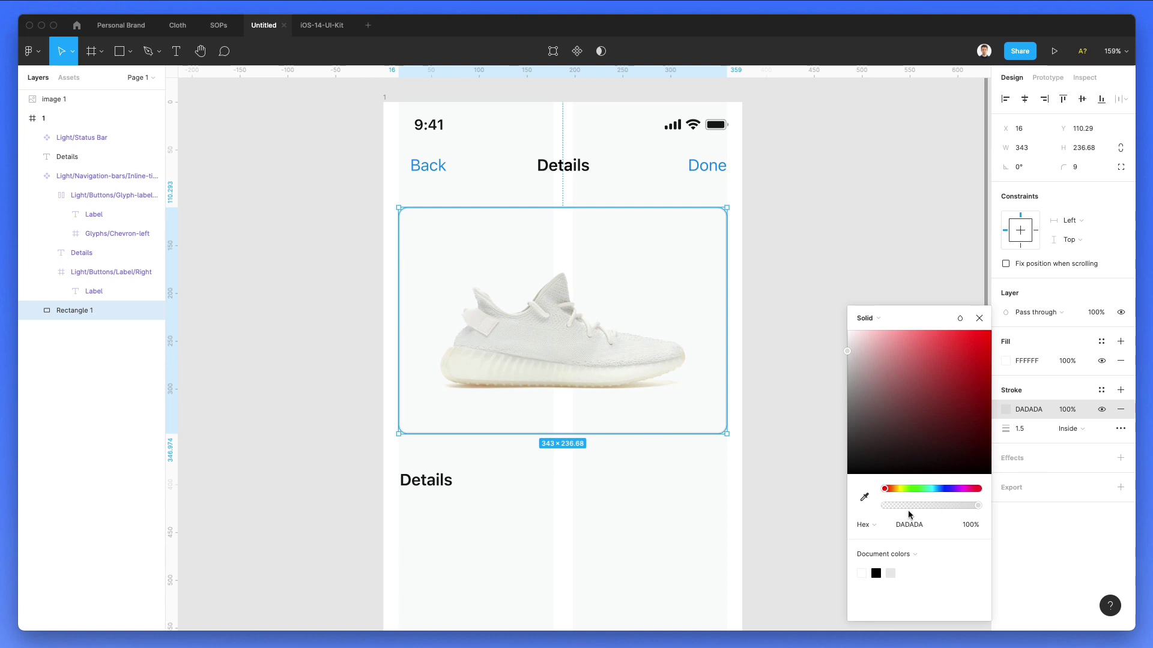
left_click_drag(871, 350, 845, 341)
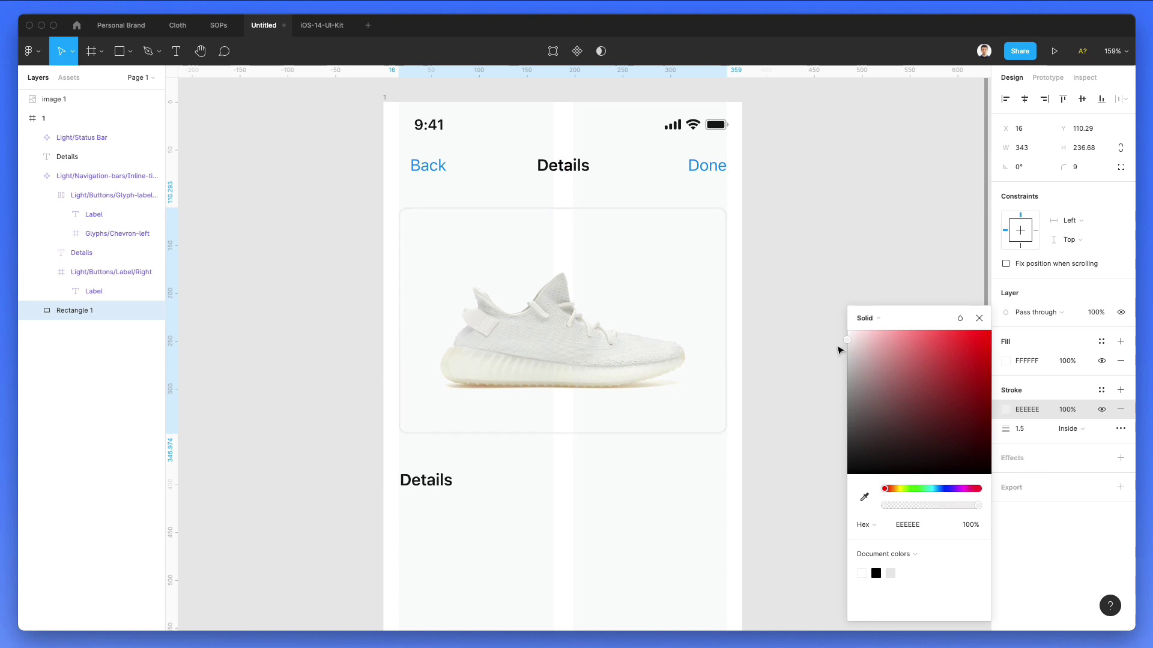
left_click(823, 260)
Step: Centre the sneaker photo inside the white card
left_click(622, 312)
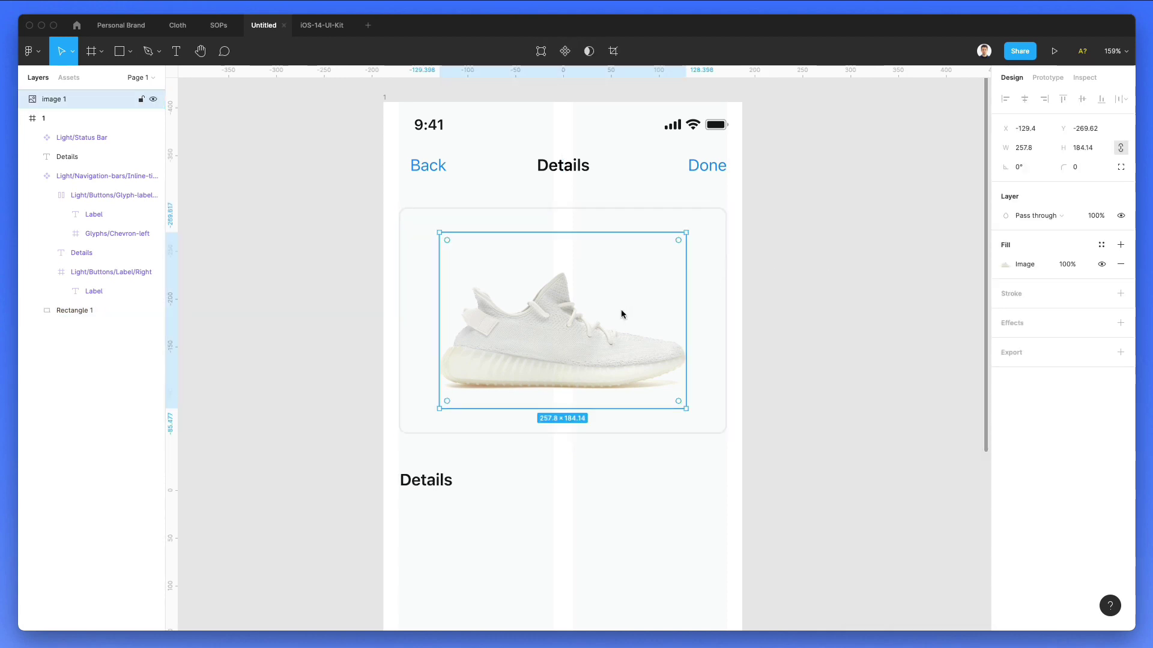
left_click_drag(620, 308, 703, 322)
scroll(764, 386, "down", 3)
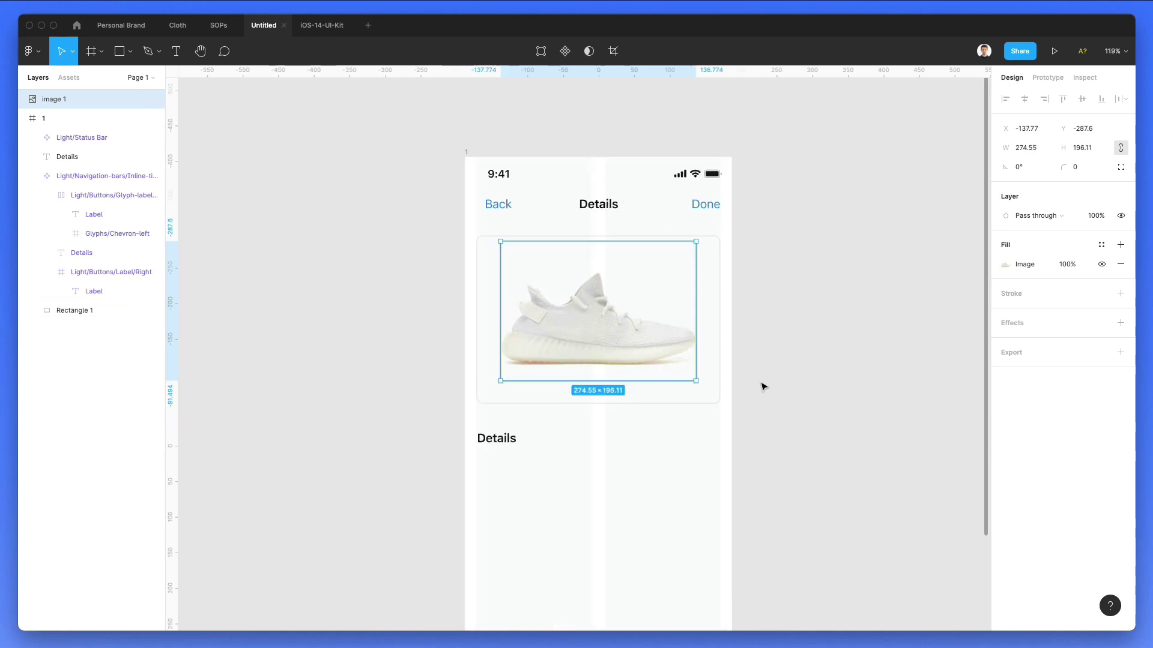
left_click(758, 384)
scroll(710, 373, "right", 4)
scroll(710, 374, "right", 1)
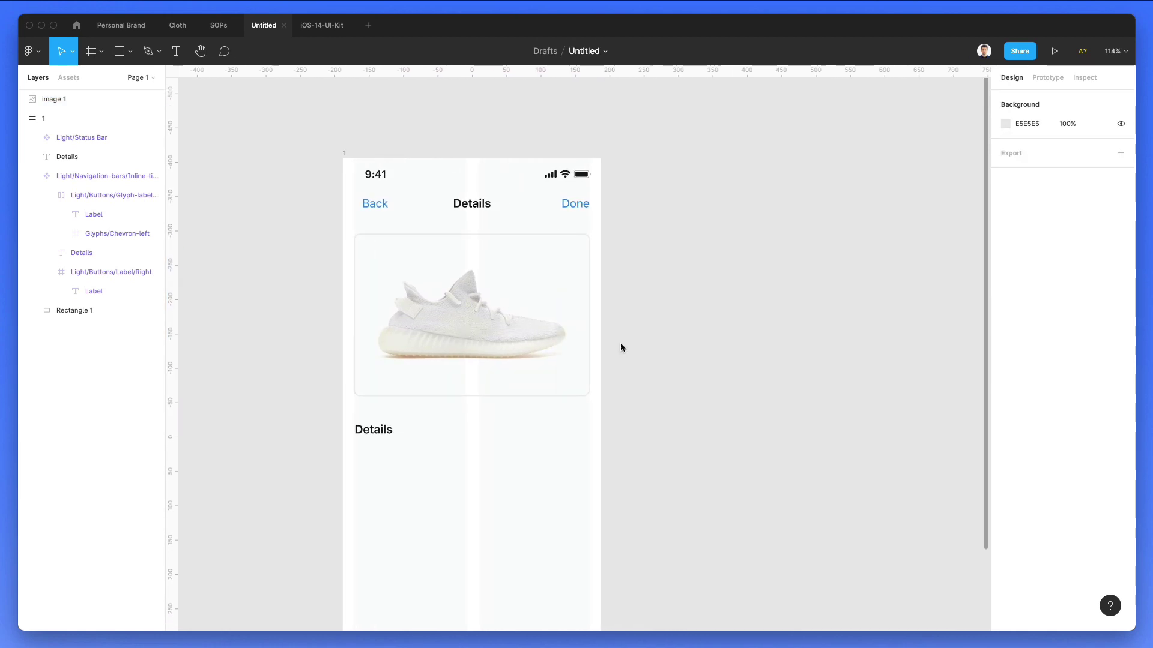
double_click(376, 431)
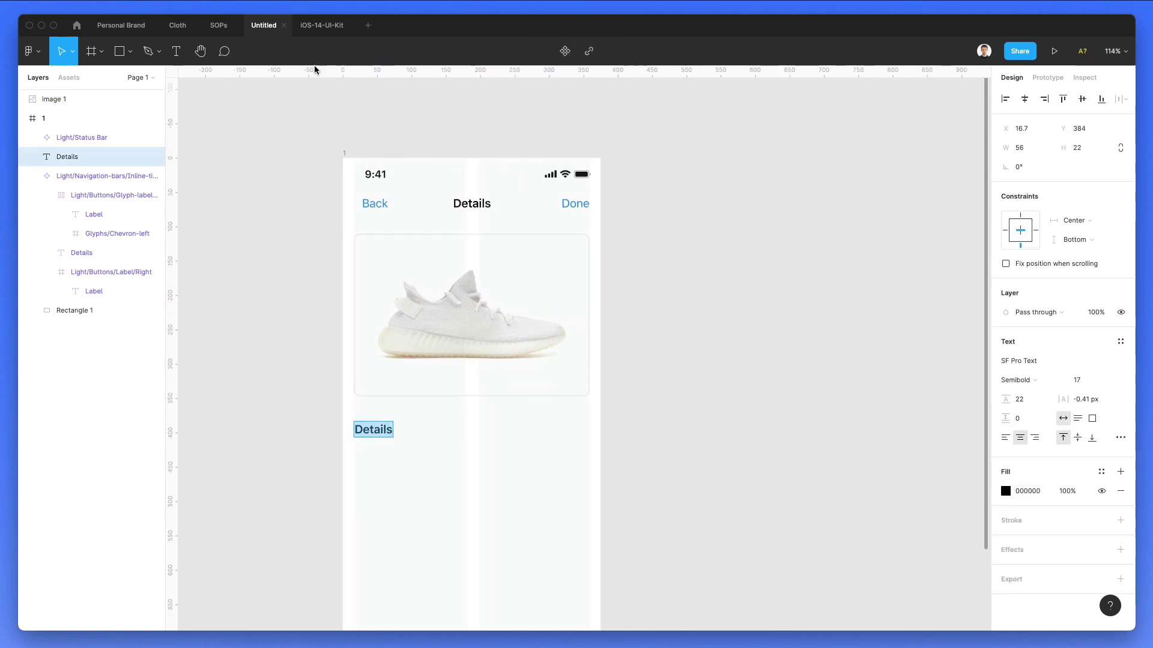
Step: Open StockX's adidas Yeezy Boost 350 V2 Cream/Triple White product page and copy its title
key("super+Tab")
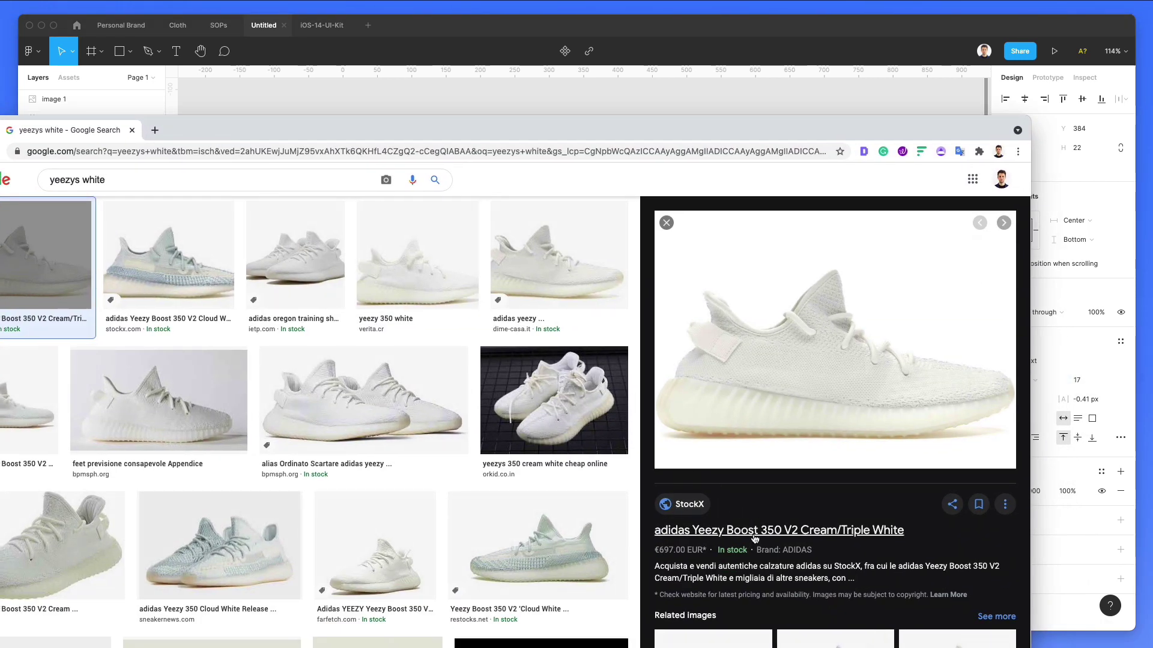
left_click(753, 532)
left_click_drag(439, 136, 489, 0)
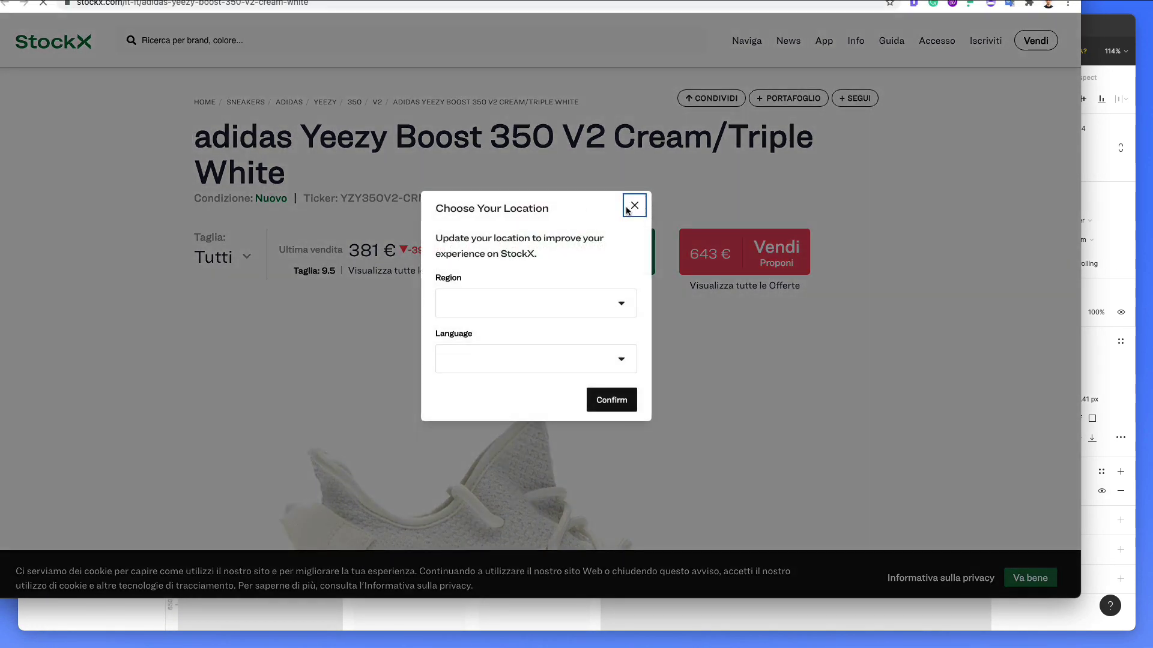
left_click(632, 209)
left_click_drag(200, 139, 354, 181)
key("super+c")
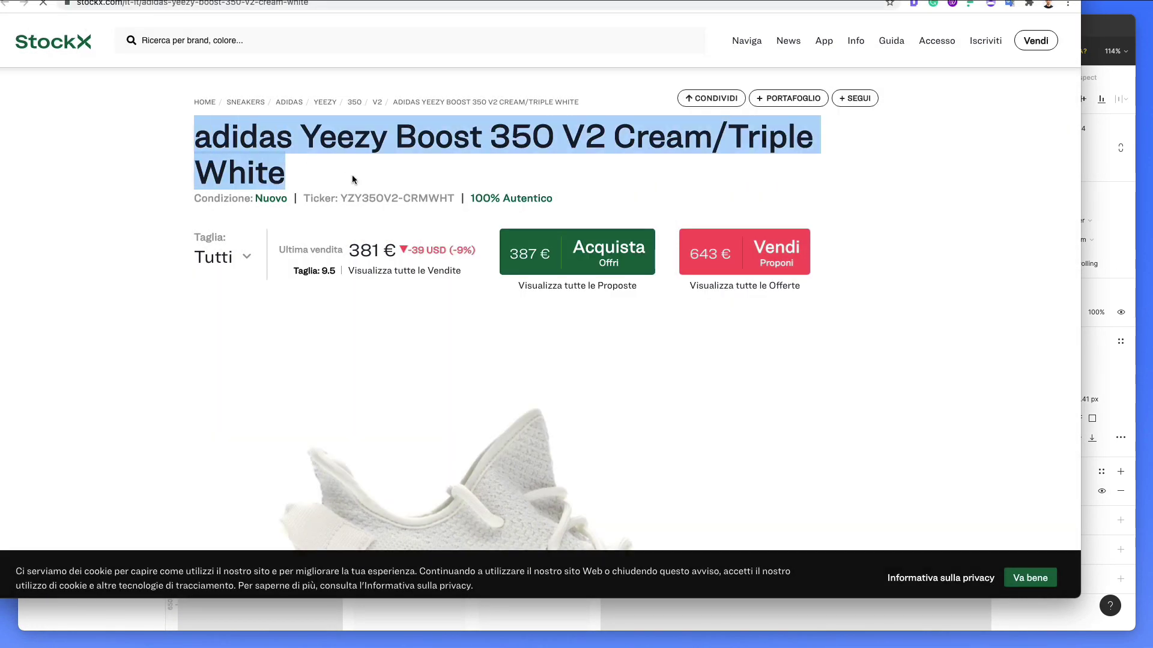
left_click(675, 626)
Step: Paste the product title over the Details heading and narrow it so it wraps onto two lines
key("super+v")
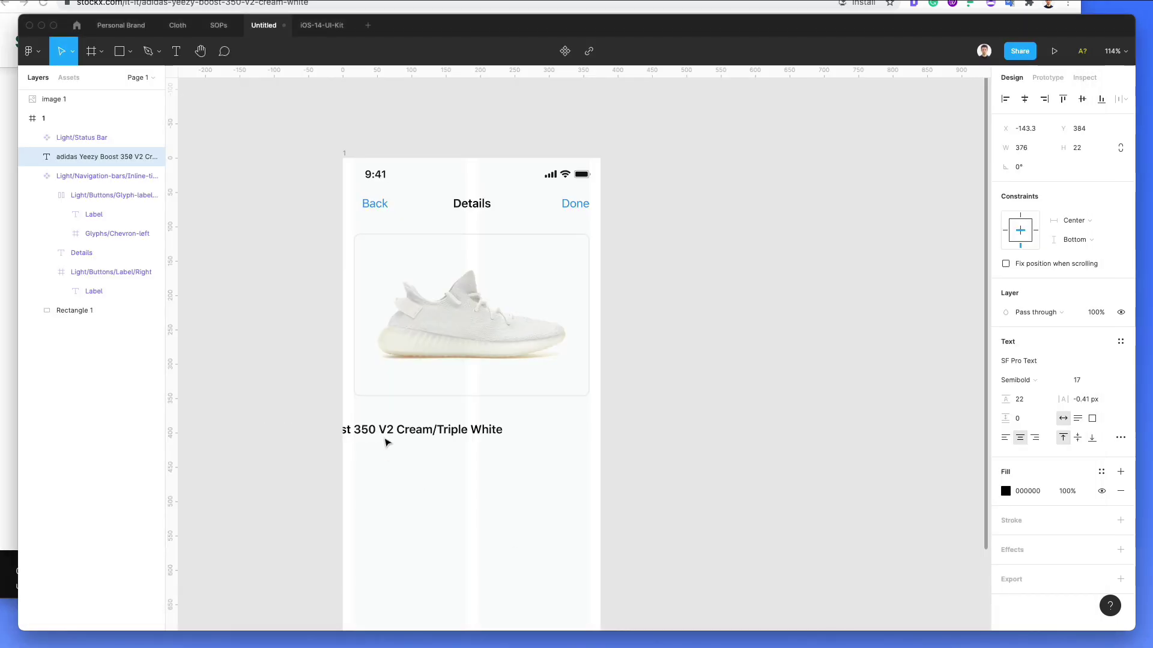
key("Escape")
left_click_drag(418, 429, 523, 434)
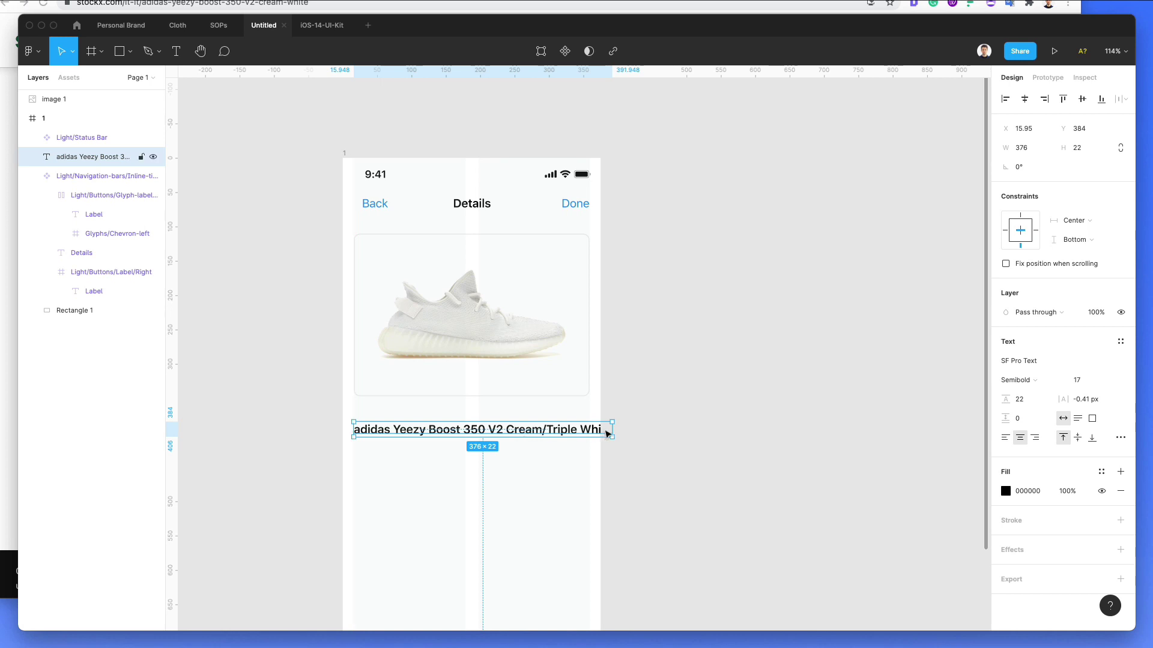
left_click_drag(611, 432, 570, 433)
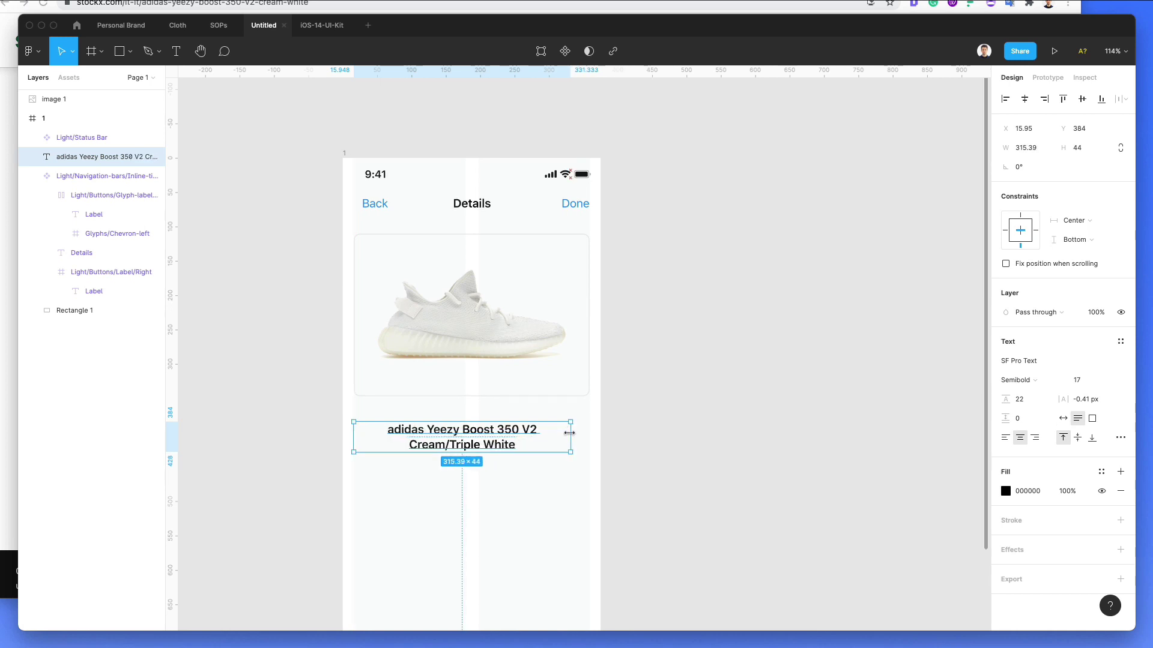
Step: Capitalise the title to 'Adidas', set its line height to 26, and shift it toward centre
key("Return")
key("Left")
key("Delete")
type("A")
key("Escape")
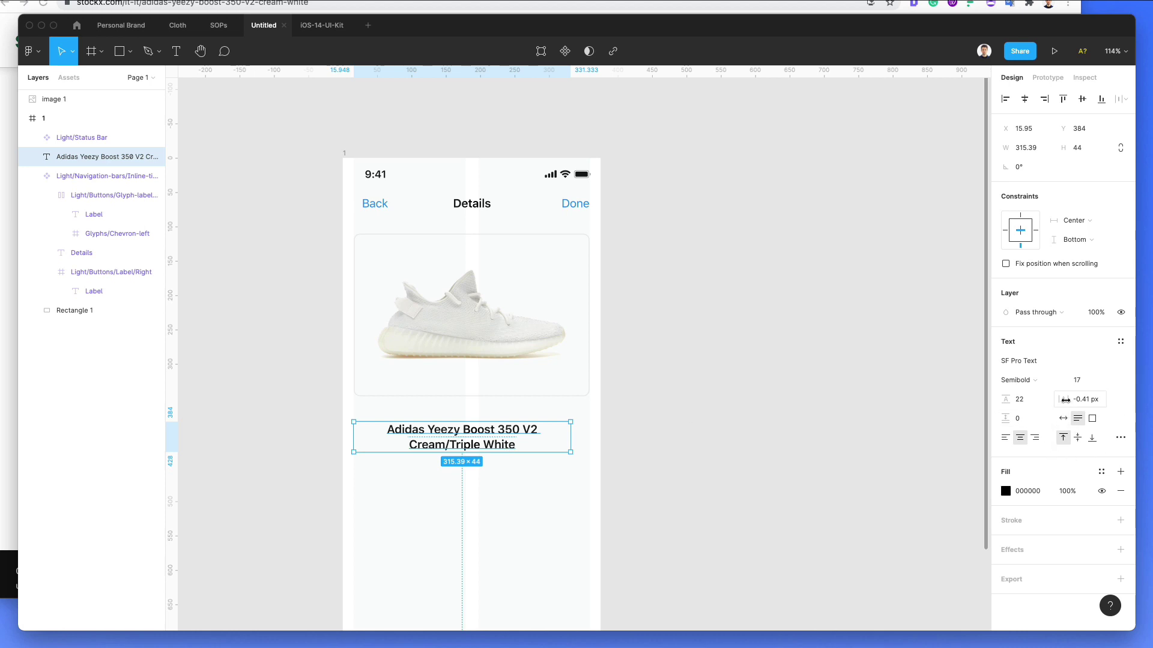
left_click_drag(999, 399, 1005, 398)
left_click_drag(470, 454, 478, 452)
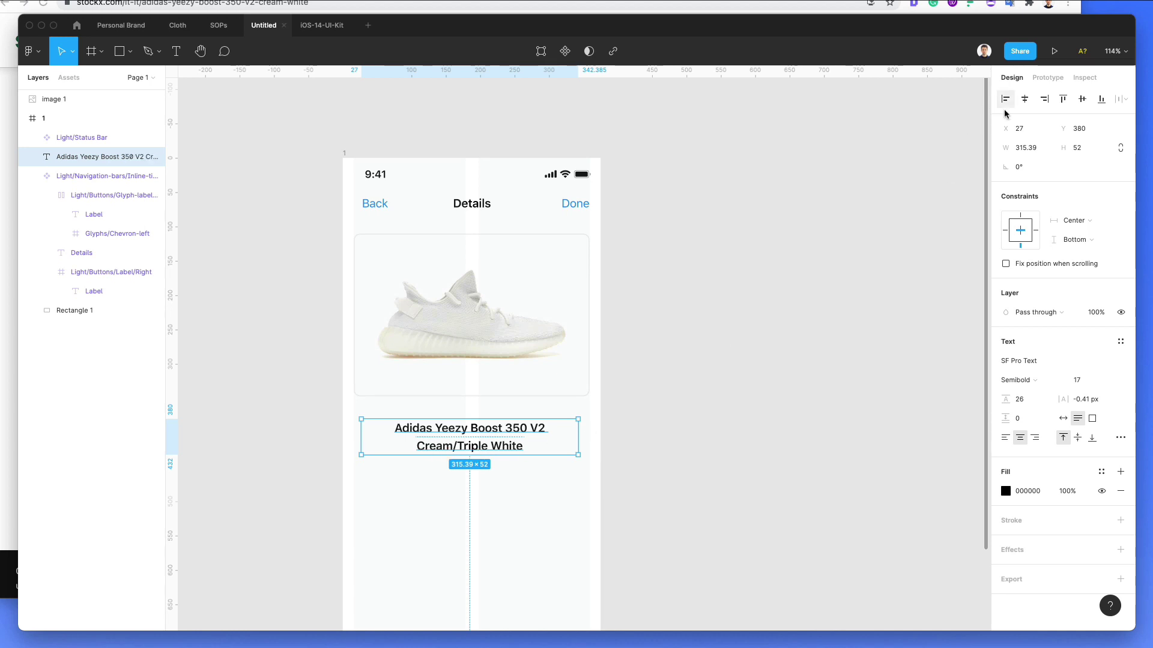
Step: Centre the title horizontally in the frame, then scroll through the StockX Yeezy product page
left_click(1024, 99)
left_click(632, 463)
key("super+Tab")
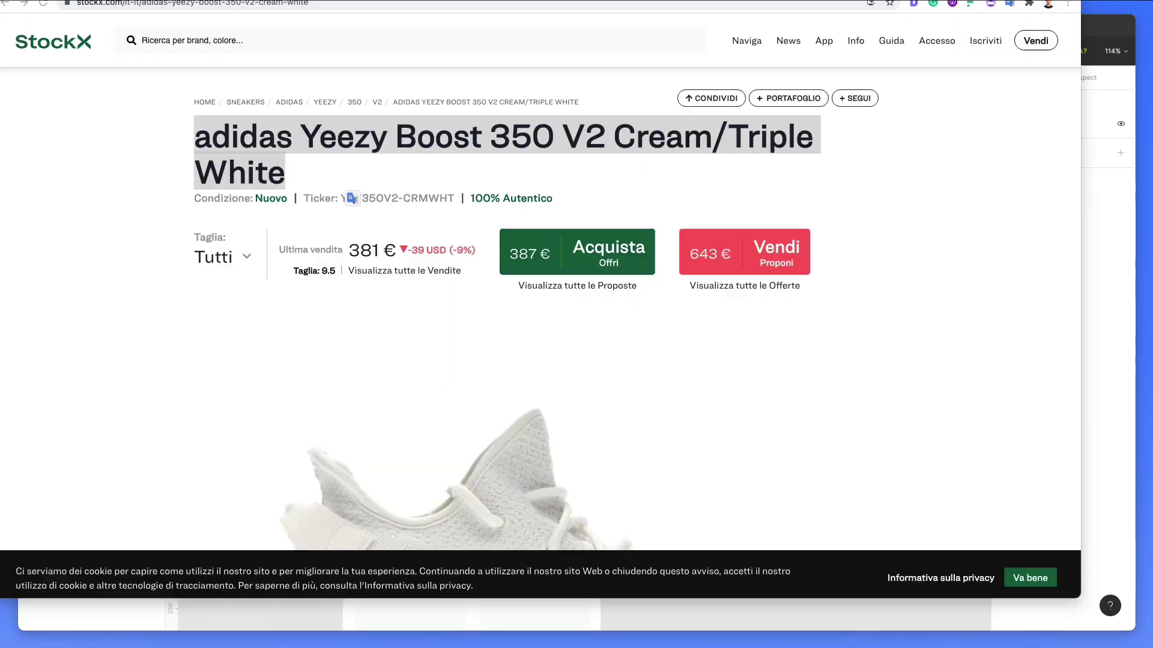
scroll(610, 186, "down", 1)
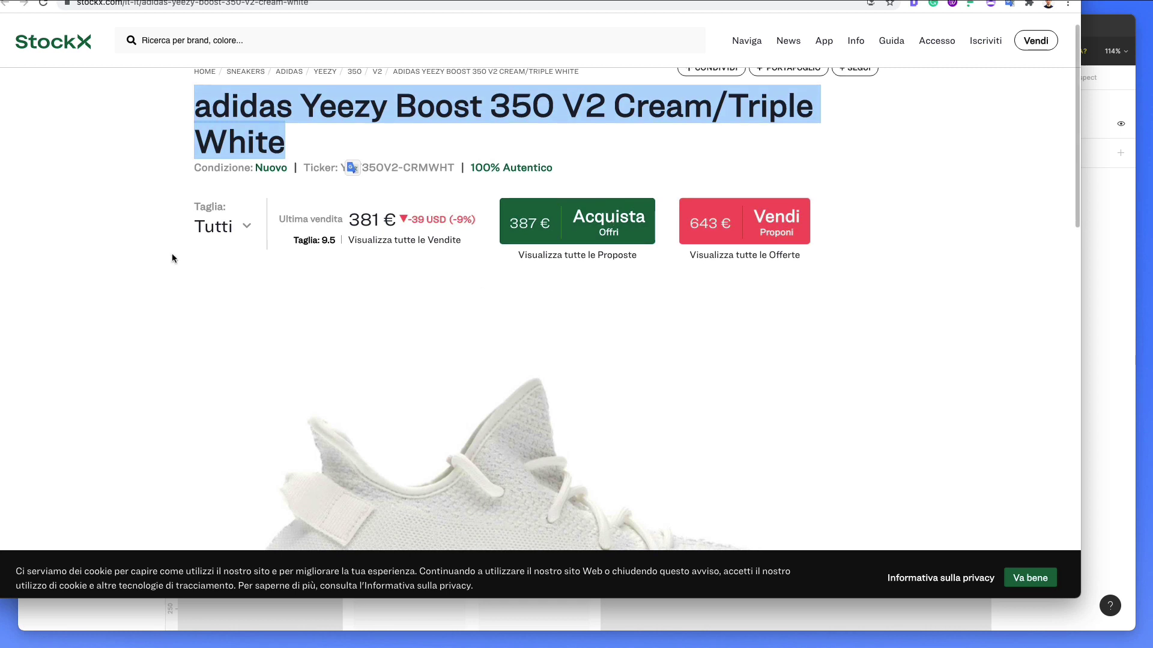
left_click(196, 258)
scroll(203, 244, "down", 1)
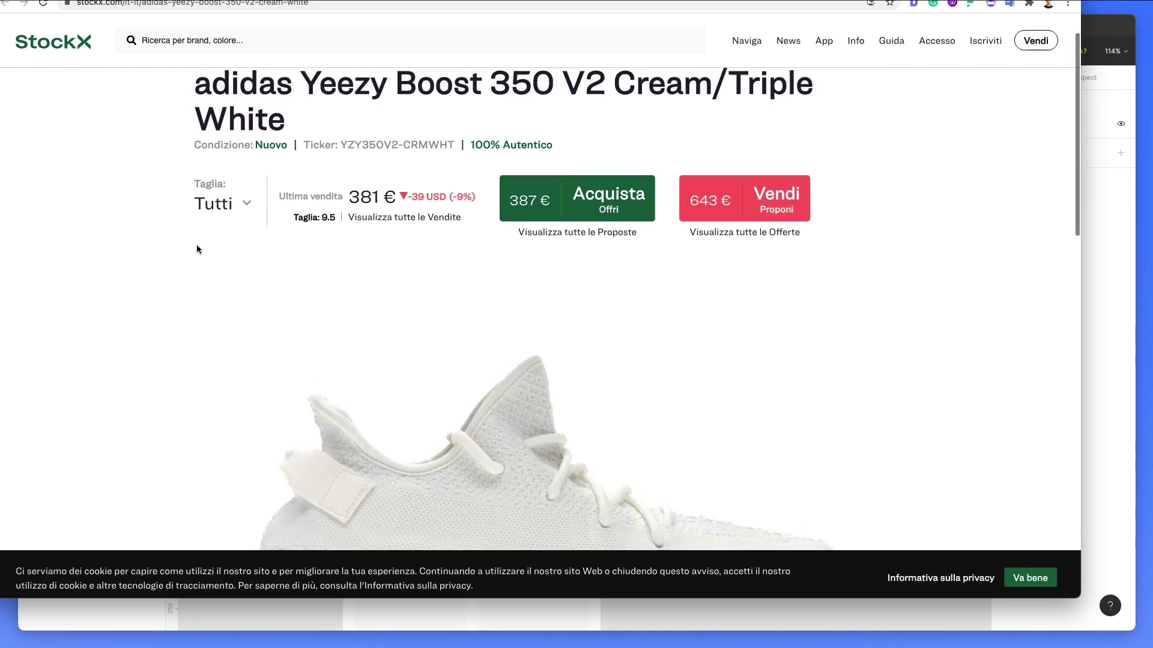
scroll(198, 247, "up", 2)
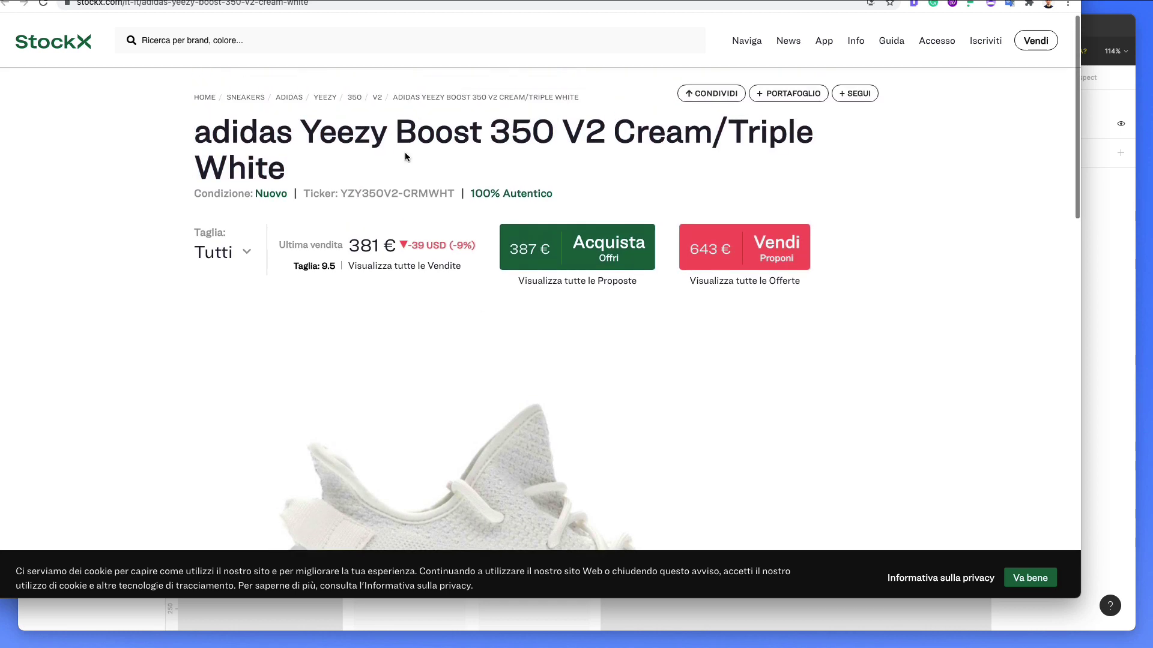
Step: Back in Figma, delete the accidental duplicate of the product name
left_click(1115, 411)
left_click_drag(453, 424, 449, 489)
key("Delete")
Step: In the iOS-14-UI-Kit file, pan to Alerts - Light Mode and select the second alert's message text
left_click(322, 26)
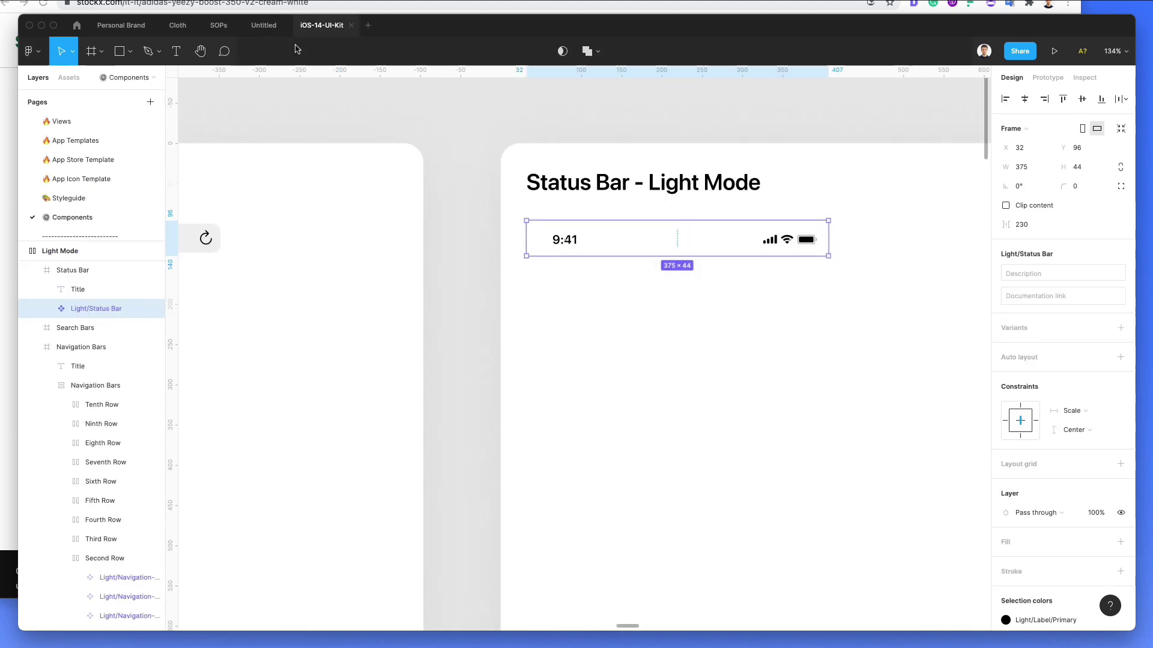
scroll(77, 162, "down", 1)
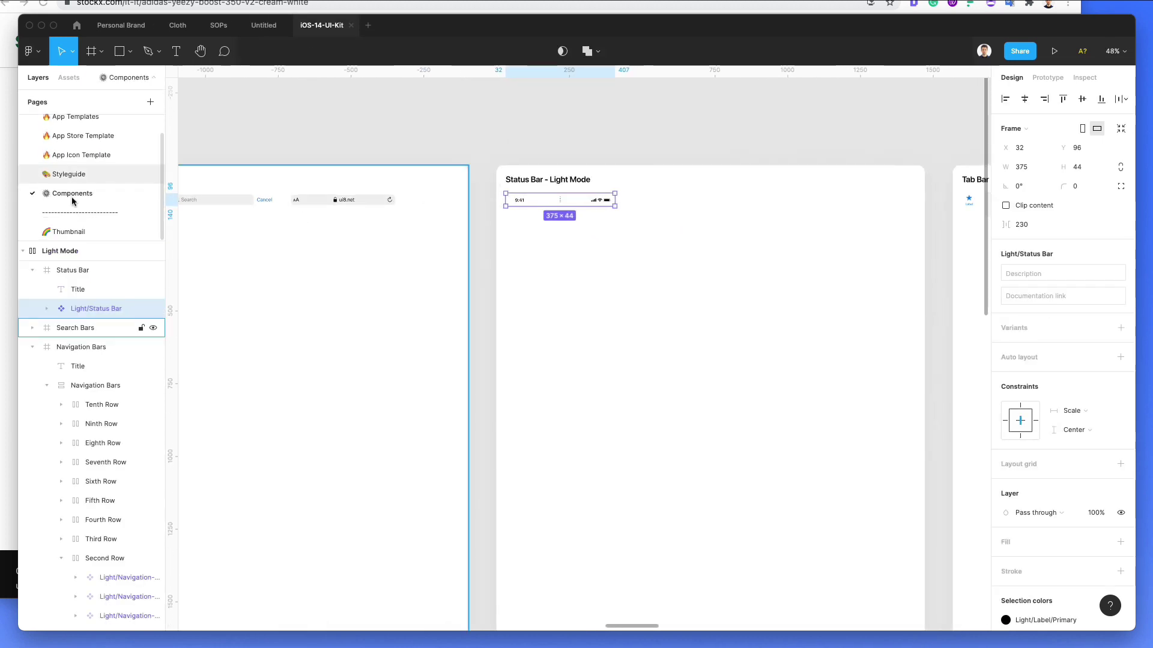
scroll(624, 239, "down", 5)
scroll(811, 219, "up", 5)
scroll(812, 225, "right", 15)
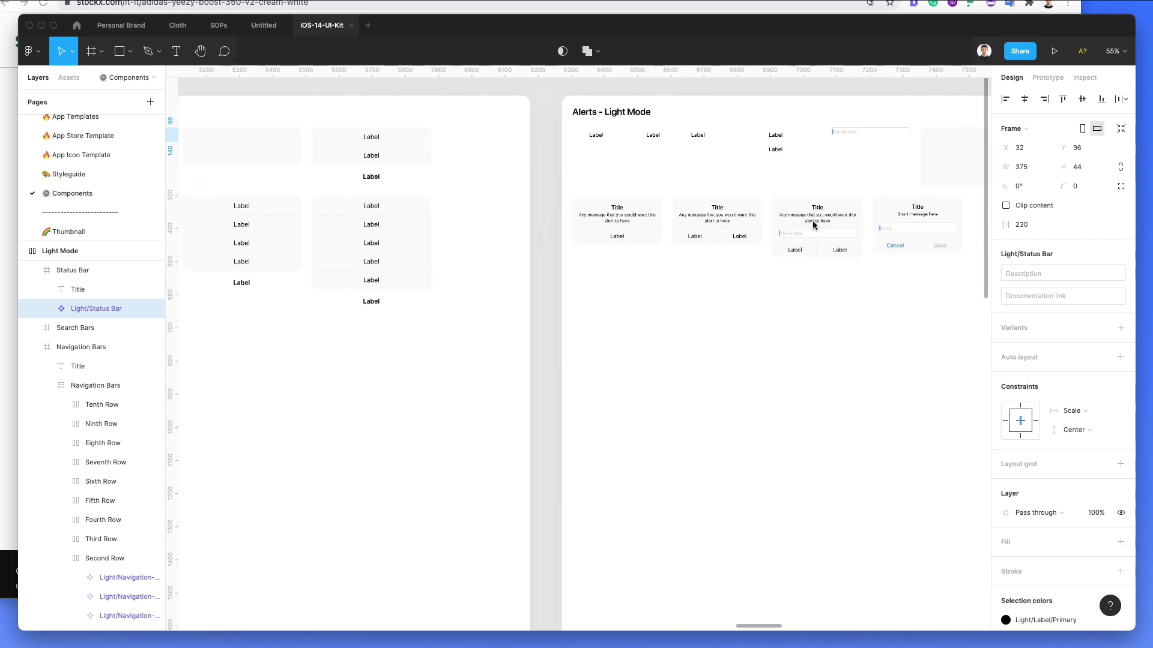
scroll(709, 216, "right", 3)
scroll(601, 216, "up", 5)
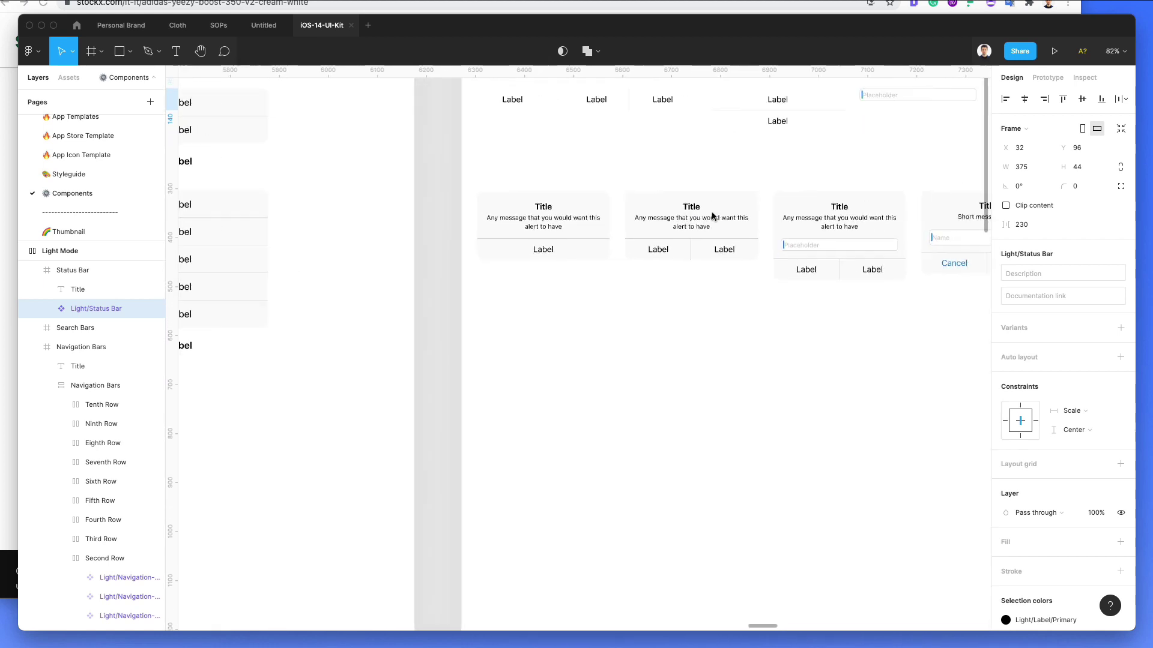
left_click(410, 233, "super")
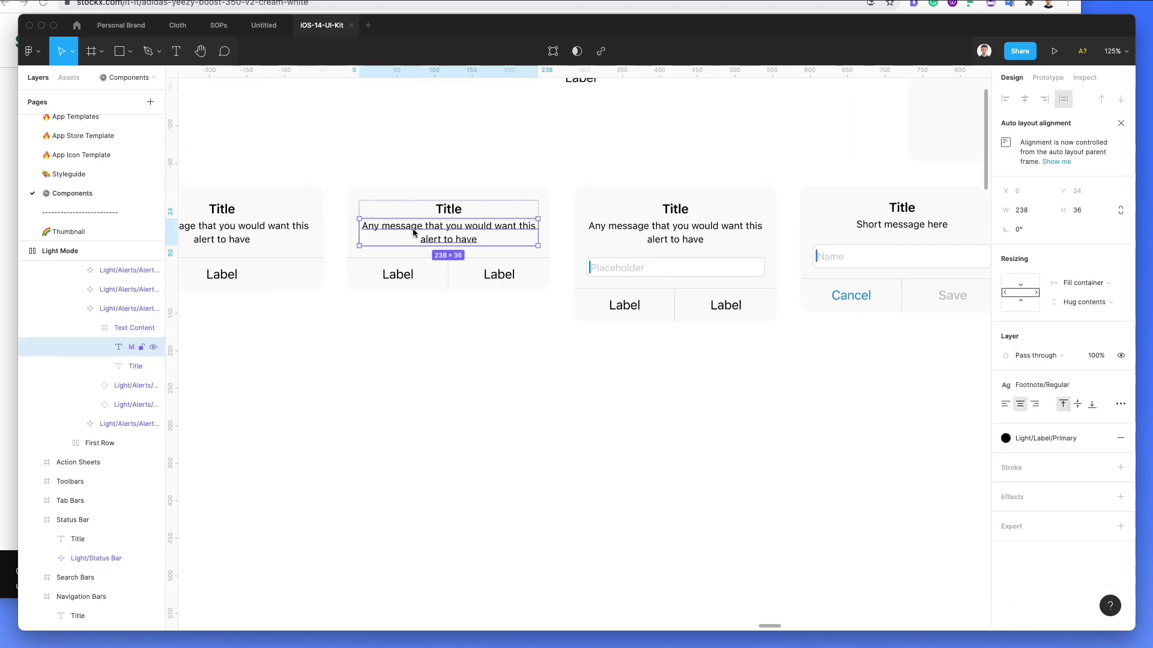
Step: Paste the alert message into the Untitled design and place it below the product title
left_click(263, 25)
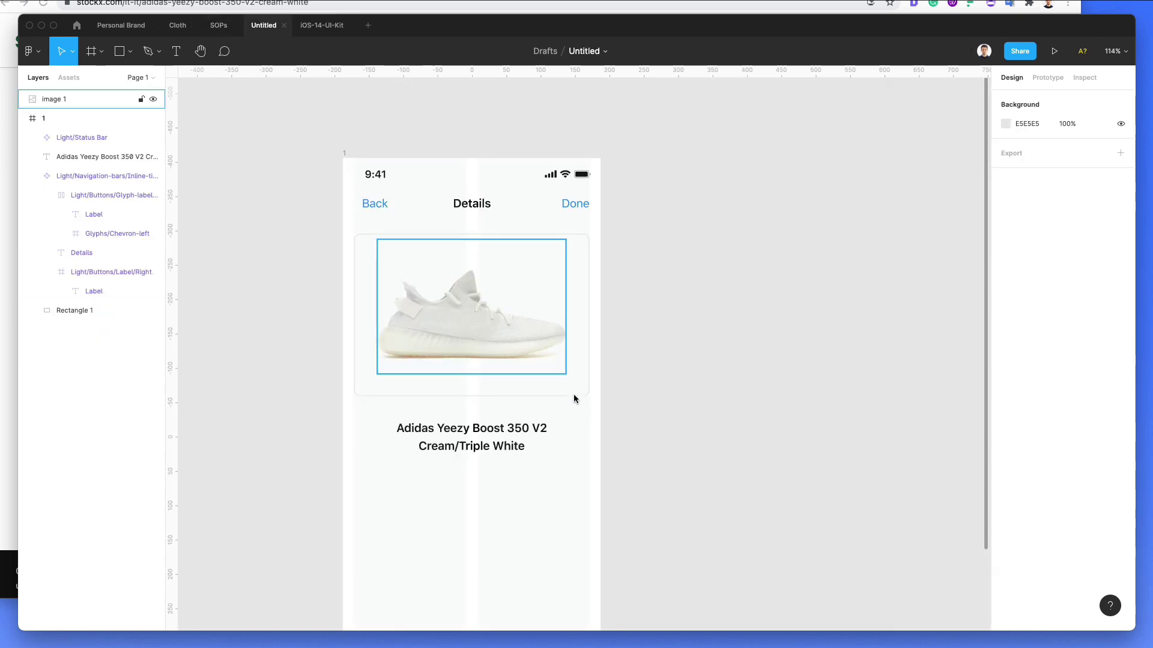
scroll(481, 371, "down", 2)
scroll(477, 377, "up", 2)
key("super+v")
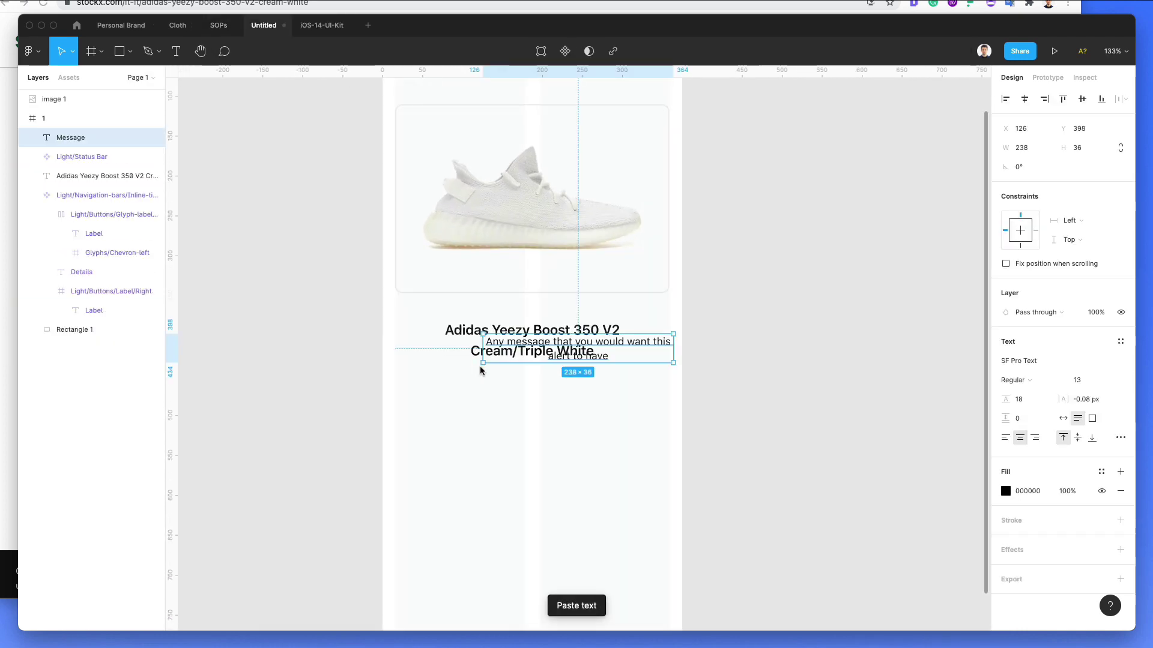
left_click_drag(485, 356, 561, 390)
key("super+Tab")
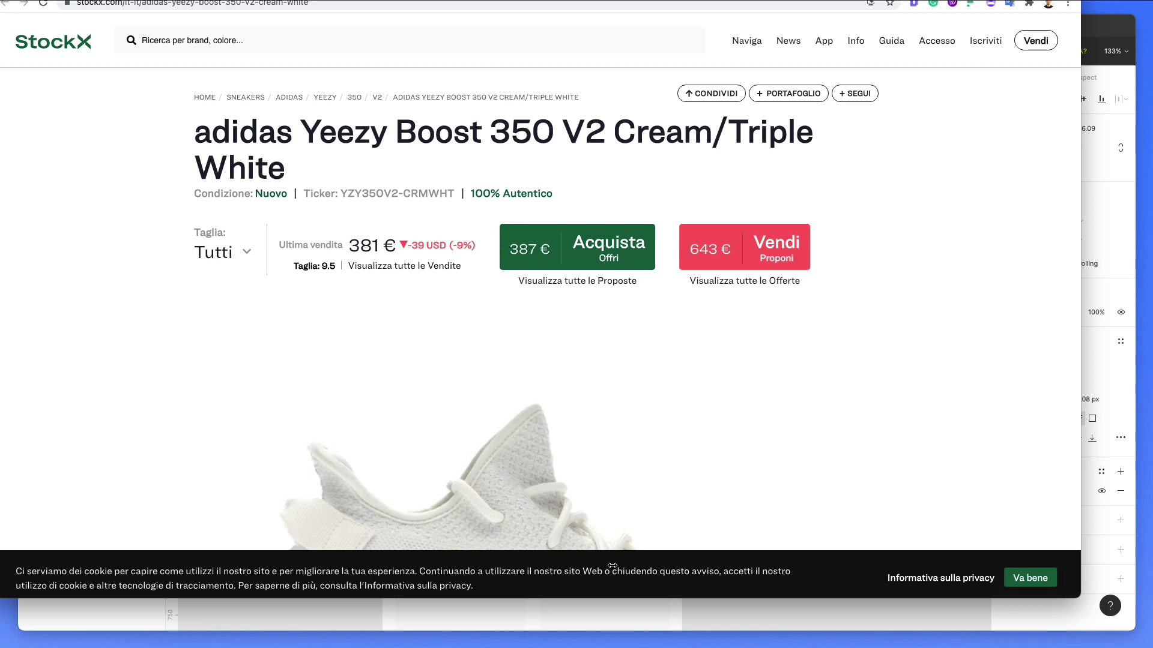
left_click(544, 615)
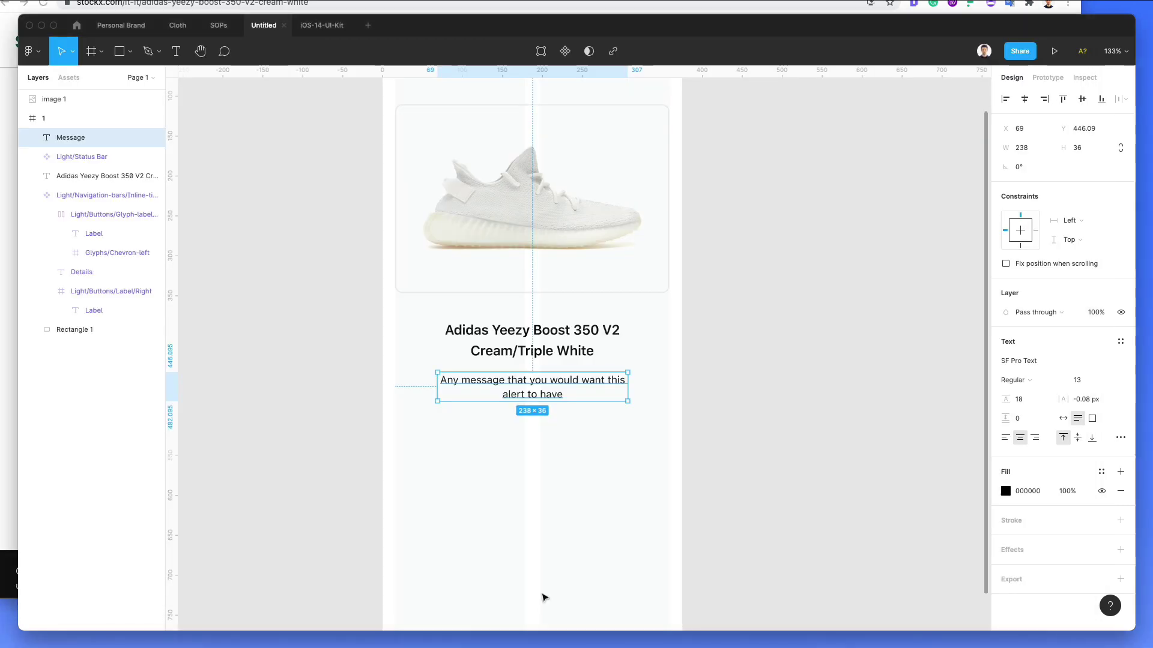
Step: Change the pasted text to 'Conditions: New' with New bold, and duplicate it just below
double_click(523, 382)
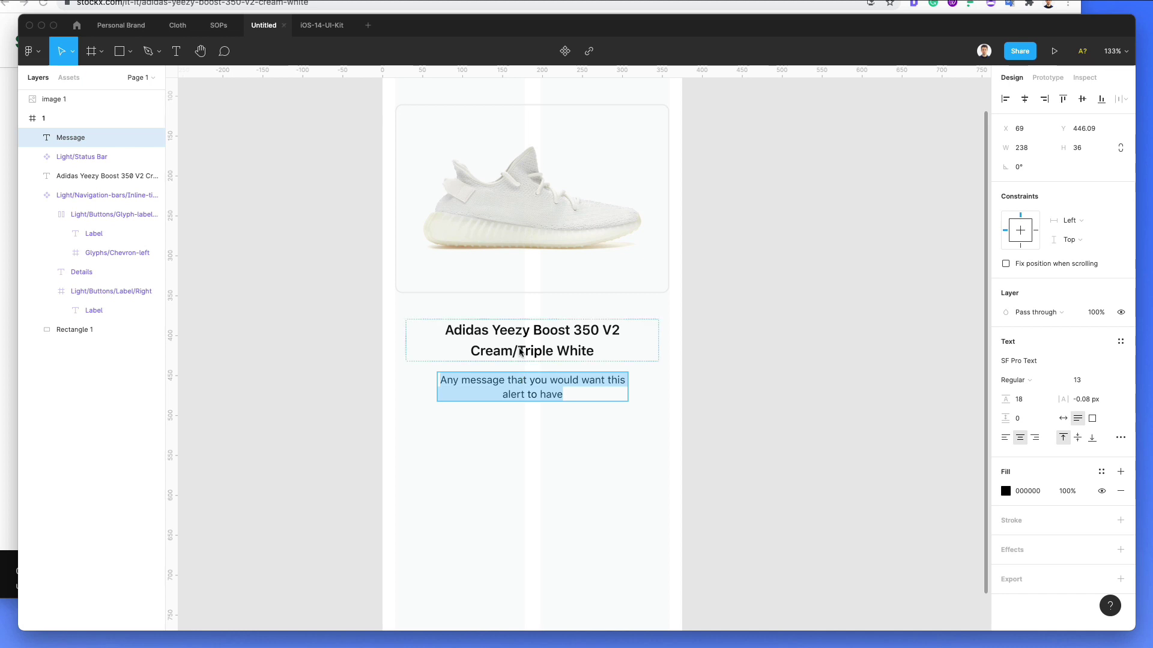
type("Conditions: New")
key("shift+alt+Left")
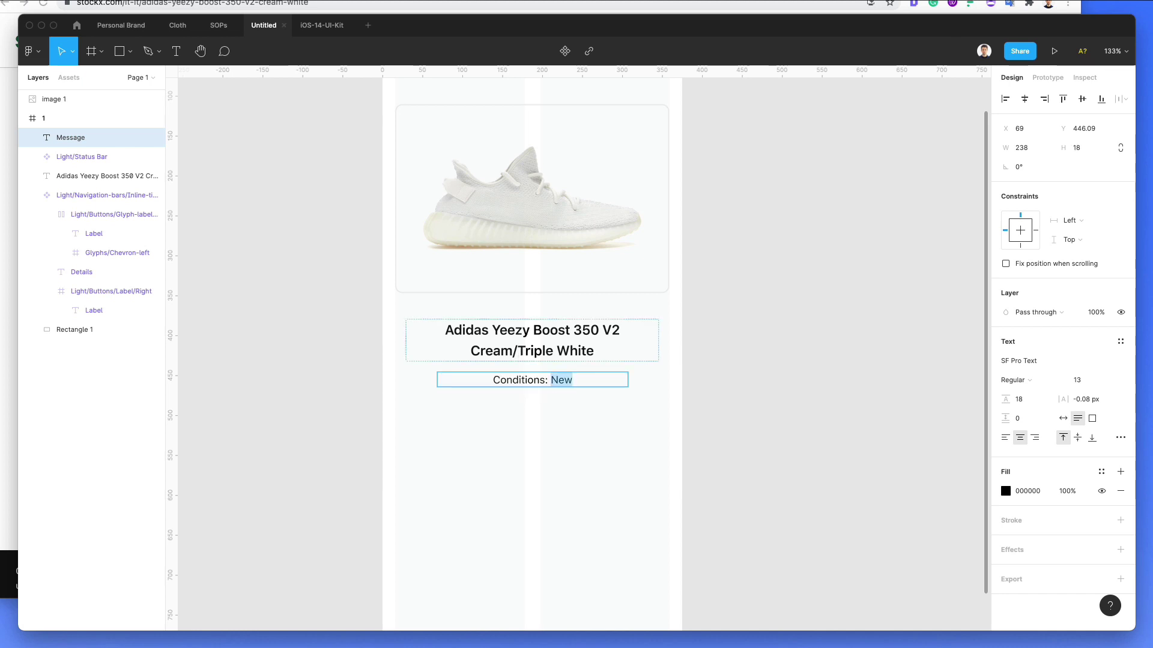
key("super+b")
key("Escape")
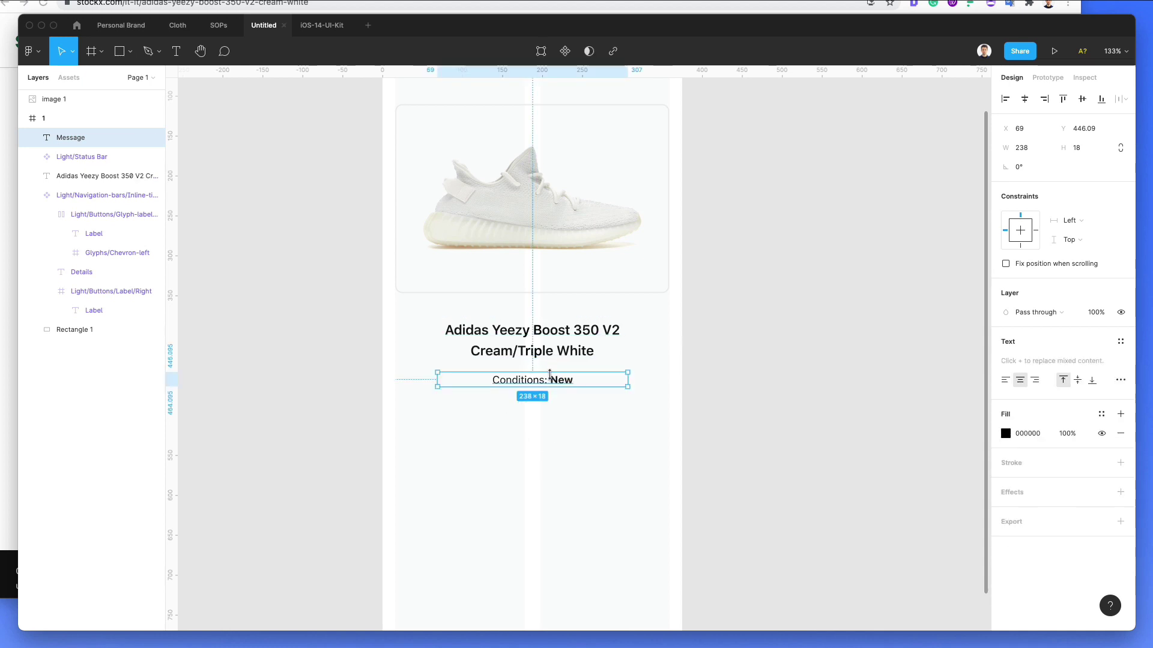
left_click_drag(553, 381, 558, 402)
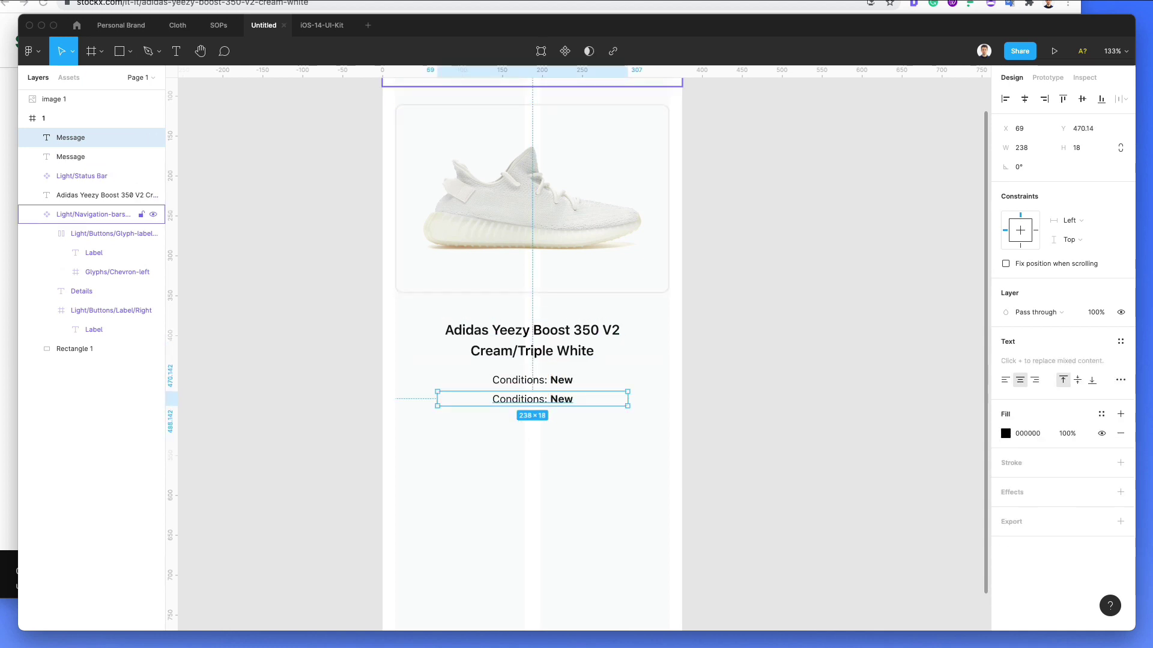
key("super+Tab")
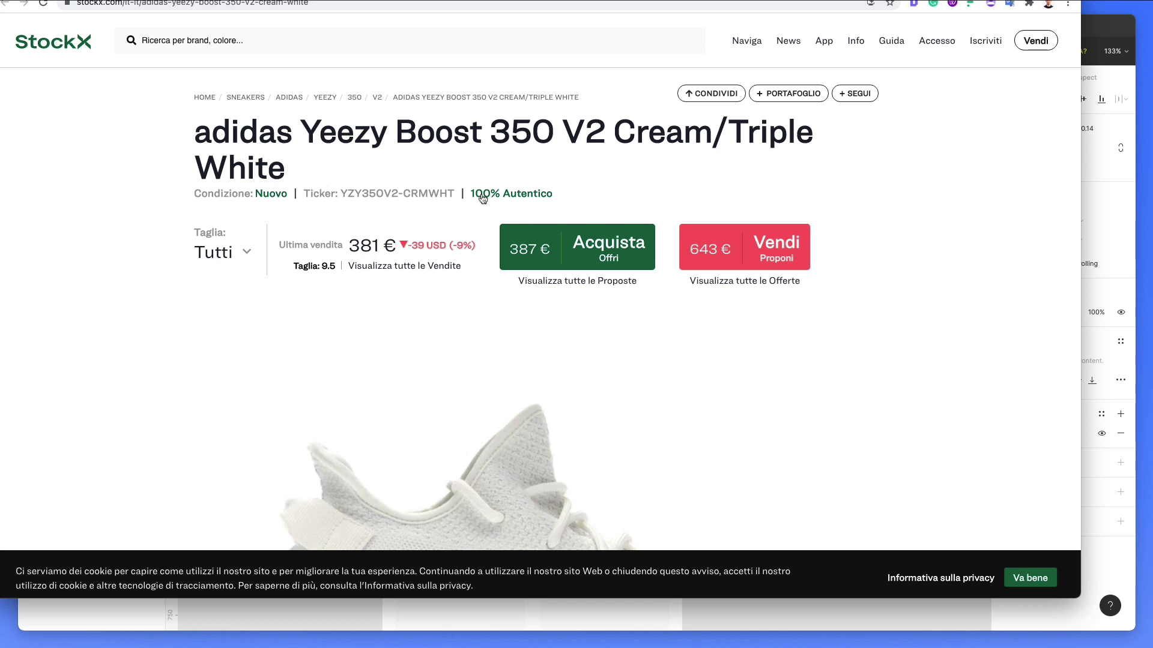
Step: Copy YZY350V2 from StockX and turn the duplicate into 'Number ID: YZY350V2' with a bold ticker
left_click_drag(340, 193, 406, 196)
key("super+c")
left_click(1075, 114)
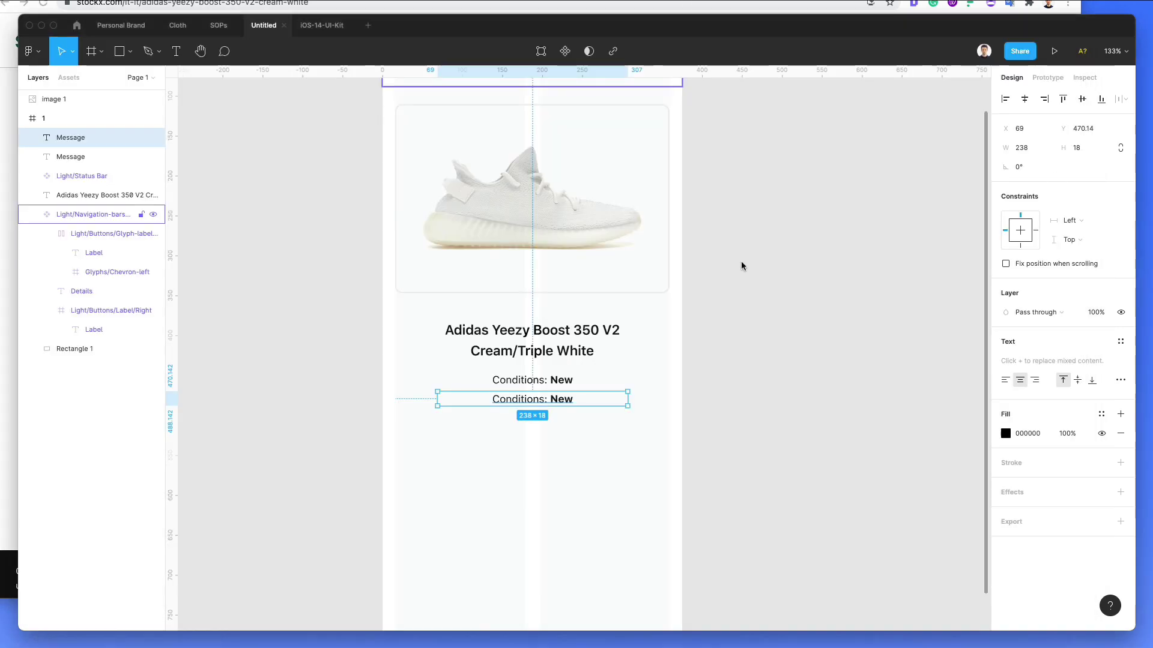
double_click(534, 401)
double_click(534, 401)
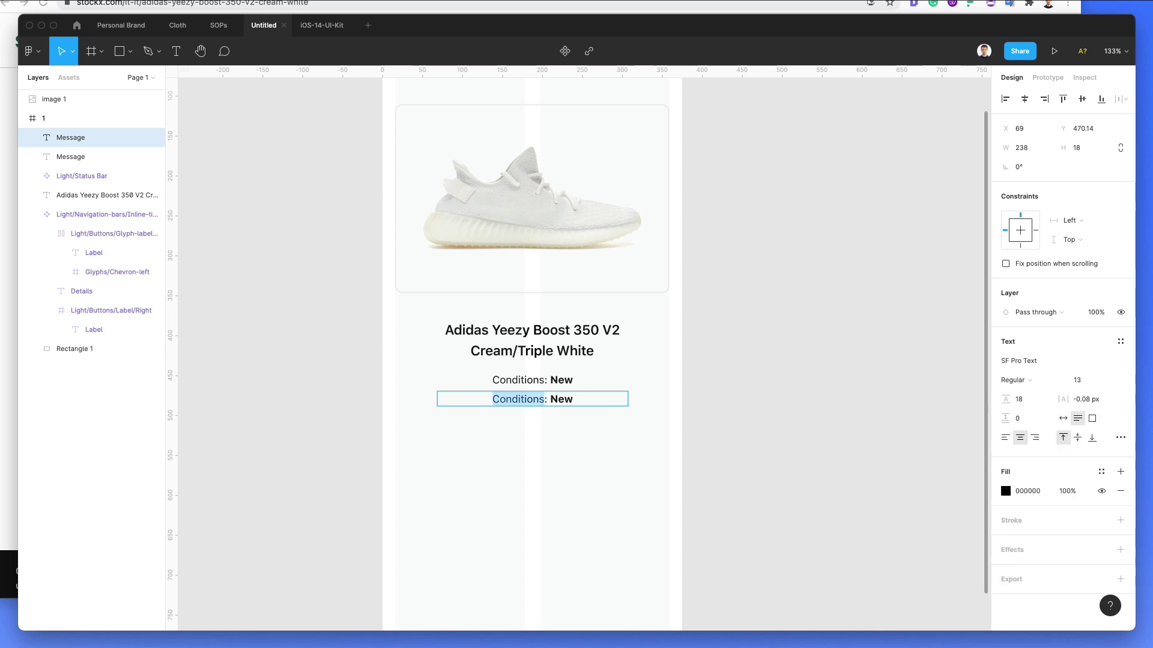
type("Number ")
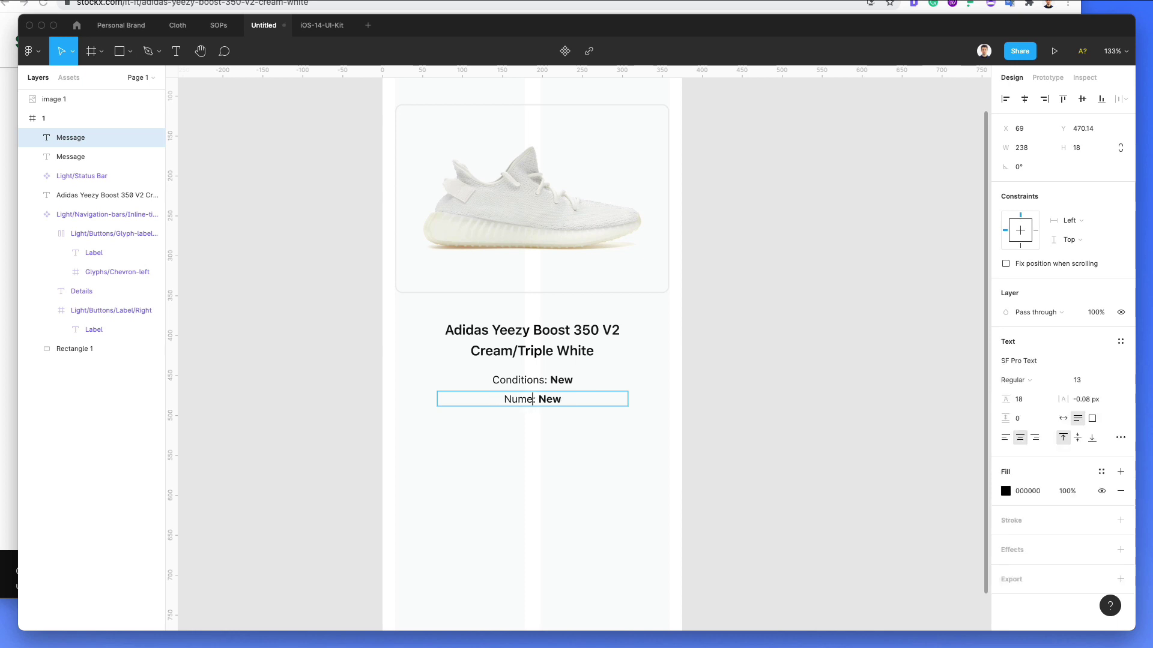
type("ID")
double_click(557, 399)
key("super+v")
key("Escape")
double_click(563, 400)
key("super+b")
key("Escape")
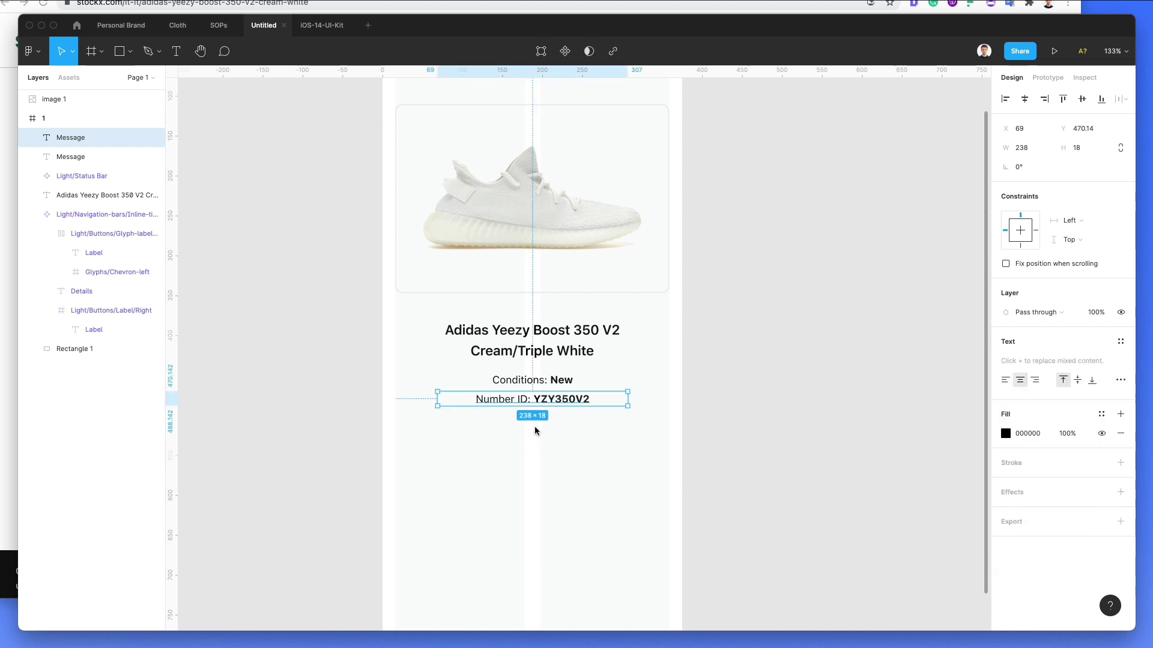
key("Down")
key("Down")
key("Down")
key("Down")
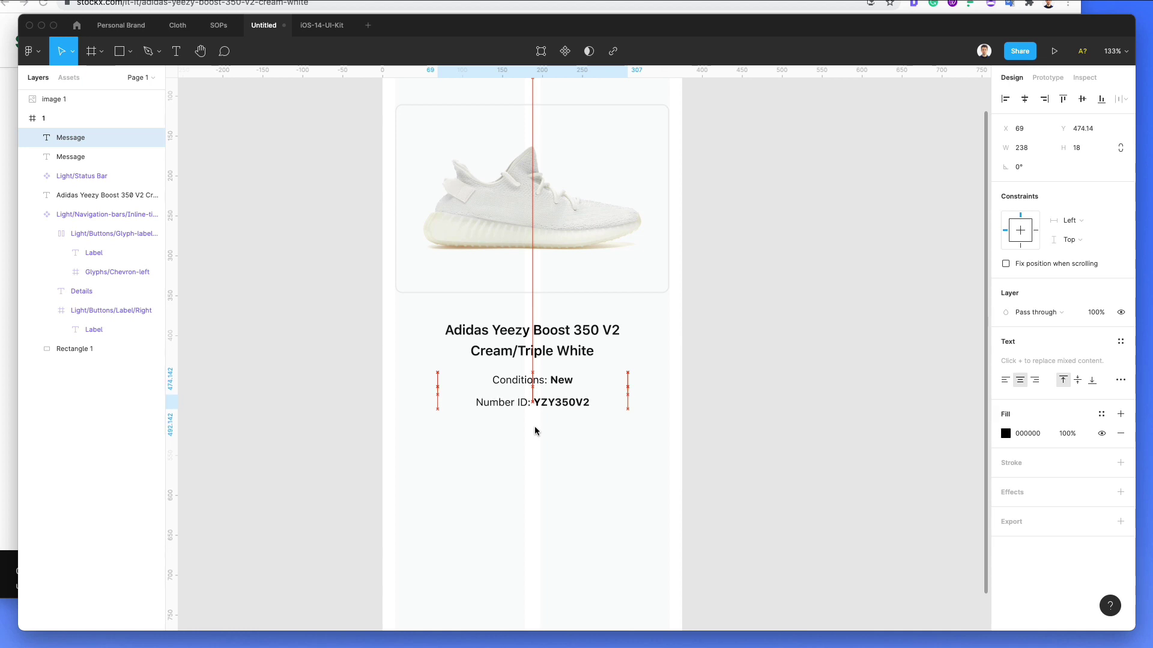
left_click(704, 397)
Step: Duplicate the Number ID line below and change it to a bold '100% Authentic'
left_click_drag(535, 401, 538, 429)
key("super+Tab")
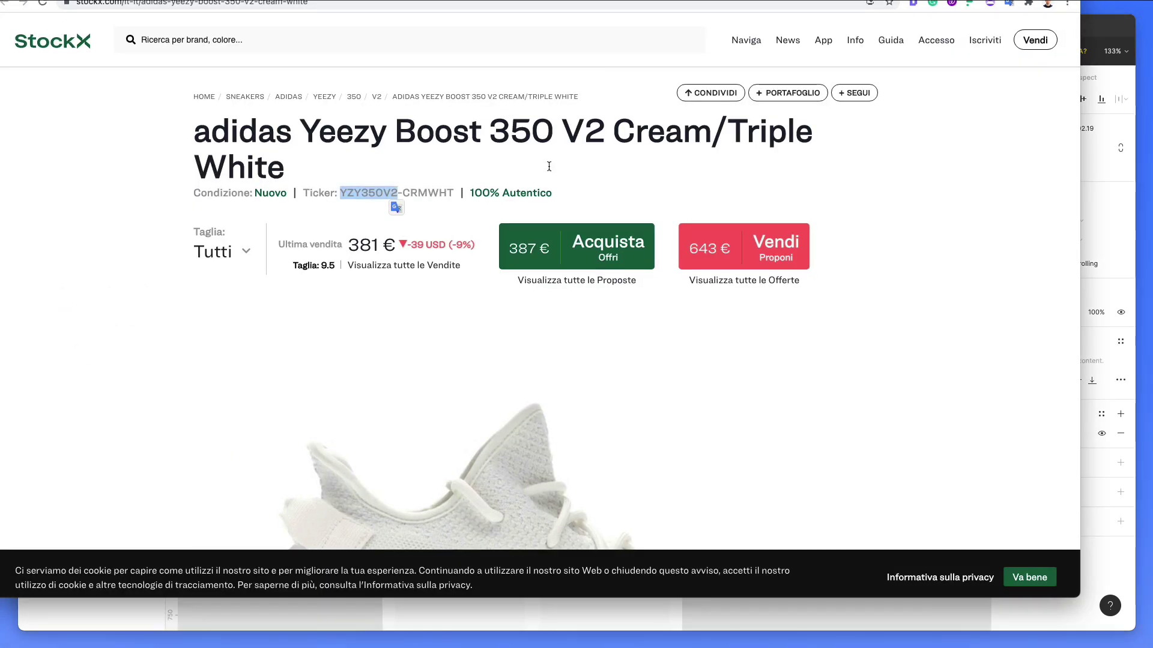
left_click(538, 600)
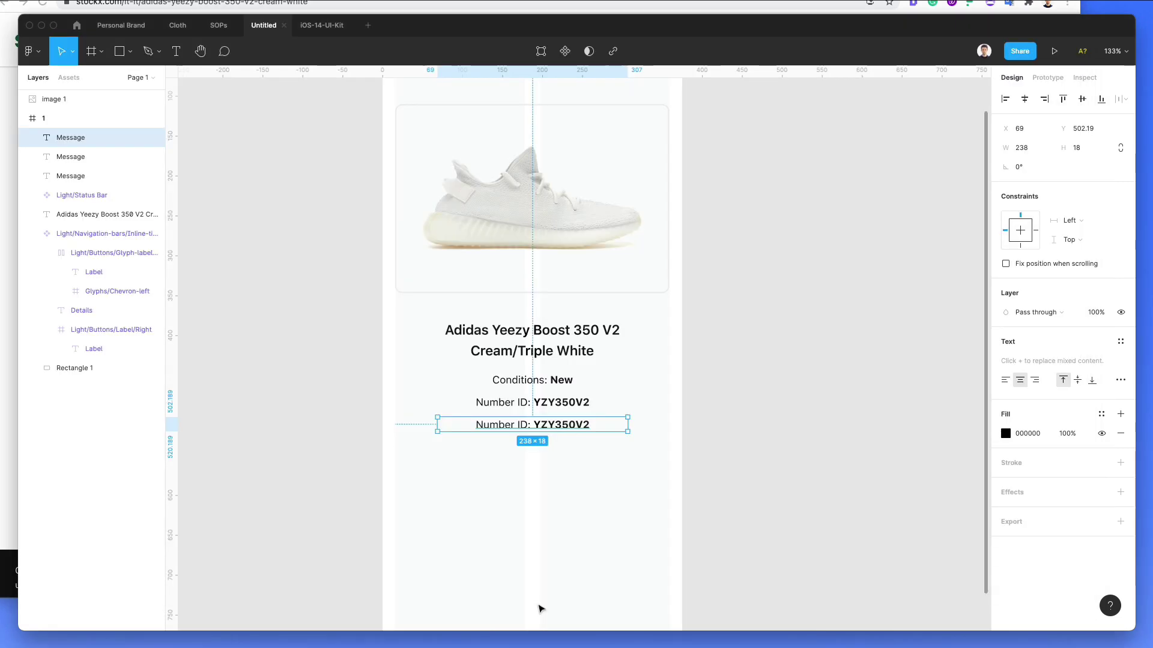
double_click(527, 428)
type("100")
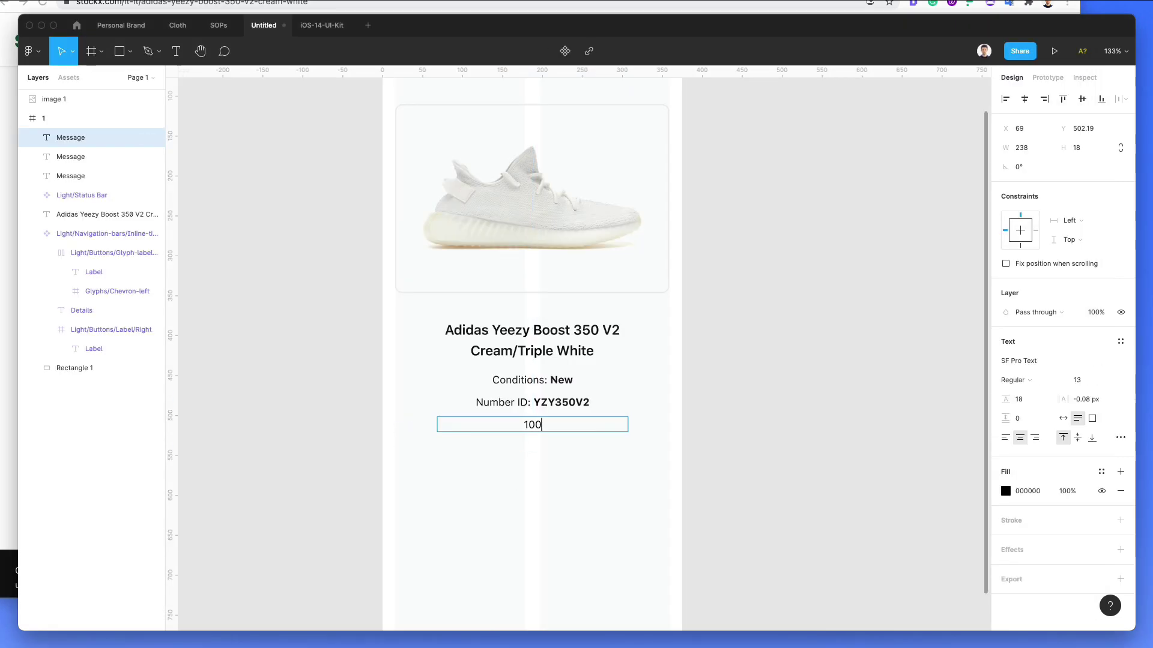
type("% Authentic")
key("ctrl+a")
key("ctrl+b")
Step: Give the '100% Authentic' text a green fill of 009533
left_click(1005, 491)
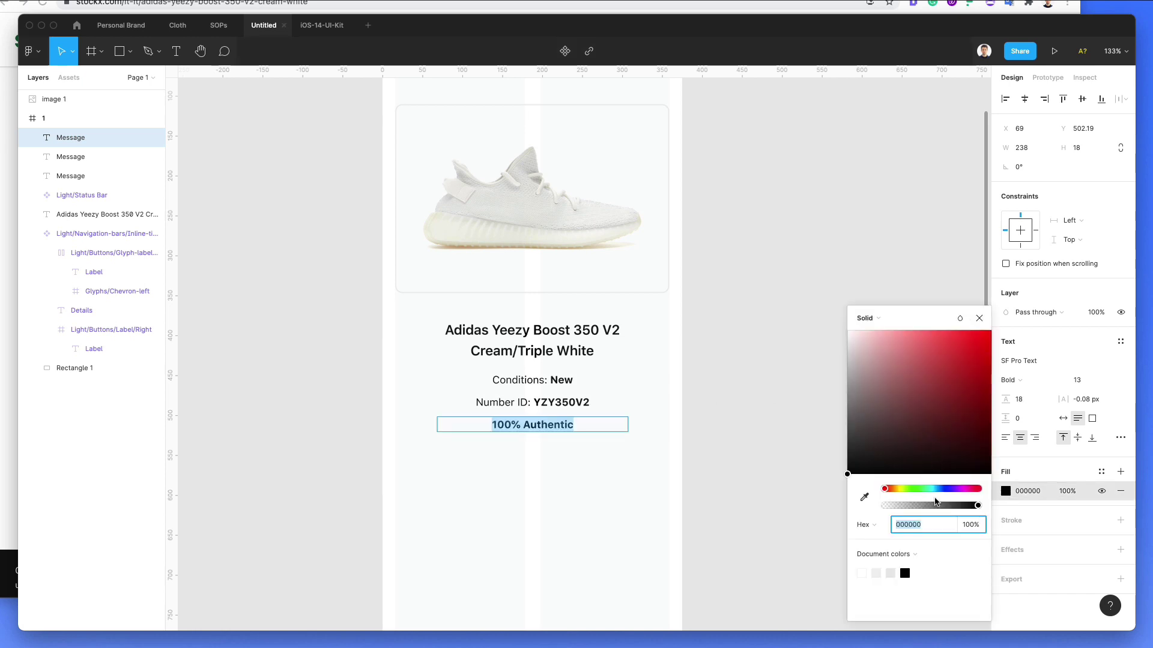
left_click_drag(924, 488, 911, 489)
left_click(991, 385)
left_click(923, 489)
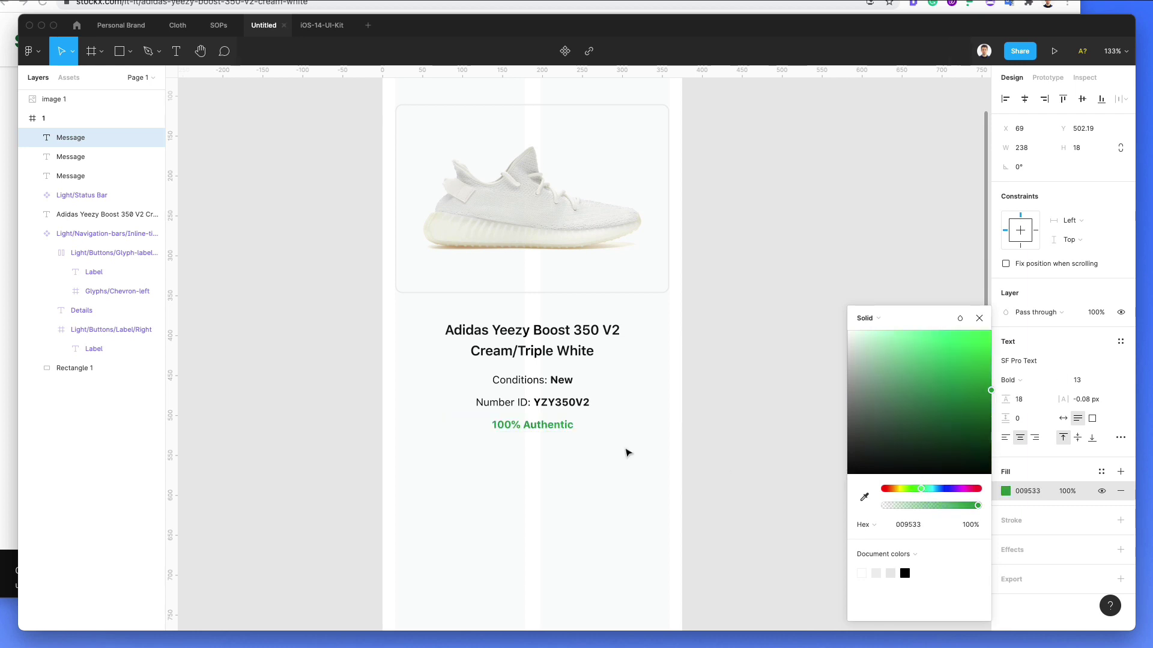
left_click_drag(640, 373, 521, 460)
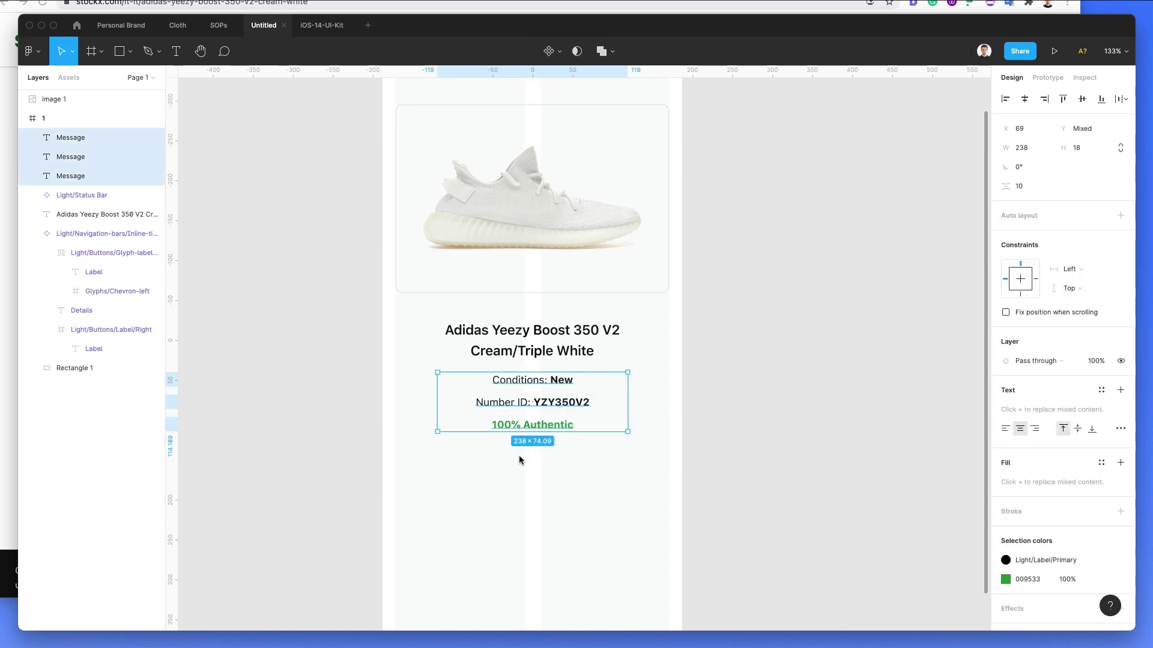
left_click(663, 489)
scroll(659, 485, "down", 2)
scroll(659, 486, "down", 2)
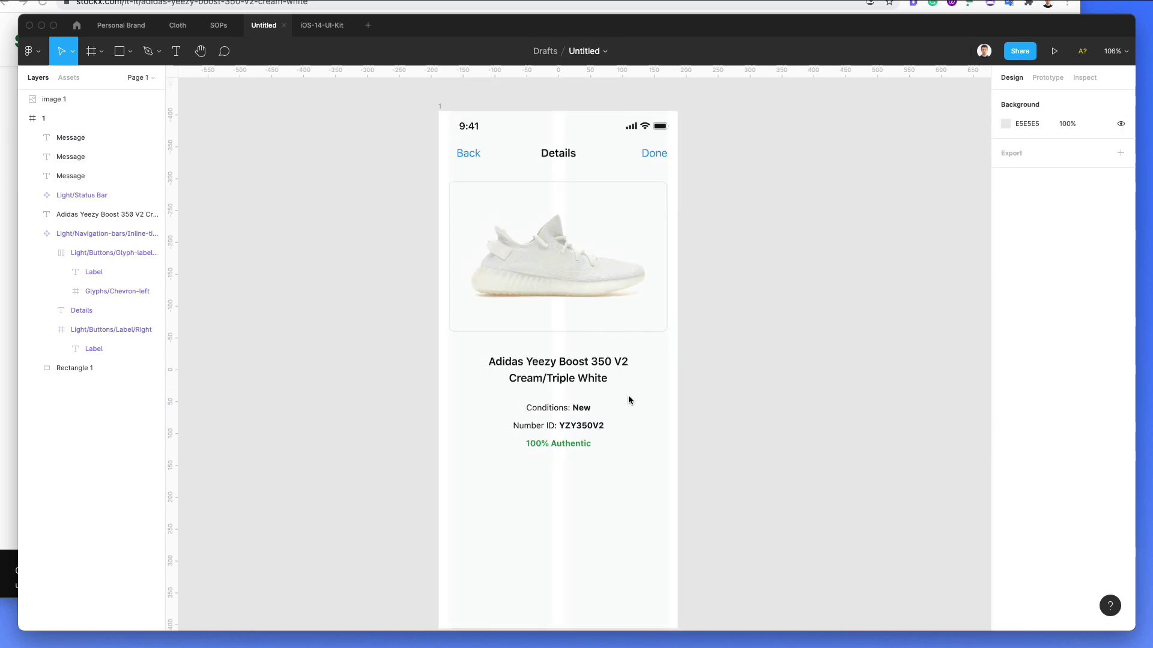
Step: Draw a centred horizontal divider under the product title and space it evenly with the detail lines
key("l")
scroll(527, 376, "up", 3)
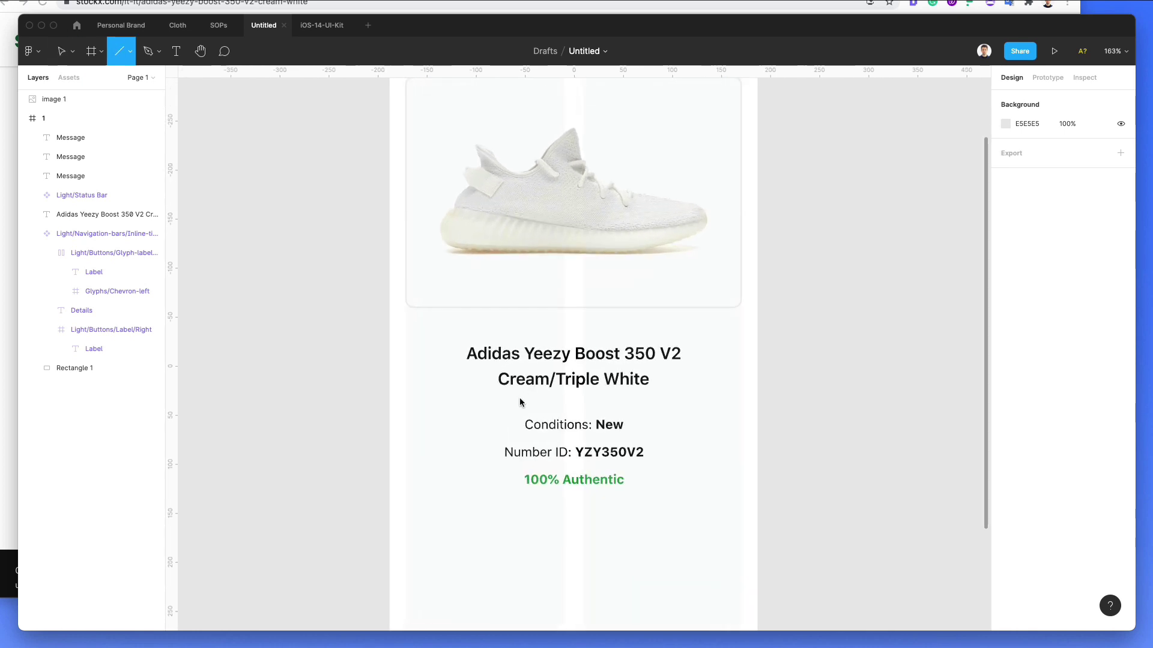
left_click_drag(500, 398, 649, 412)
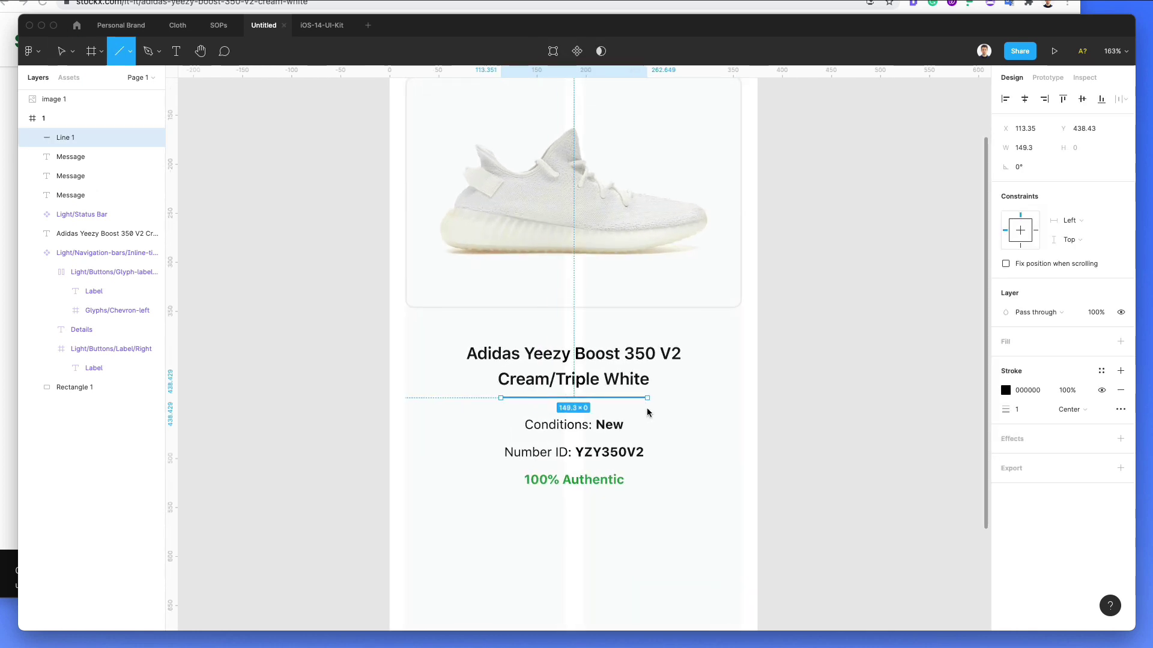
left_click(1024, 98)
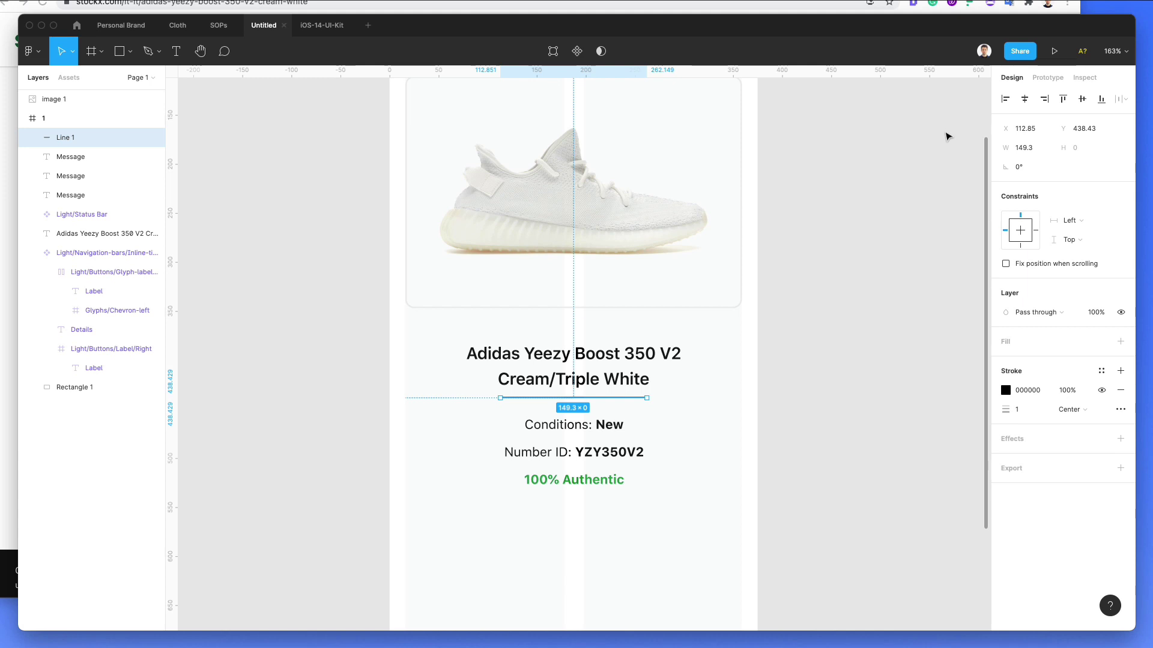
key("Up")
key("Up")
key("Up")
key("Up")
key("Up")
key("Up")
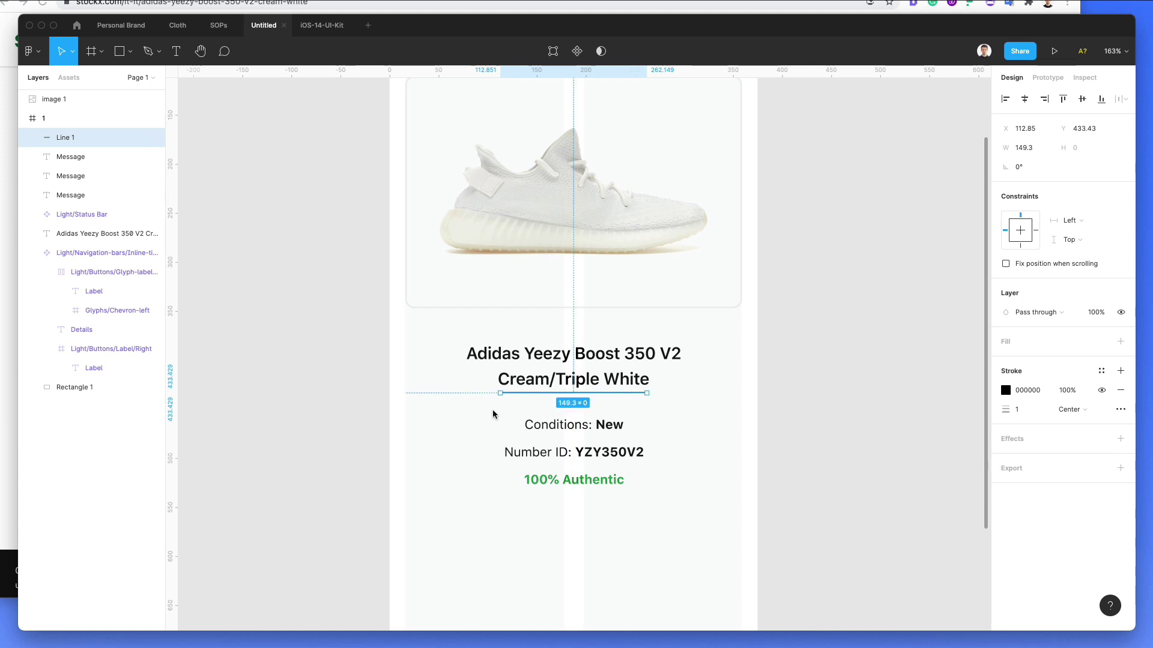
left_click_drag(490, 409, 606, 511)
key("ctrl+alt+t")
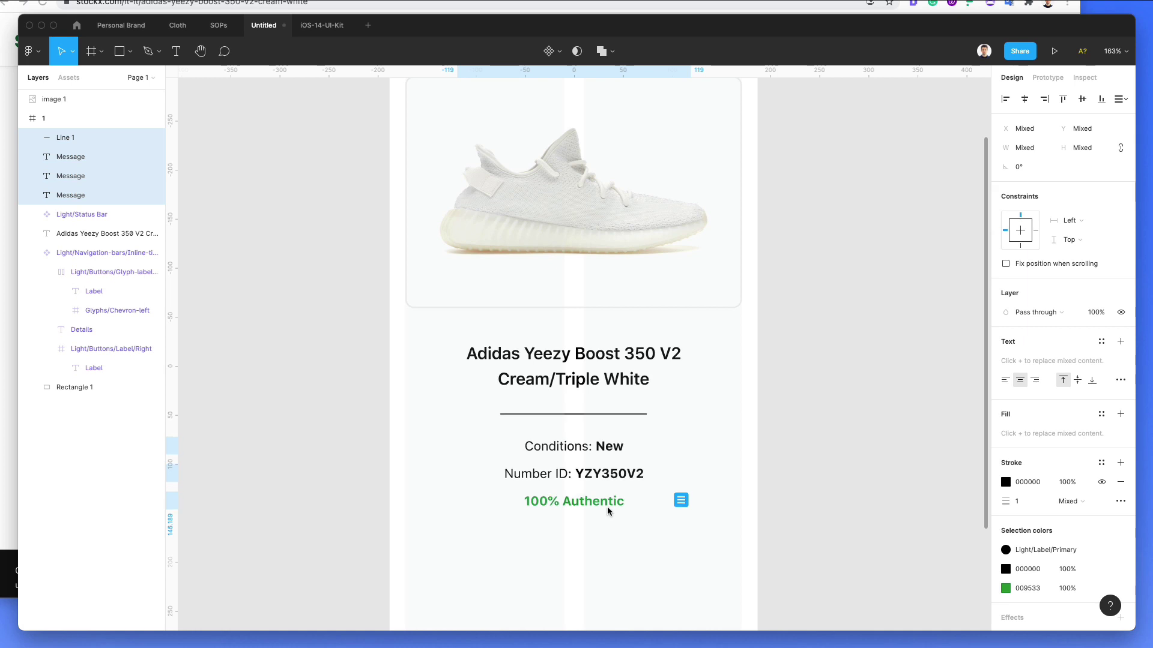
Step: Colour the divider's stroke pale grey (ECECEC) by sampling it with the eyedropper
left_click(628, 539)
left_click(583, 414)
left_click(1006, 391)
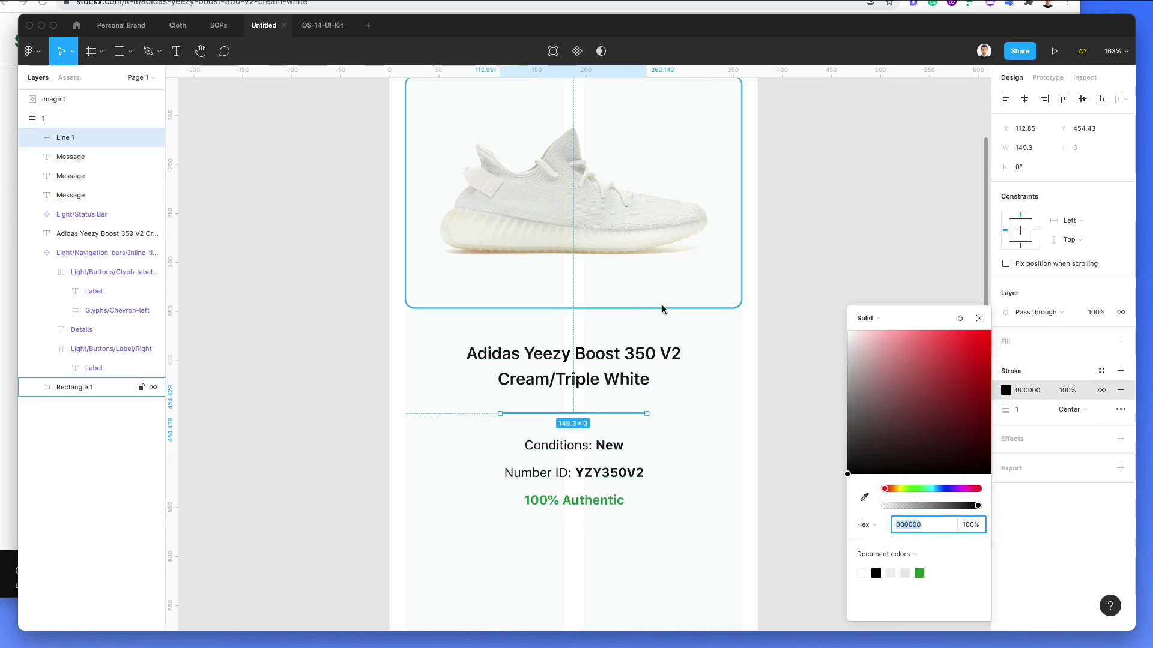
key("i")
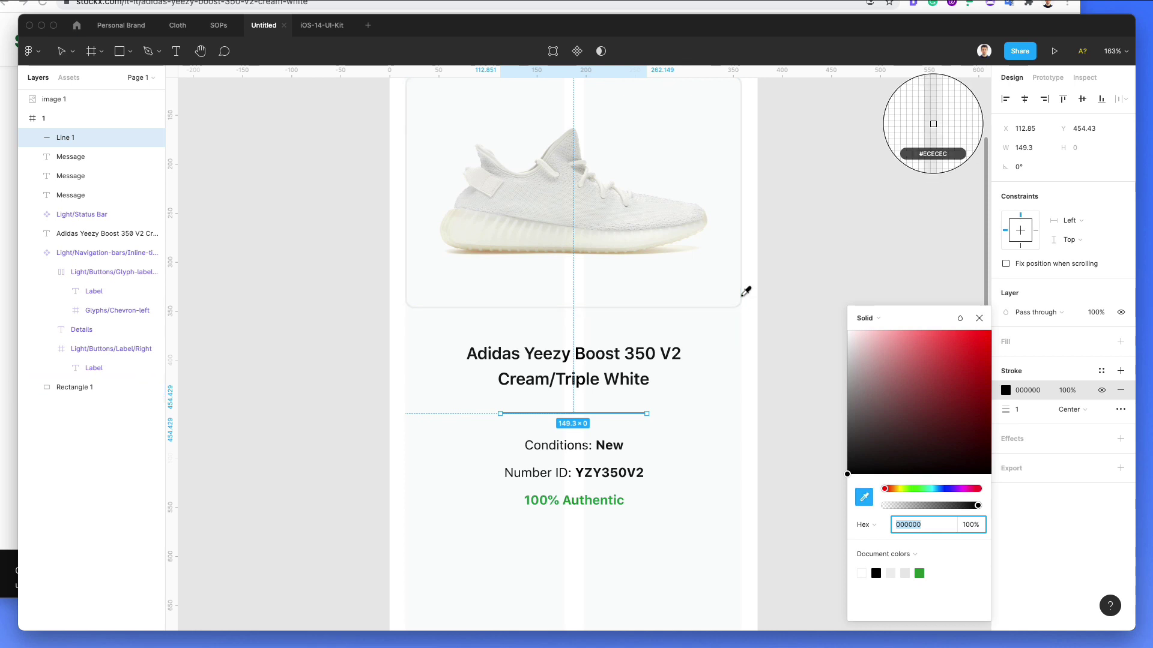
left_click(746, 292)
left_click(771, 402)
scroll(760, 401, "up", 3)
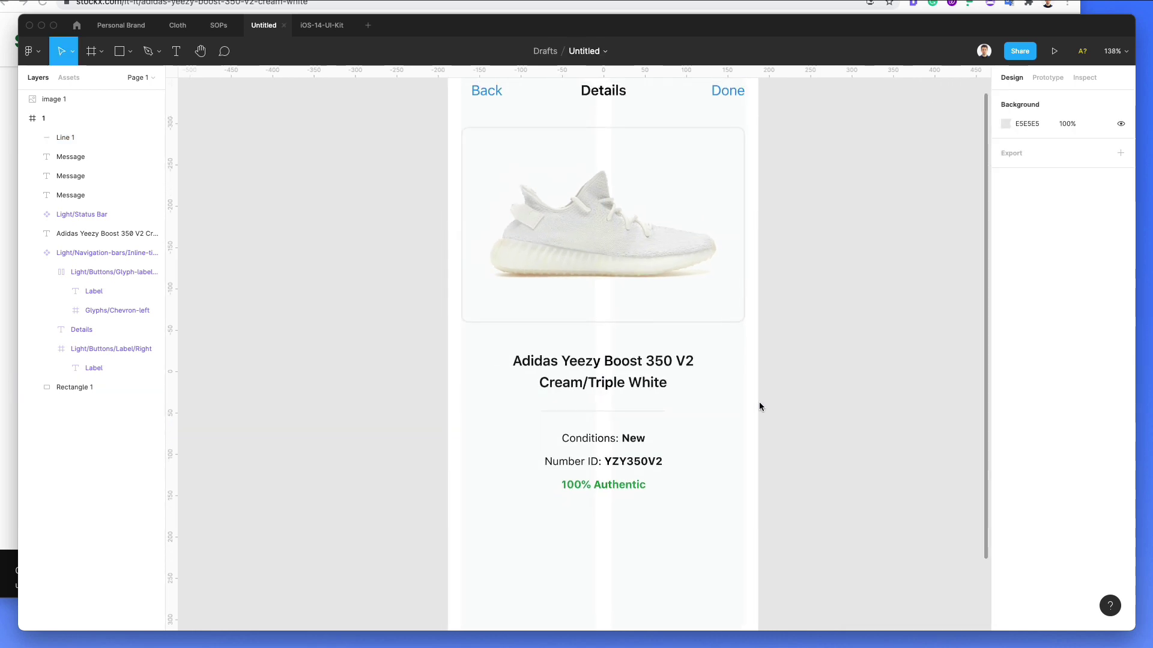
scroll(756, 401, "down", 3)
Step: Duplicate the divider below the '100% Authentic' line and nudge it down two pixels
left_click_drag(639, 410, 643, 500)
key("Down")
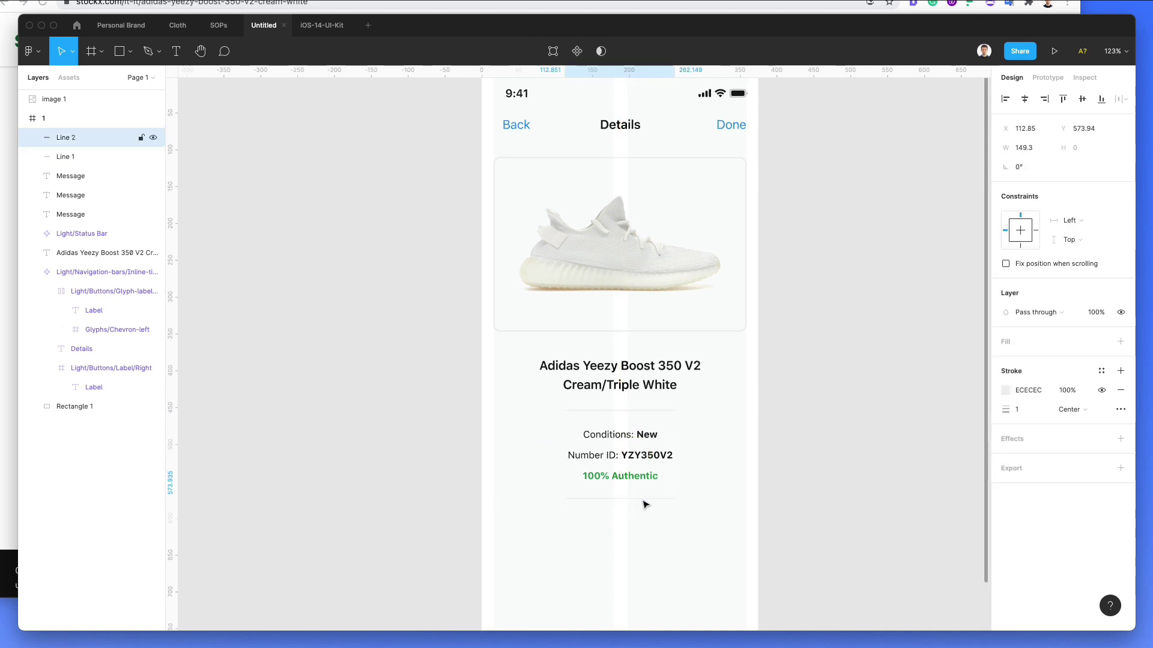
key("Down")
scroll(641, 502, "down", 2)
scroll(641, 502, "right", 2)
scroll(641, 502, "down", 1)
left_click(665, 407)
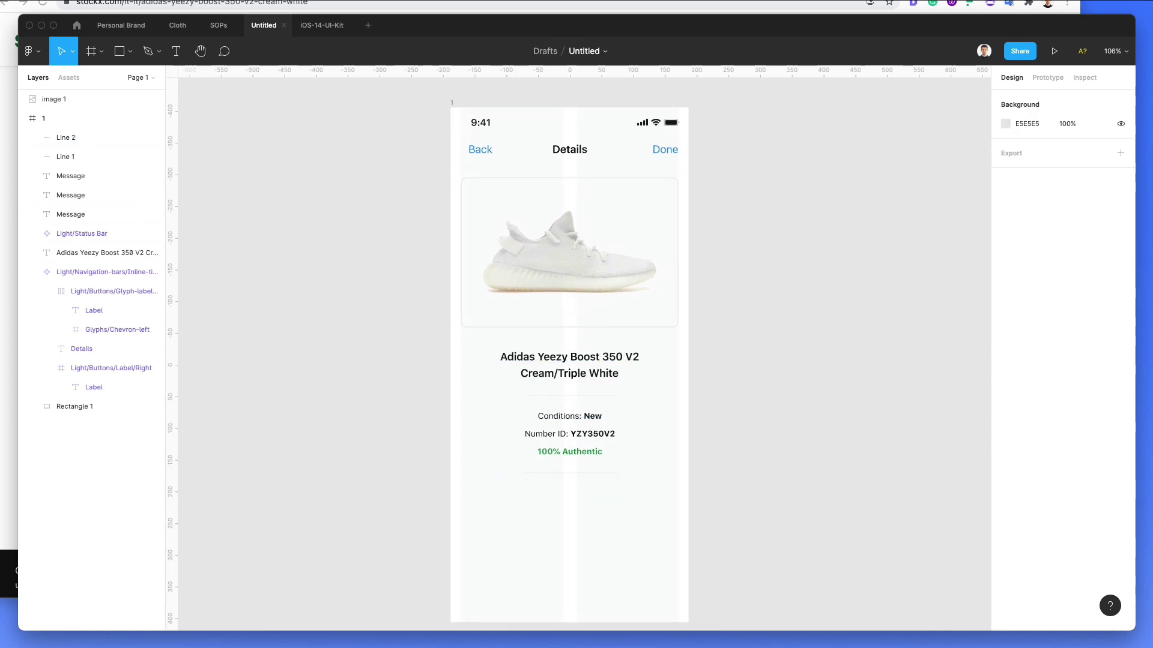
Step: Screenshot StockX's green Acquista and red Vendi buttons and paste the image into Figma
left_click(9, 264)
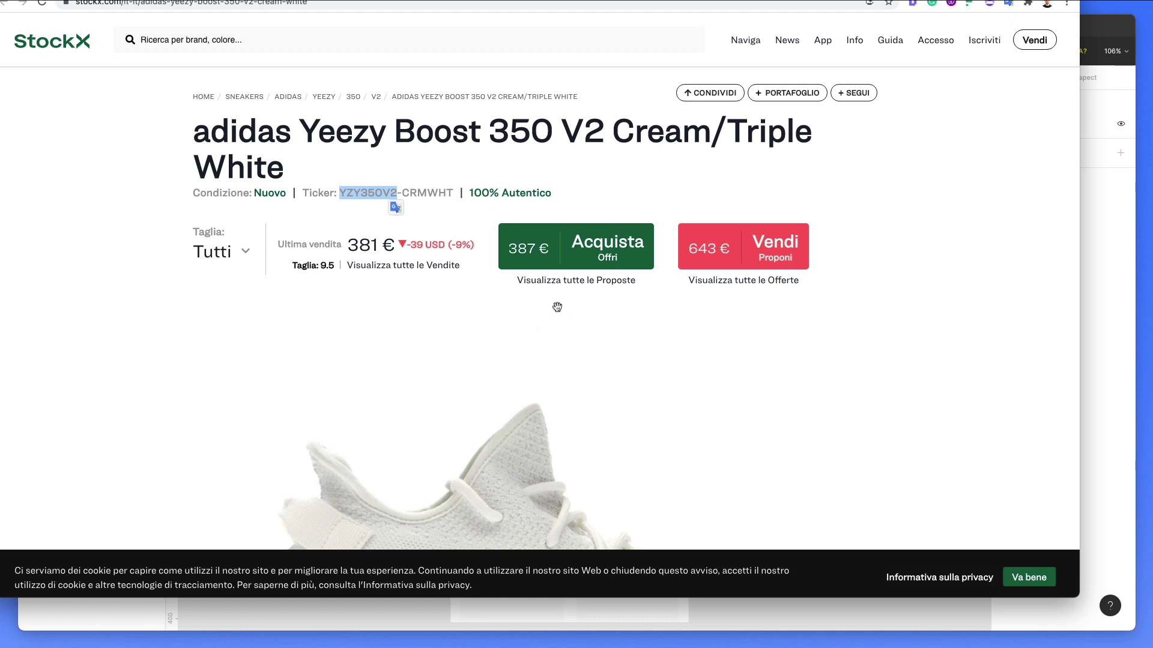
key("super+shift+5")
left_click_drag(593, 252, 859, 411)
left_click_drag(1104, 646, 816, 273)
key("Return")
left_click(1091, 275)
key("super+v")
Step: Move the pasted Acquista/Vendi image beside the phone screen
left_click_drag(522, 340, 847, 432)
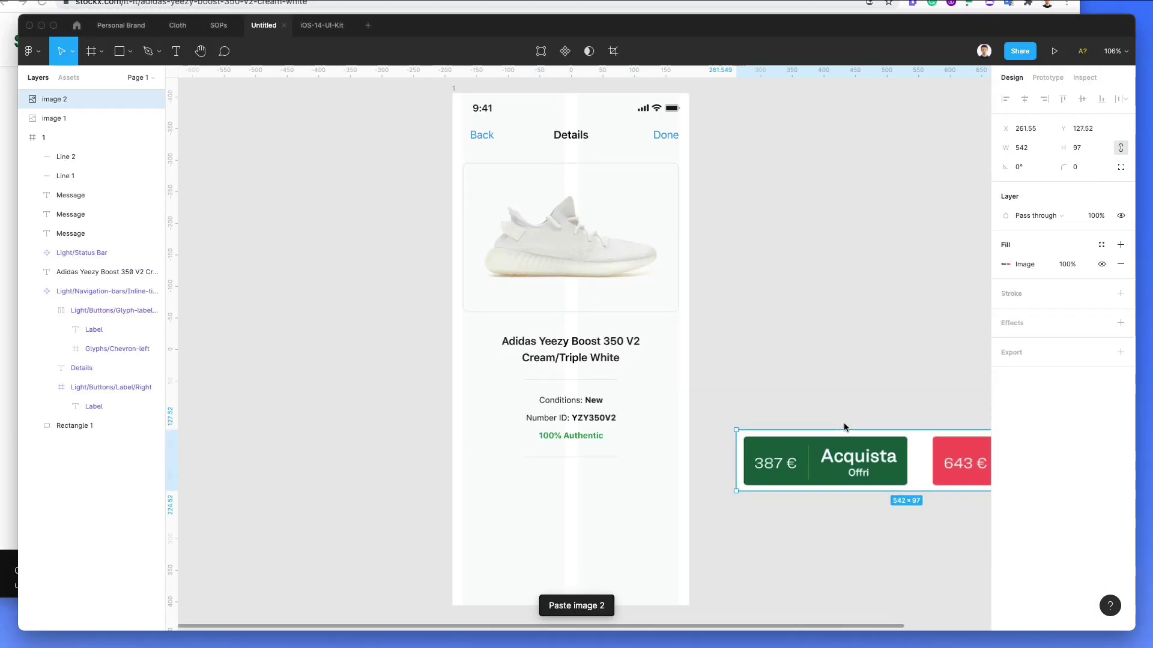
scroll(844, 423, "up", 2)
left_click(691, 382)
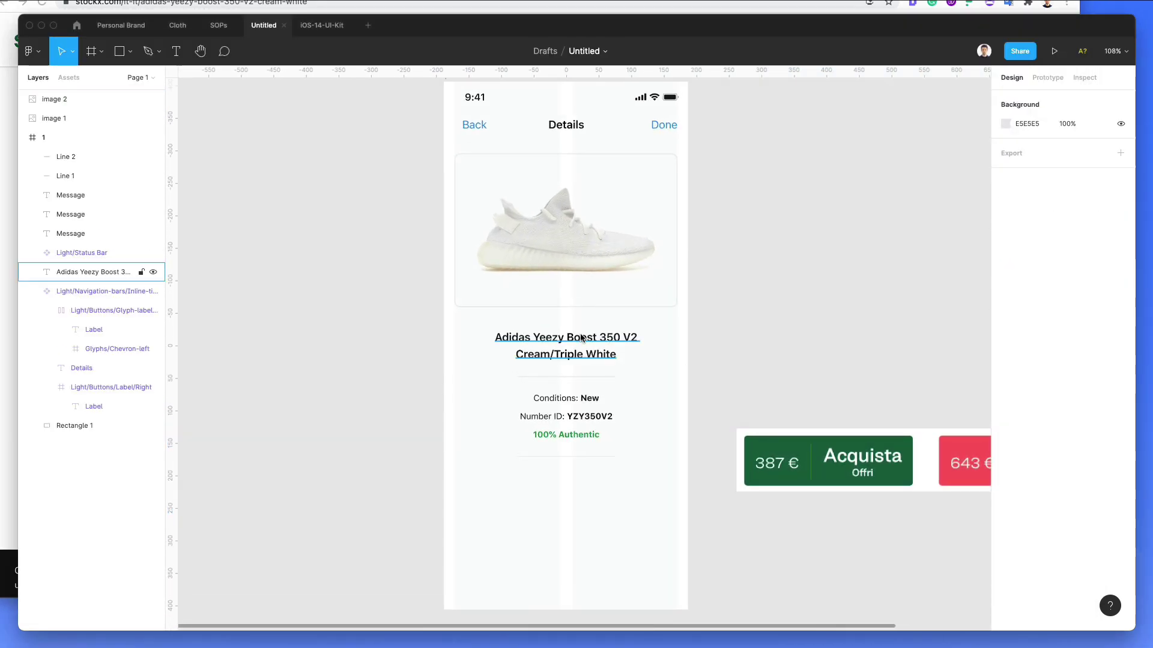
Step: In the iOS-14-UI-Kit file, pan to Buttons - Light Mode and select the blue 200×50 Label button
left_click(322, 25)
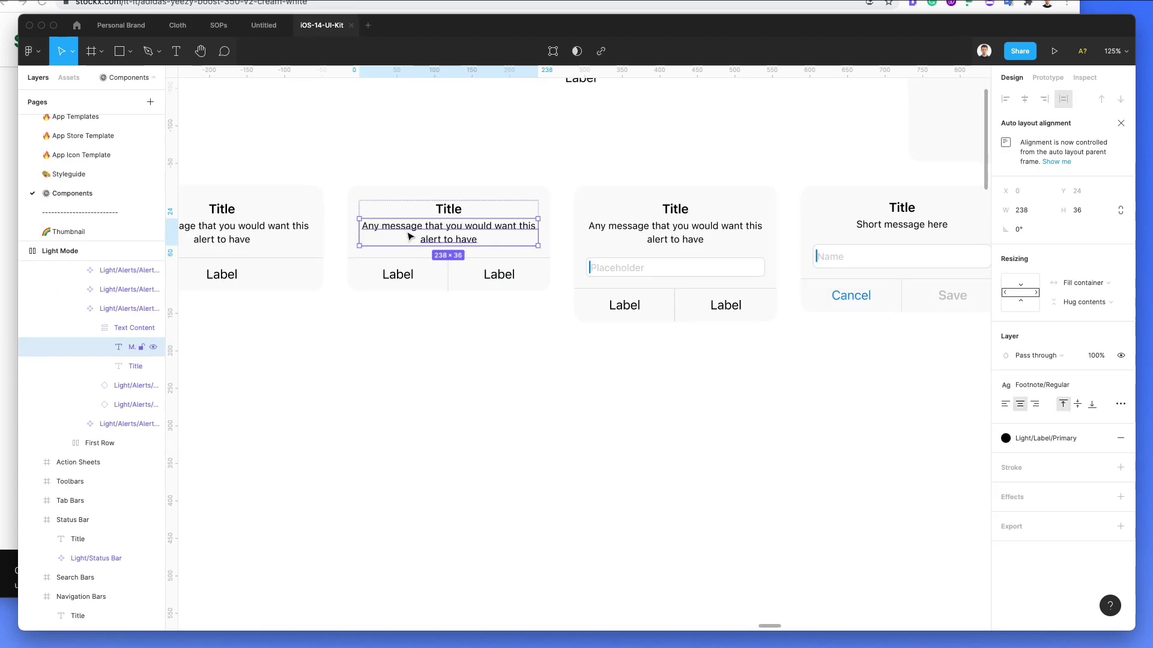
scroll(421, 288, "down", 3)
left_click(423, 303)
scroll(422, 303, "right", 5)
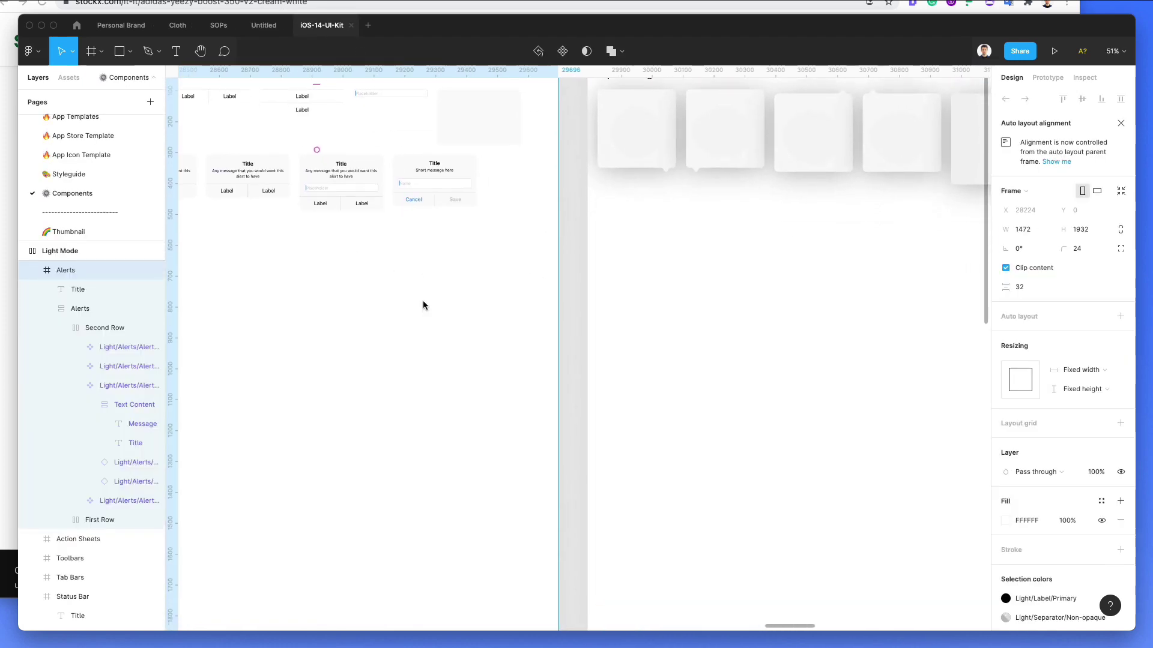
scroll(422, 305, "right", 10)
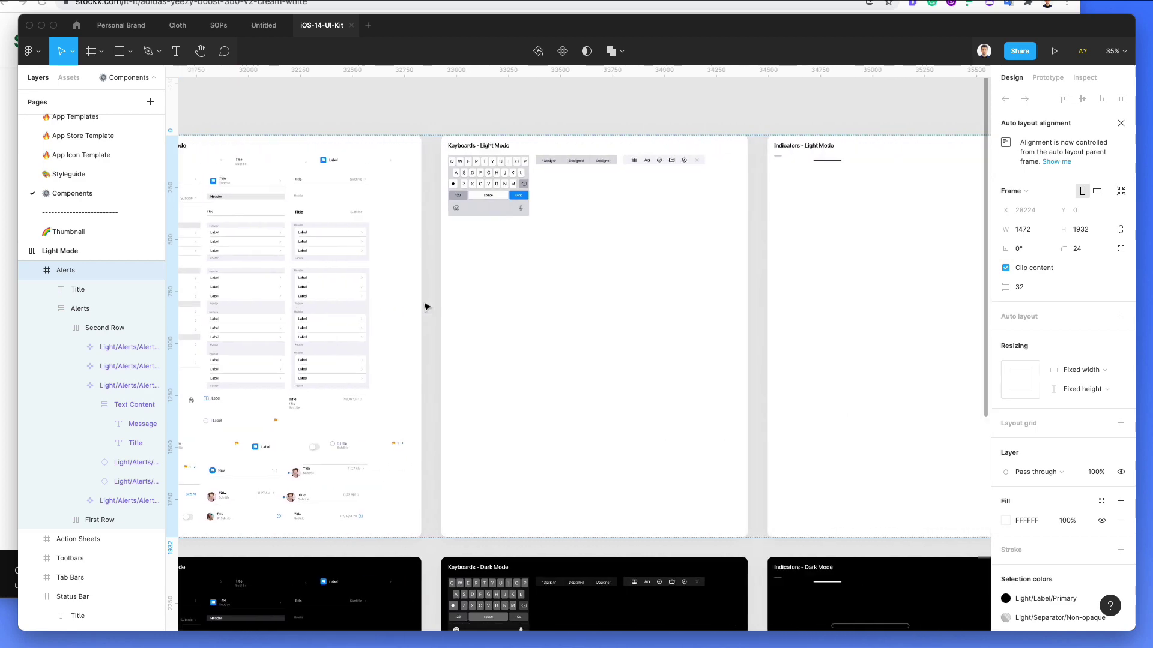
scroll(424, 307, "right", 10)
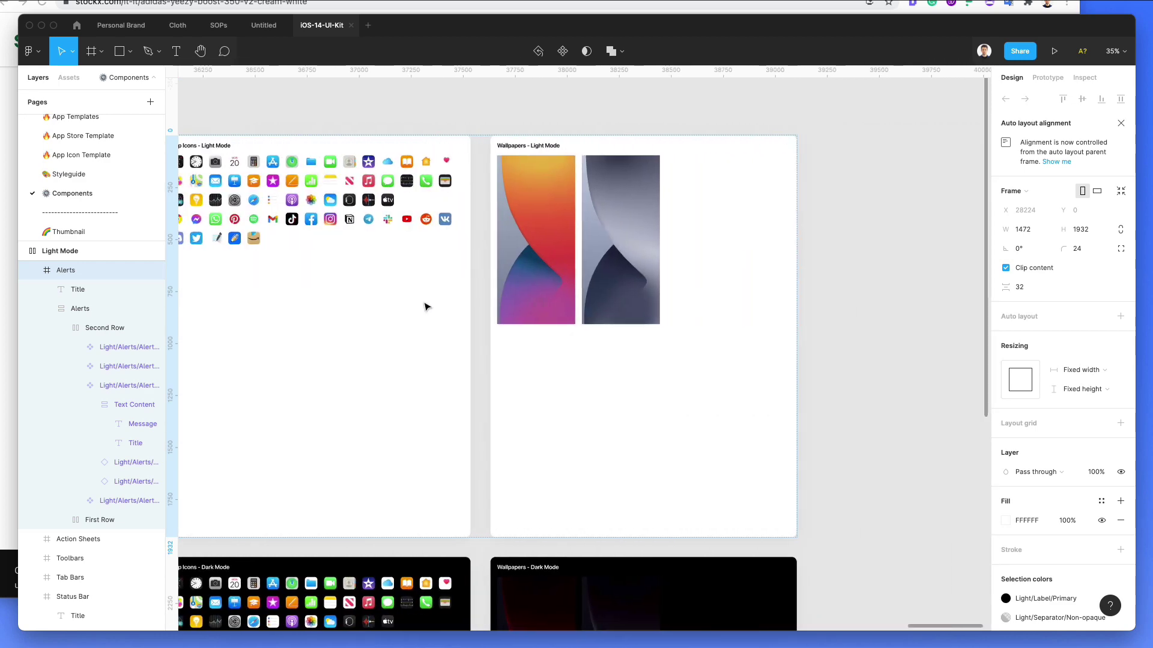
scroll(425, 307, "down", 4)
scroll(424, 307, "left", 15)
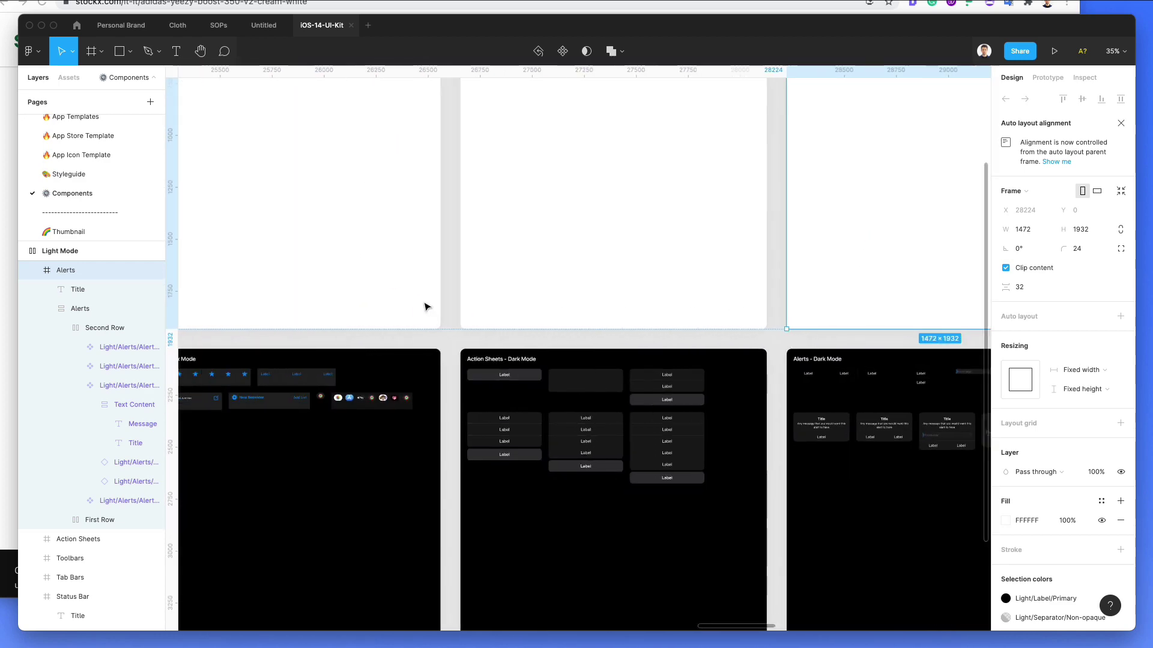
scroll(424, 308, "up", 4)
scroll(425, 308, "left", 15)
scroll(423, 306, "down", 3, "ctrl")
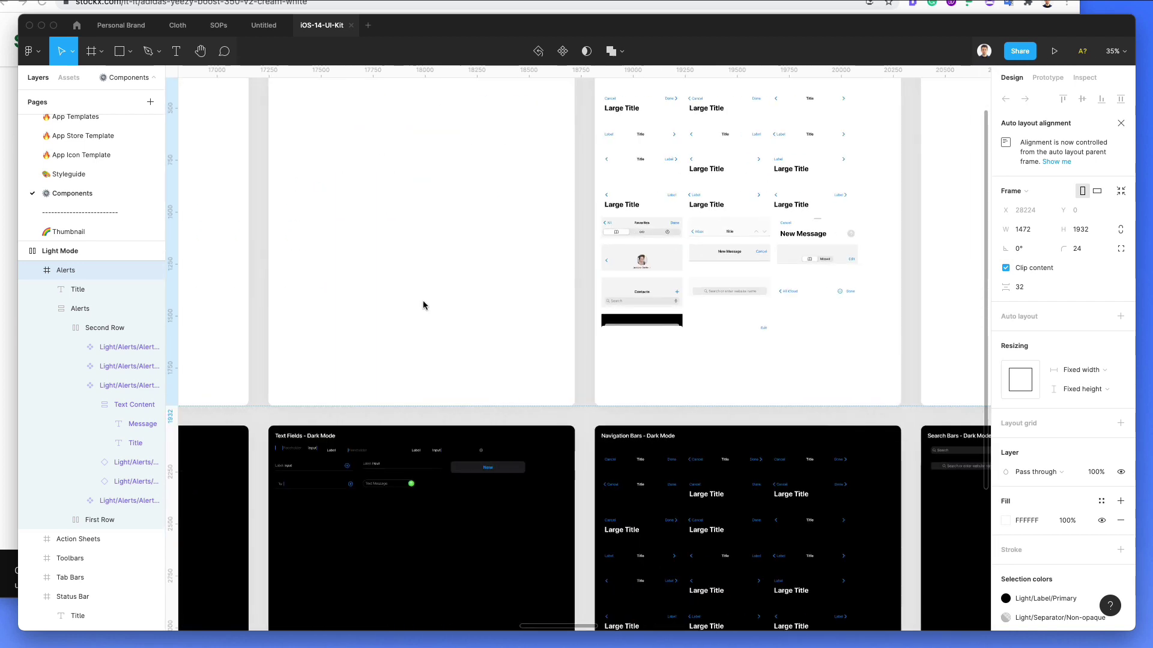
scroll(423, 302, "left", 15)
scroll(422, 301, "up", 2)
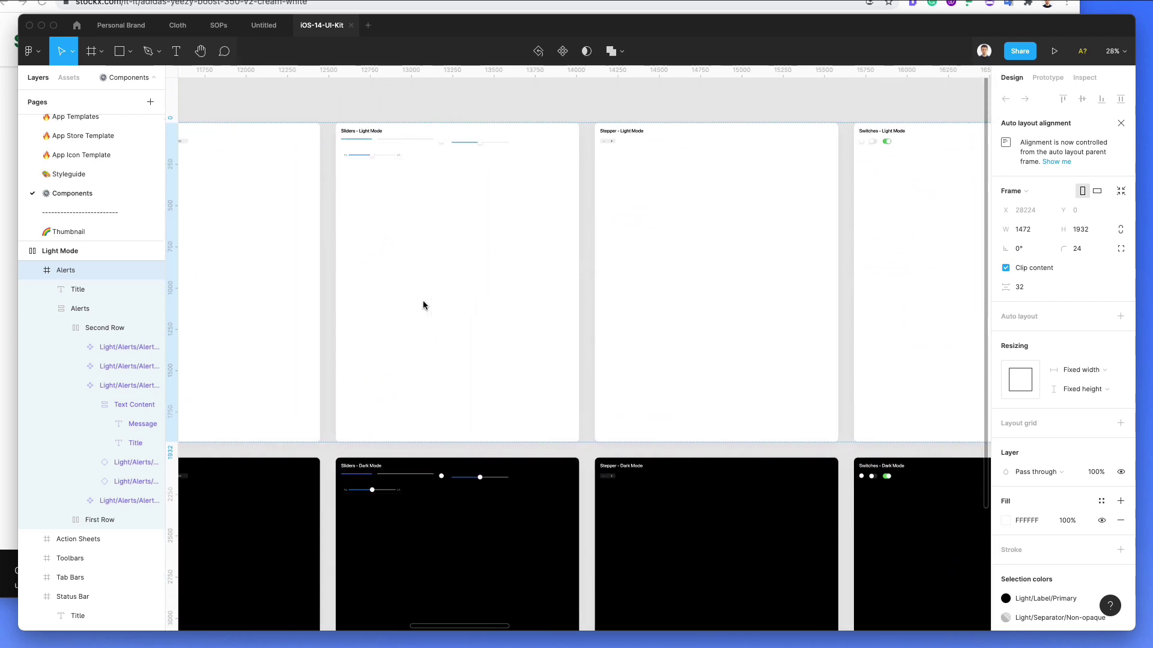
scroll(423, 305, "left", 15)
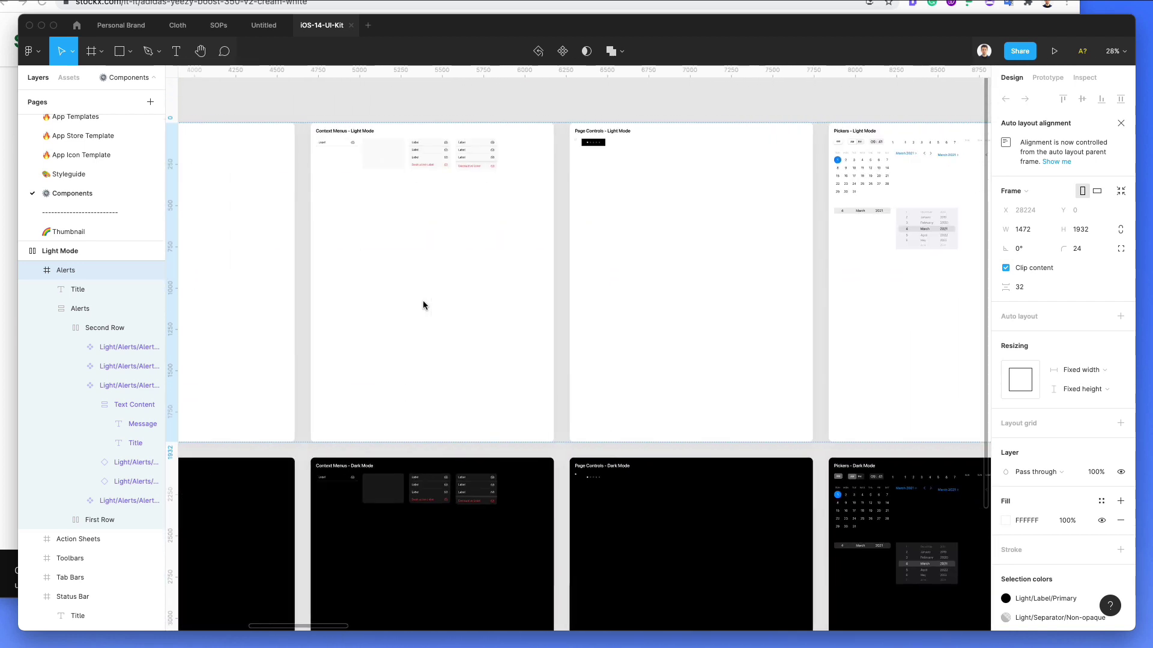
scroll(423, 305, "left", 15)
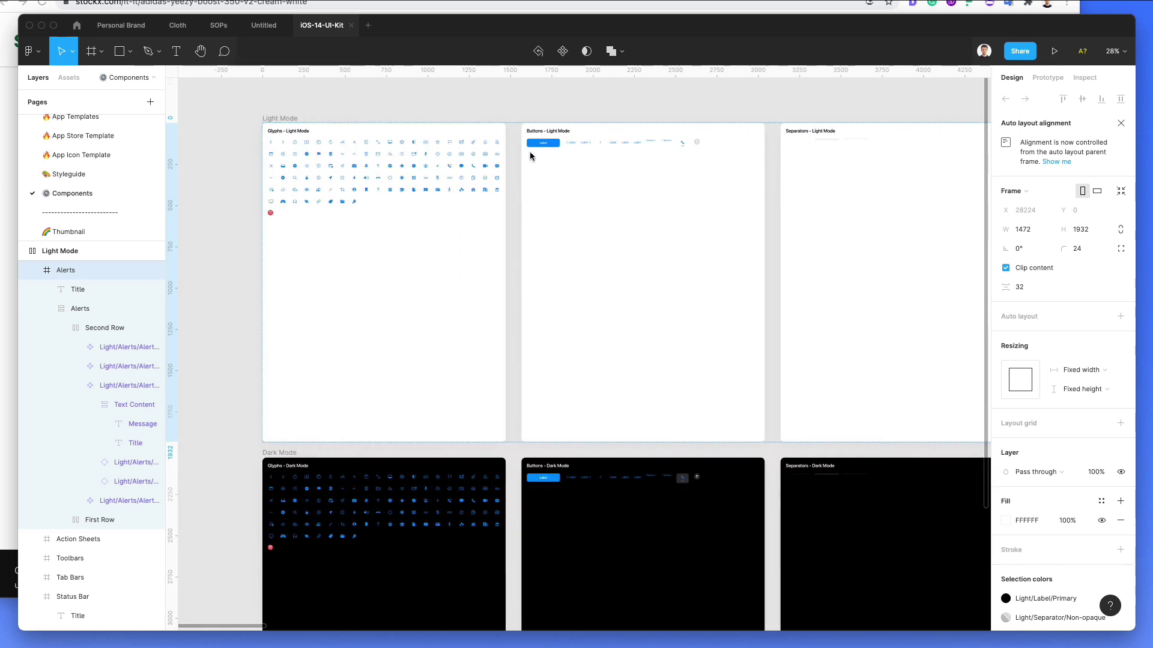
scroll(539, 146, "up", 10, "ctrl")
left_click(541, 137)
double_click(540, 137)
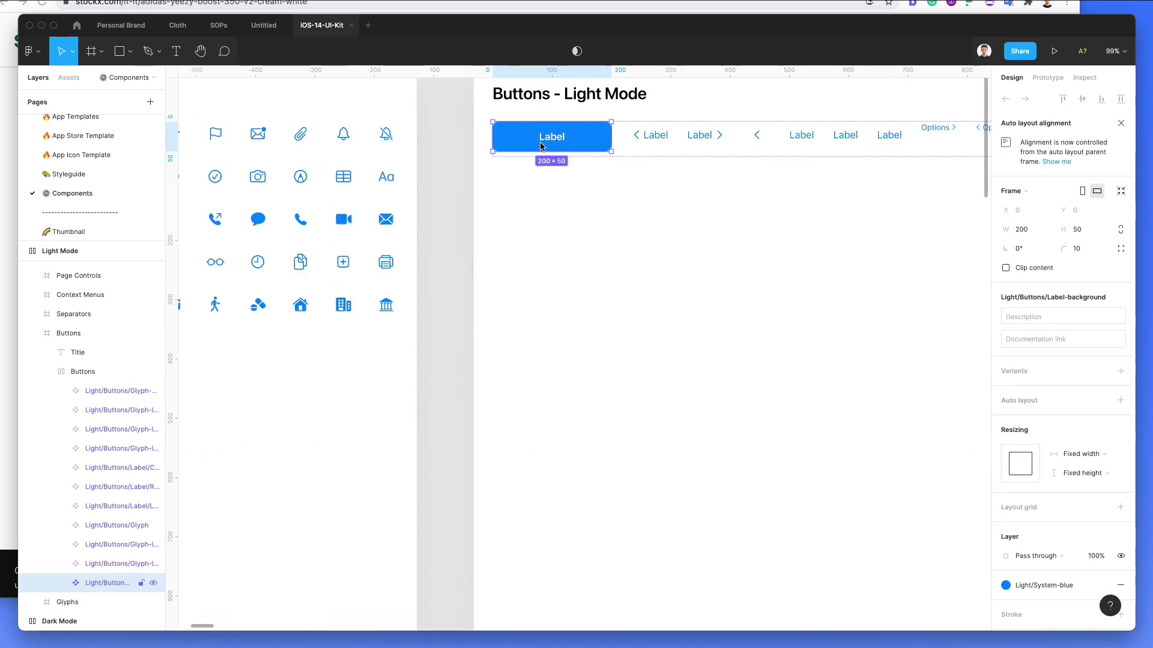
double_click(540, 137)
key("Escape")
key("Escape")
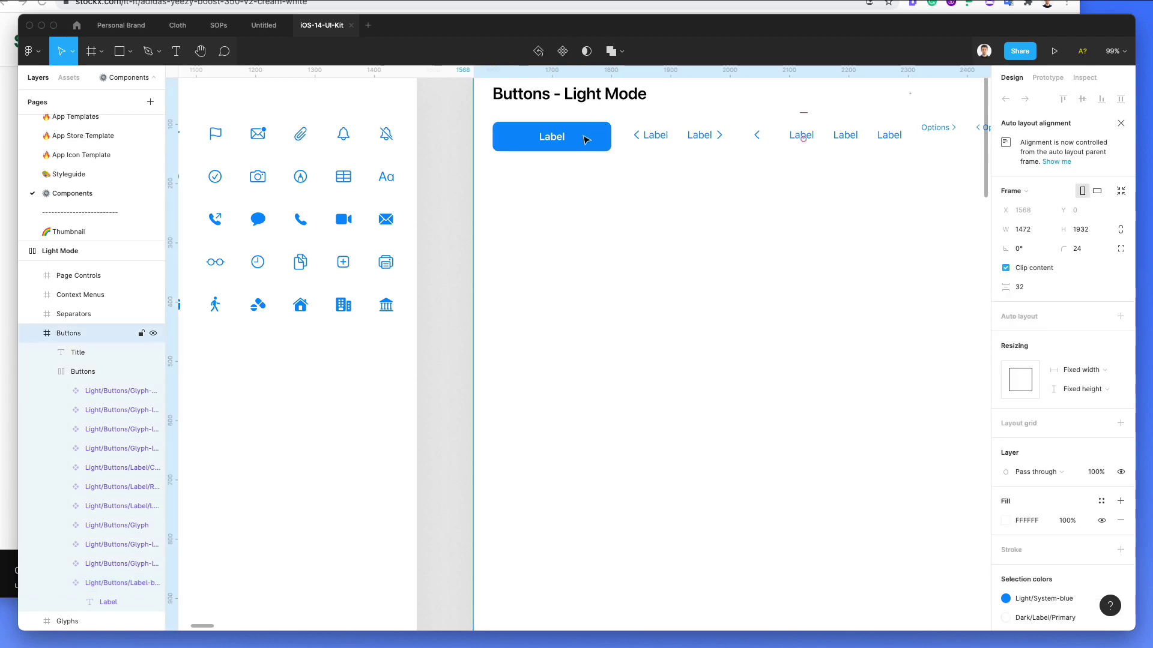
left_click(590, 138)
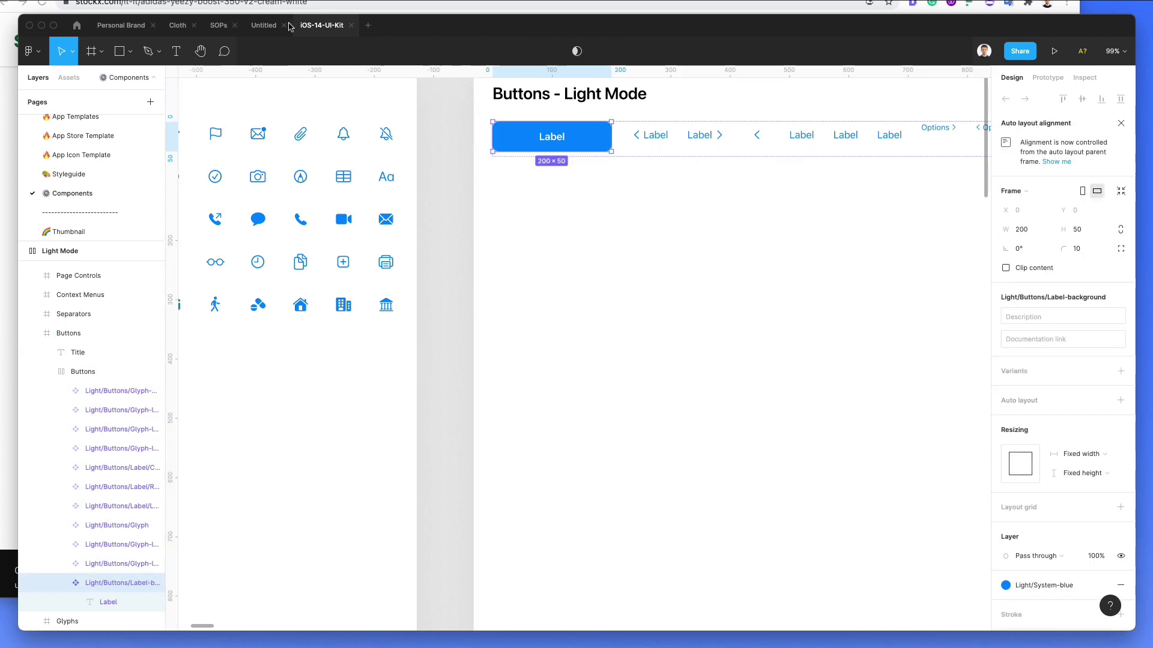
Step: Paste the blue Label button into the product screen and move it below the lower divider
left_click(264, 25)
key("ctrl+v")
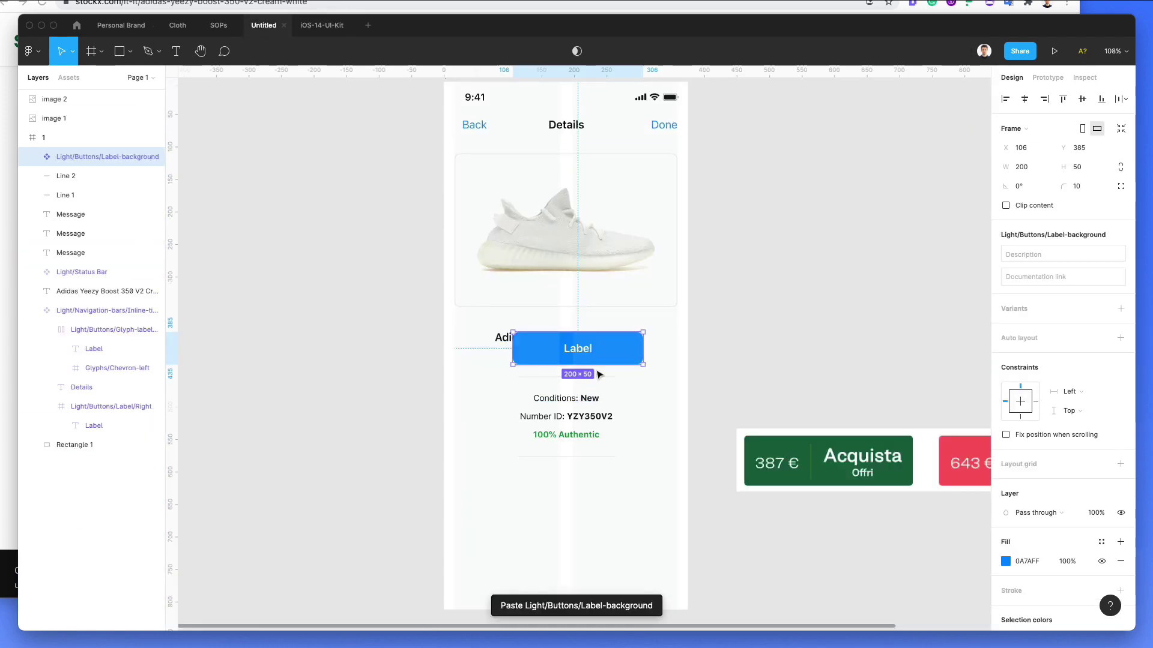
left_click_drag(586, 352, 581, 484)
double_click(580, 485)
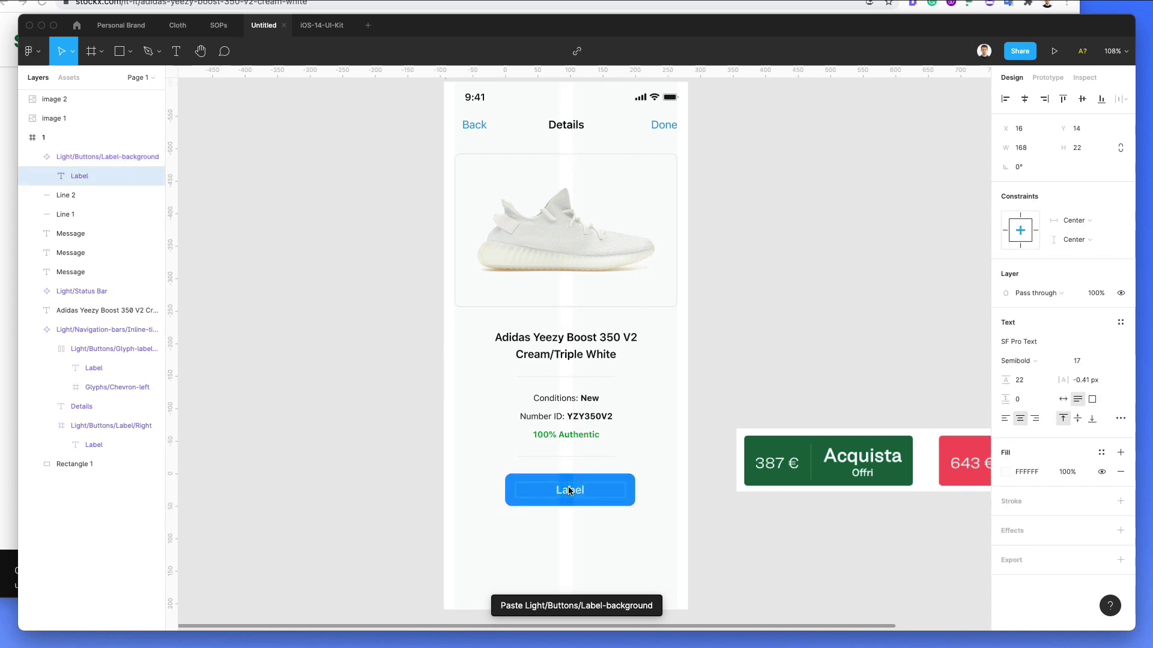
left_click(64, 164)
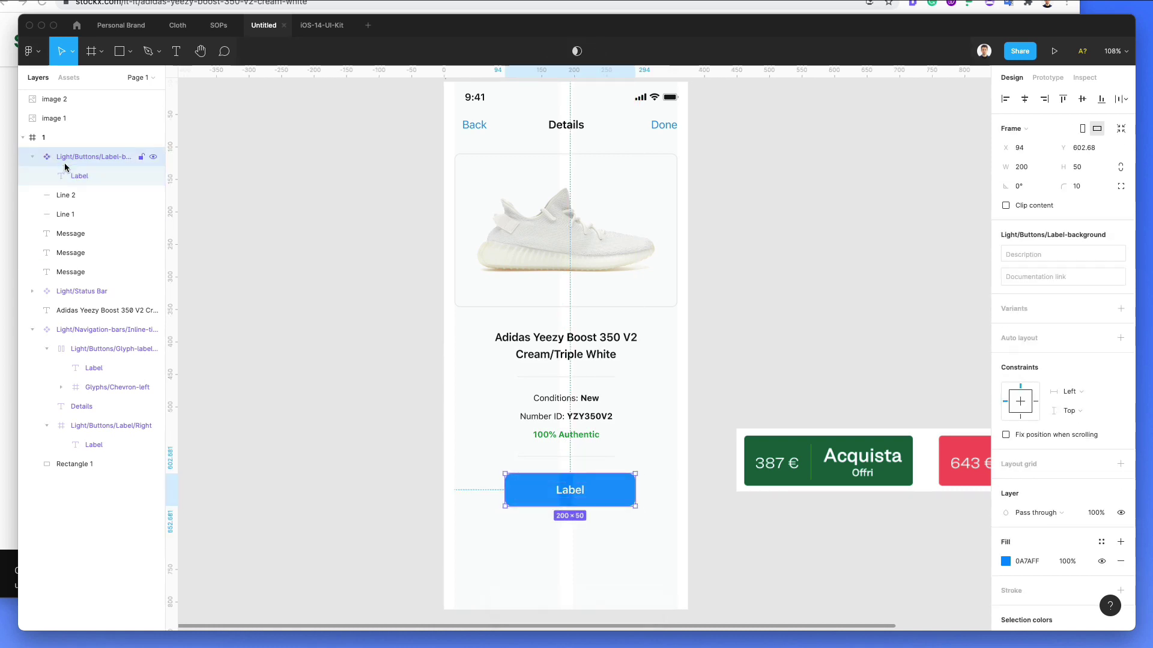
Step: Delete an extra pasted copy, then try detaching the button from its component and undo
key("super+v")
key("Delete")
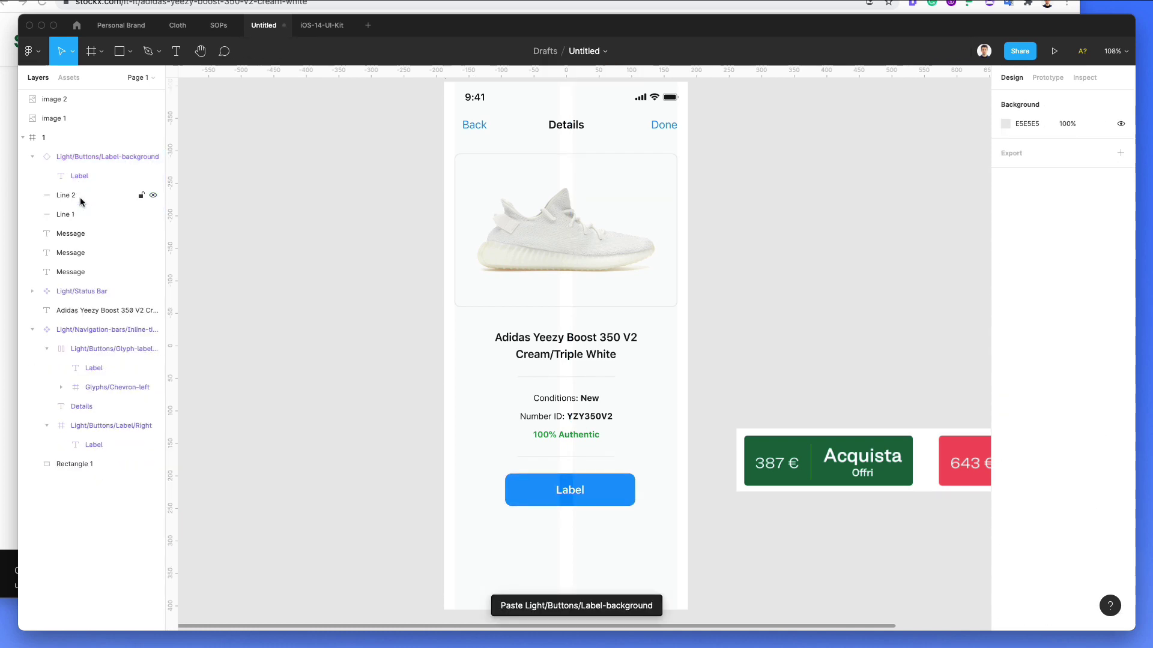
left_click(78, 159)
right_click(78, 158)
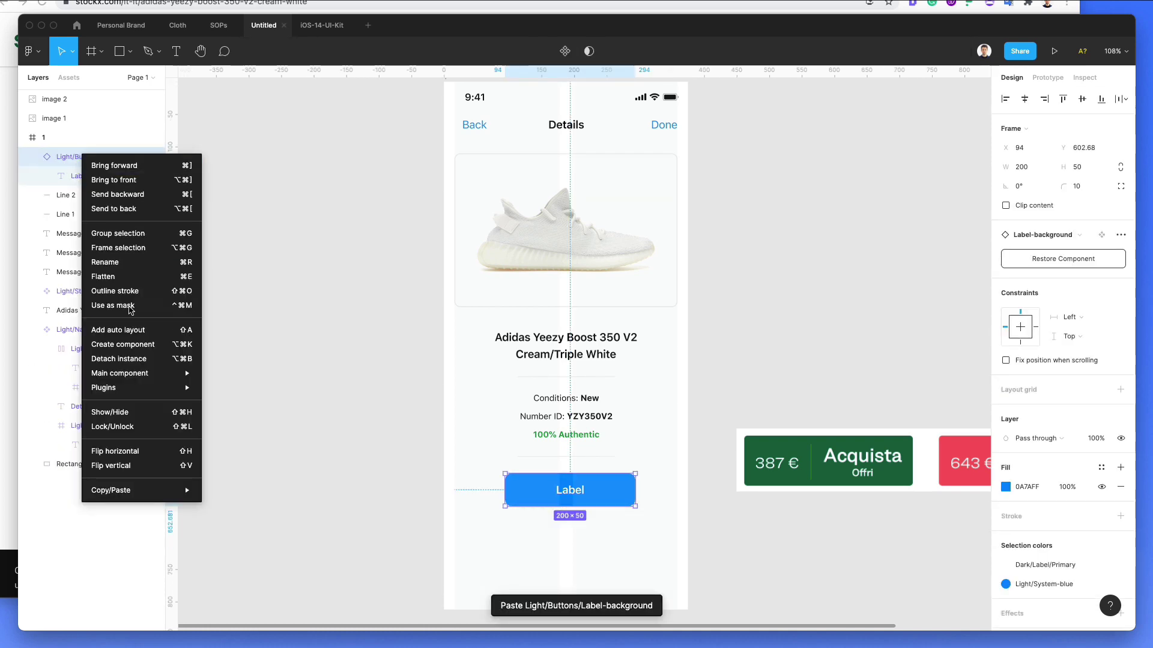
left_click(133, 364)
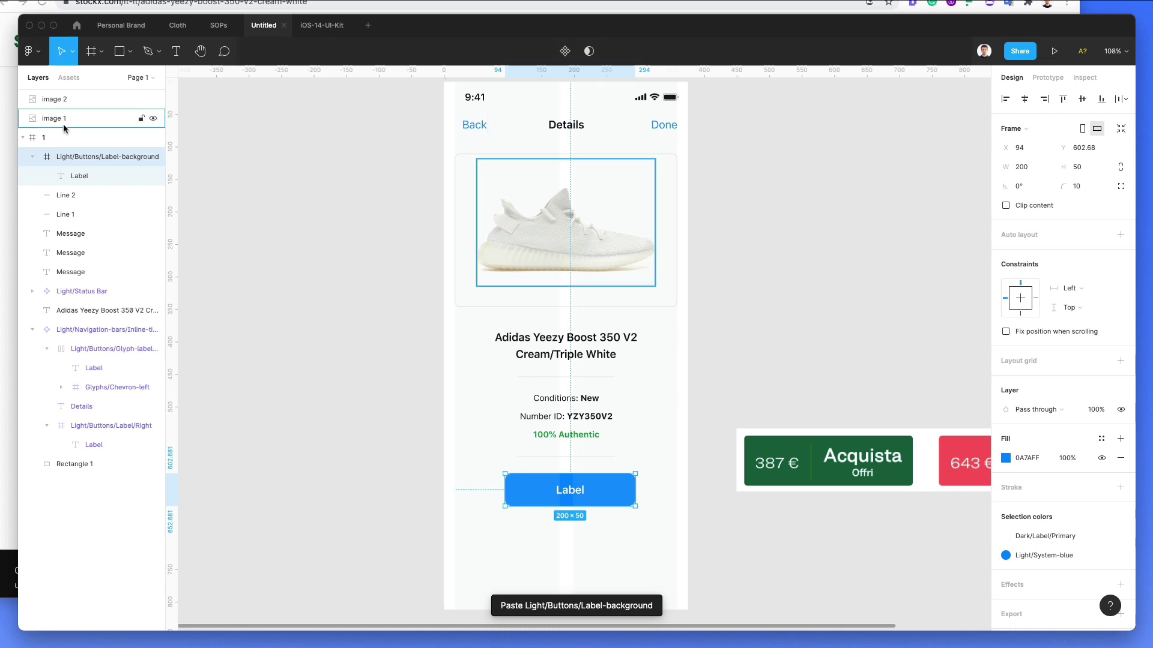
key("shift+super+g")
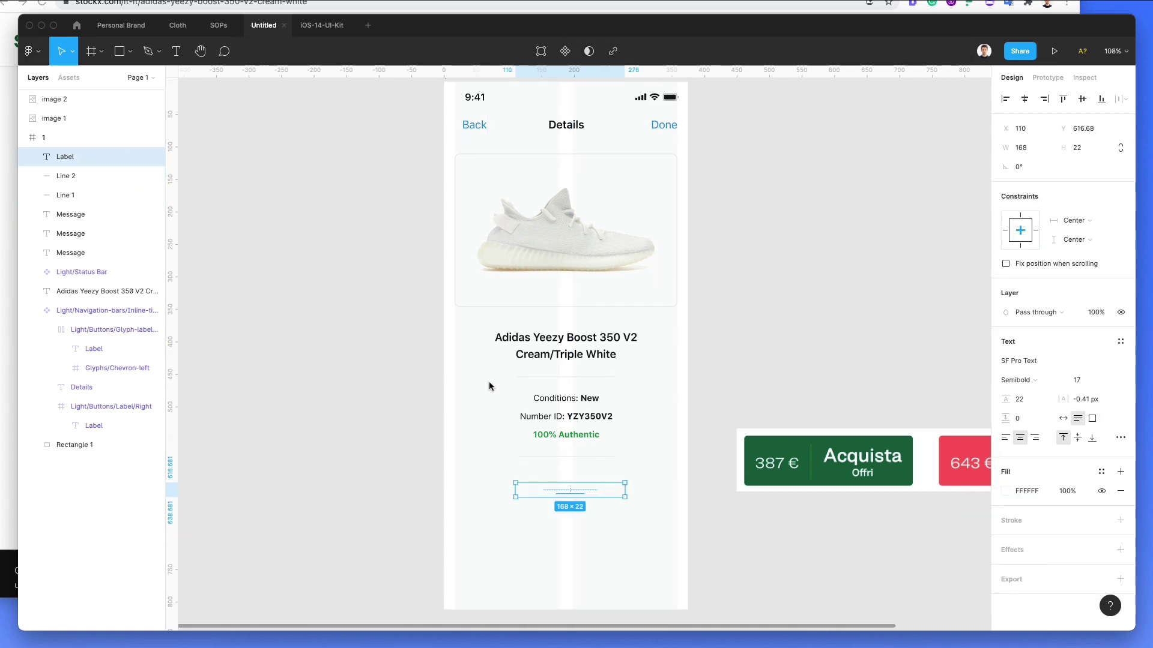
key("super+z")
Step: Draw a rectangle matching the Label button, send it behind, and slightly round its corners
left_click(645, 512)
scroll(567, 498, "up", 5)
key("r")
mouse_move(432, 441)
left_mouse_down()
mouse_move(527, 476)
mouse_move(725, 517)
left_mouse_up()
left_click_drag(651, 441, 652, 444)
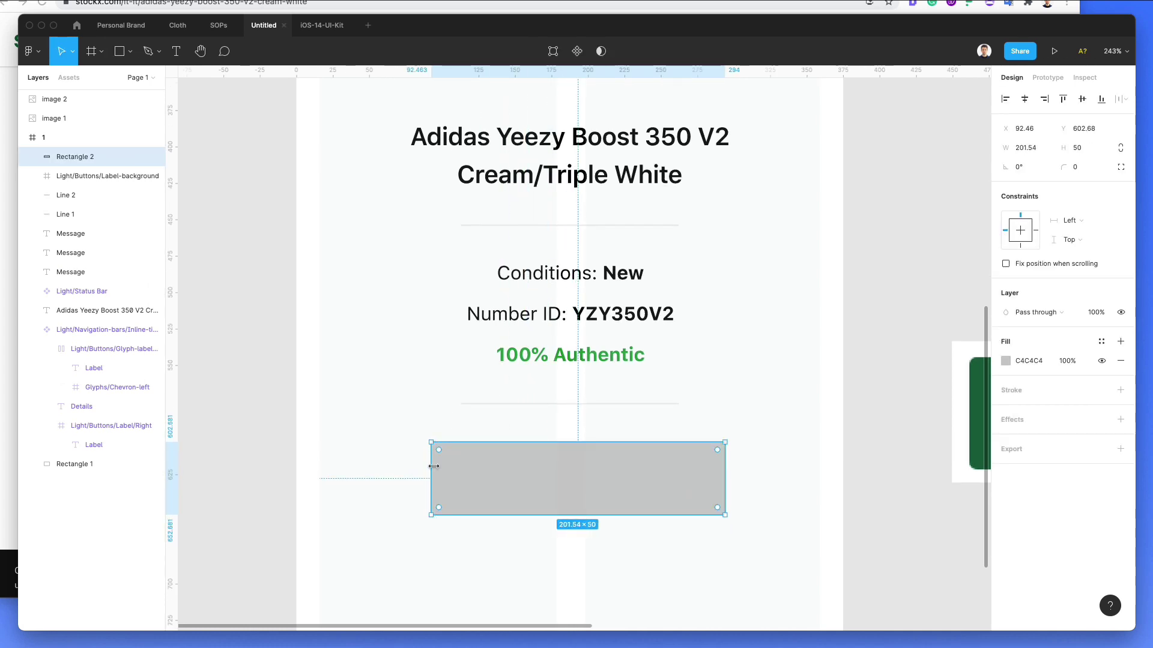
left_click_drag(433, 466, 434, 466)
key("super+bracketleft")
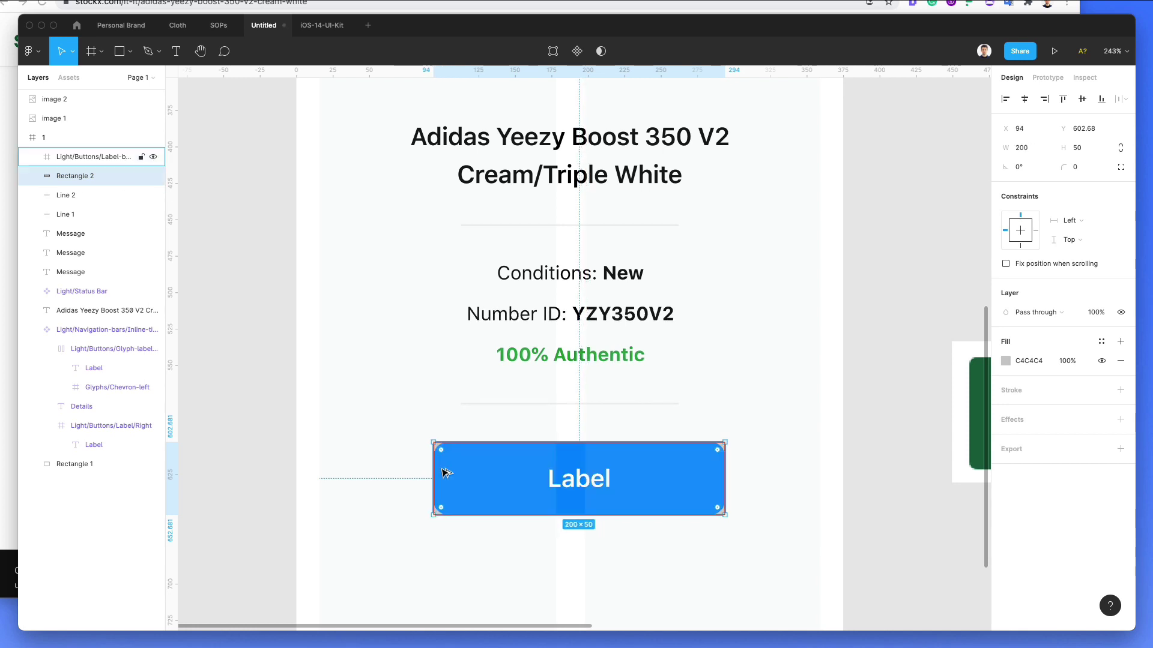
key("super+bracketleft")
key("i")
left_click(479, 445)
key("super+z")
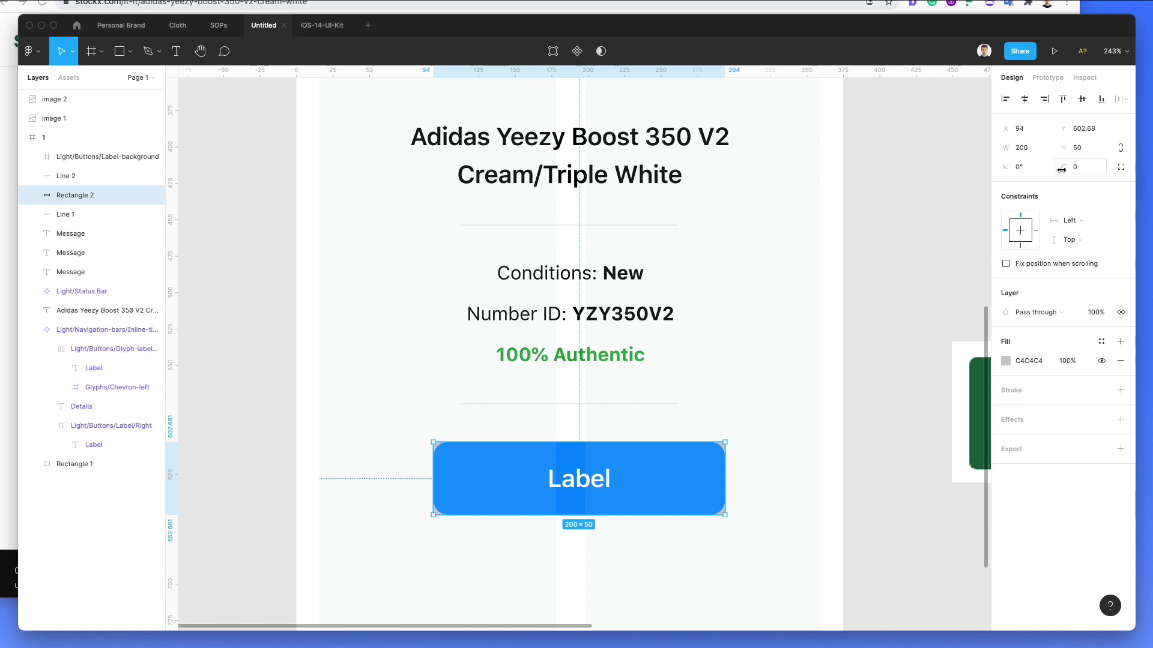
left_click_drag(1062, 169, 1127, 169)
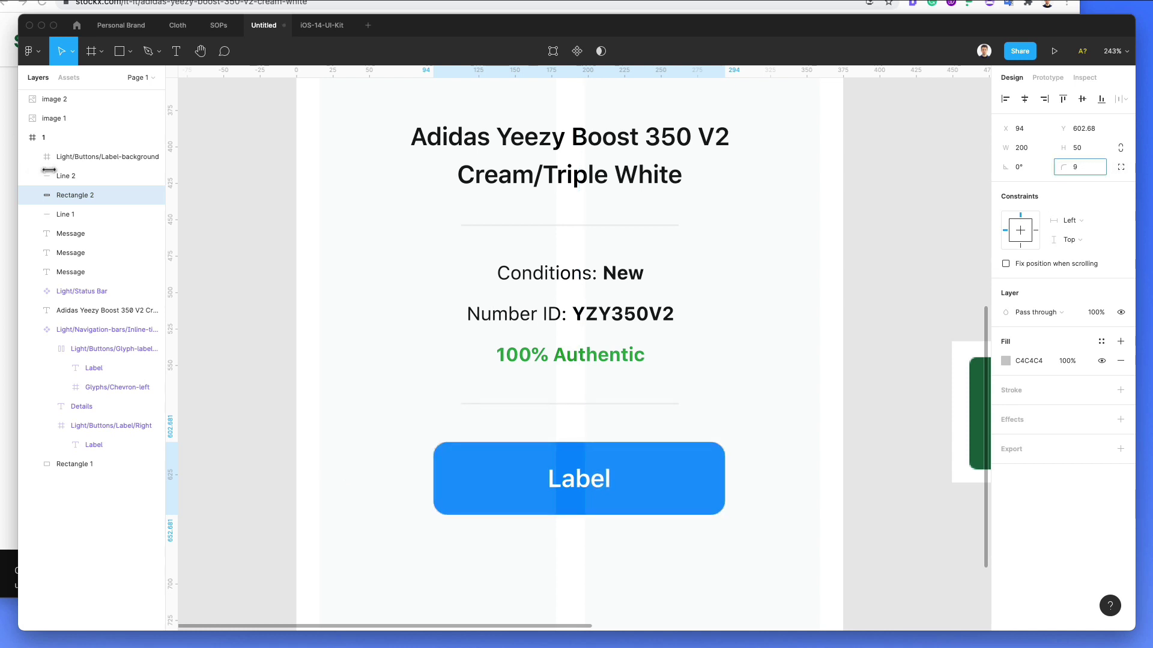
Step: Ungroup the Light/Buttons/Label frame so only its rectangle and Label text remain
scroll(572, 500, "up", 5)
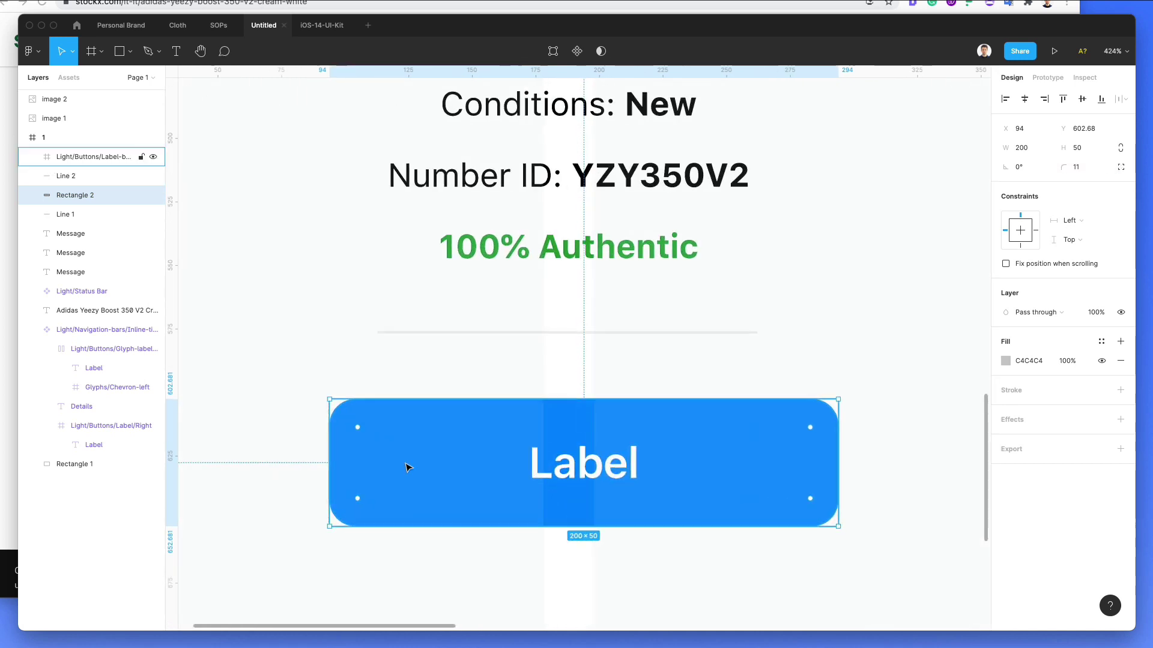
left_click(485, 435)
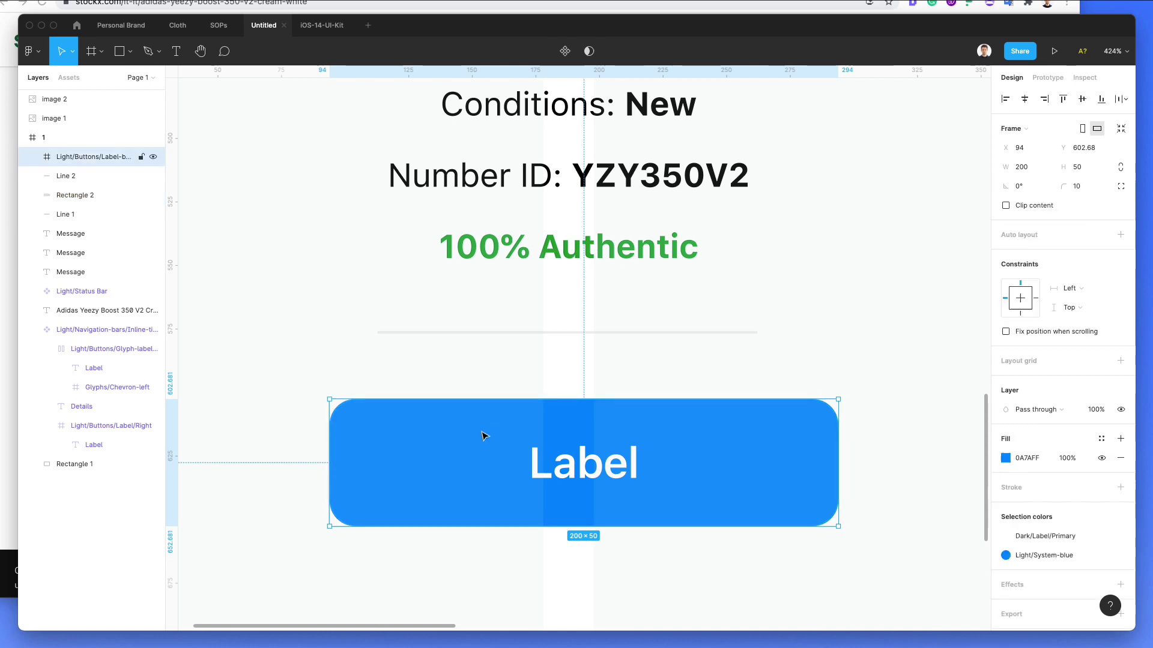
key("shift+super+g")
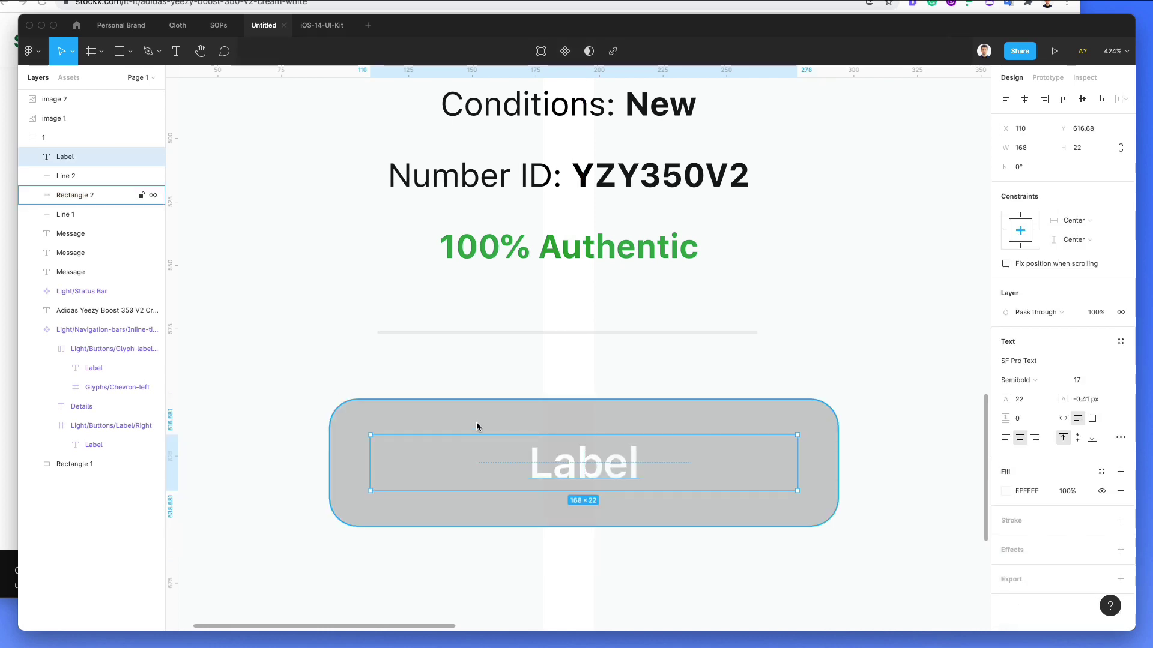
key("super+z")
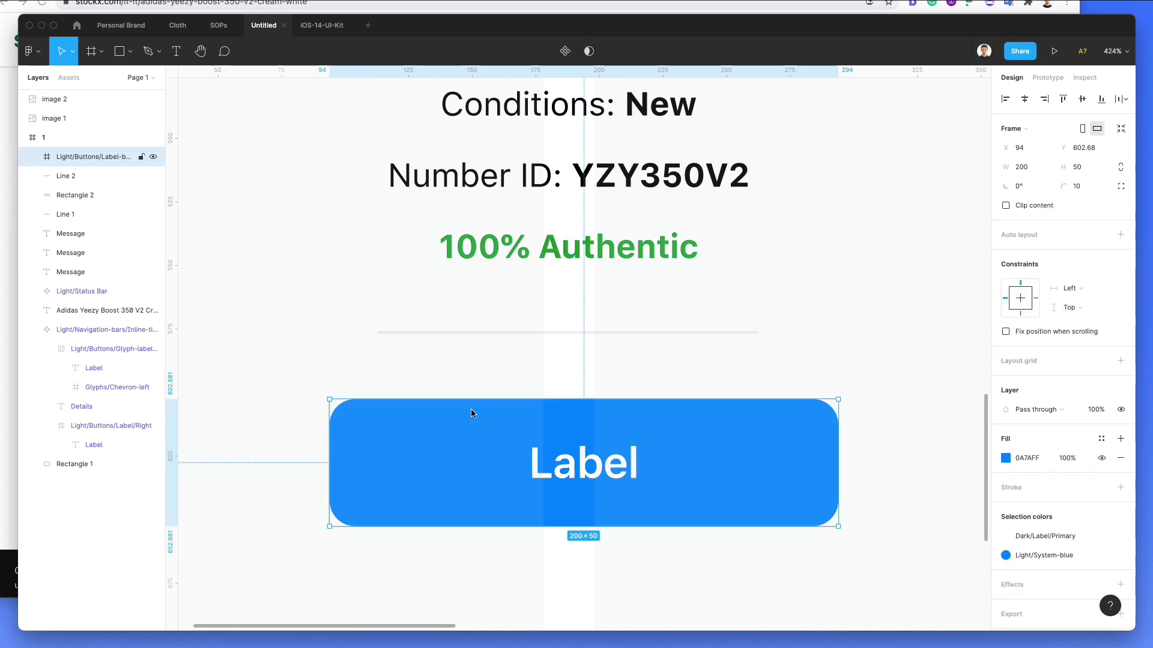
key("shift+super+z")
scroll(470, 409, "down", 5)
Step: Fill the button rectangle with the green sampled from the 100% Authentic text
left_click(463, 412)
left_click_drag(443, 389, 555, 401)
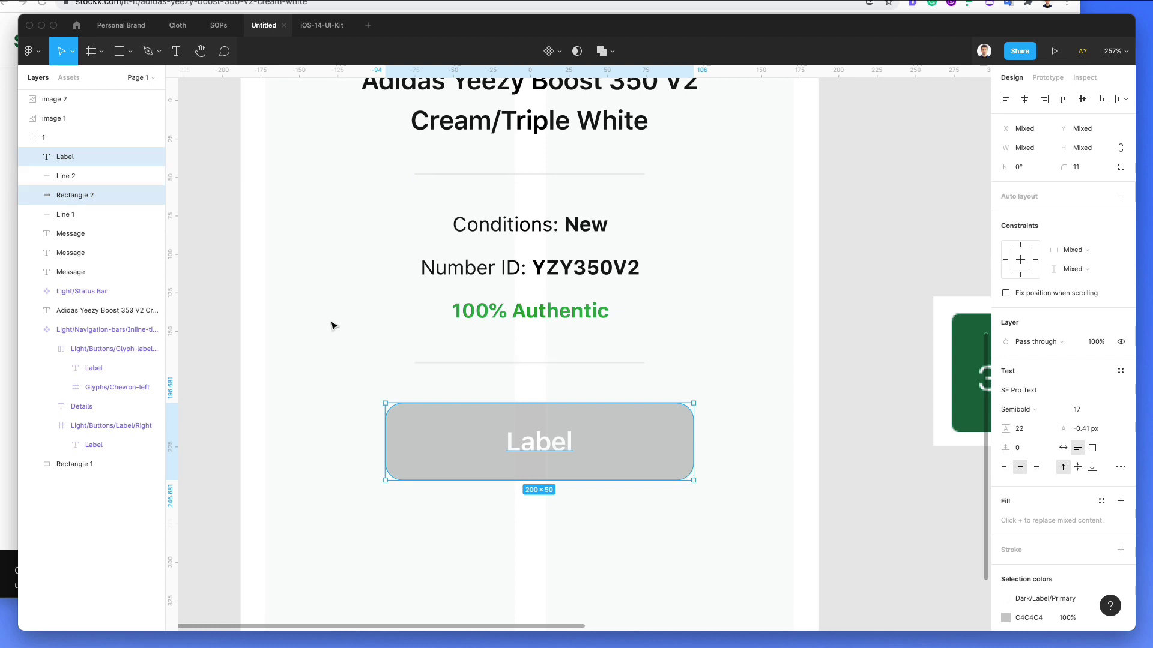
left_click(551, 405)
key("i")
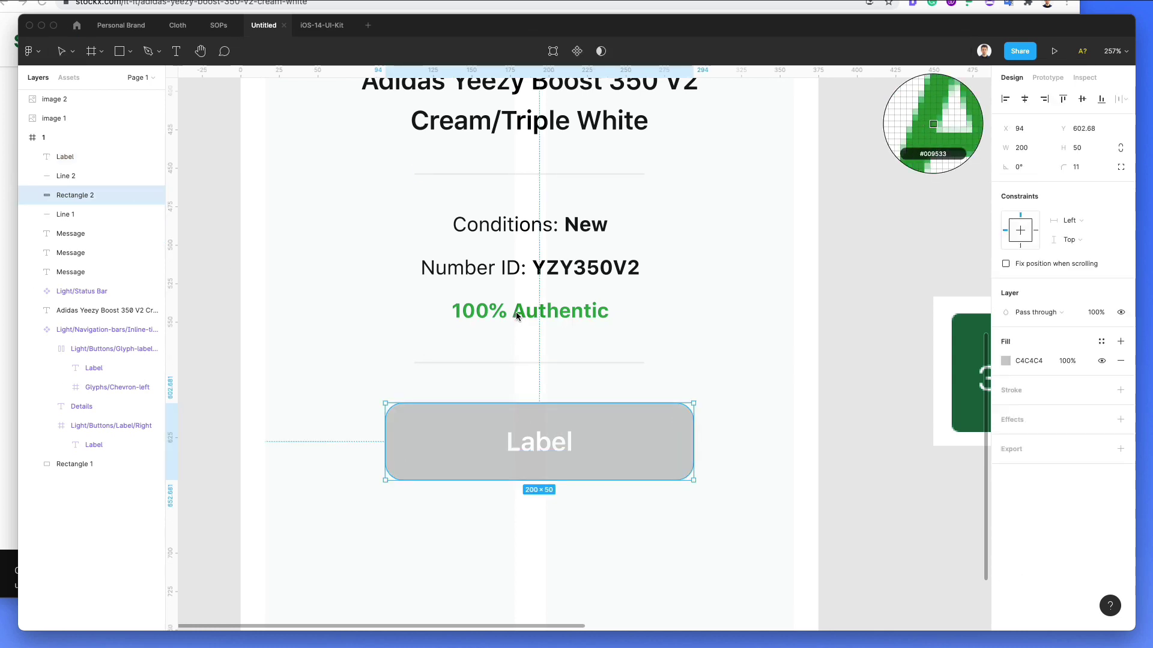
left_click(516, 311)
left_click(666, 394)
scroll(663, 387, "down", 5)
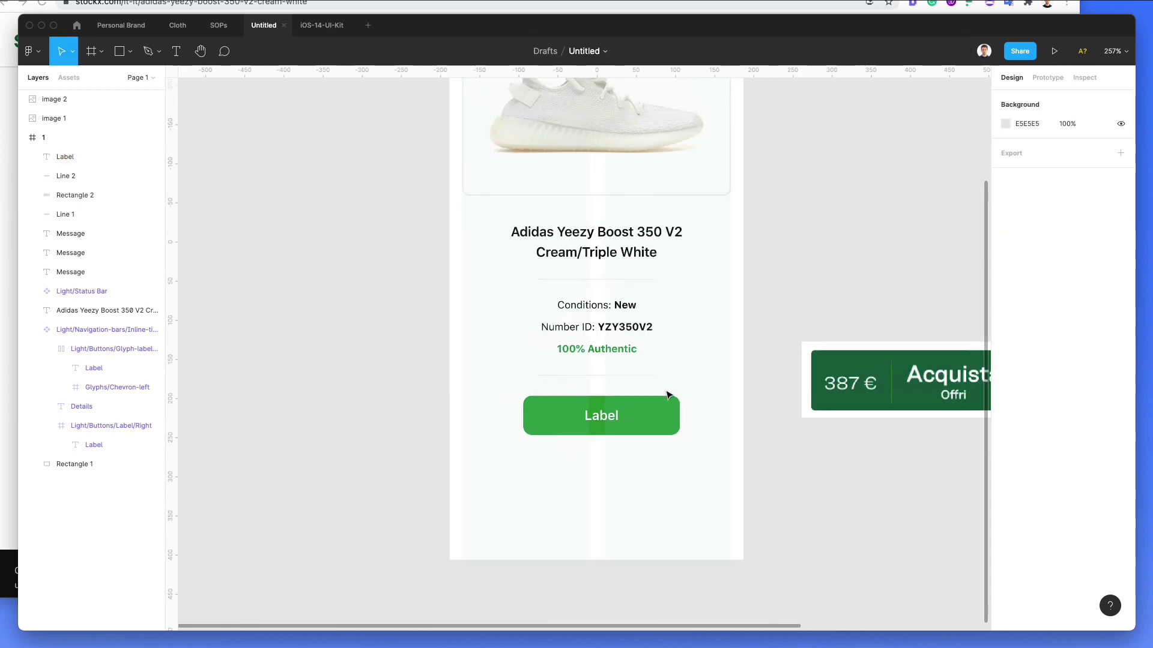
Step: Change the Label text to Buy, fit it to its content, and shift it right
left_click(523, 417)
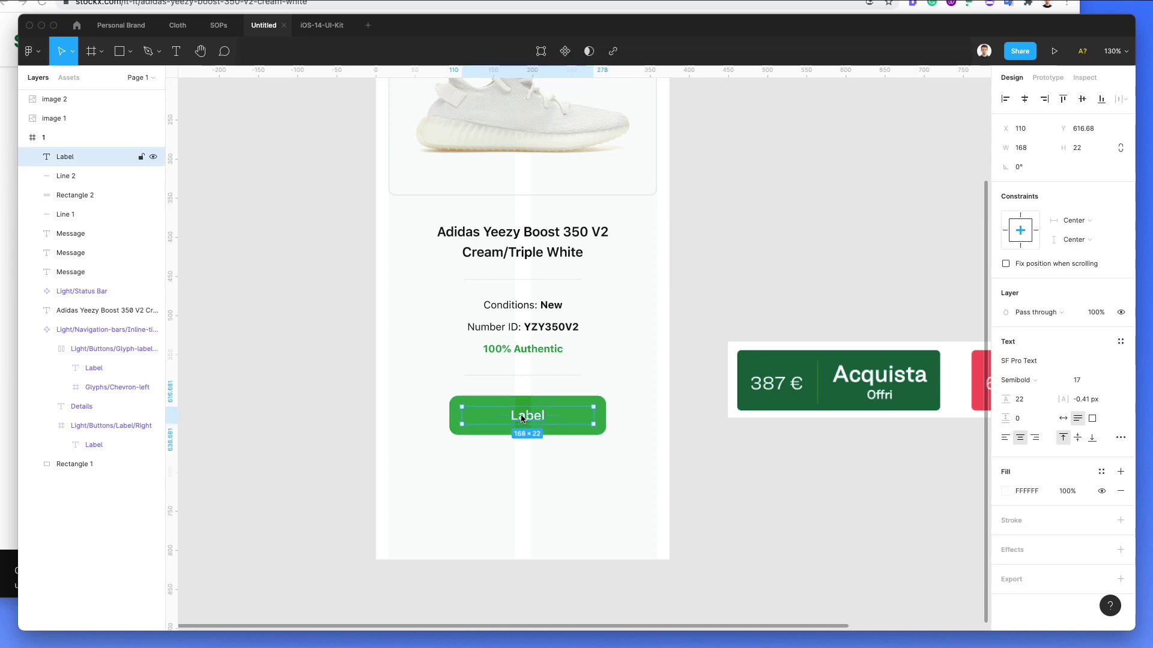
double_click(521, 416)
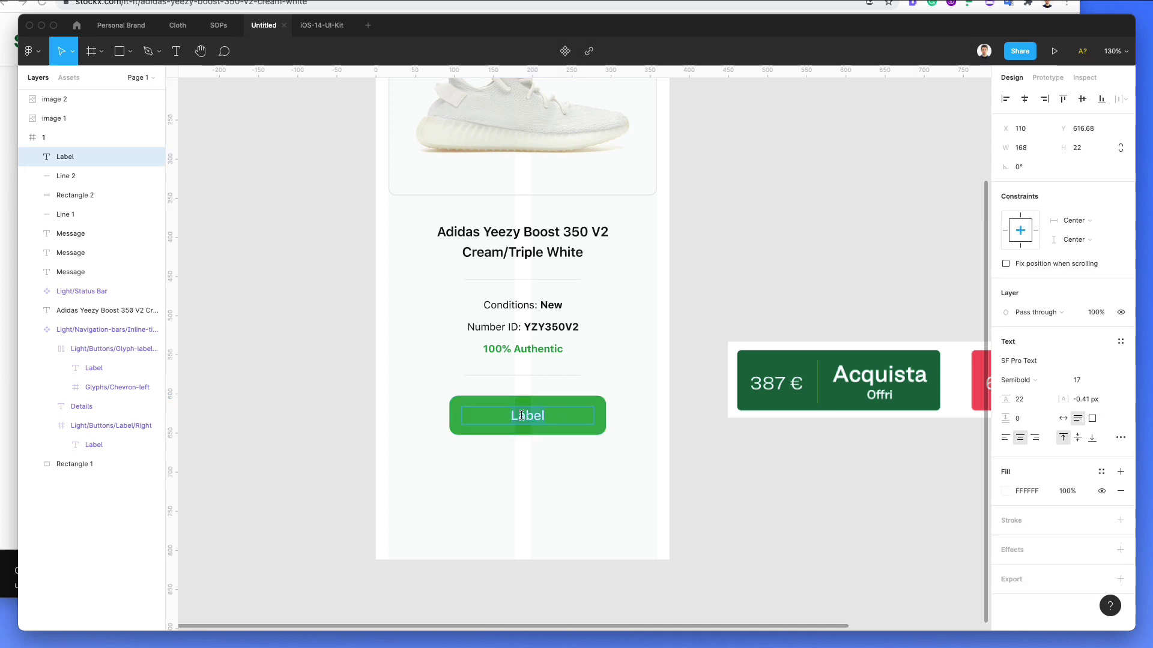
type("Buy")
key("Escape")
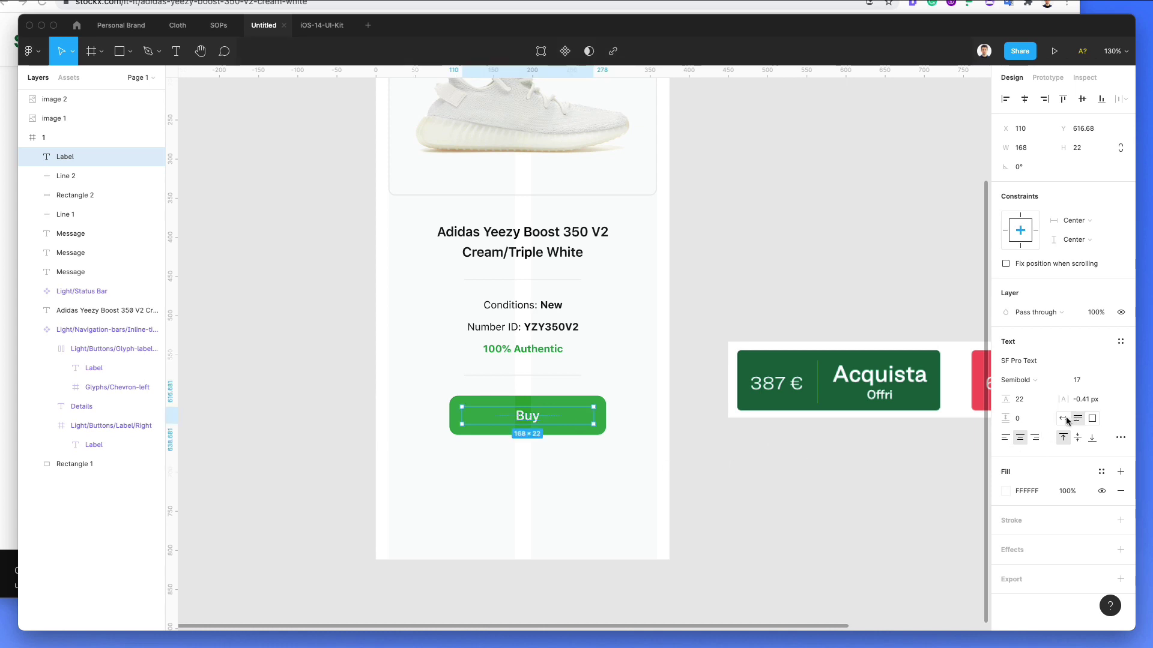
left_click(1063, 418)
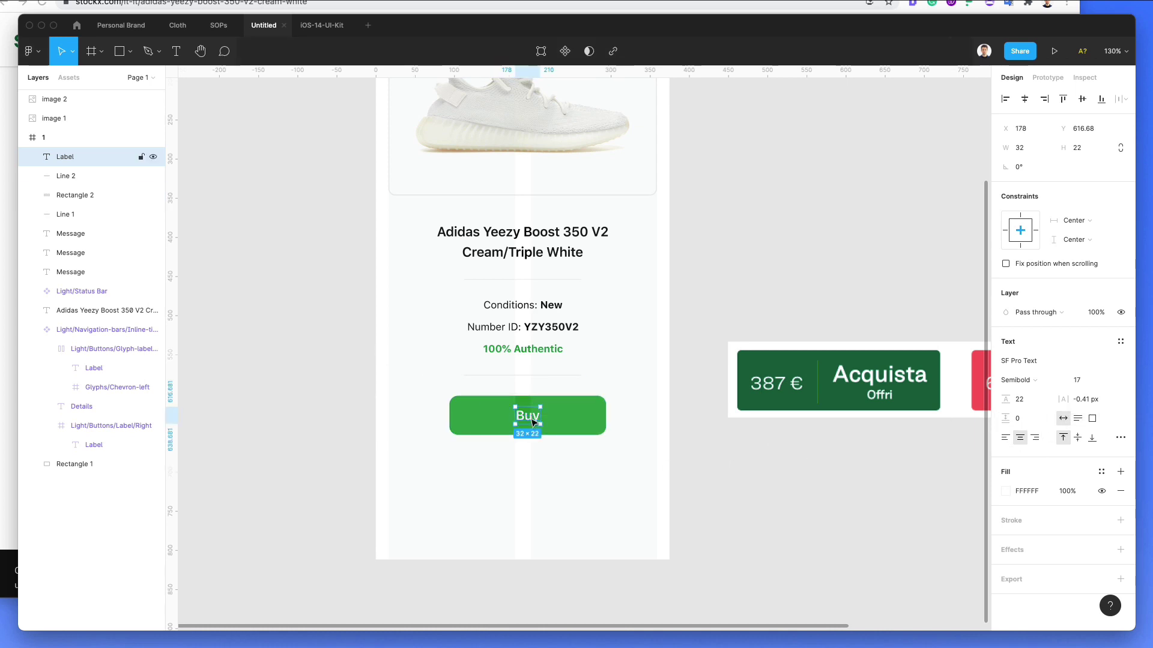
left_click_drag(531, 421, 512, 420)
Step: Add a $657 price label on the button's left side and move Buy closer to it
double_click(513, 418)
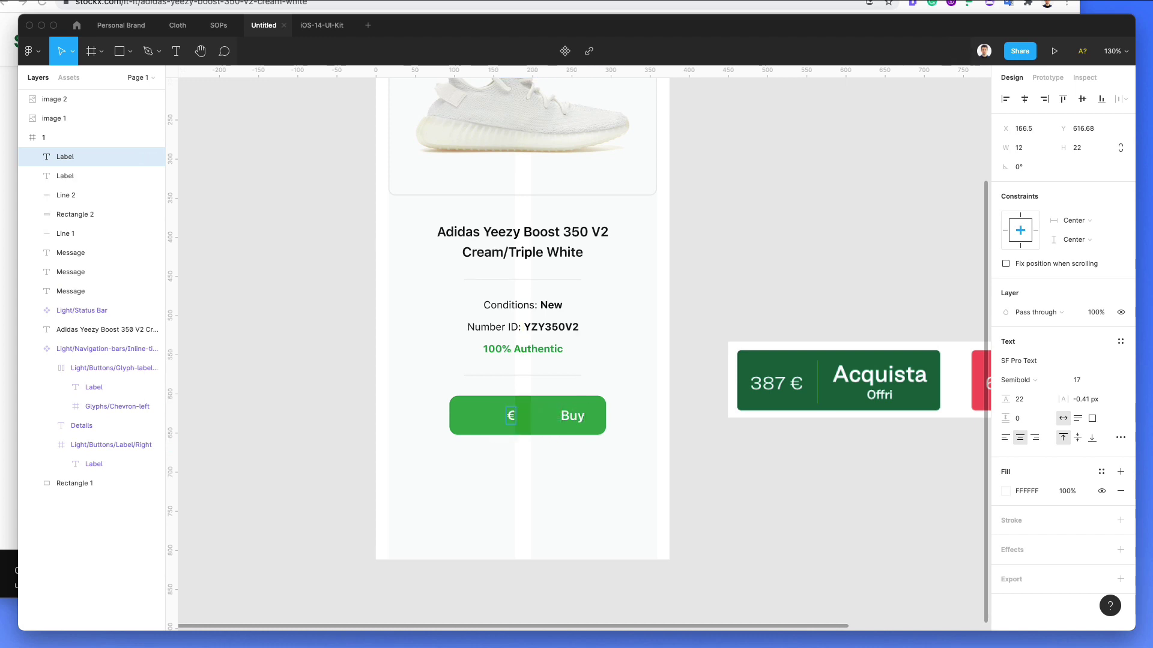
type("€657")
key("Escape")
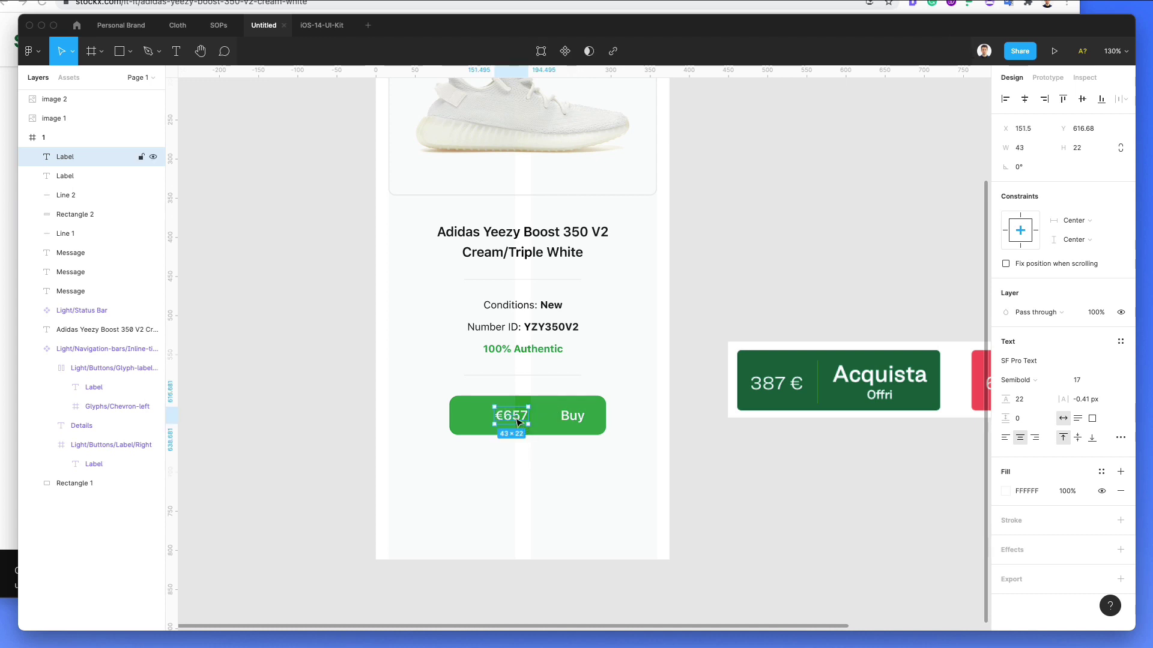
left_click_drag(517, 419, 487, 420)
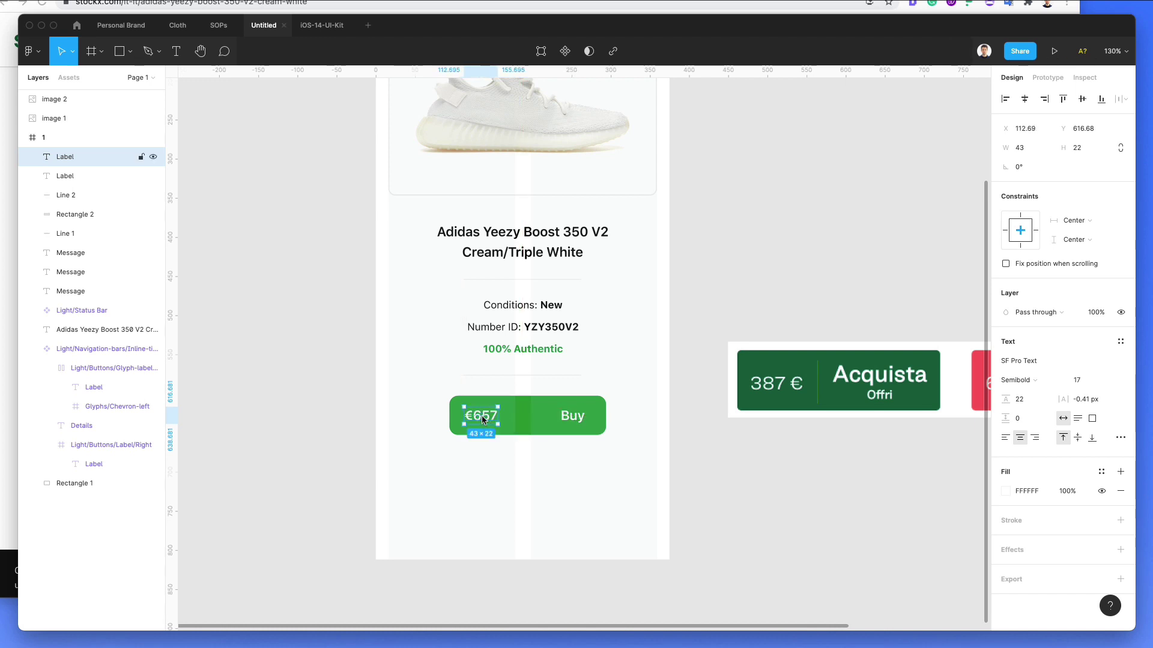
double_click(480, 417)
left_click_drag(572, 422, 540, 422)
Step: Paste the divider line onto the green button as a short vertical divider between the labels
key("ctrl+v")
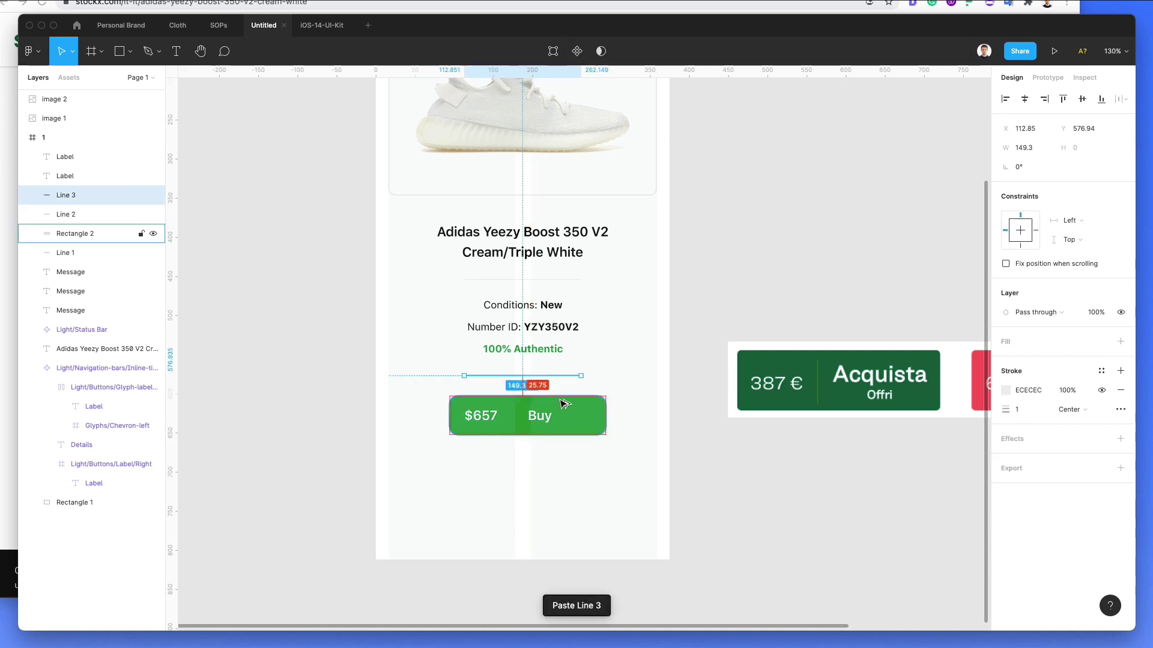
key("ctrl+]")
key("ctrl+]")
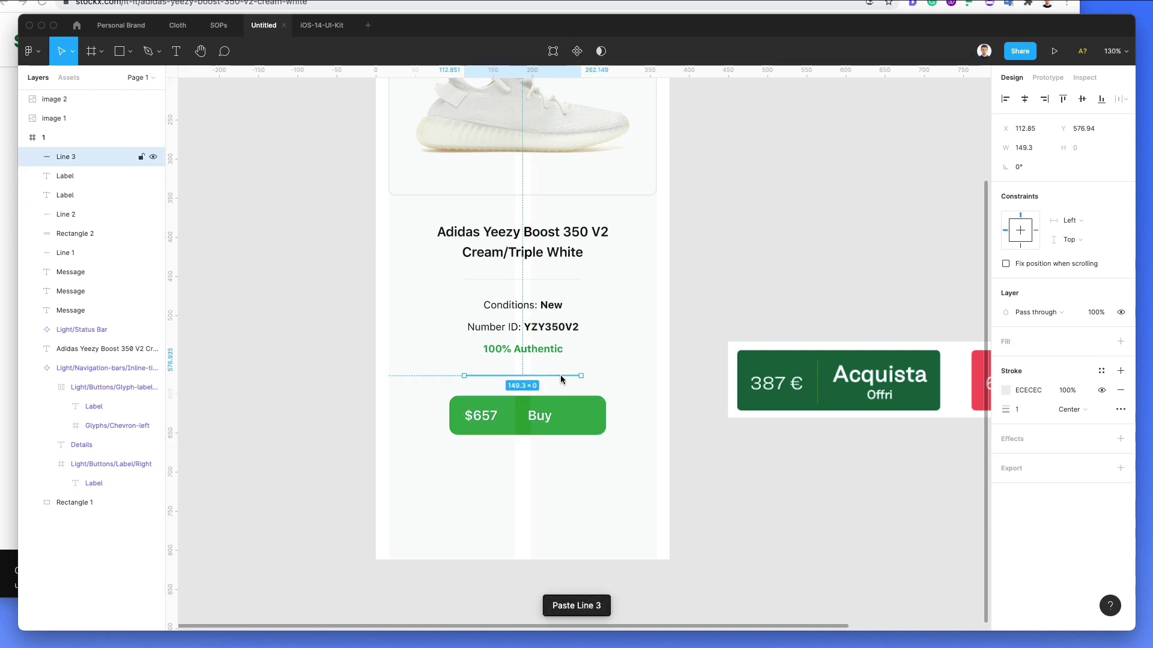
left_click_drag(560, 375, 522, 473)
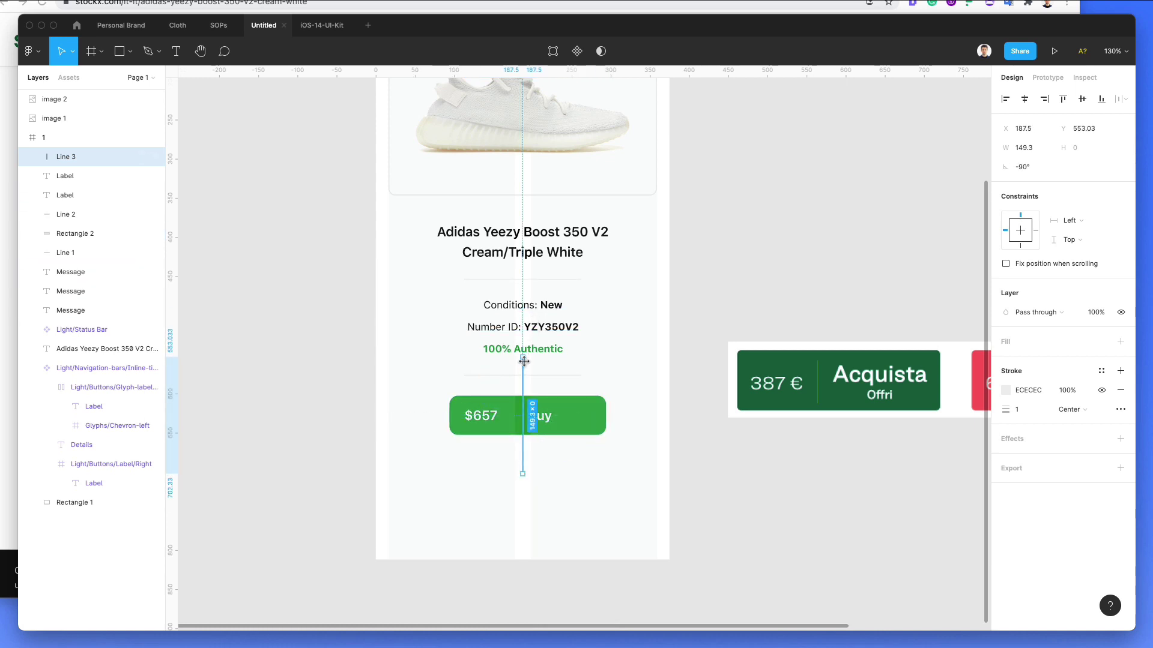
left_click_drag(523, 357, 522, 410)
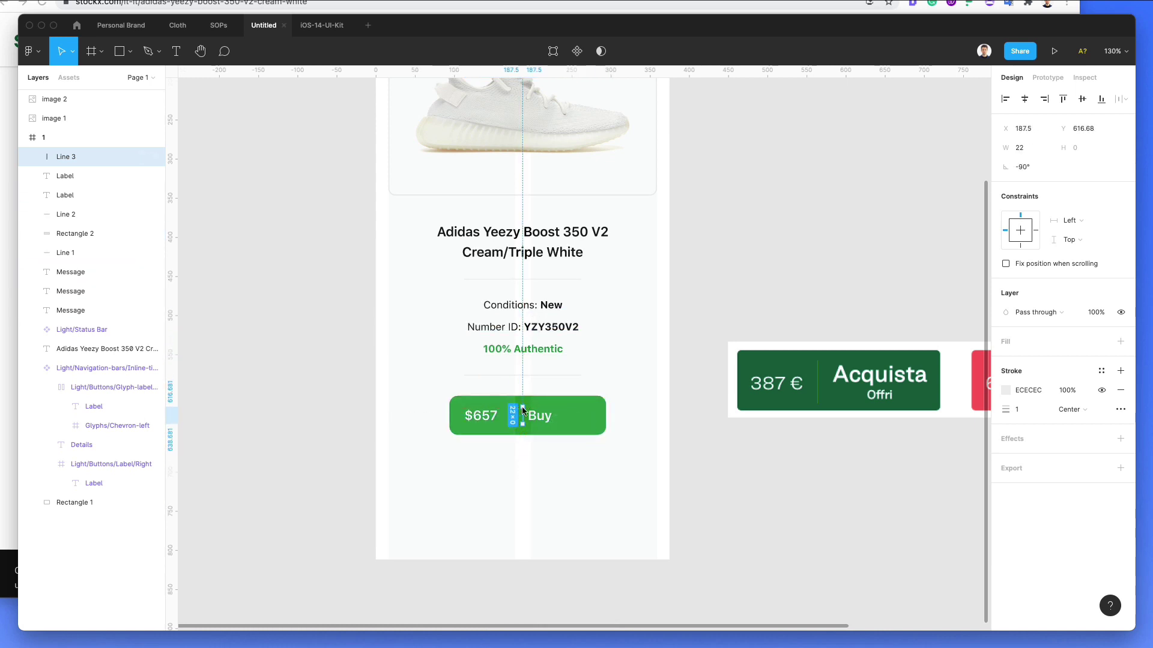
key("shift+Left")
key("shift+Left")
key("Left")
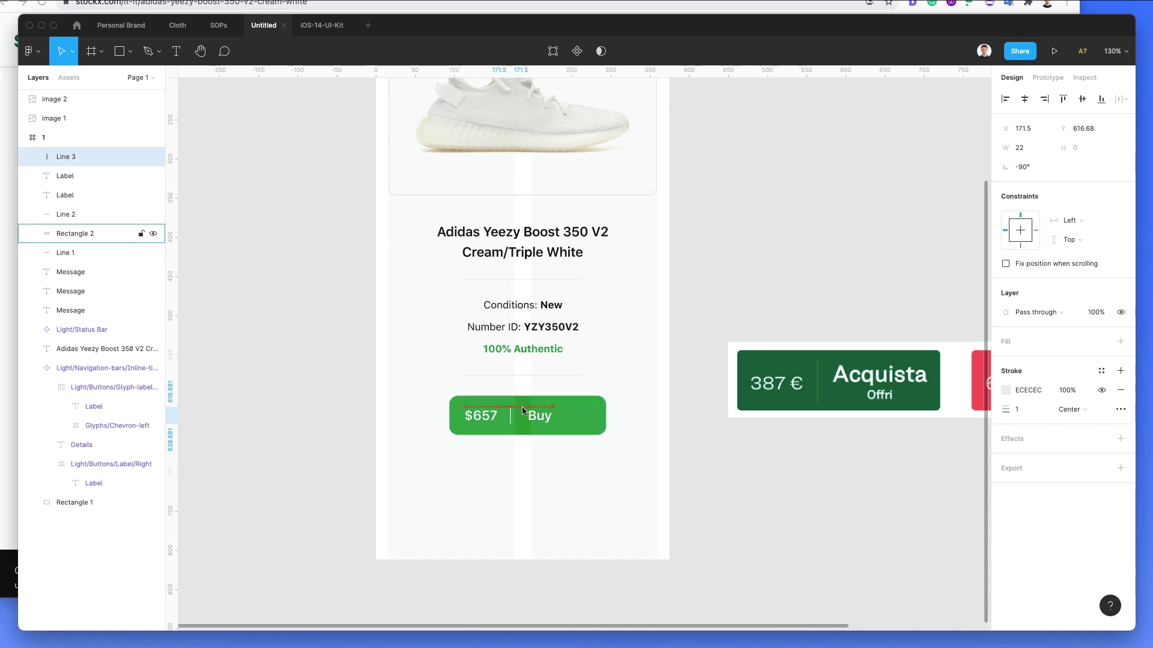
Step: Nudge Buy left and narrow the green button from the right to about 149 px
left_click(547, 413)
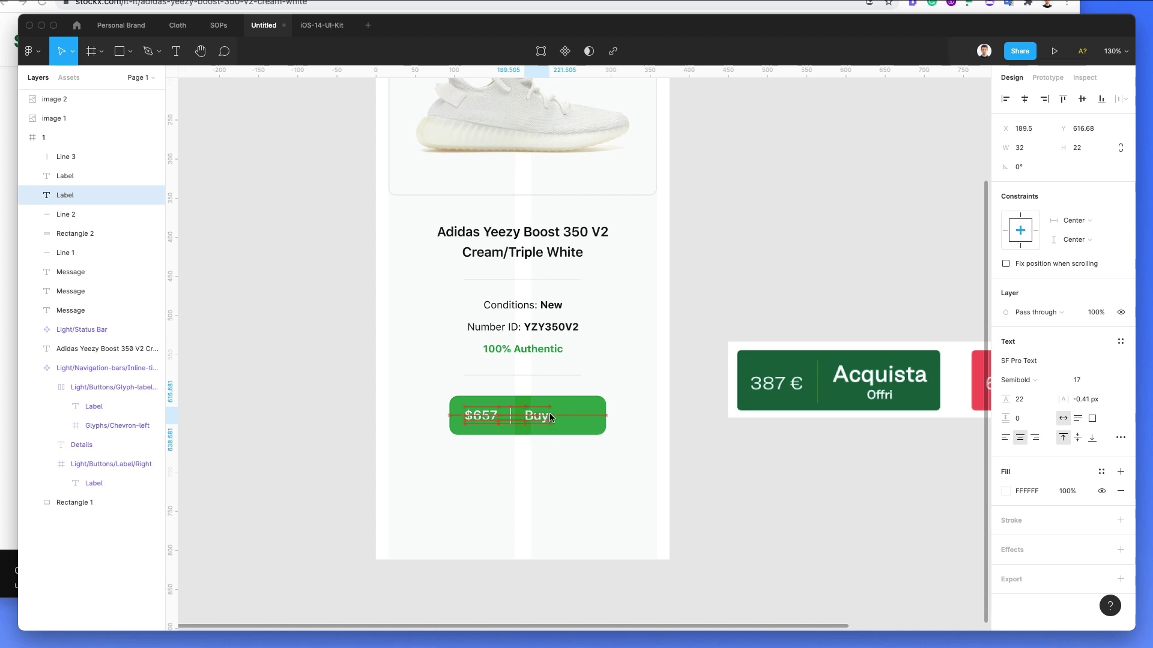
key("Left")
key("Left")
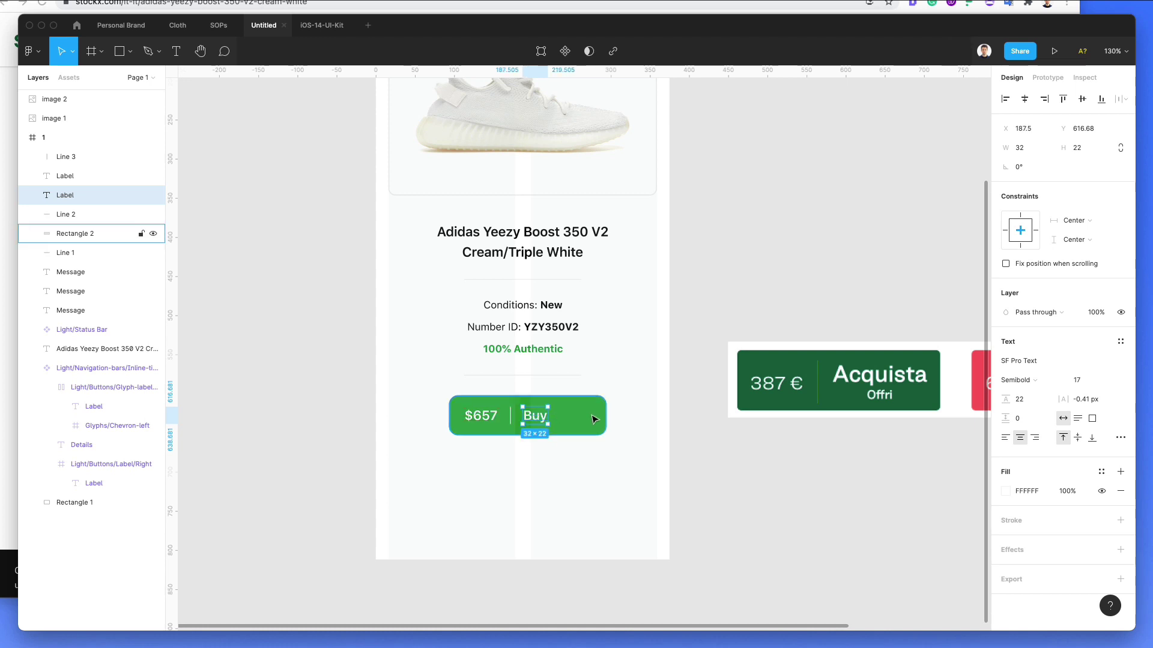
left_click(597, 415)
left_click_drag(606, 415, 538, 419)
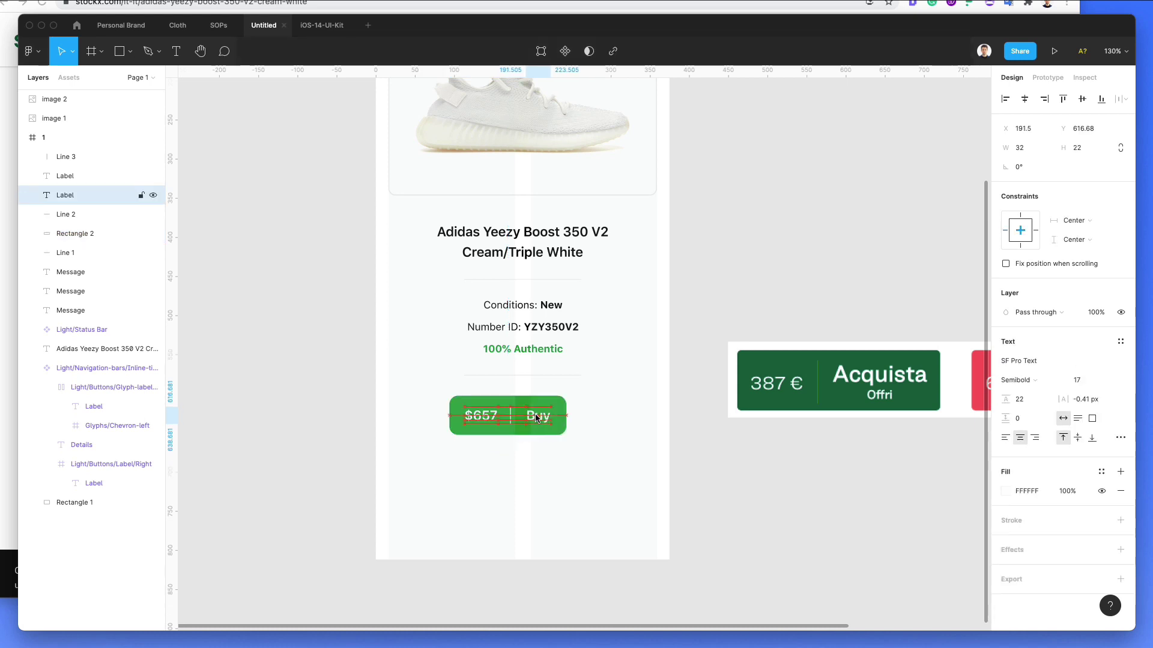
left_click(512, 419)
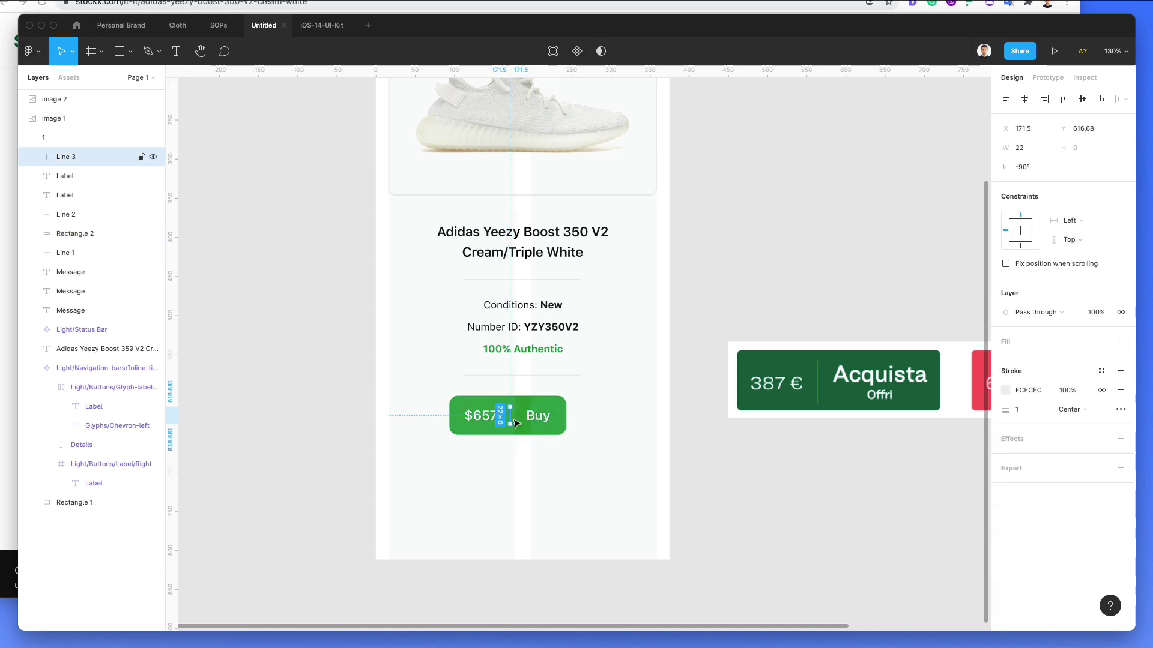
left_click(559, 398, "shift")
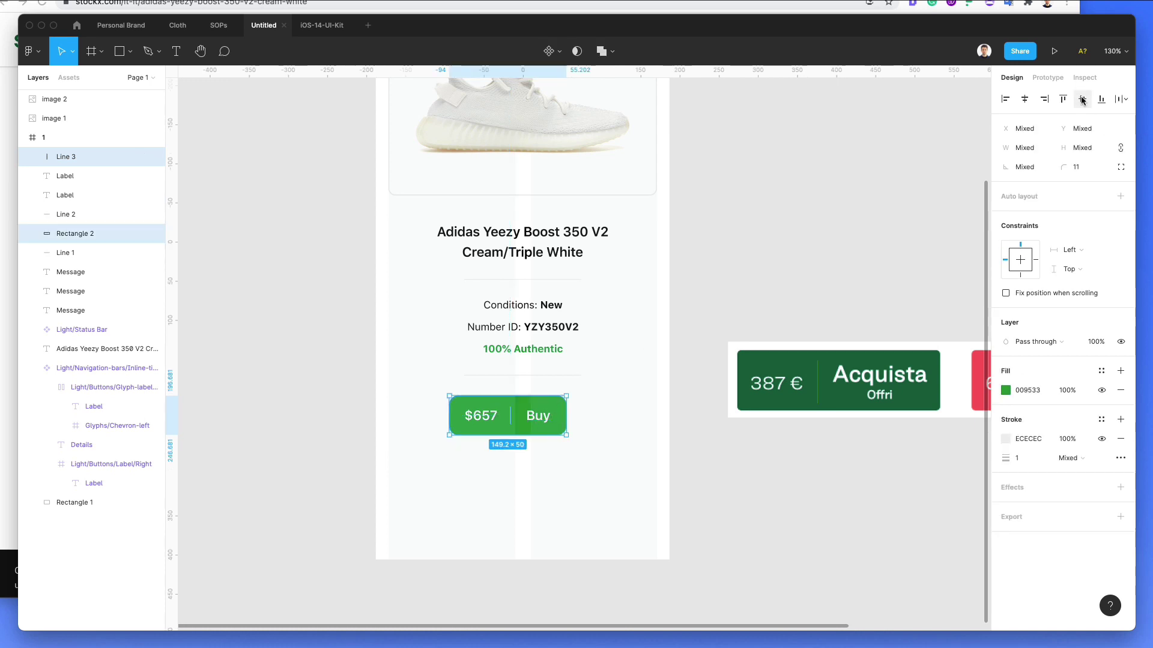
Step: Group the button's layers, move the group left, and widen its rectangle to 165.1
left_click(665, 354)
left_click_drag(606, 398, 401, 437)
key("super+g")
left_click_drag(515, 413, 518, 415)
left_click(507, 406)
double_click(503, 413)
Step: Centre the divider horizontally on the button and nudge Buy and $657 into even spacing
left_click(476, 419)
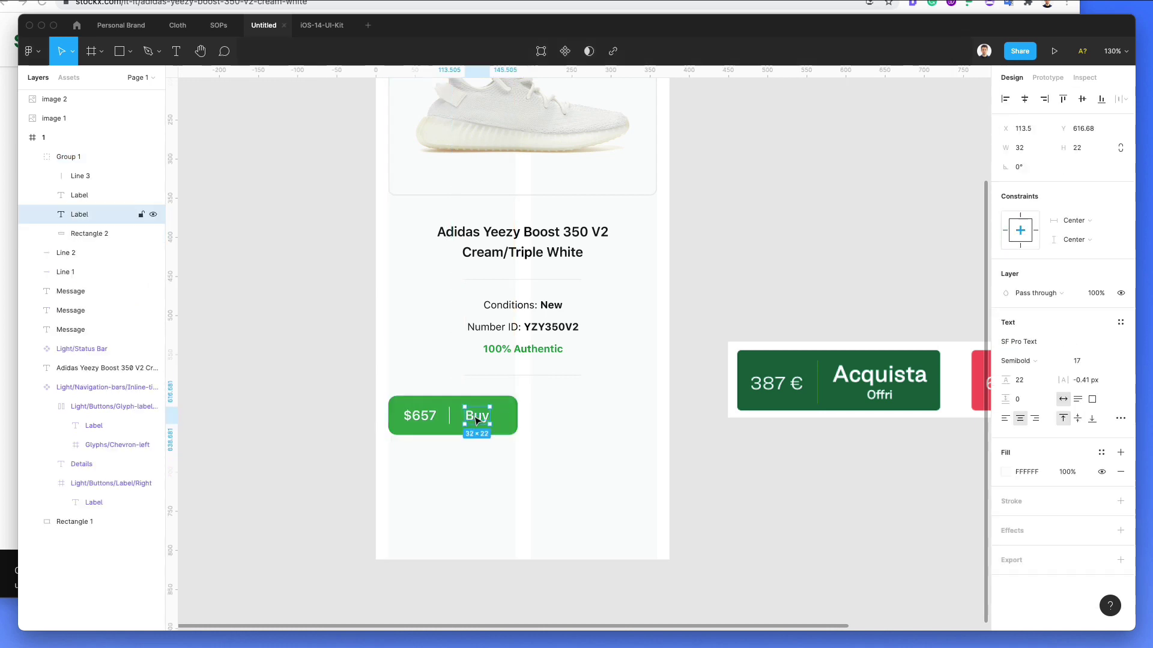
key("shift+Right")
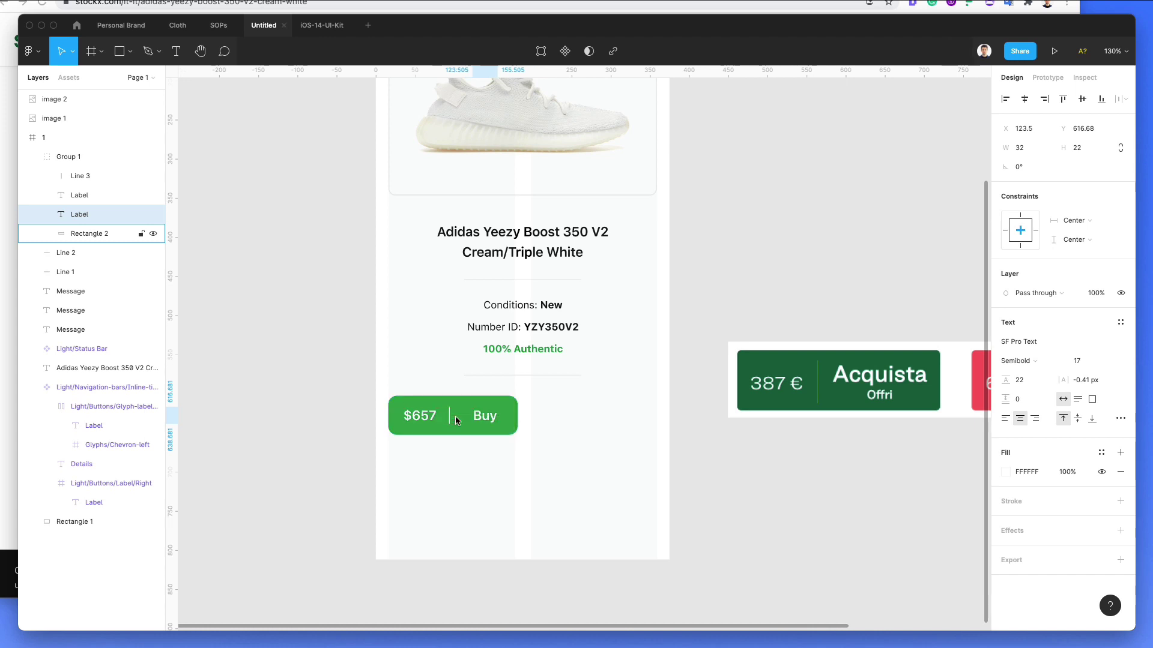
left_click(449, 418)
left_click(467, 398, "shift")
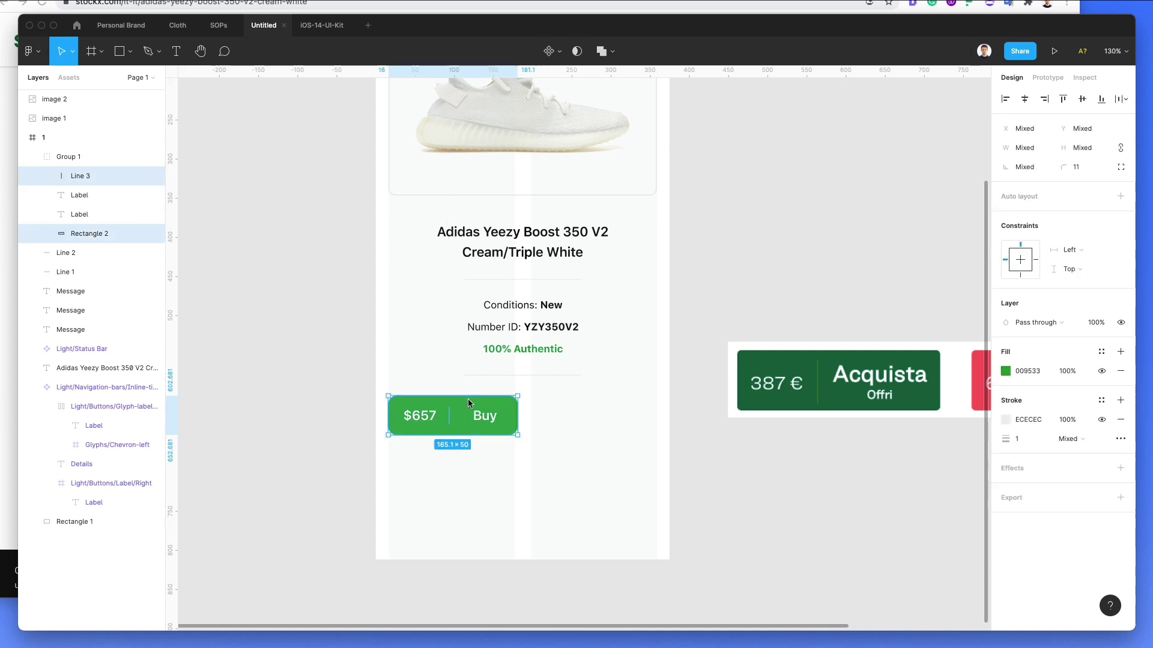
left_click(1024, 99)
left_click(484, 488)
double_click(420, 416)
key("Right")
key("Right")
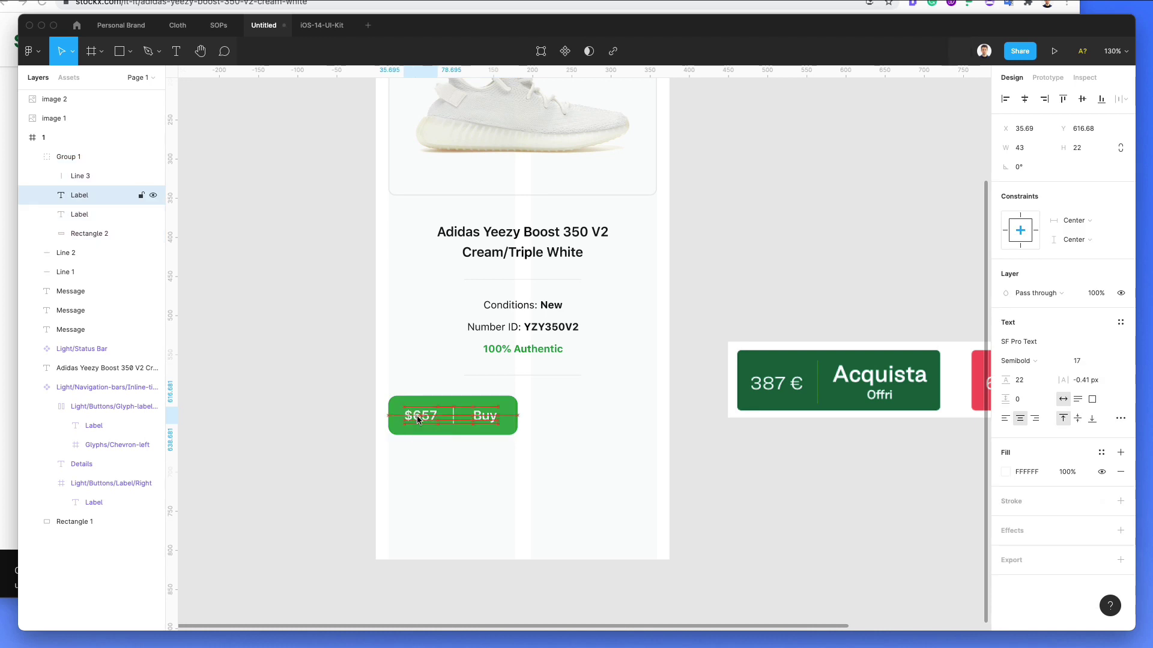
left_click(485, 418)
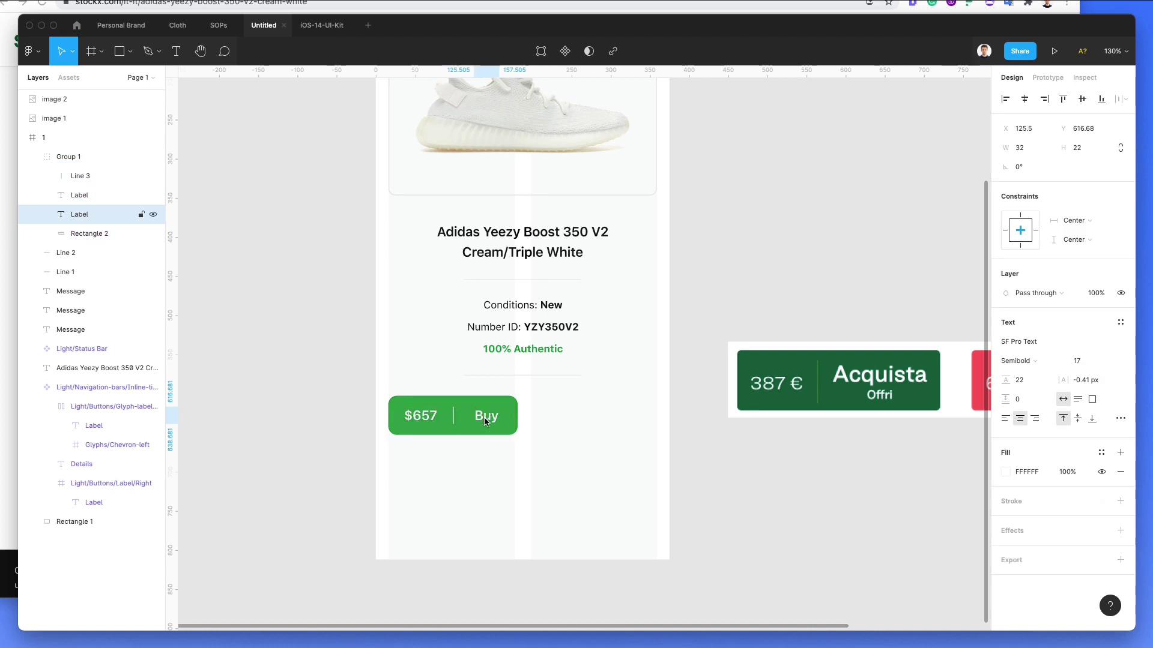
key("Right")
key("Left")
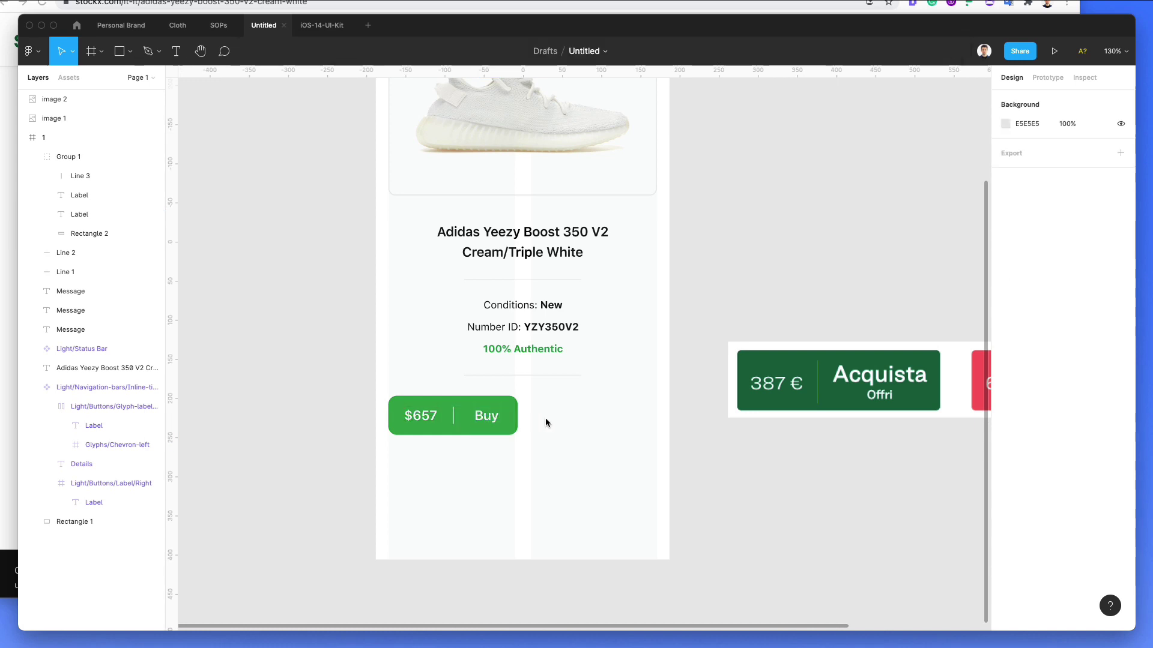
Step: Duplicate the price button beside the original and give the copy a pure red fill
left_click_drag(448, 426, 587, 427)
double_click(622, 408)
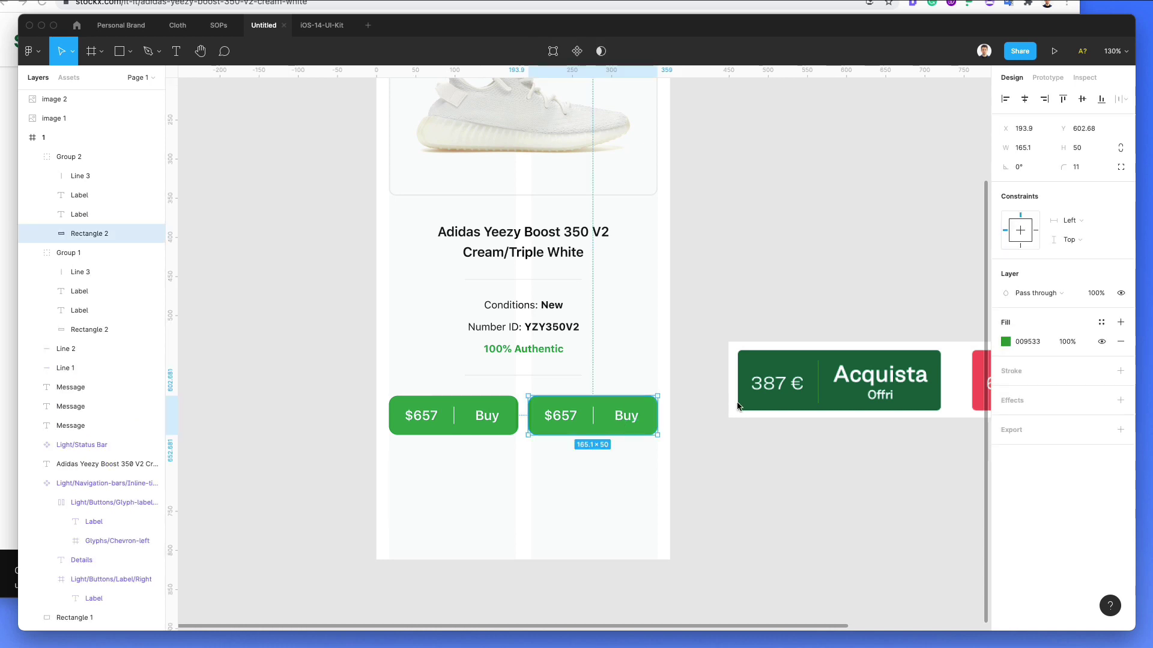
scroll(737, 406, "right", 4)
key("i")
left_click(908, 359)
left_click(1005, 347)
left_click(968, 490)
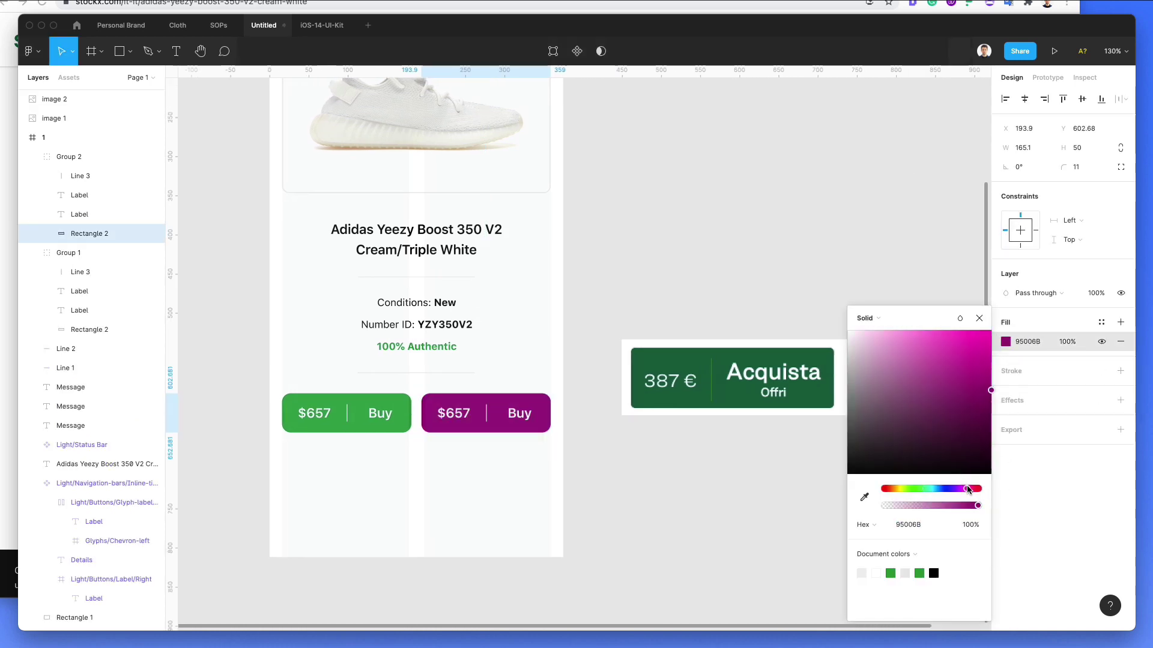
left_click_drag(981, 423, 967, 375)
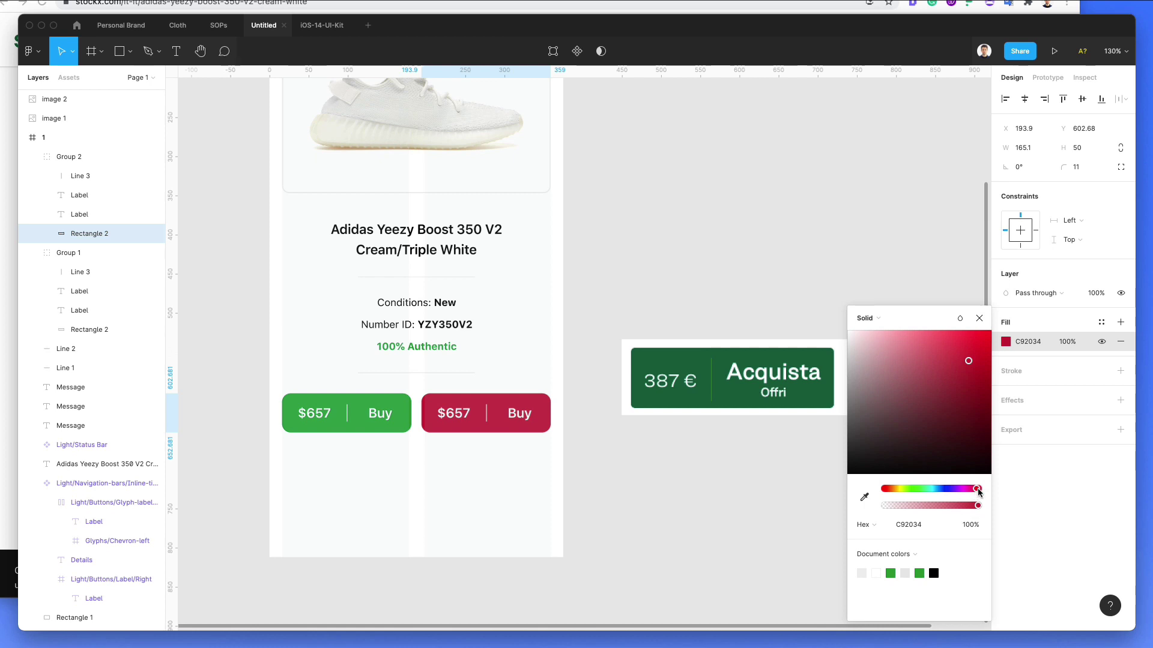
left_click_drag(977, 488, 888, 492)
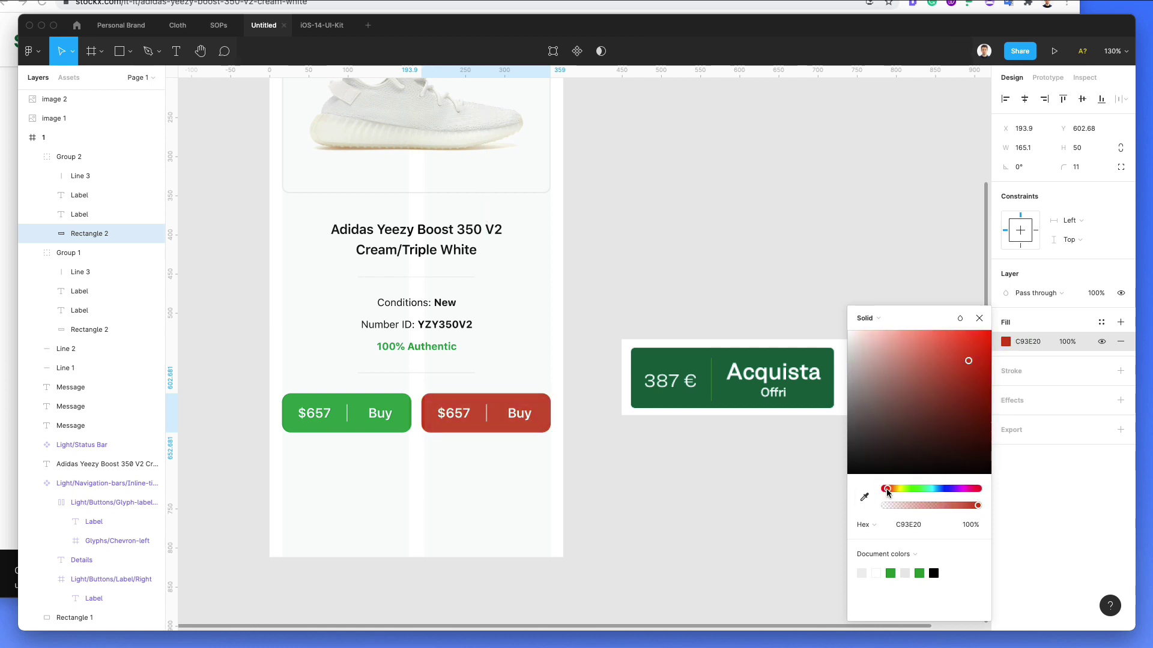
left_click(612, 477)
Step: Relabel the red button's text to Sell and its price to $632
scroll(548, 469, "down", 2, "ctrl")
double_click(523, 422)
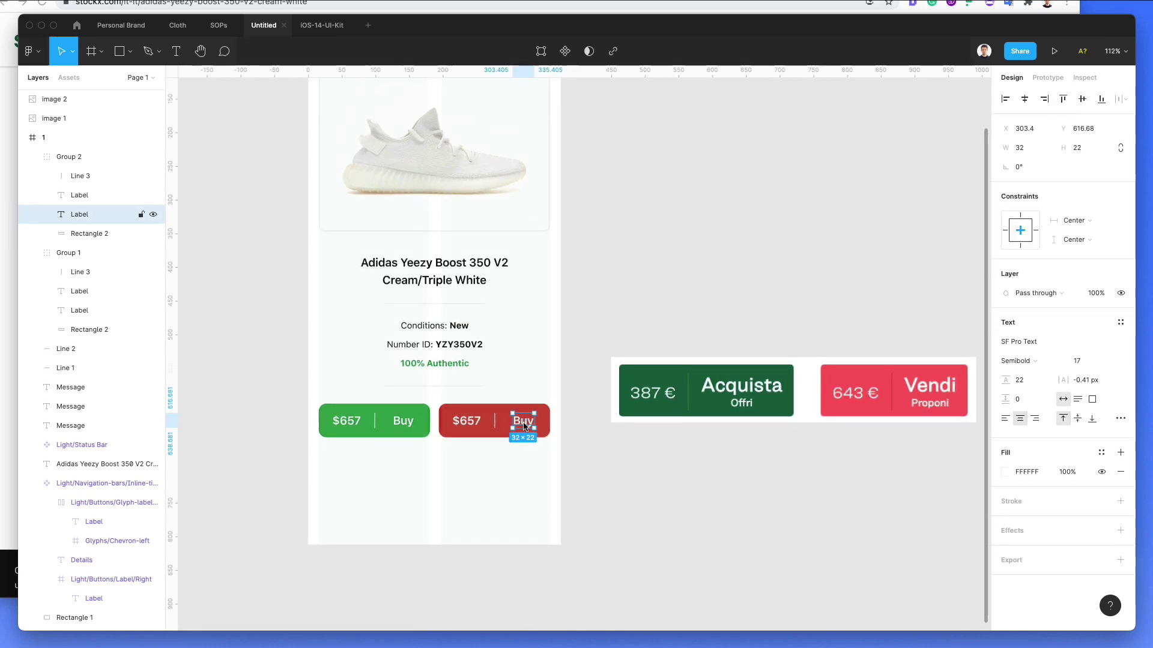
double_click(523, 422)
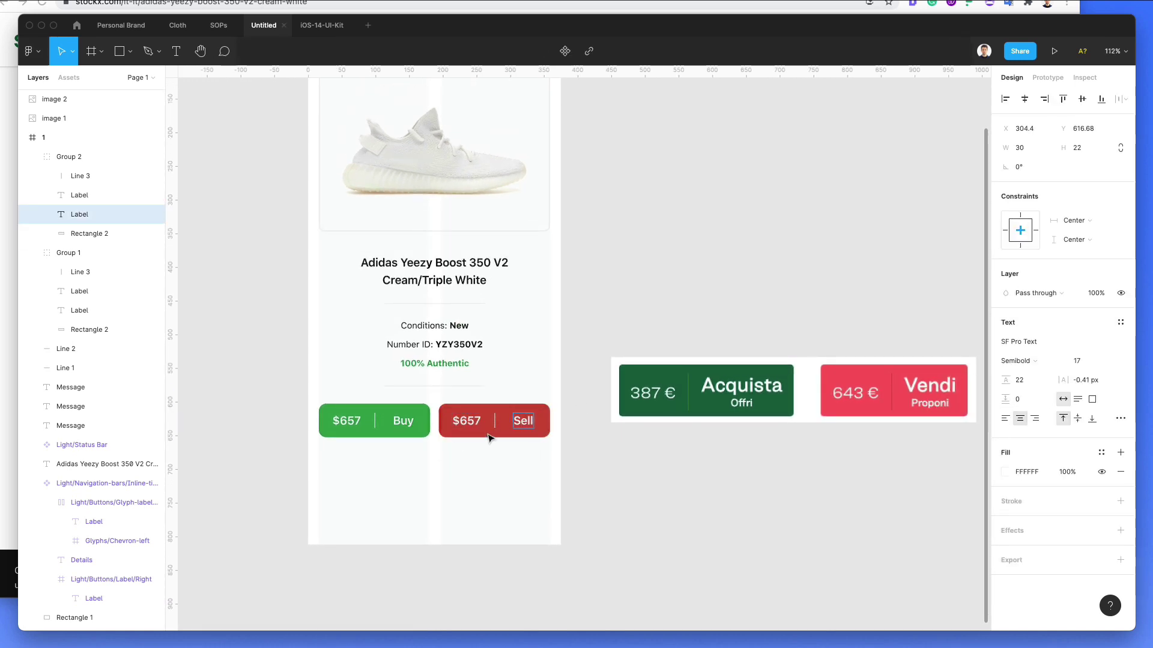
left_click(466, 420)
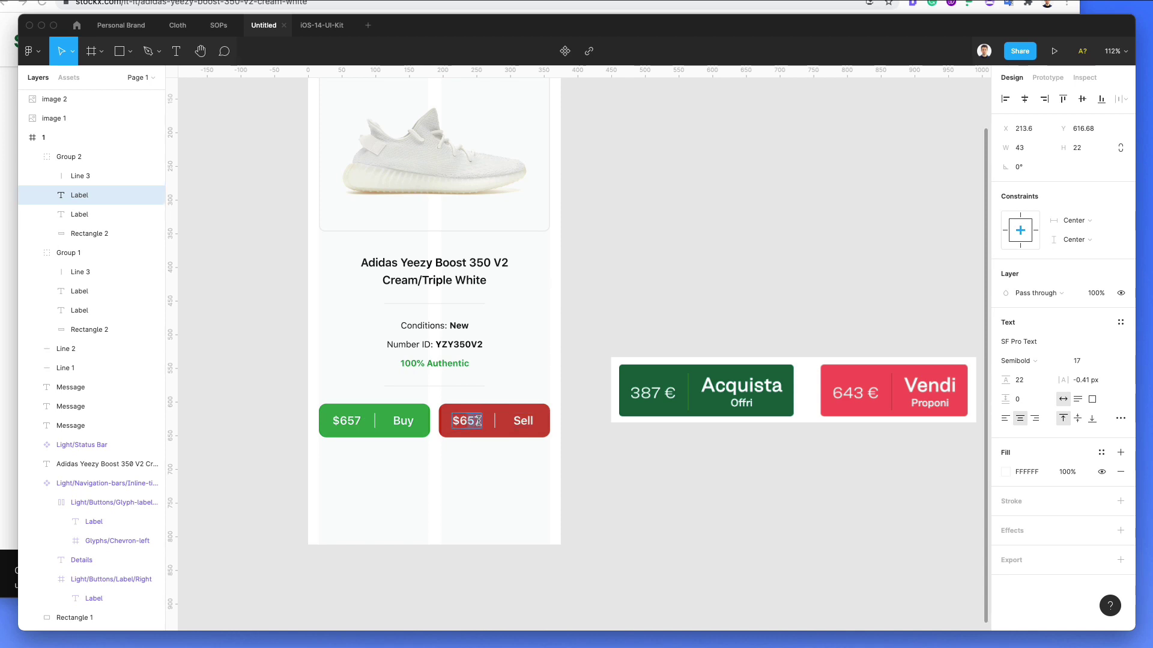
left_click(479, 457)
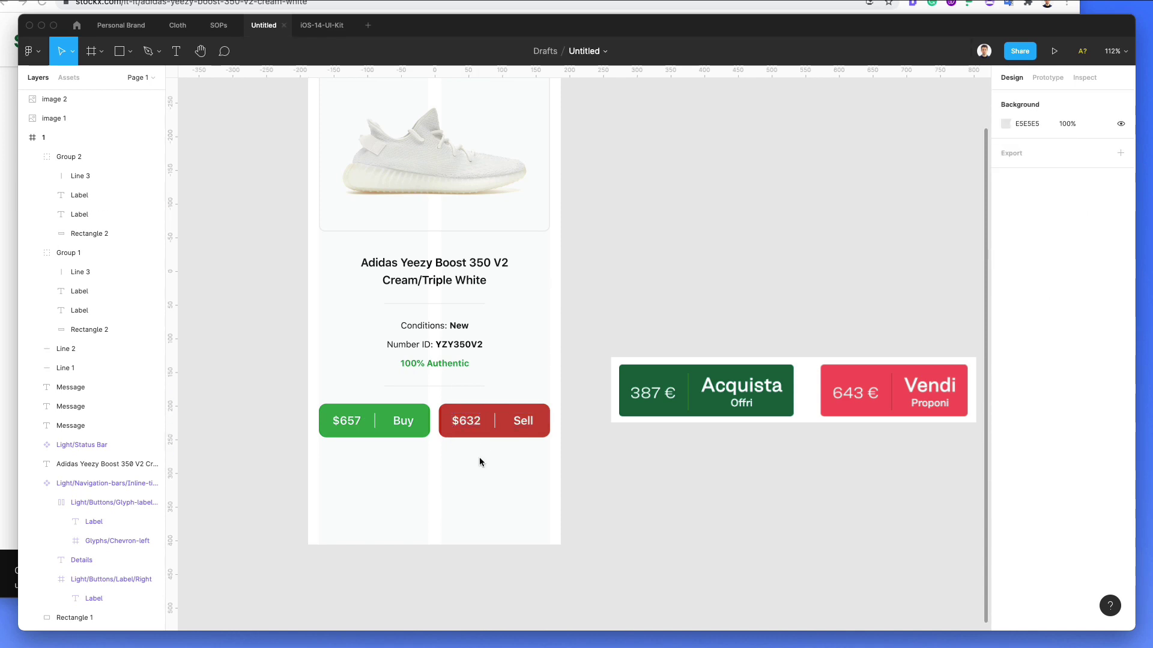
scroll(479, 457, "down", 3)
Step: Set the four price and Buy/Sell labels to font size 15
scroll(479, 458, "up", 2)
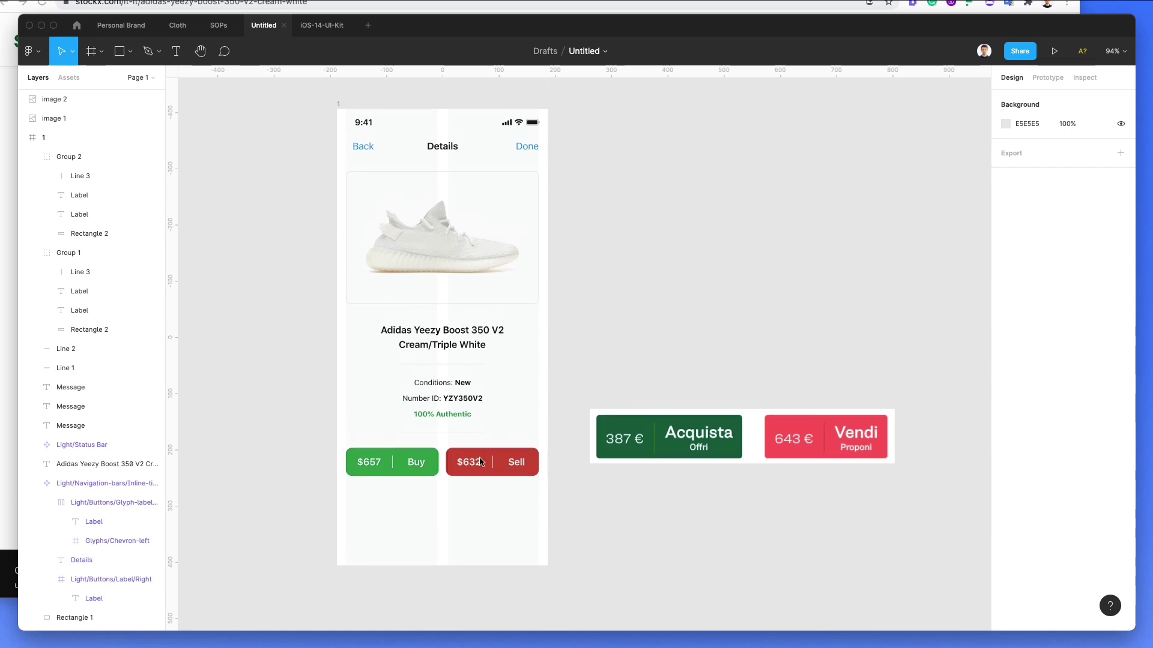
scroll(523, 419, "down", 1)
scroll(456, 456, "up", 5)
left_click(407, 455)
left_click(316, 459, "shift")
left_click(484, 455, "shift")
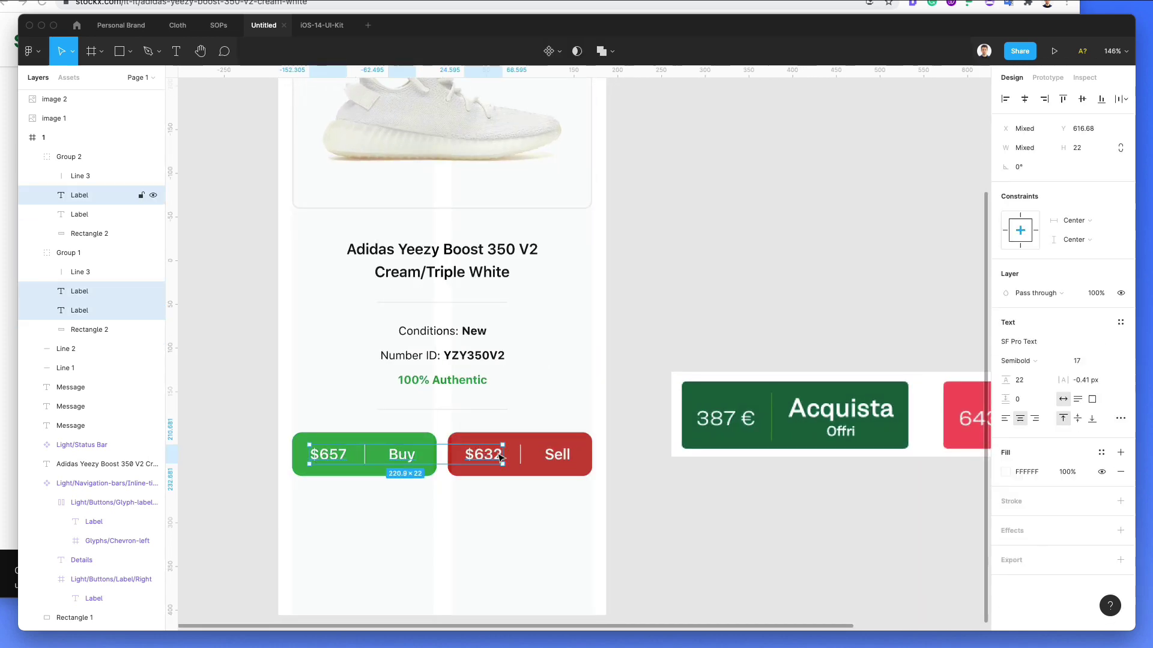
left_click(558, 457, "shift")
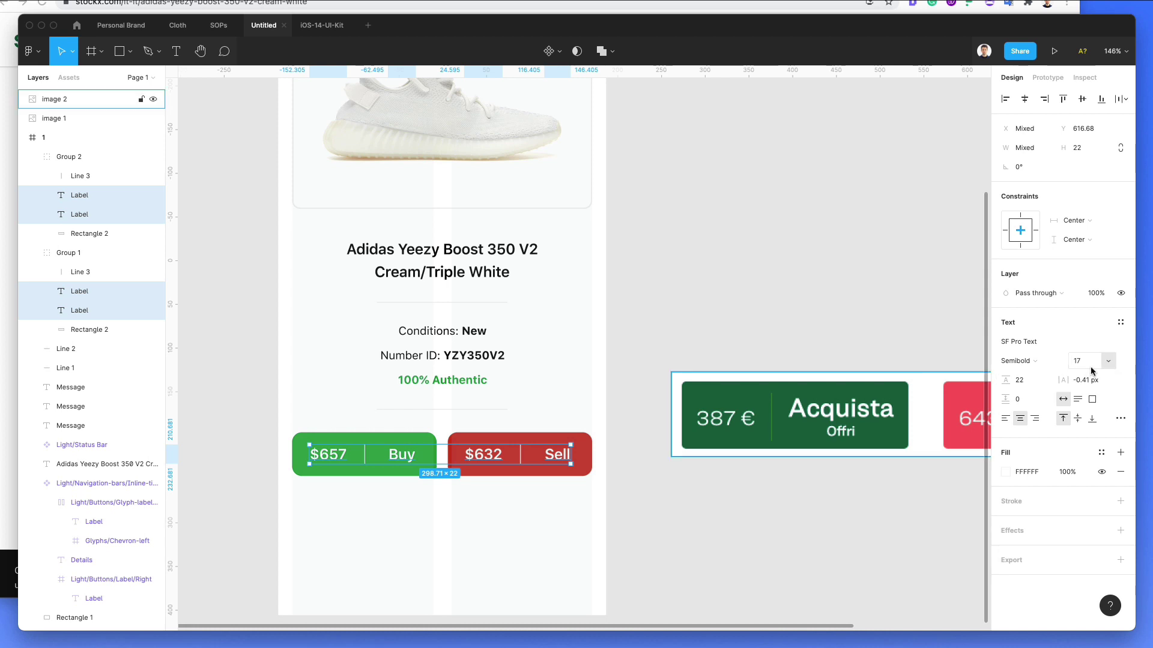
type("15")
key("Return")
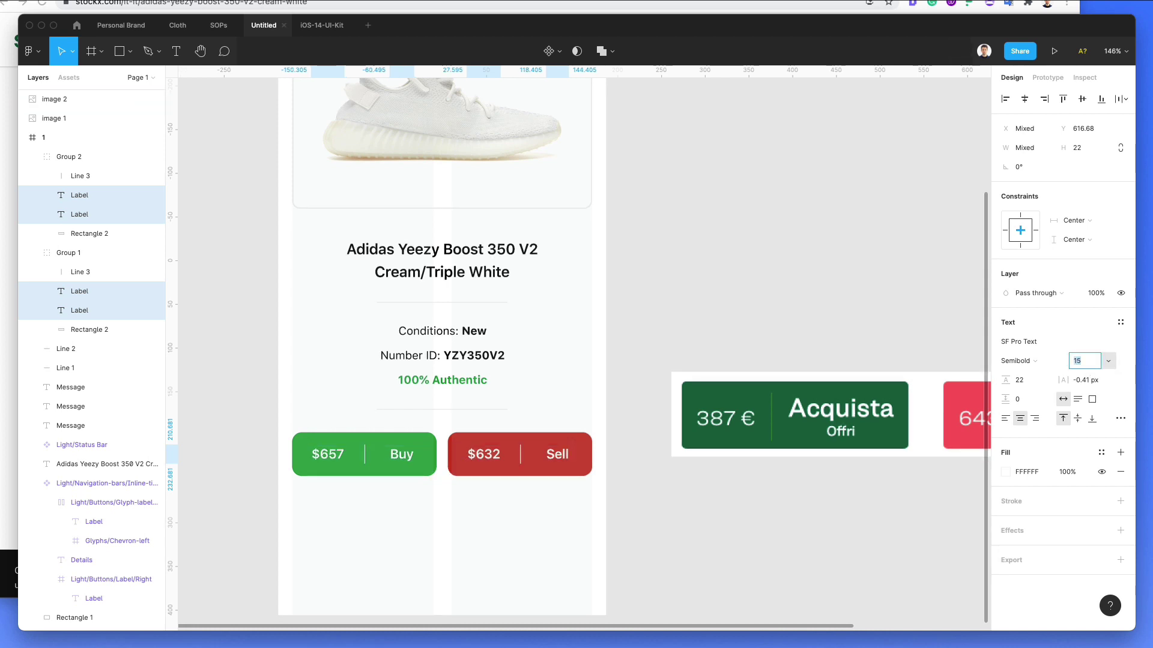
key("Escape")
Step: Shorten both button rectangles to about 41 px tall
left_click(540, 439)
left_click(378, 434, "shift")
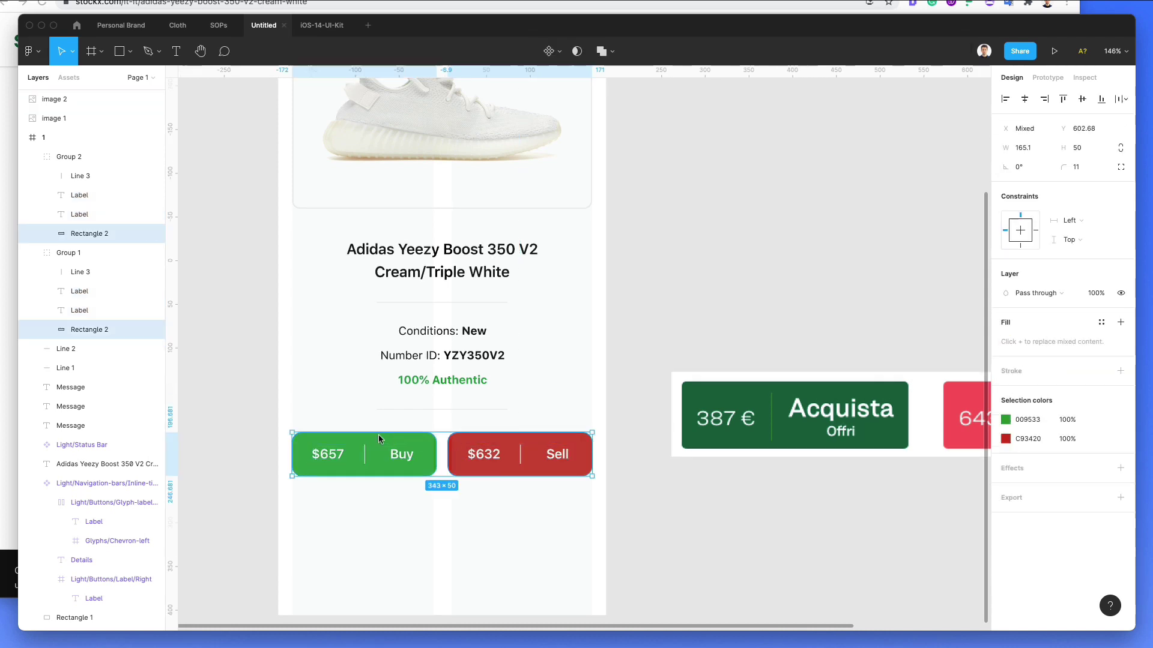
left_click_drag(388, 433, 387, 437)
key("Escape")
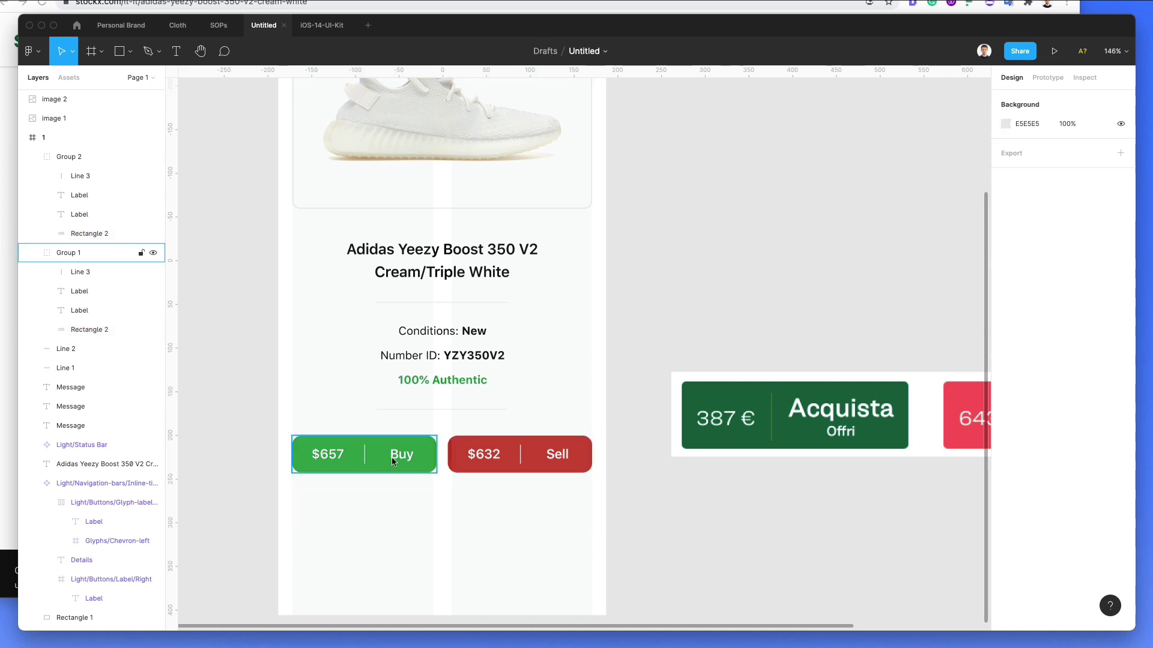
Step: Try a faded red button with hidden labels at 10% opacity, then restore it
scroll(438, 438, "down", 1)
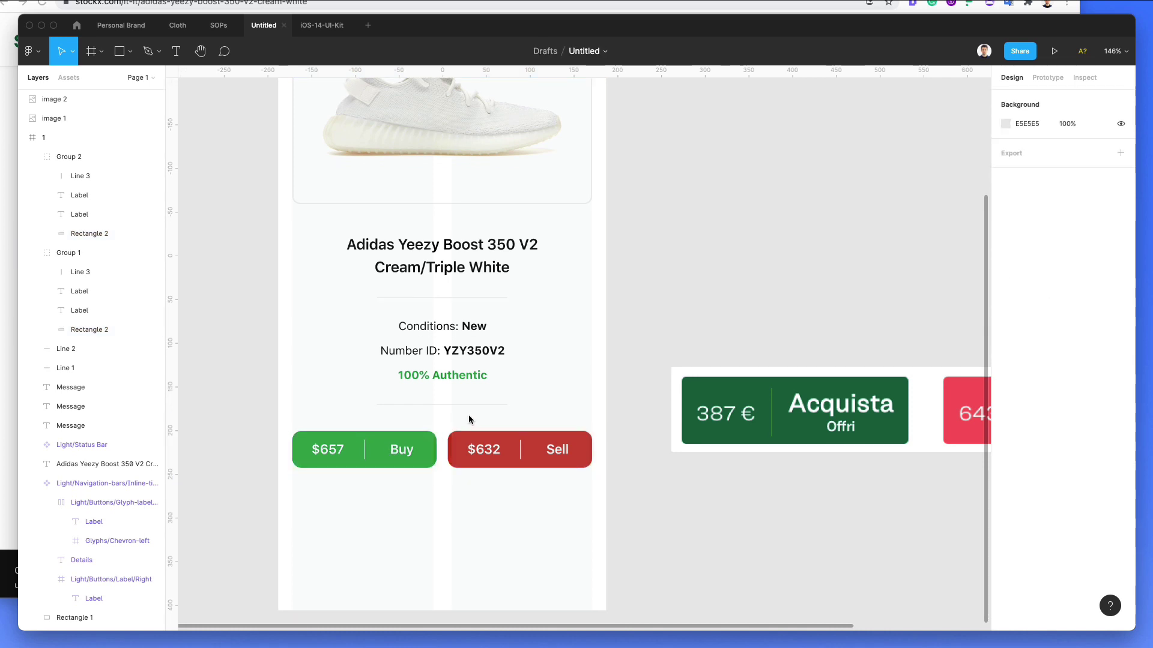
left_click(488, 451)
left_click(557, 449, "shift")
left_click(520, 449, "shift")
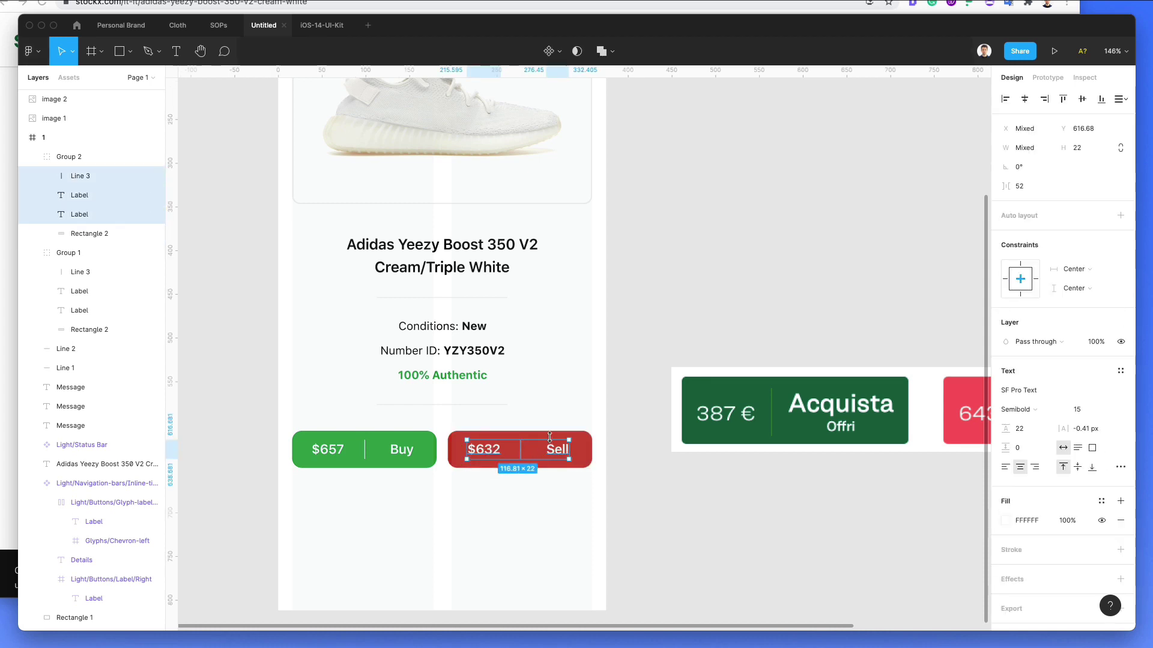
key("super+alt+v")
left_click(557, 439)
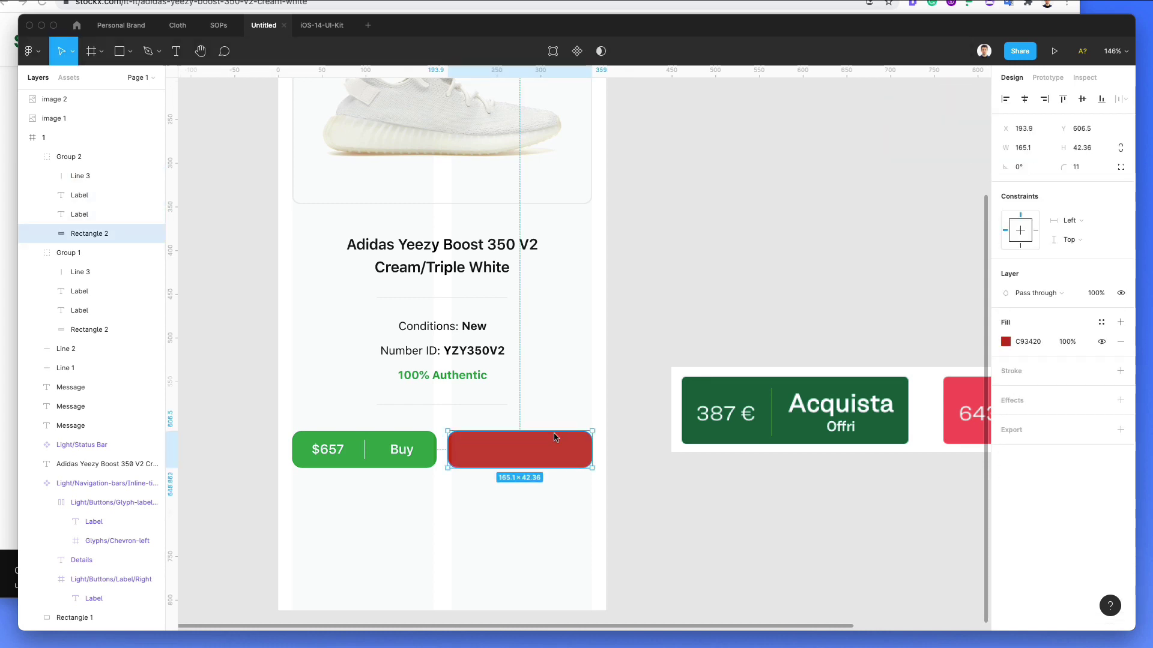
key("1")
left_click(587, 398)
scroll(585, 399, "down", 4)
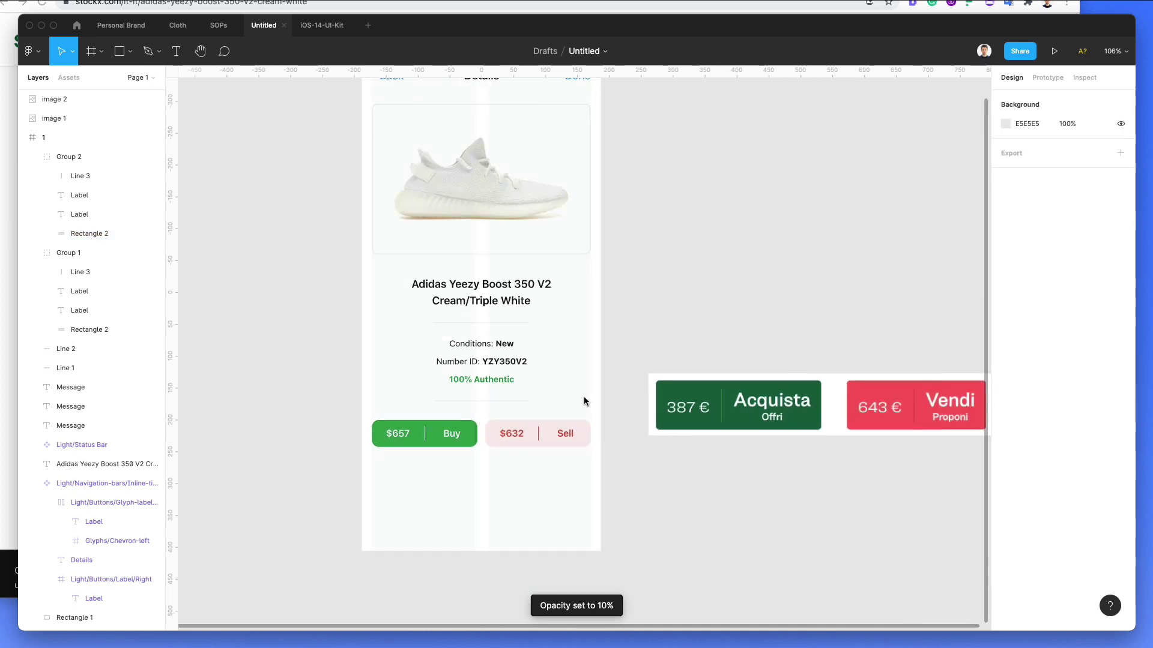
scroll(584, 401, "down", 3)
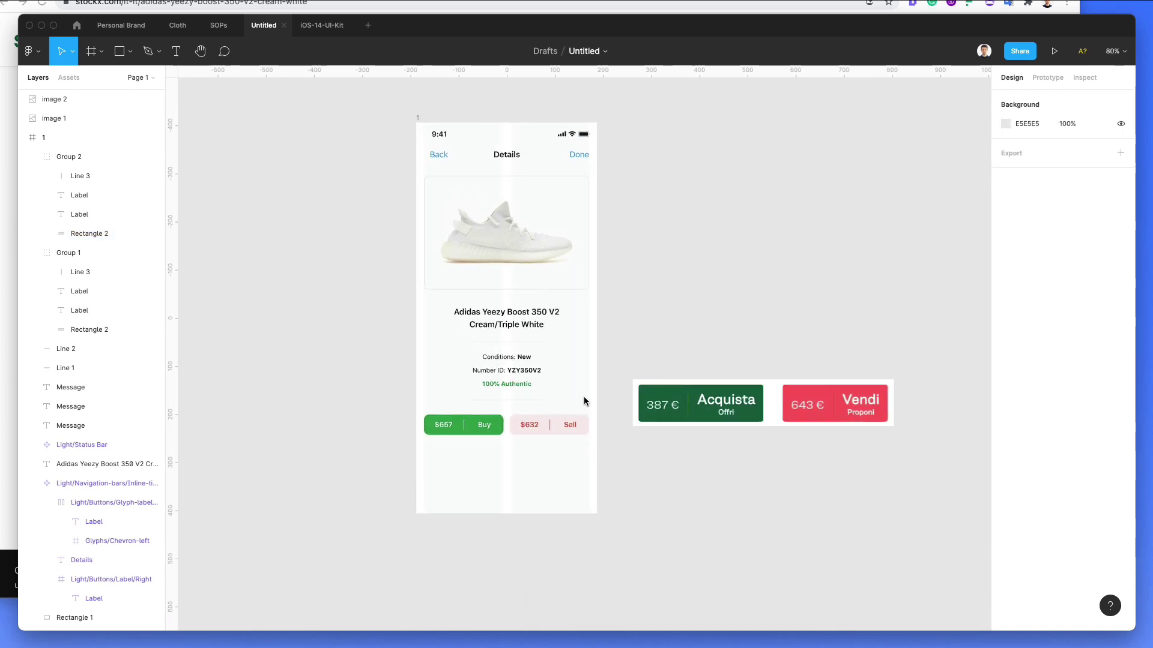
key("super+z")
key("super+z")
left_click(584, 391)
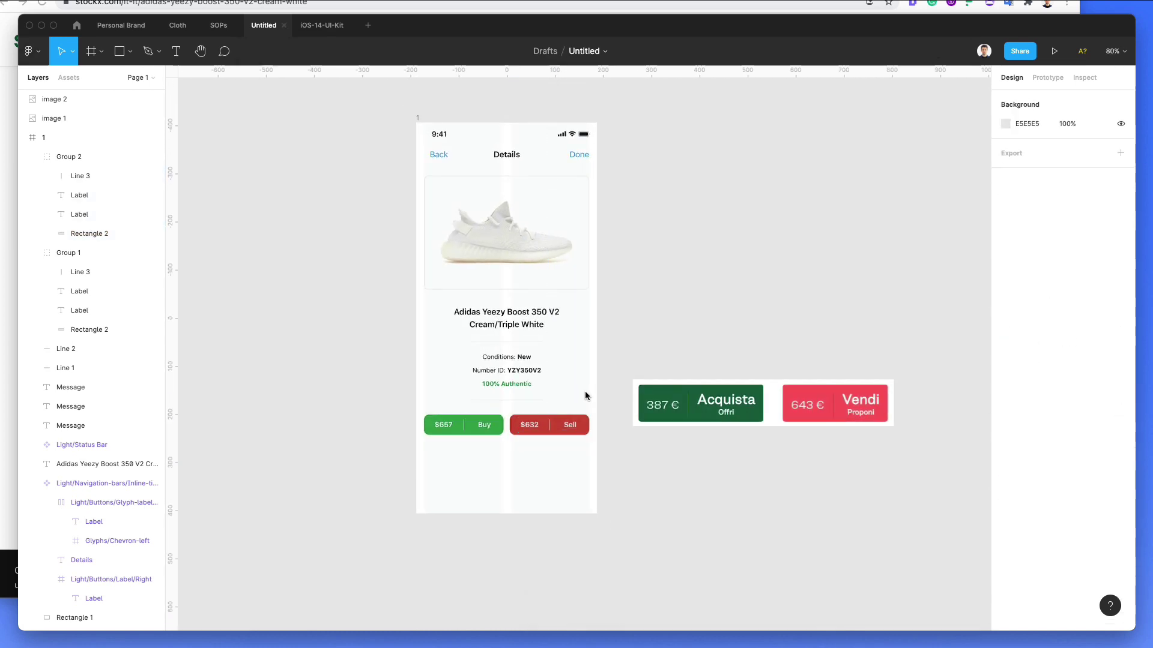
scroll(583, 393, "up", 4)
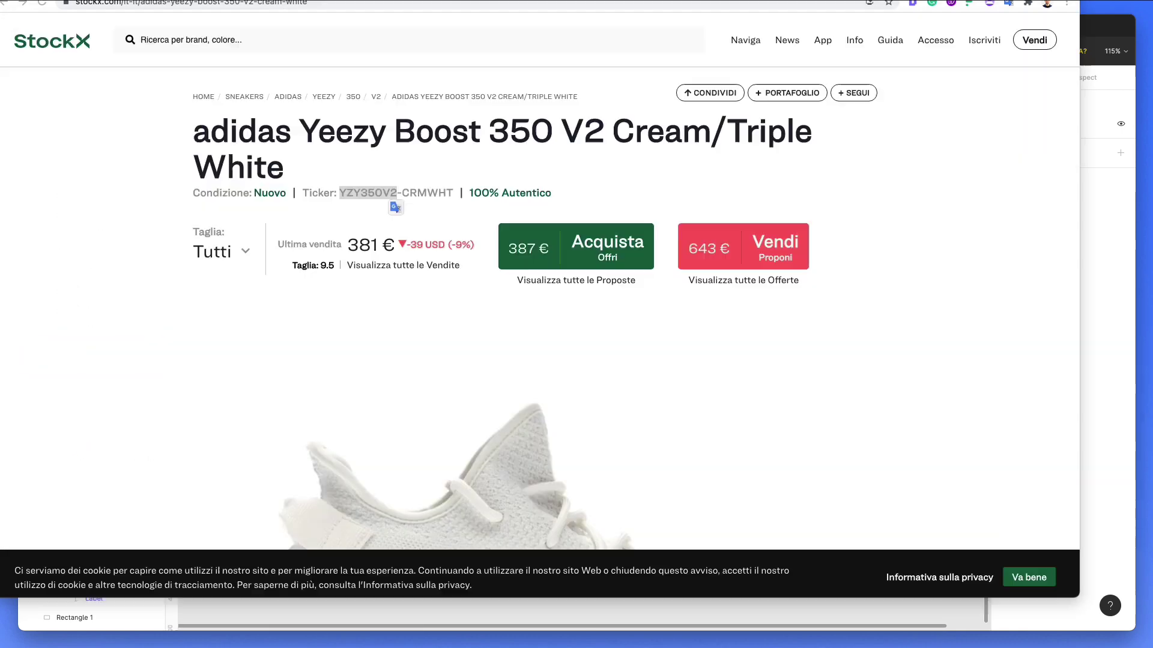
Step: Scroll through the StockX product page to review its layout
left_click(303, 9)
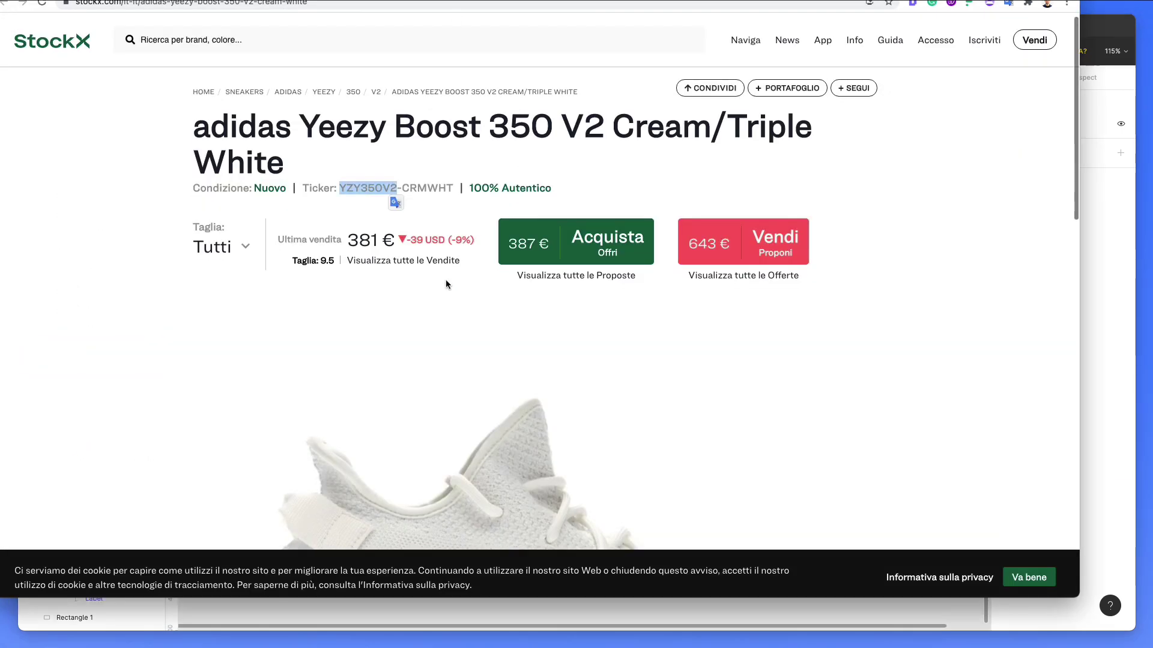
scroll(445, 280, "down", 20)
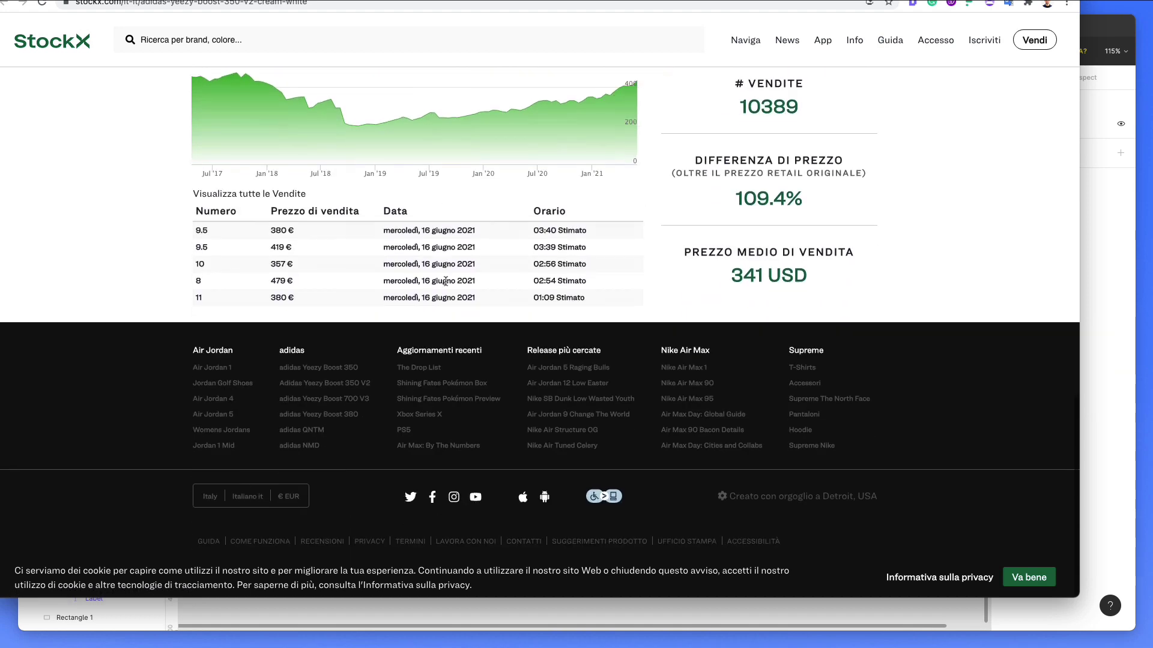
scroll(446, 281, "up", 20)
scroll(445, 285, "down", 5)
scroll(447, 289, "down", 2)
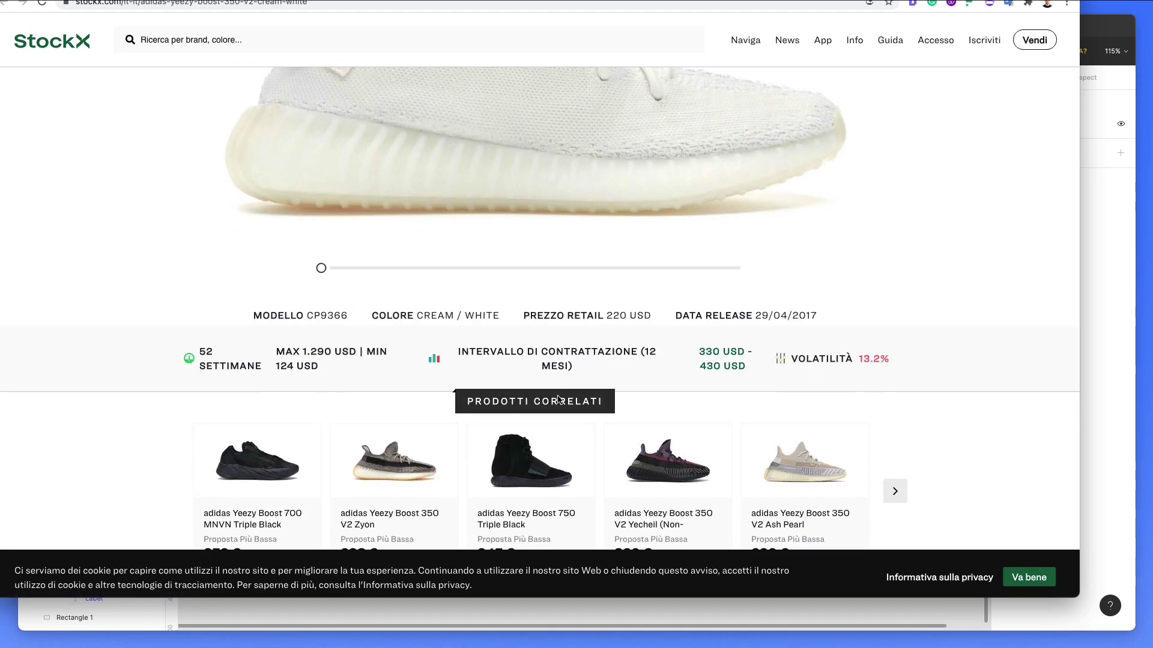
scroll(552, 403, "down", 3)
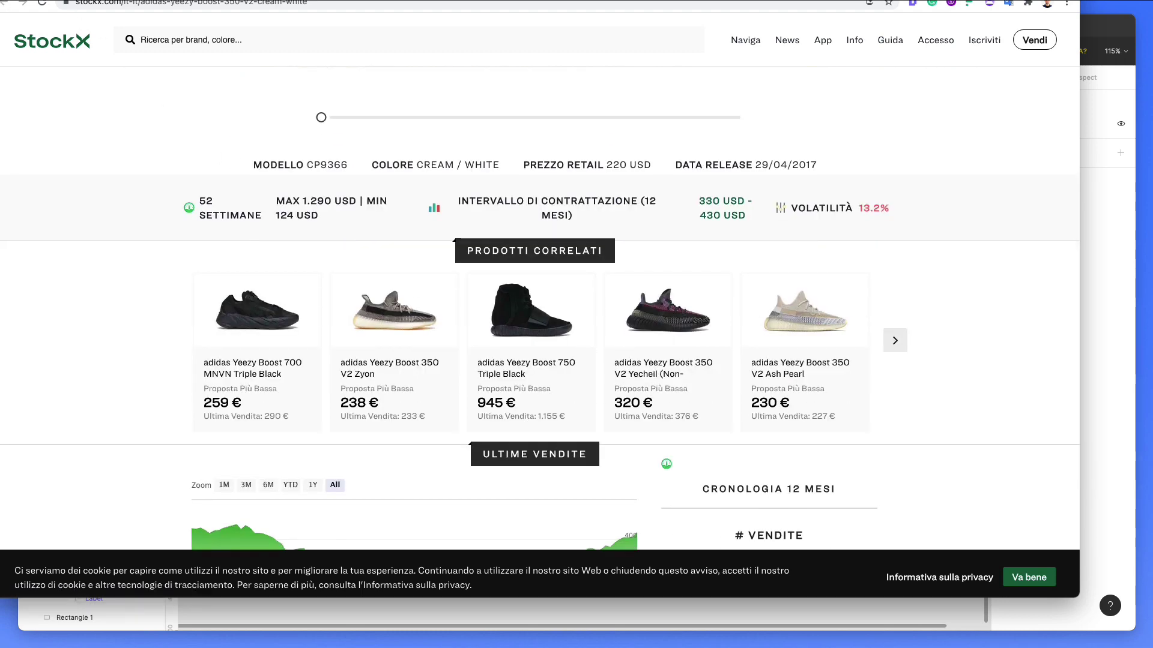
Step: Browse the white Yeezy image results, back out of the warning page, and return to Figma
key("ctrl+w")
left_click(230, 247)
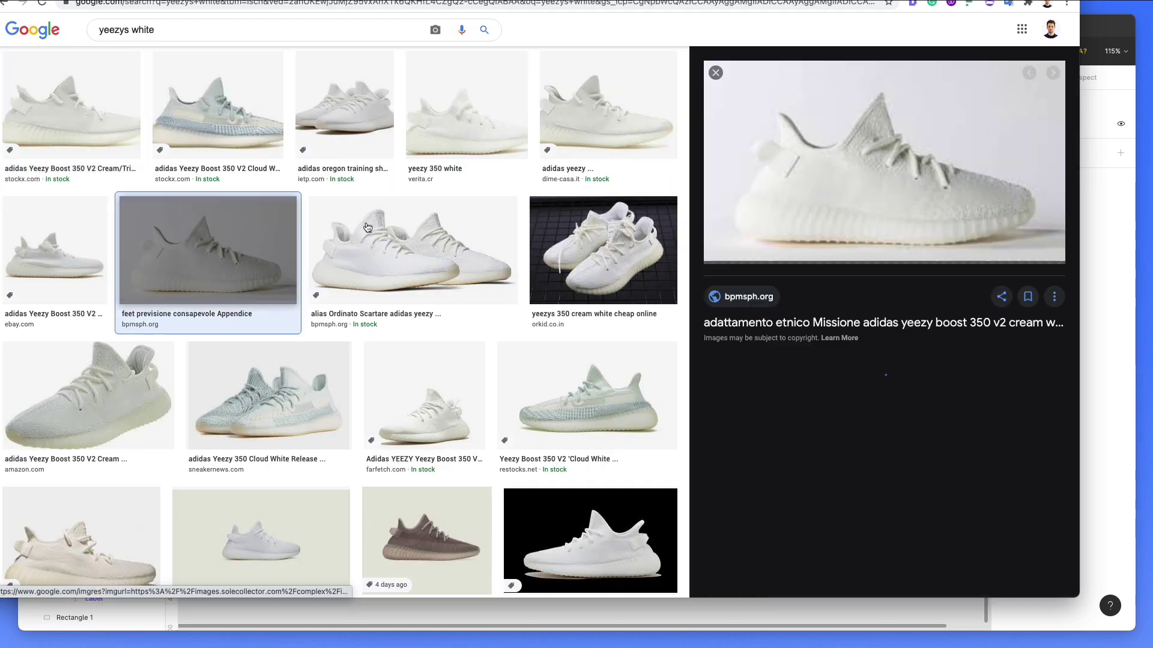
left_click(430, 141)
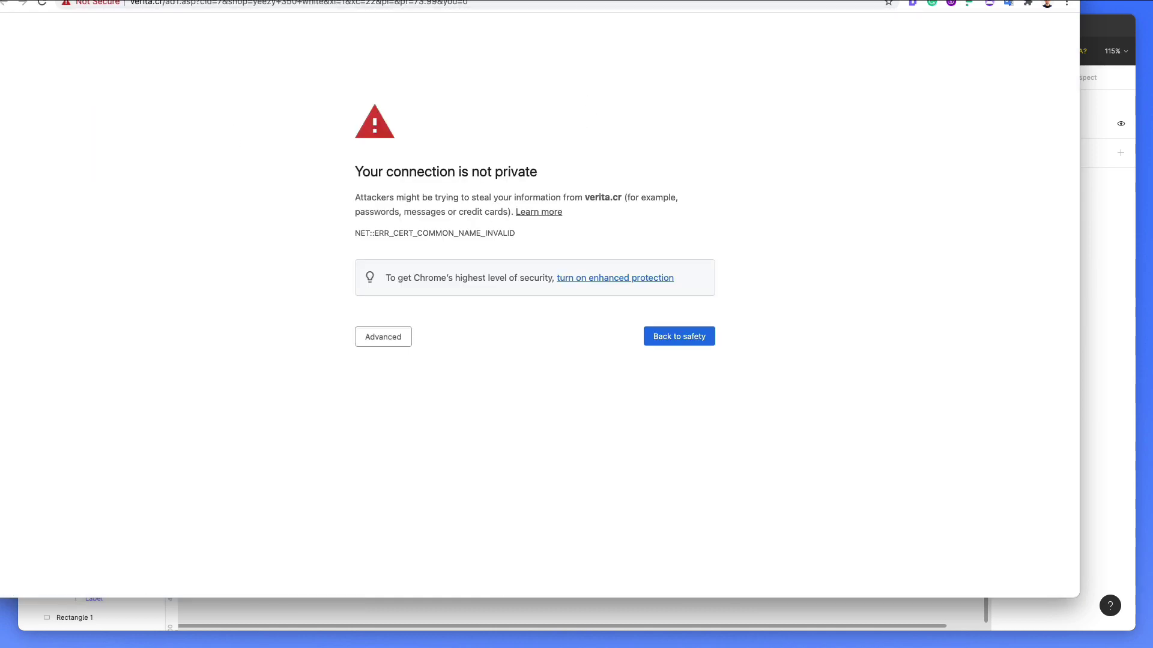
key("super+bracketleft")
left_click(71, 105)
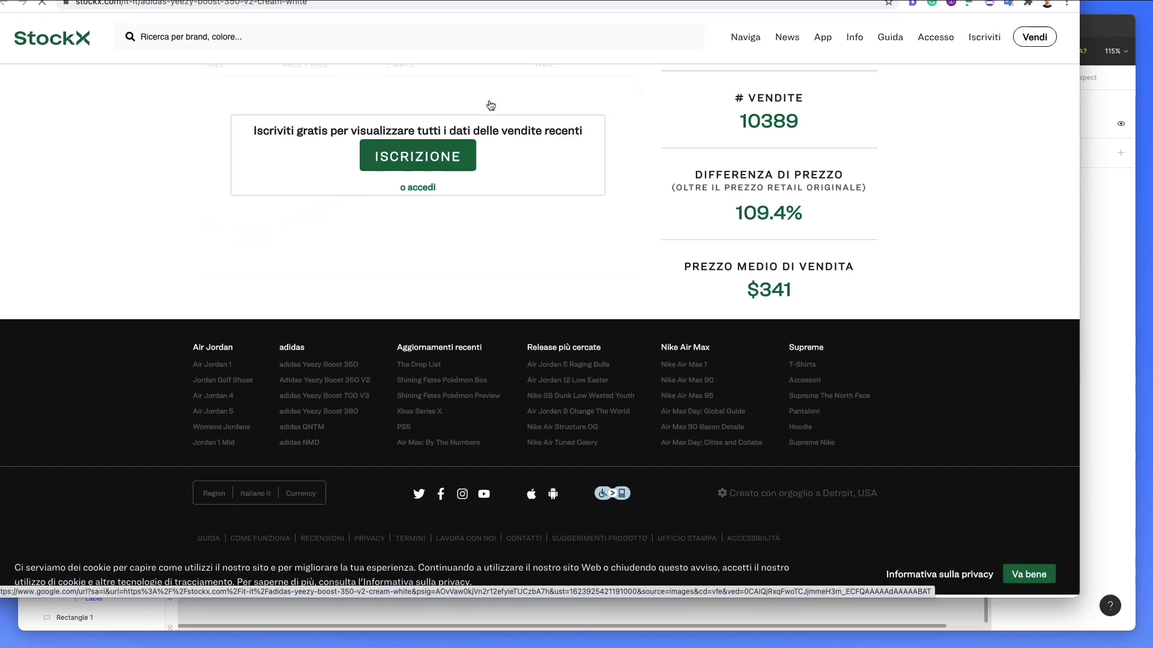
scroll(486, 103, "up", 2)
left_click(1114, 265)
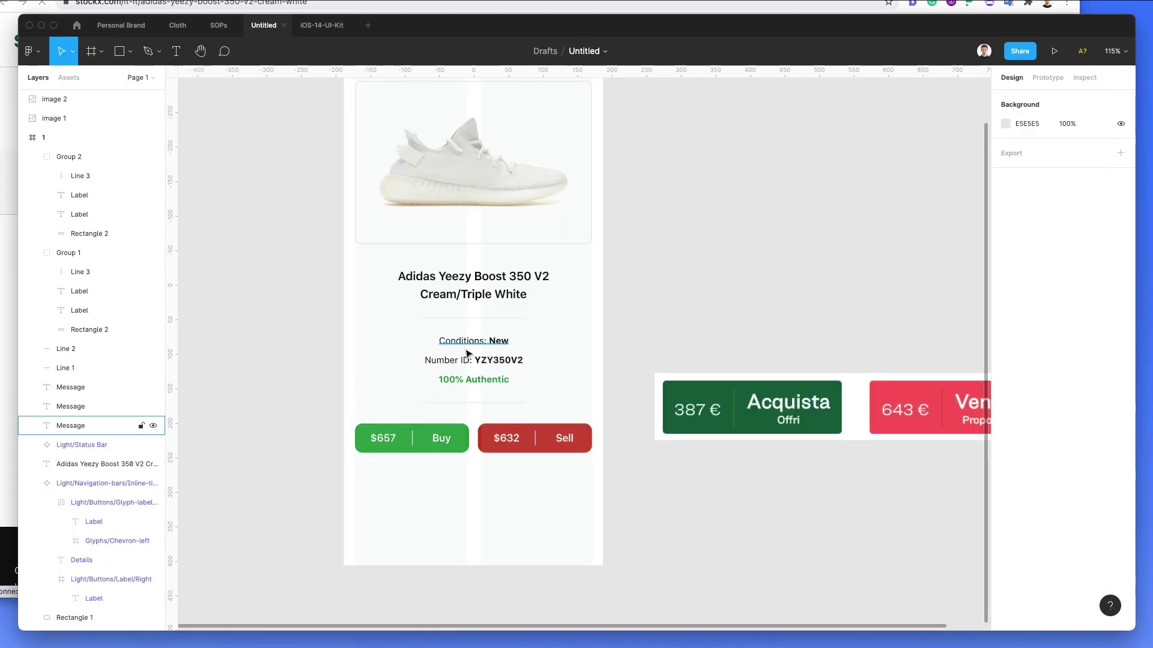
Step: Duplicate the Conditions: New text below the buttons, paste in a Lorem Ipsum paragraph, and widen it to 342 px
left_click_drag(467, 354, 472, 487)
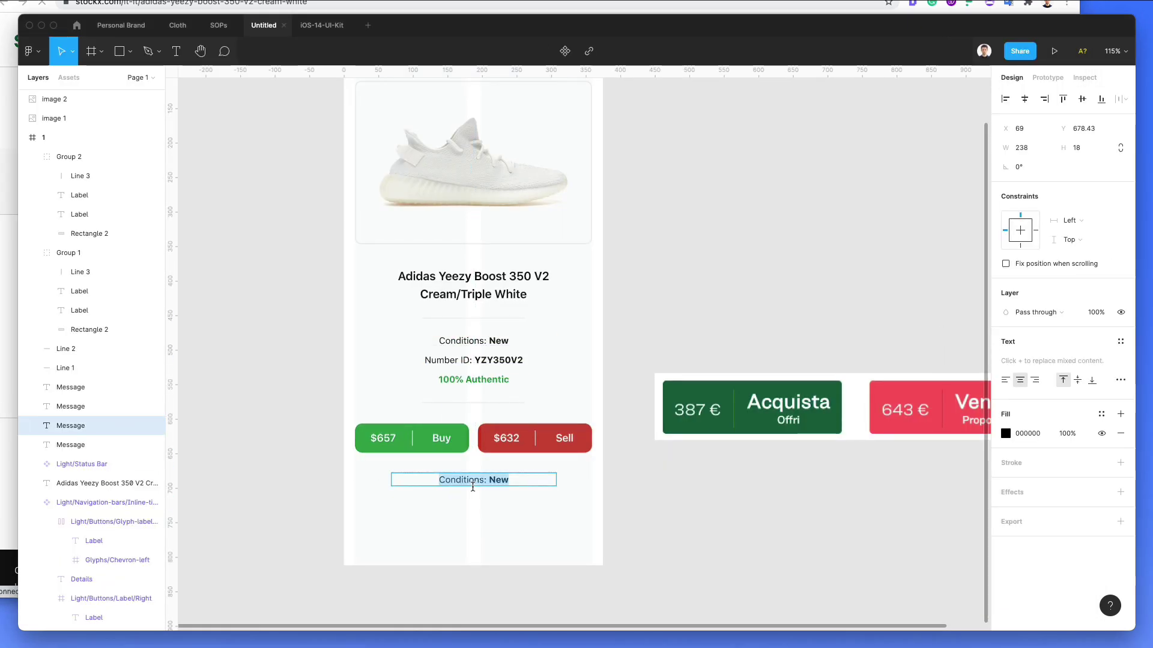
key("BackSpace")
key("ctrl+v")
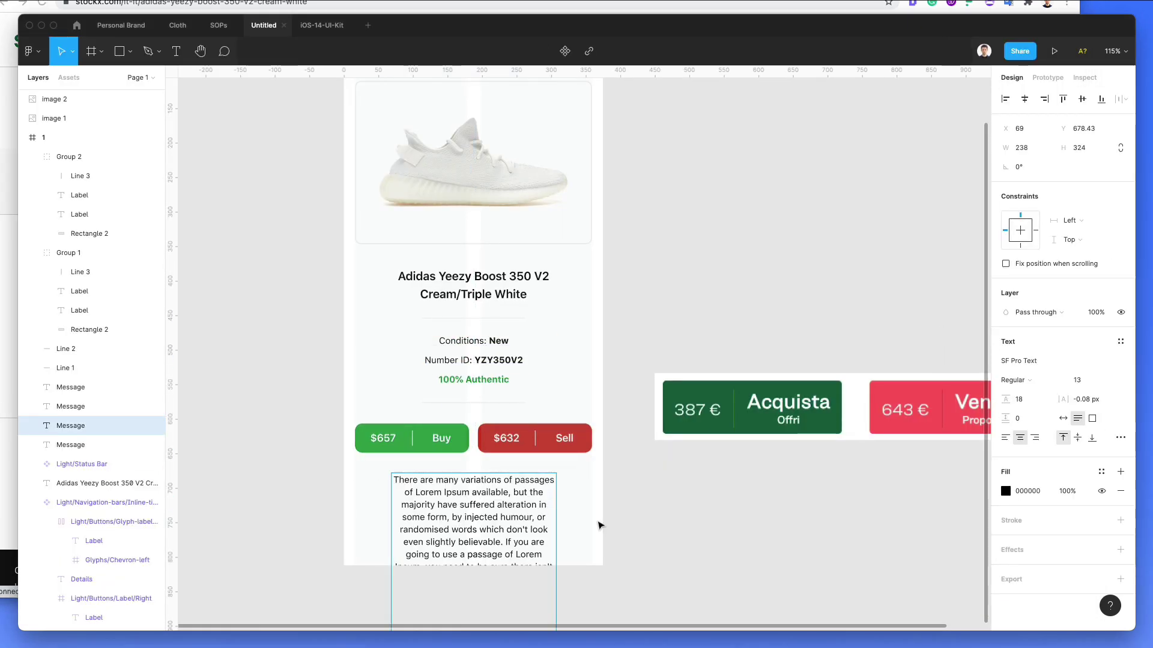
left_click_drag(555, 526, 592, 525)
Step: Delete the paragraph's text from 'If you are' to the end
key("Return")
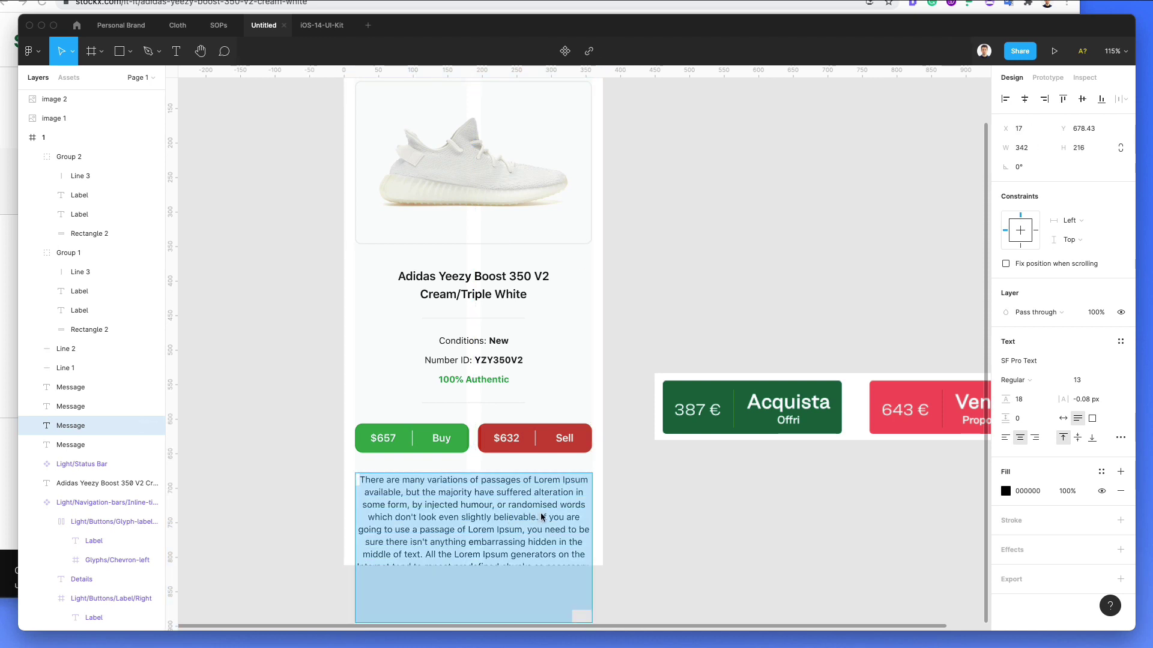
left_click(541, 513)
key("super+shift+Down")
key("BackSpace")
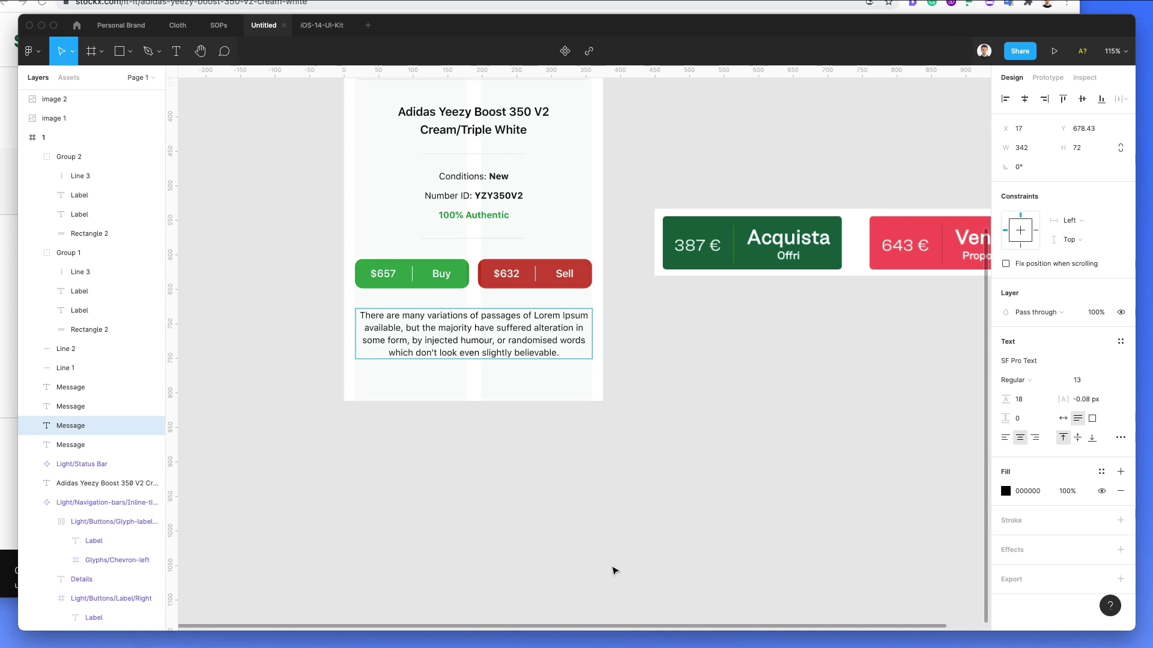
key("Escape")
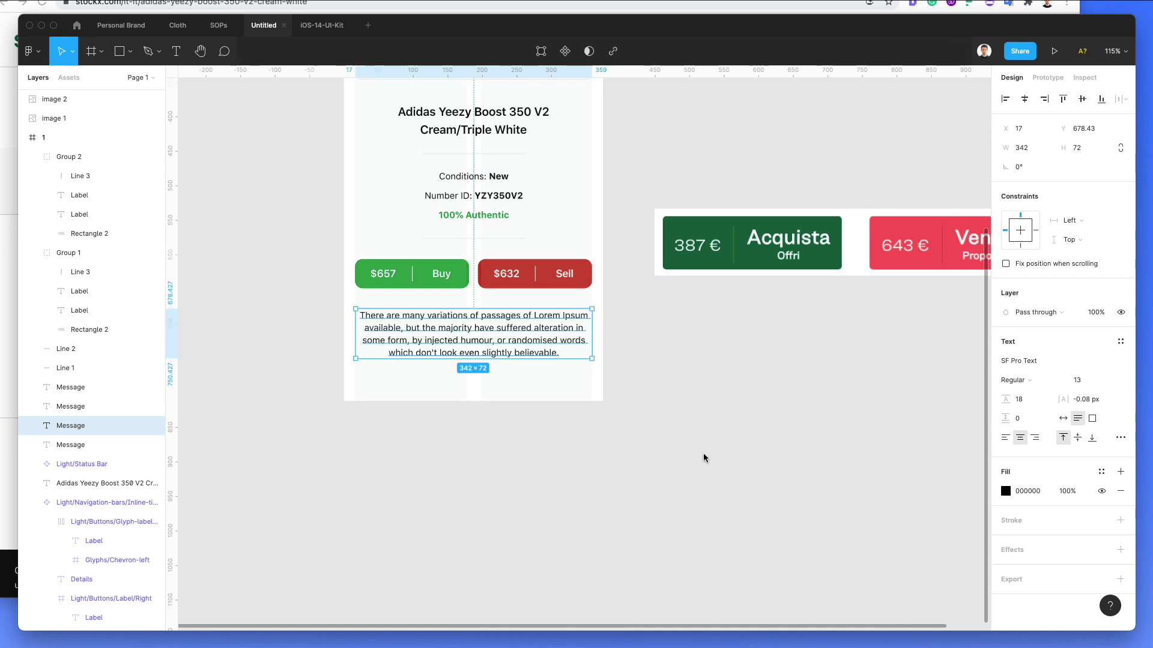
Step: Raise the paragraph's line height from 18 to 26 and trim it to end at 'randomised.'
scroll(840, 471, "up", 2)
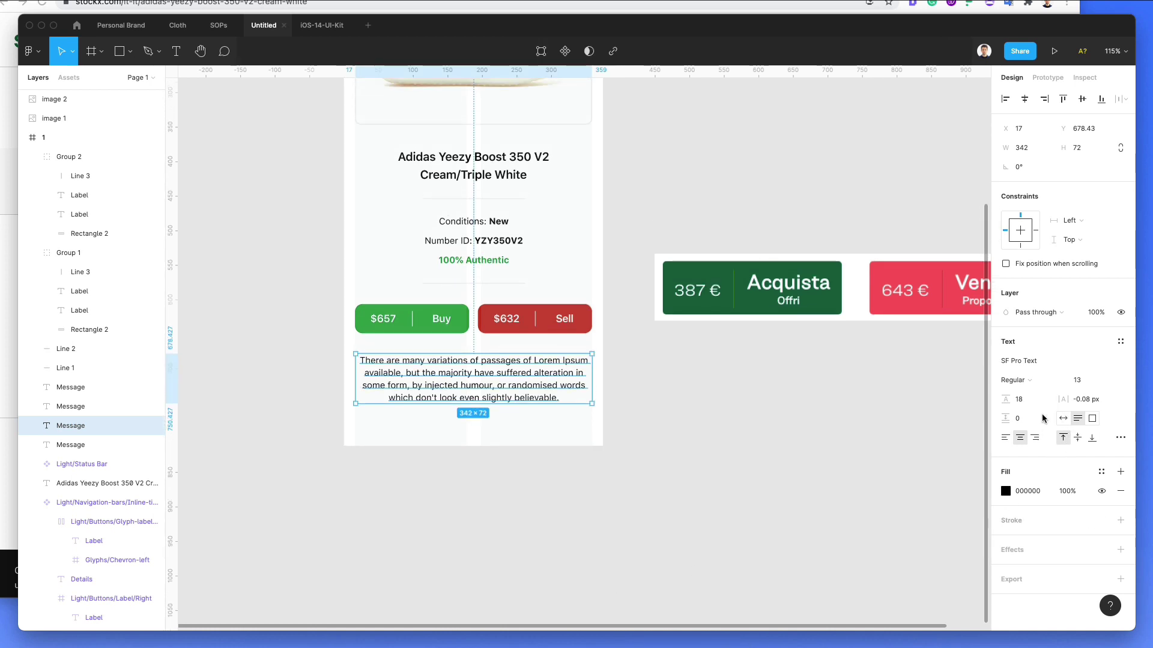
left_click_drag(1009, 399, 1018, 399)
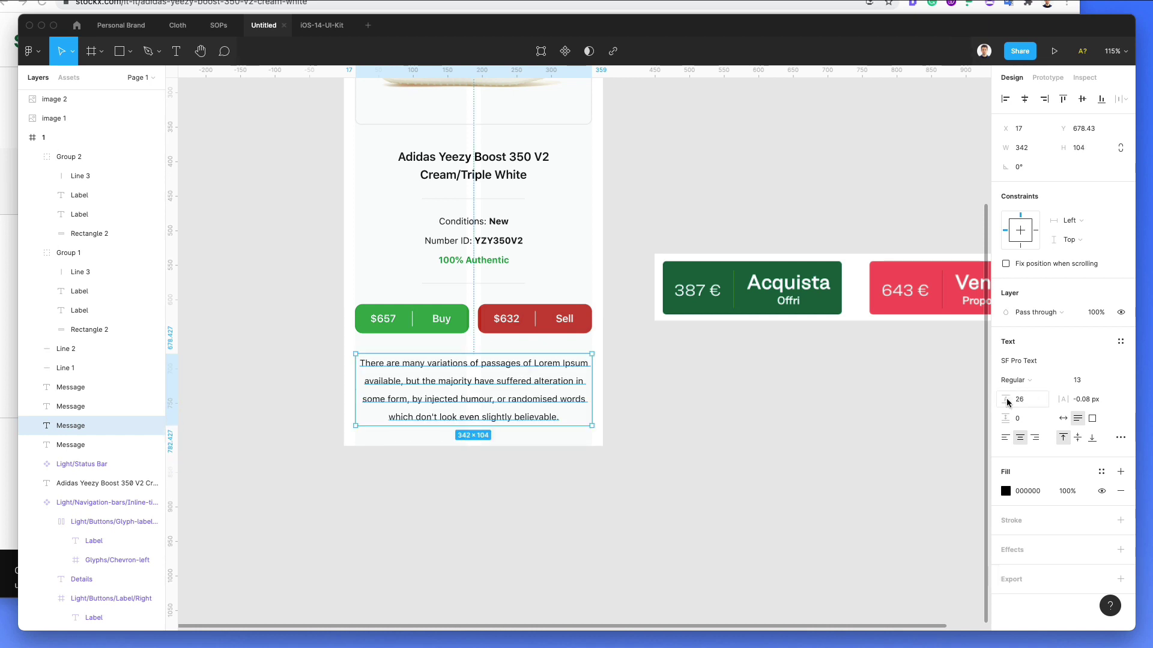
key("Return")
left_click_drag(558, 399, 653, 452)
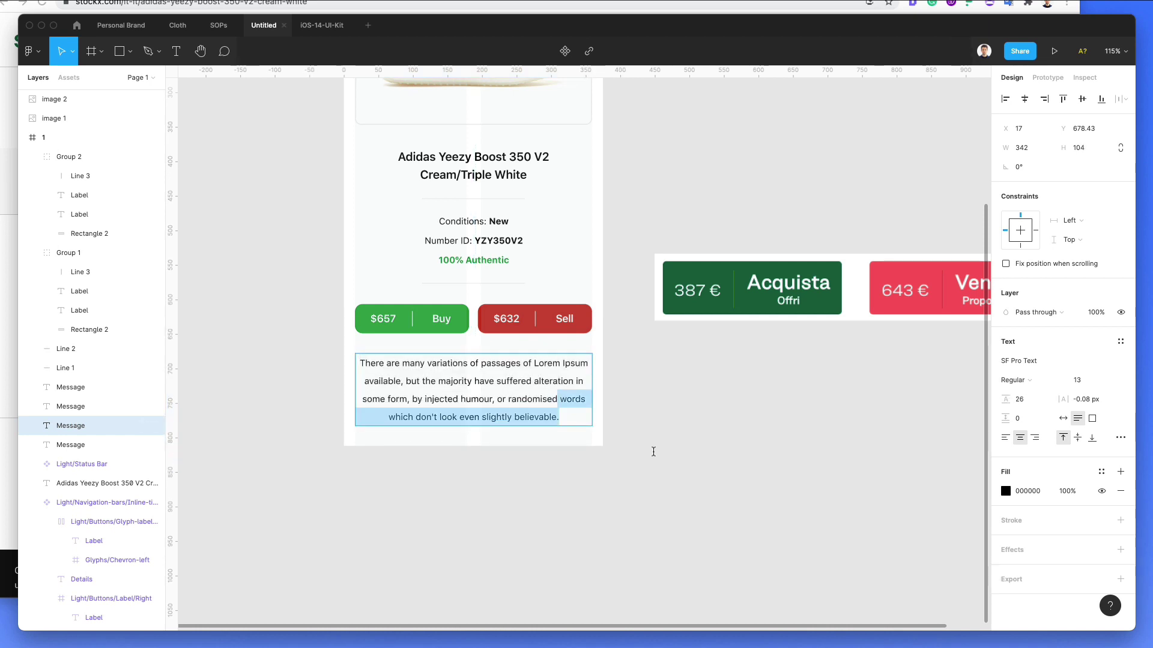
type(".")
key("Escape")
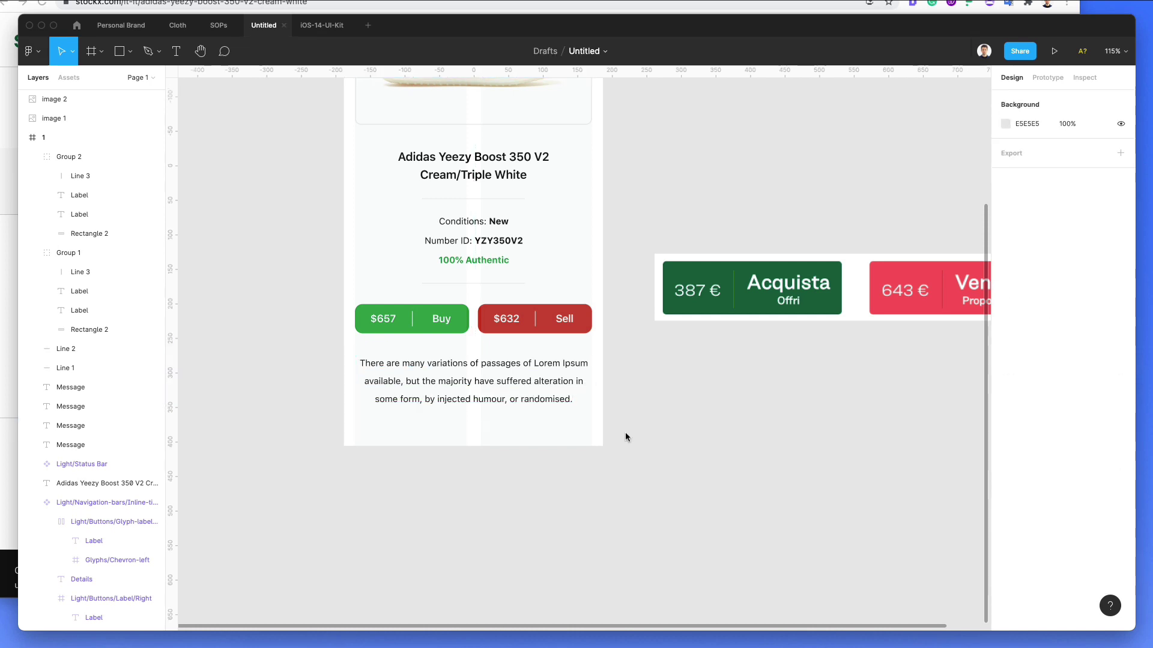
Step: Set the paragraph's text fill colour to grey 575757
scroll(625, 431, "up", 2)
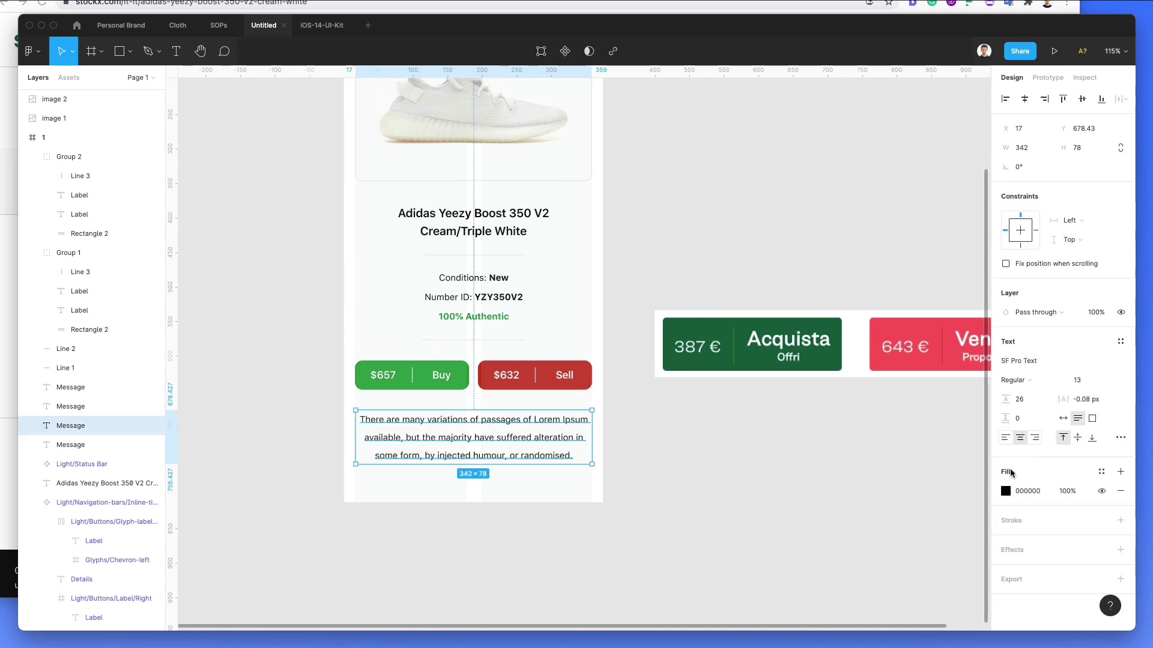
left_click(1006, 490)
left_click(887, 433)
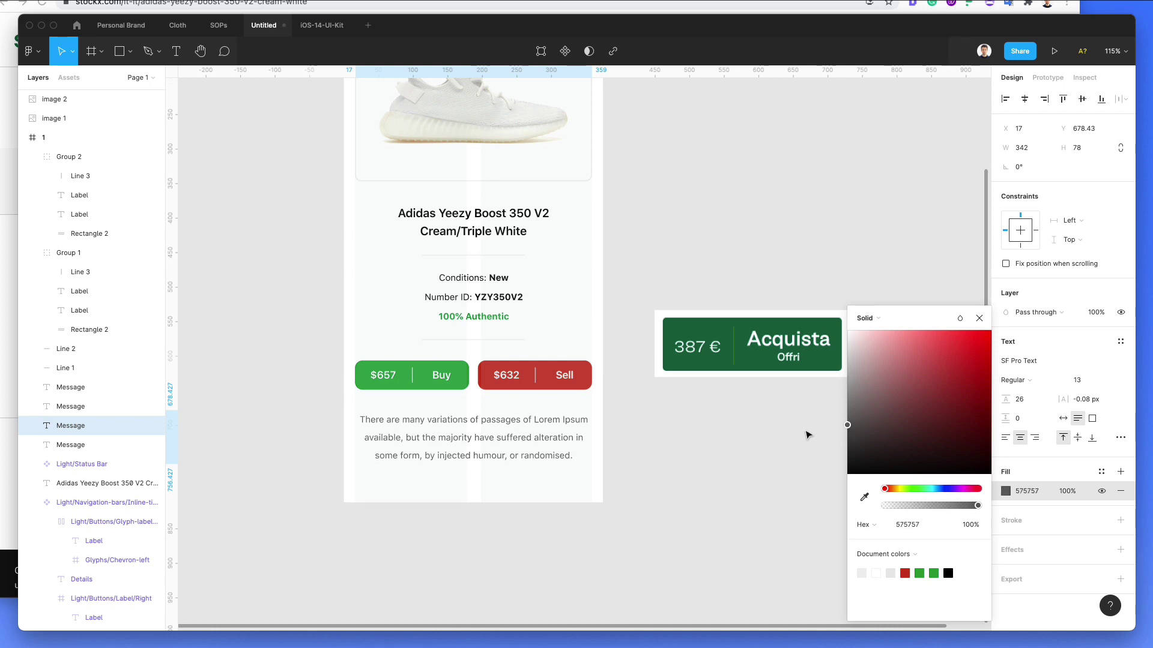
left_click_drag(806, 427, 689, 433)
left_click(628, 430)
scroll(628, 430, "down", 3)
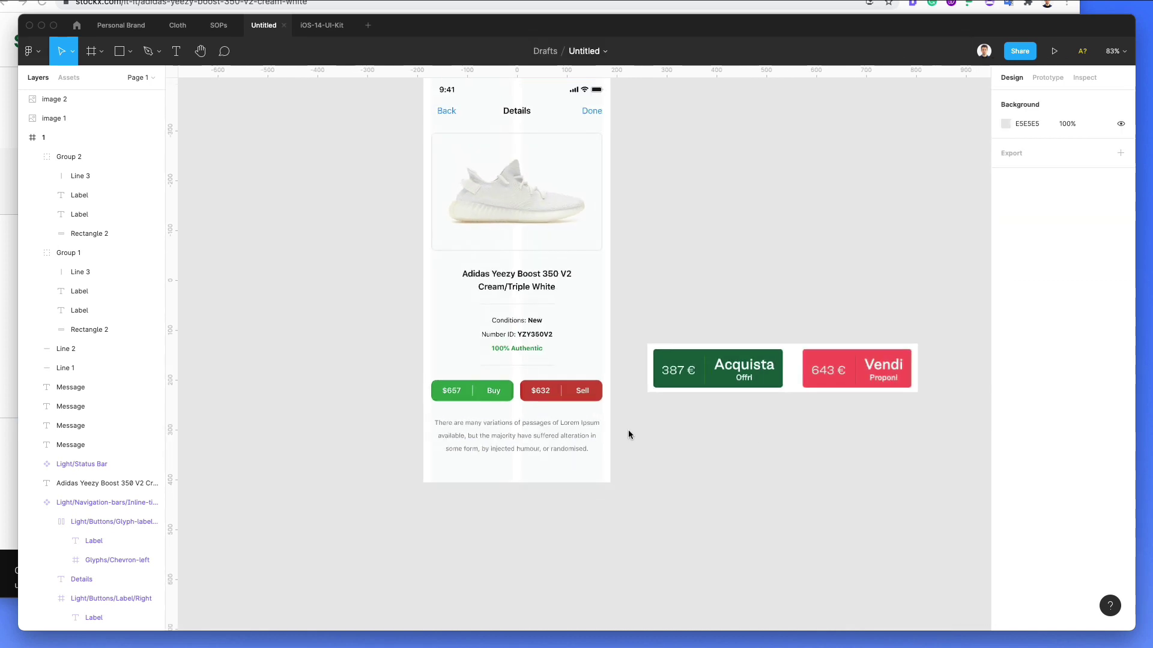
Step: Nudge the Buy/Sell buttons and description paragraph slightly lower with the arrow keys
left_click(508, 434)
left_click_drag(419, 378, 593, 452)
key("Down")
key("Down")
key("Down")
key("Down")
key("Down")
key("Down")
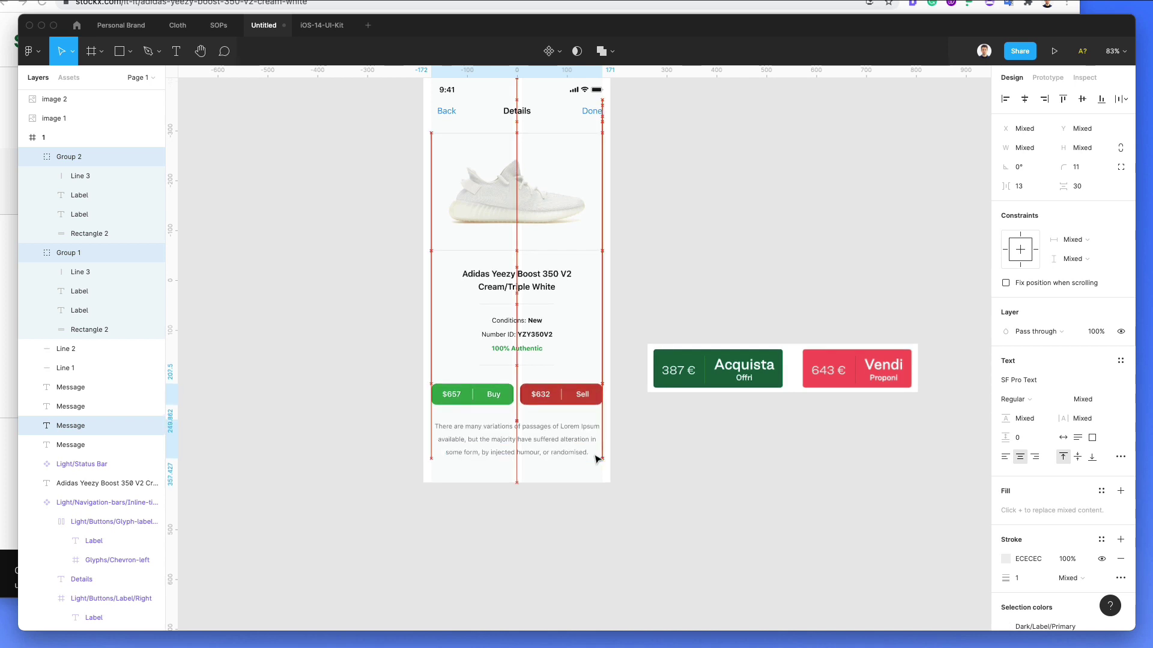
key("Up")
key("Up")
key("Down")
left_click(650, 433)
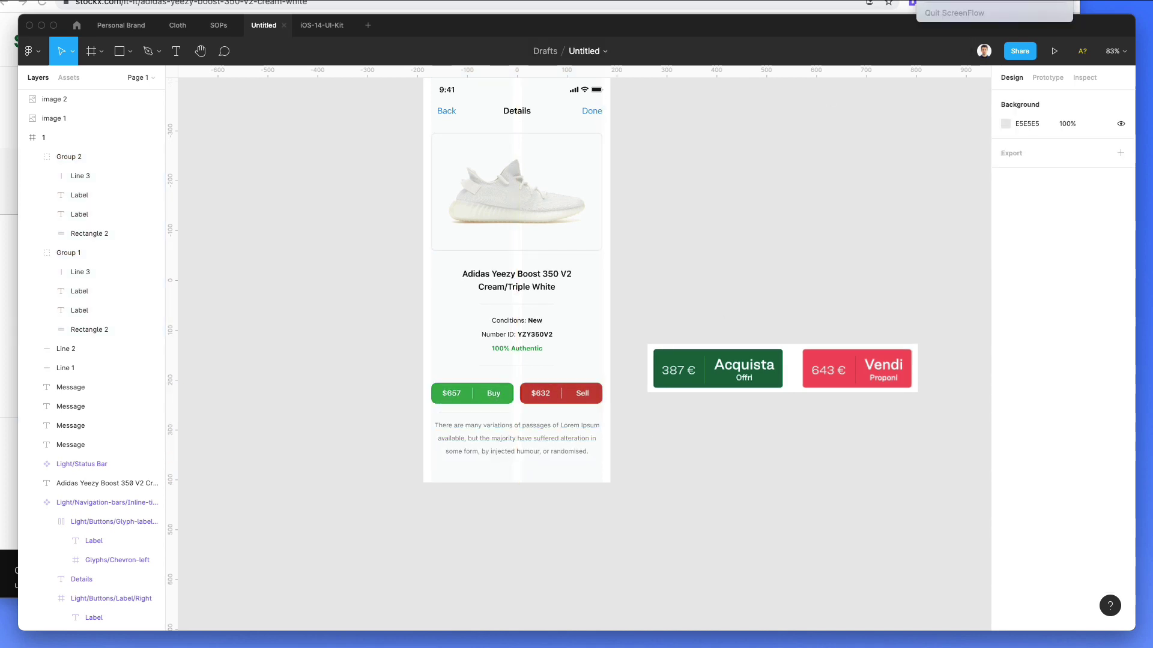
Step: Delete the Acquista/Vendi reference image from the canvas
scroll(756, 252, "up", 3)
scroll(758, 259, "right", 2)
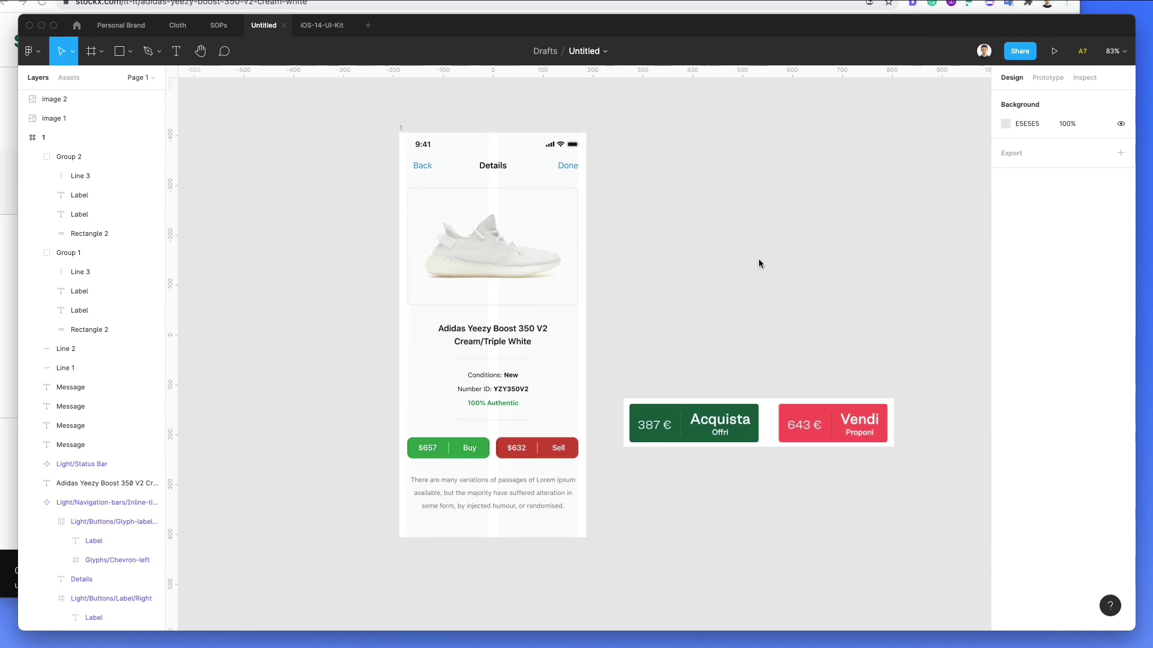
left_click(813, 424)
key("Delete")
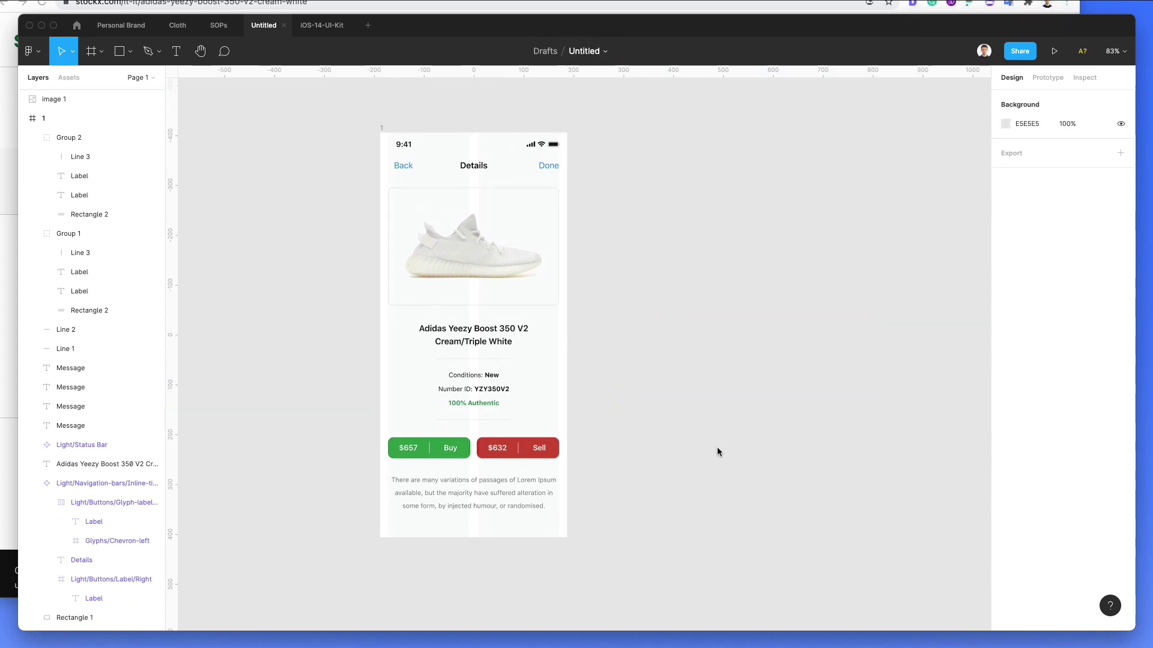
scroll(619, 286, "right", 2)
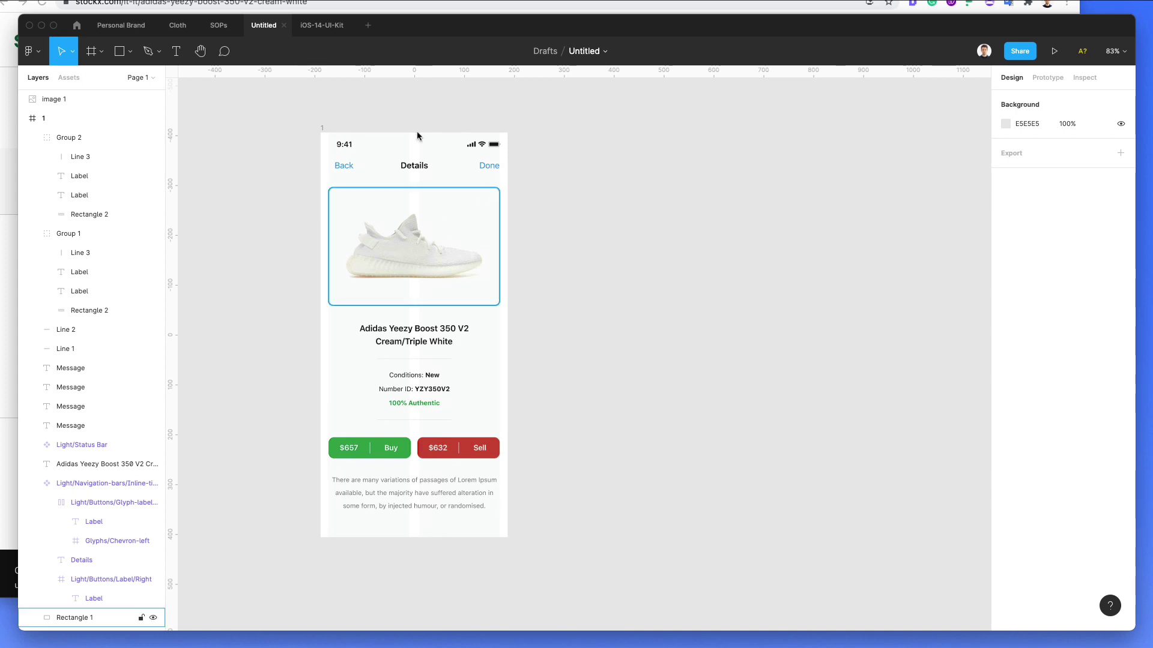
left_click(326, 134)
Step: Duplicate frame 1 beside itself and move image 1 inside frame 1 in Layers
left_click_drag(475, 186, 591, 196)
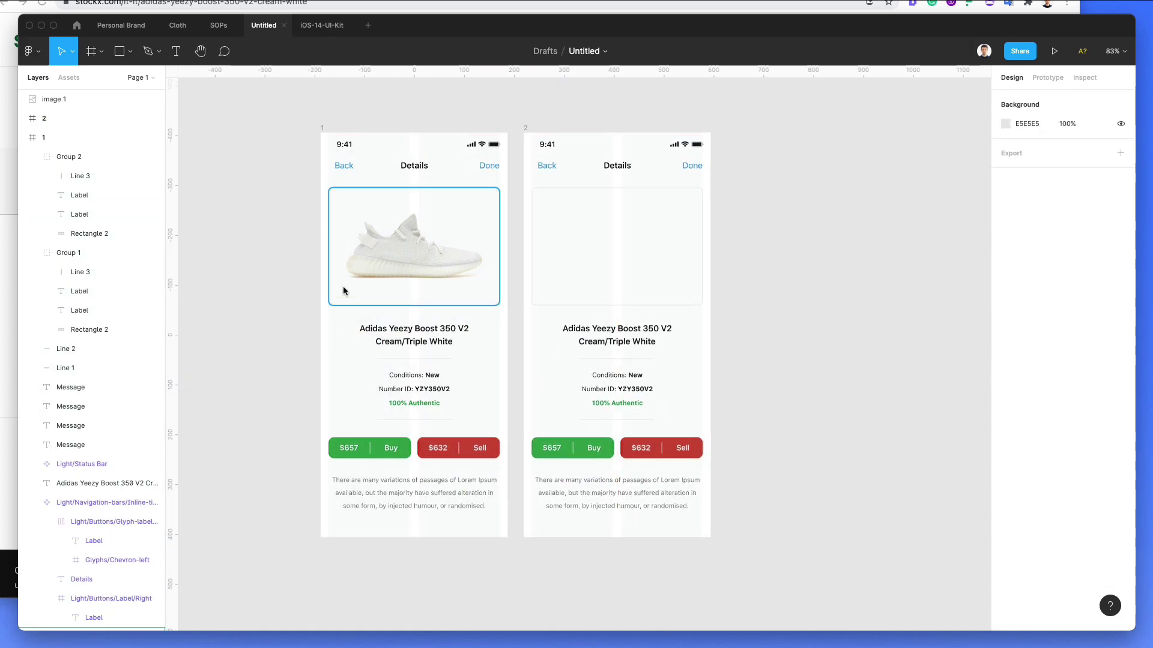
left_click(369, 269)
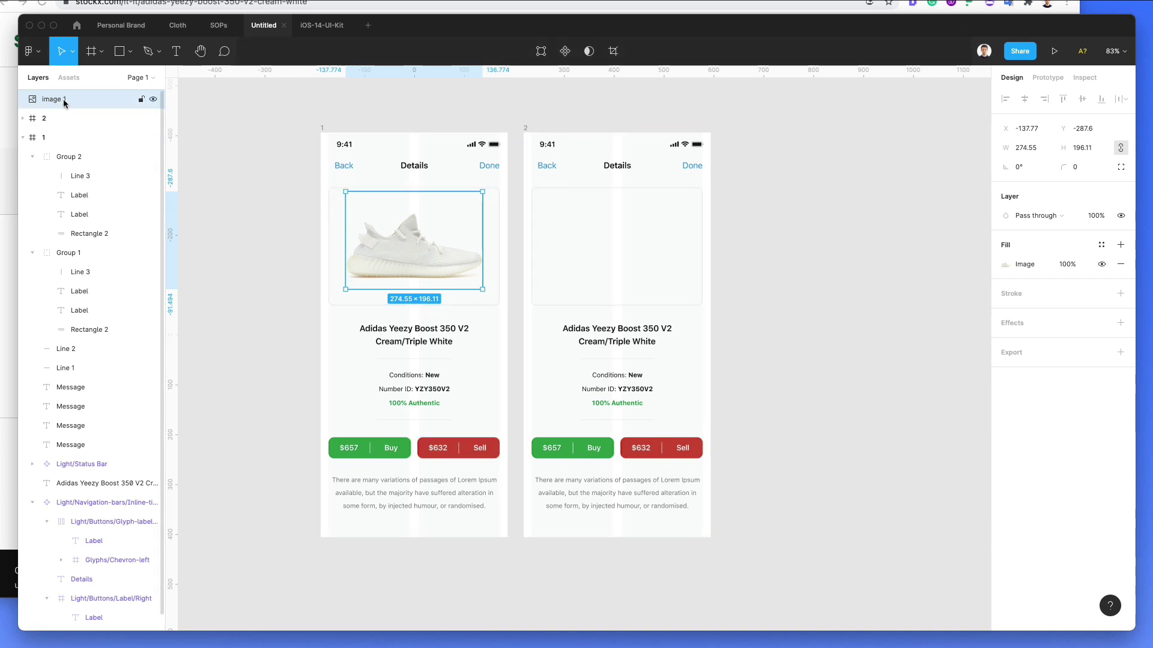
left_click_drag(59, 154, 59, 150)
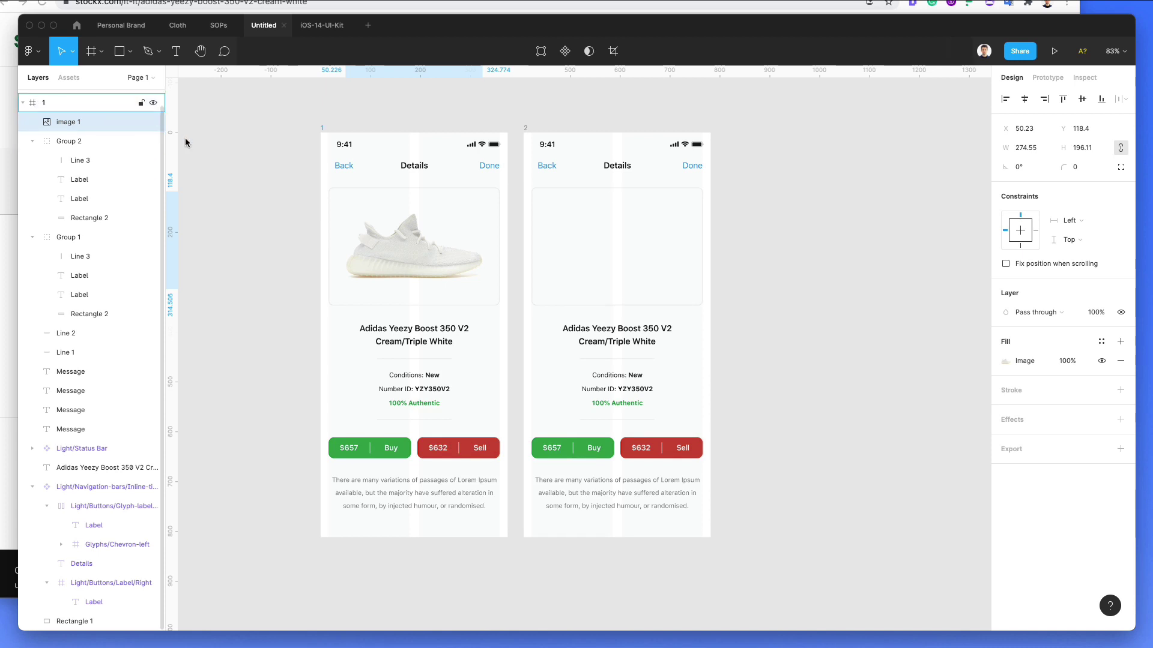
scroll(563, 173, "up", 2)
left_click(563, 172)
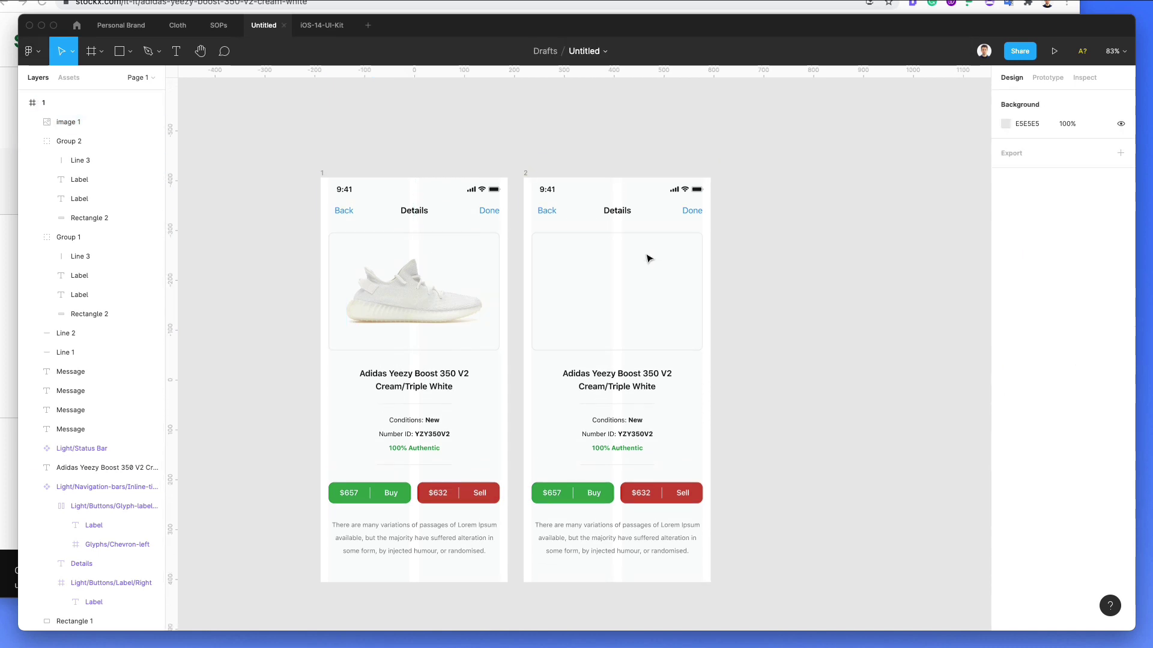
Step: Rename frame 2's navigation title from Details to Settings
left_click(618, 212, "super")
key("super+shift+h")
key("super+z")
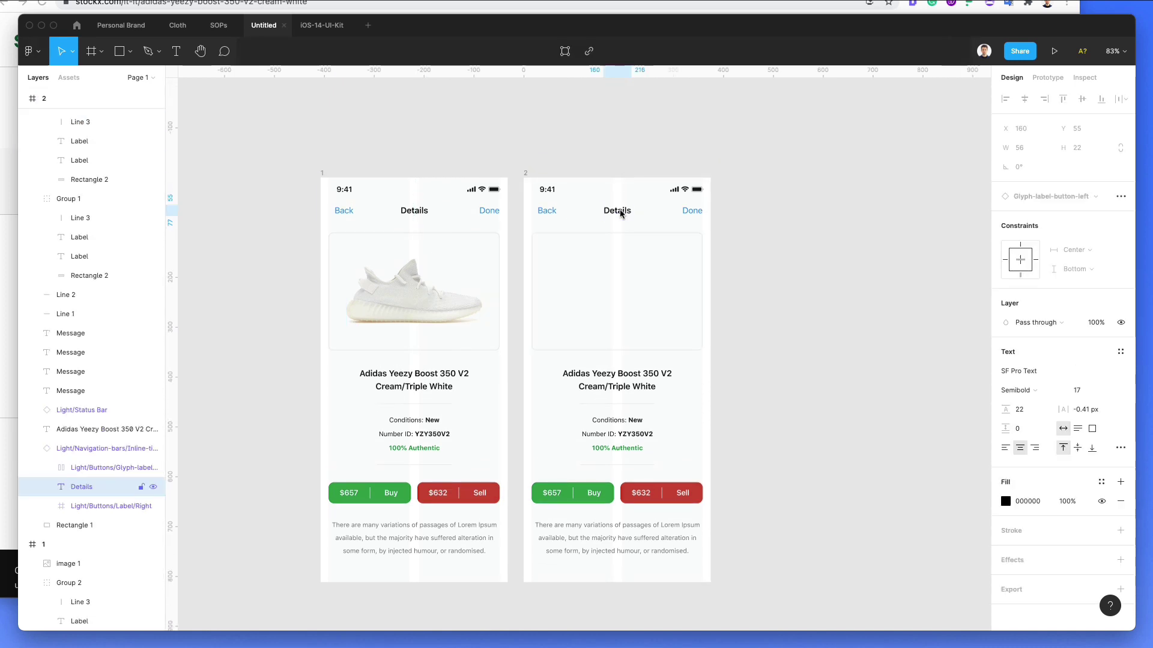
double_click(620, 212)
type("Setting")
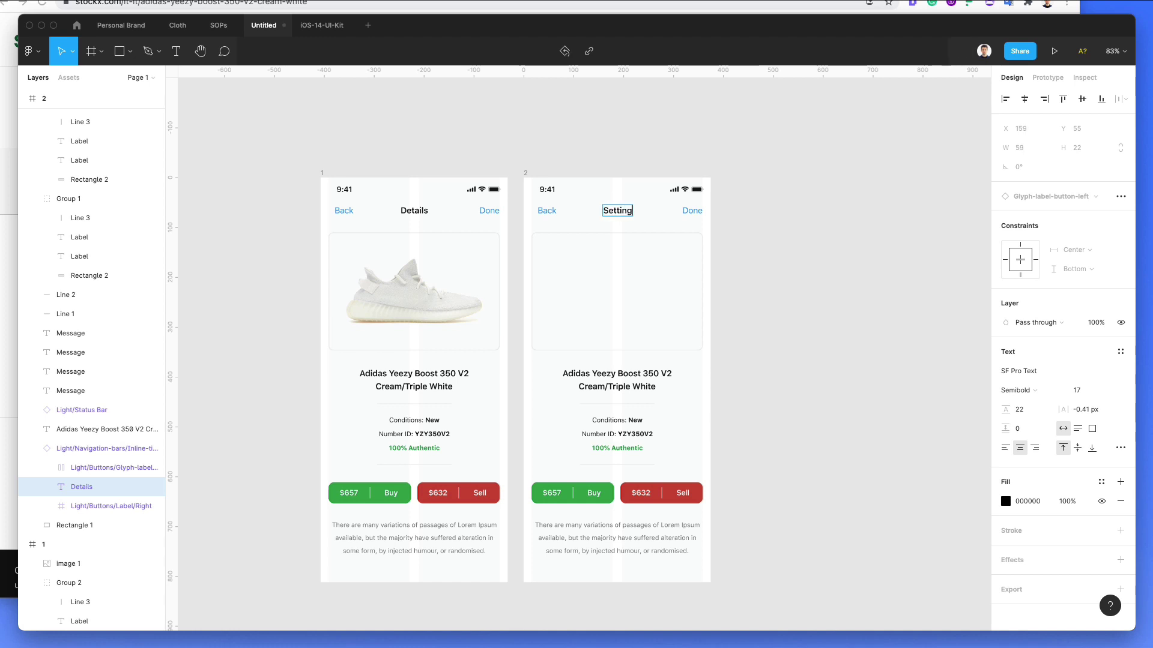
key("Escape")
scroll(564, 244, "down", 1)
scroll(564, 243, "right", 1)
scroll(573, 246, "up", 3)
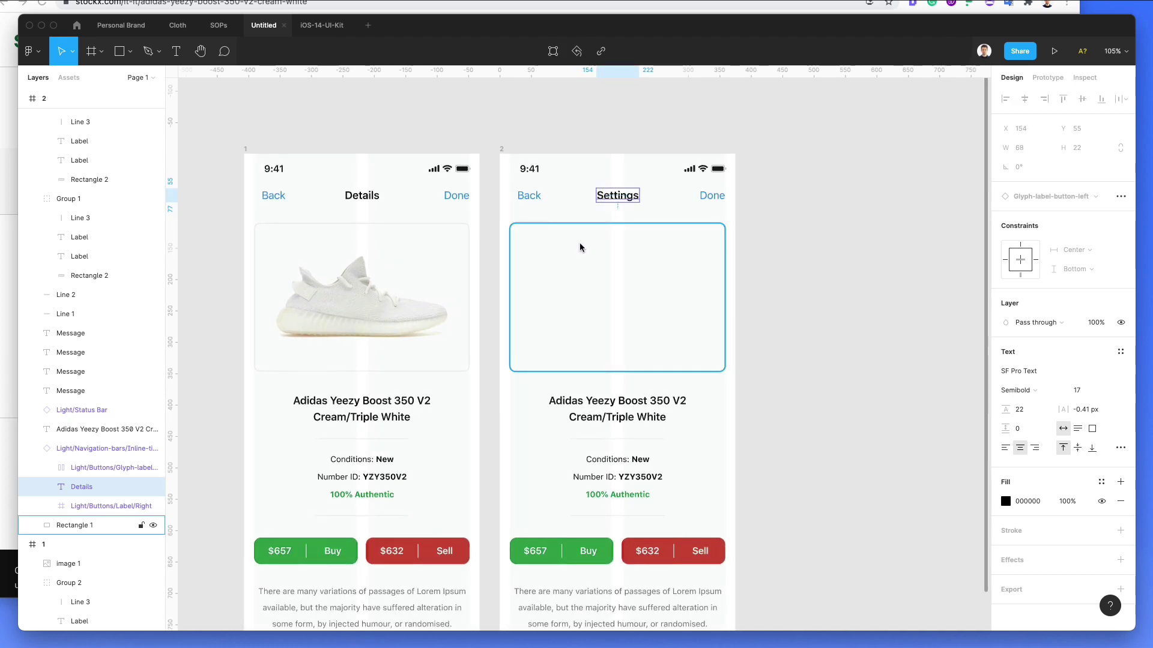
Step: Switch to the iOS-14-UI-Kit file and go to its App Templates page
left_click(312, 30)
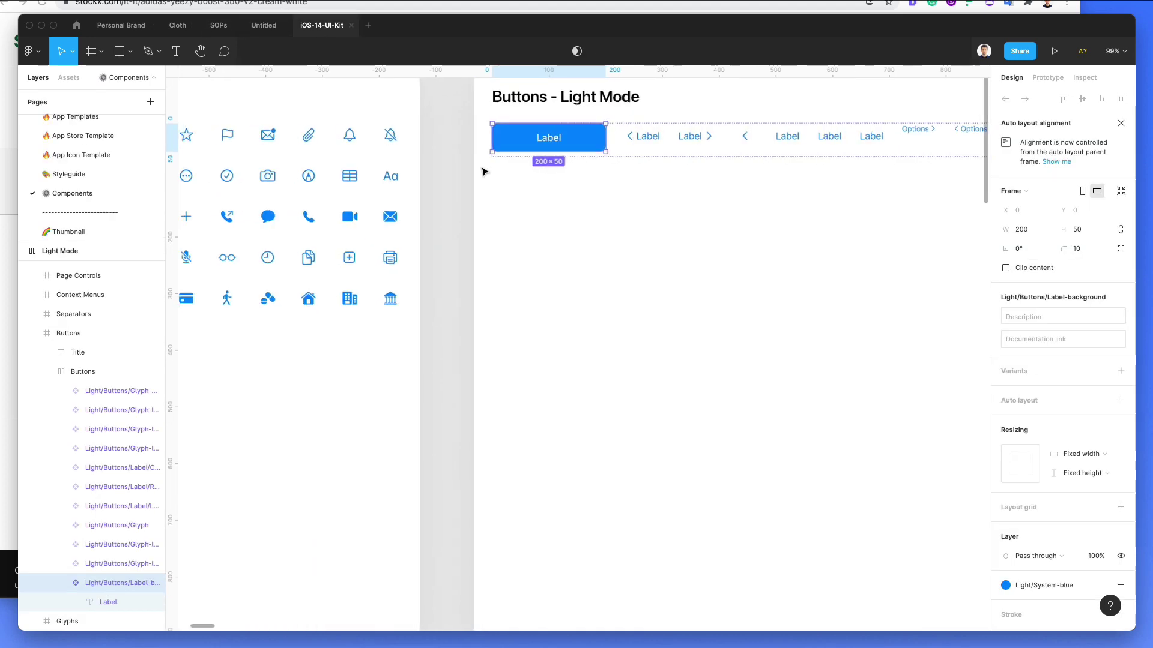
scroll(484, 169, "down", 3)
left_click(73, 175)
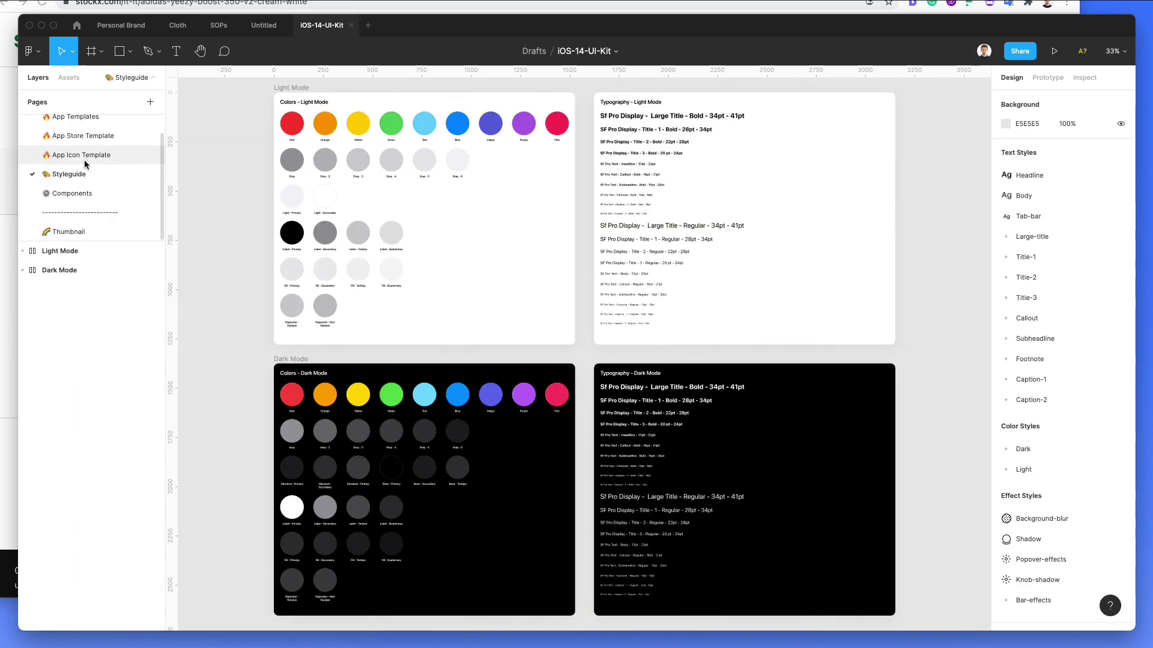
left_click(87, 157)
left_click(90, 142)
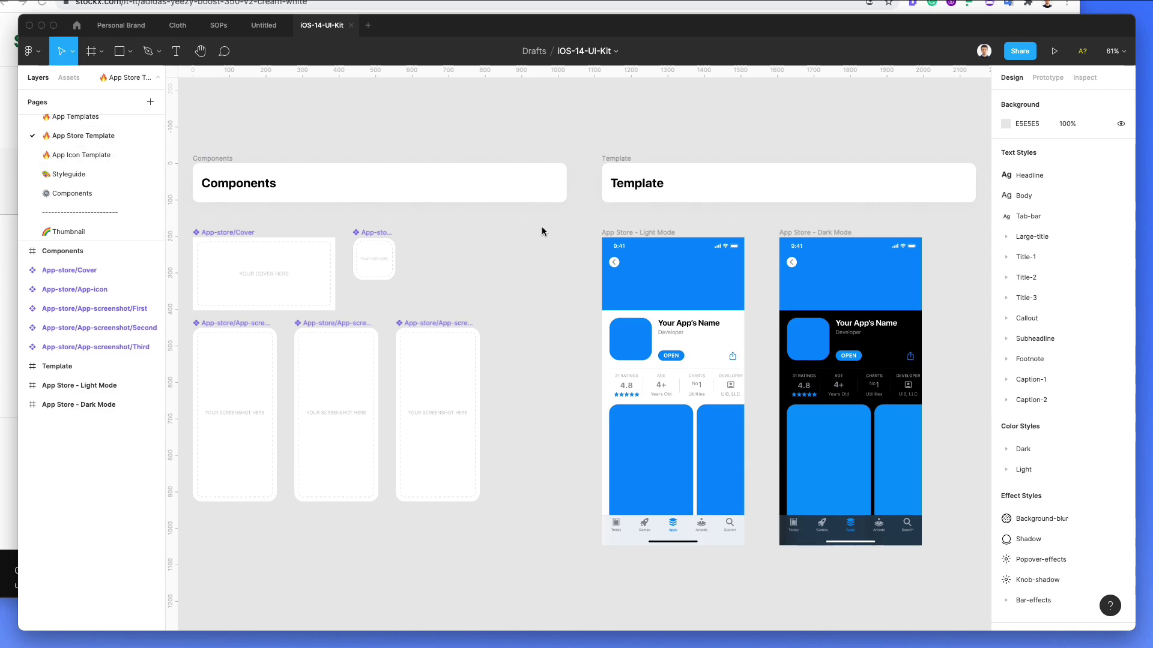
key("Page_Up")
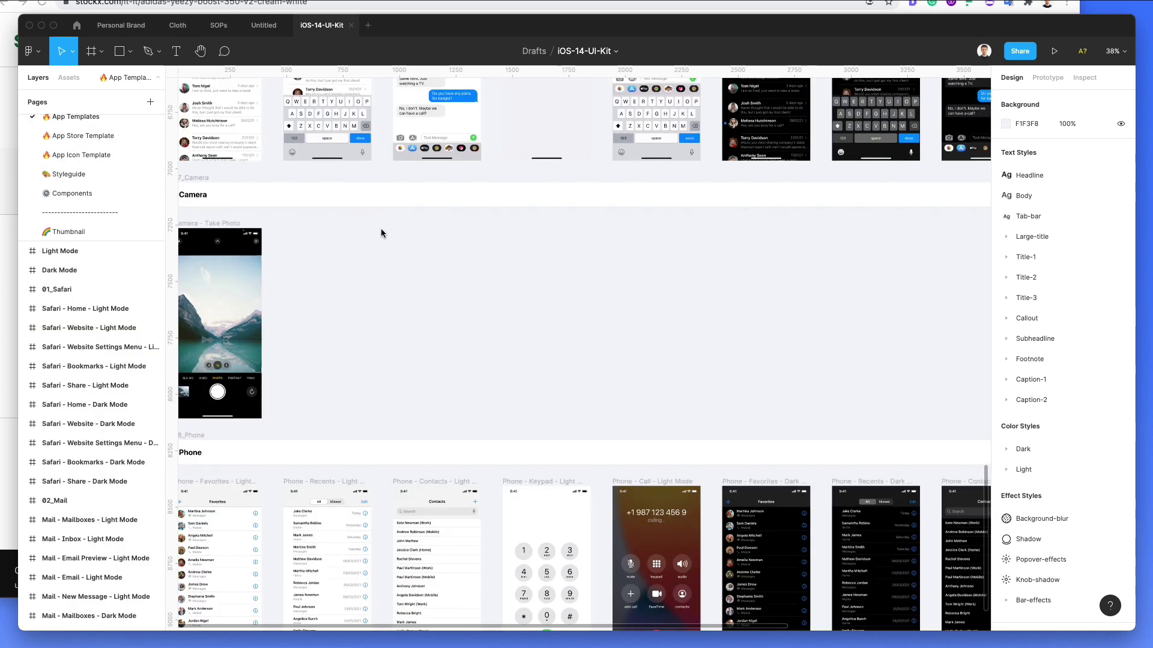
Step: Navigate to the Safari – Share – Light Mode frame and select its Actions list
scroll(398, 281, "up", 5)
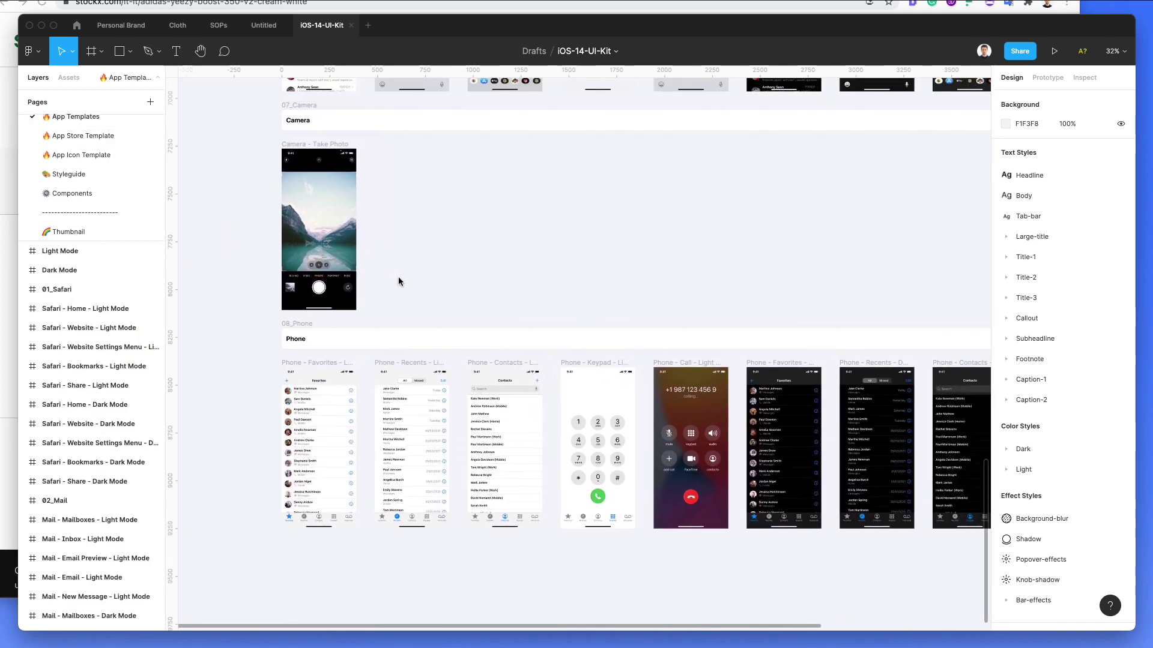
scroll(398, 281, "up", 5)
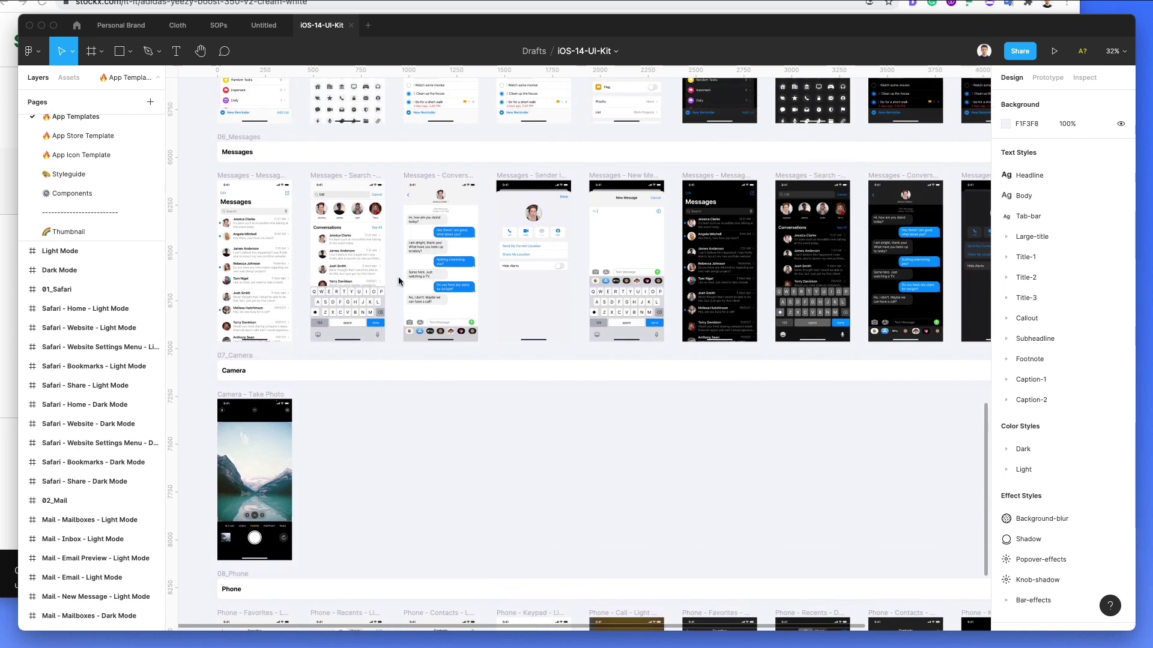
scroll(398, 281, "up", 2)
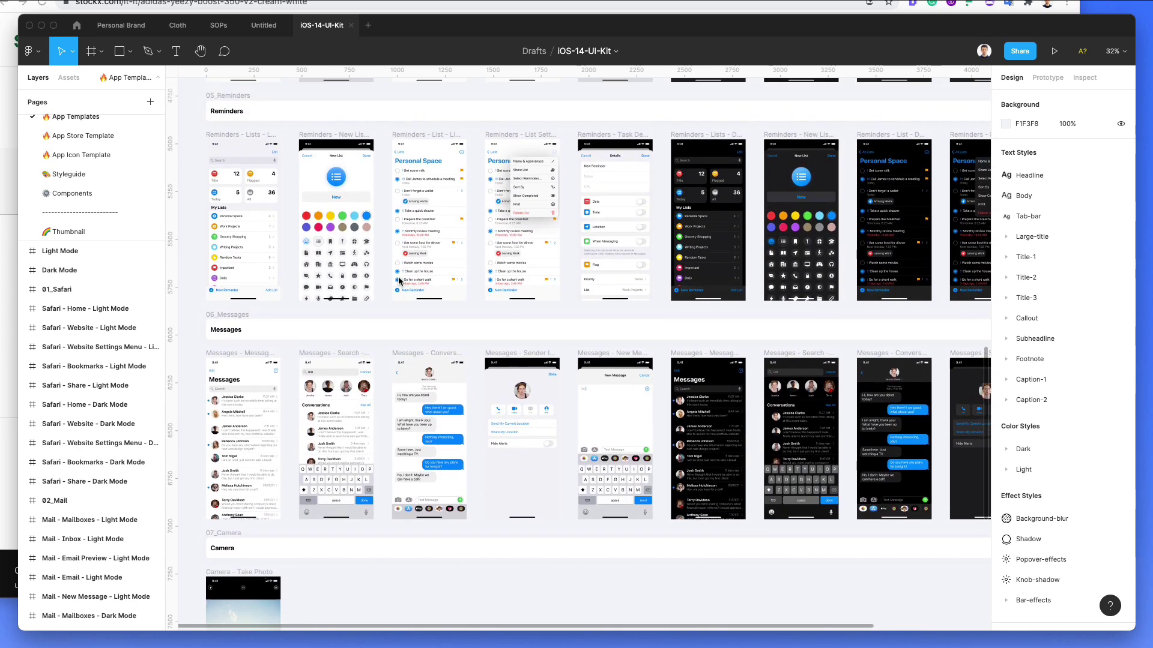
scroll(412, 278, "up", 6)
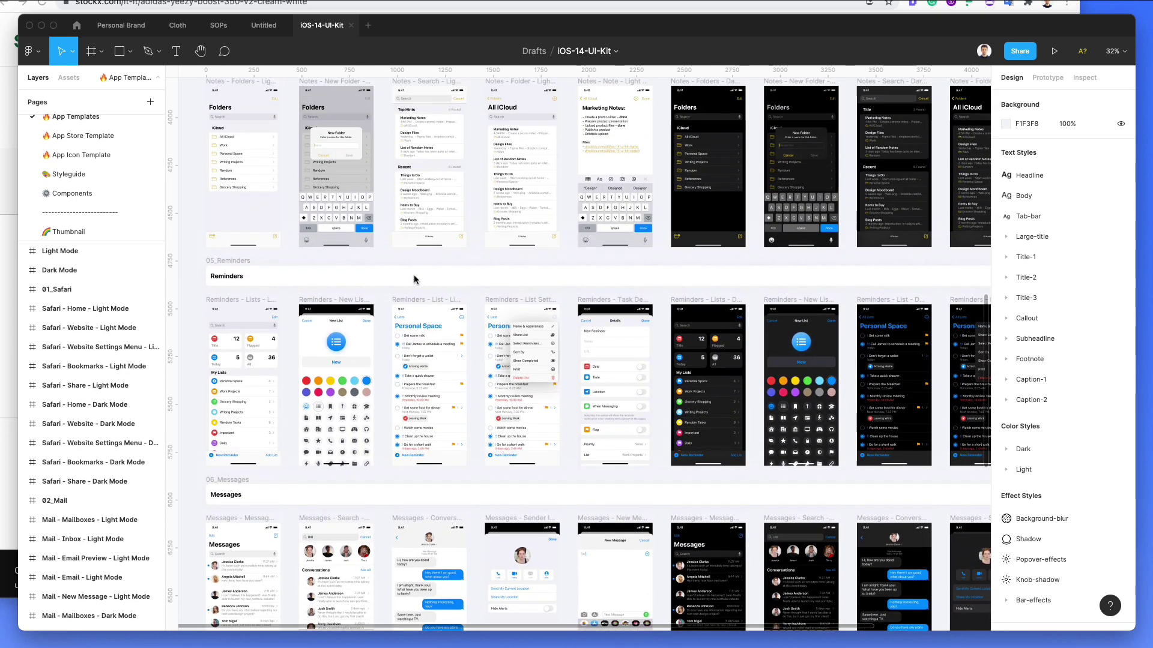
scroll(414, 279, "down", 5)
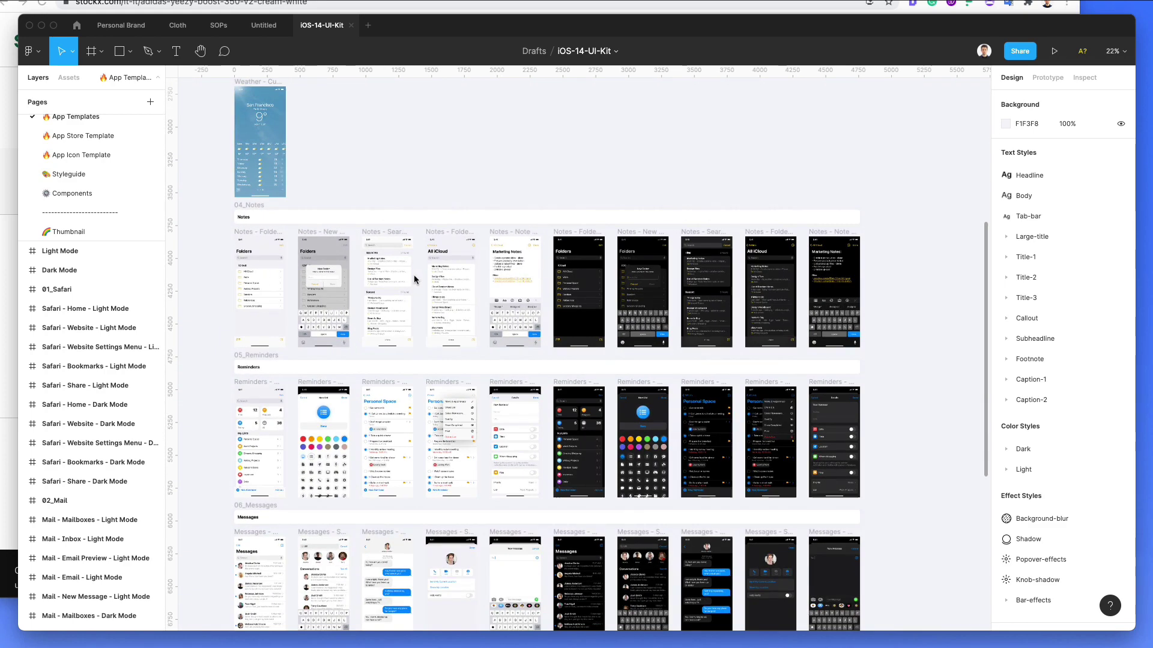
scroll(414, 280, "down", 10)
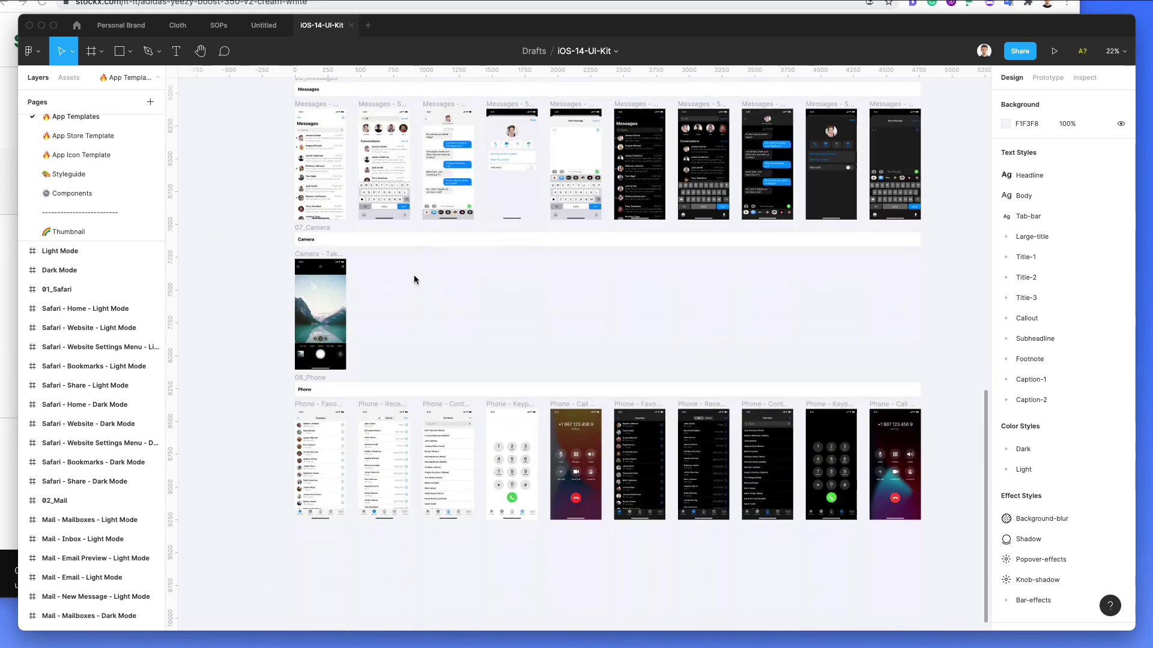
scroll(421, 347, "up", 8)
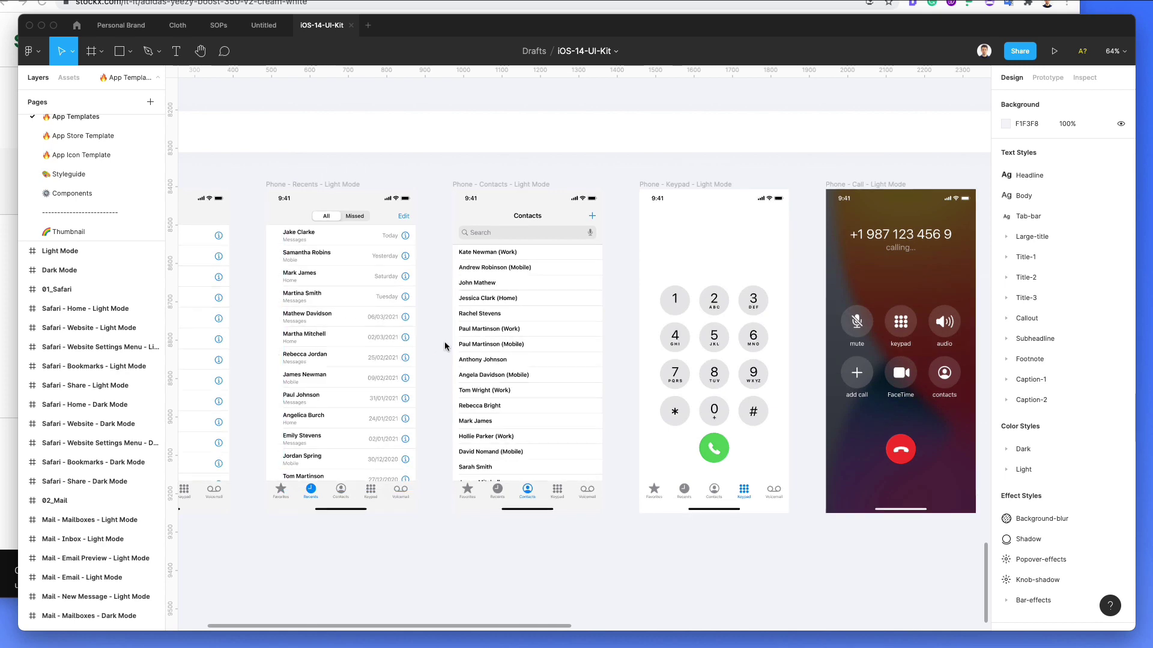
scroll(444, 341, "down", 3)
scroll(444, 341, "up", 15)
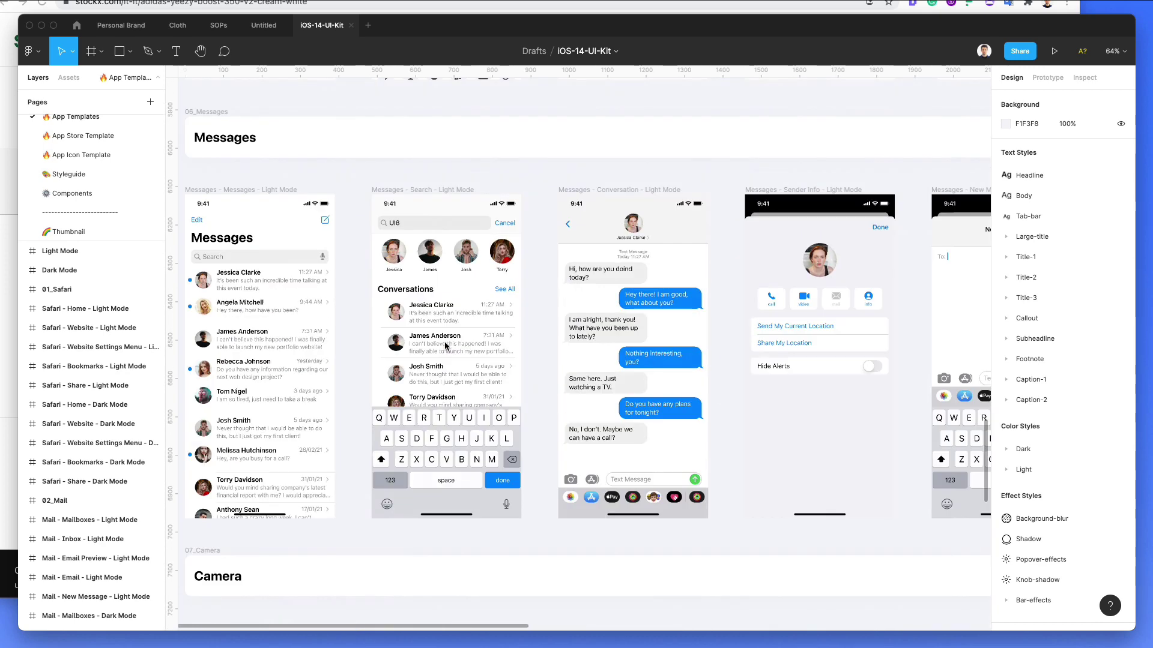
scroll(444, 344, "up", 10)
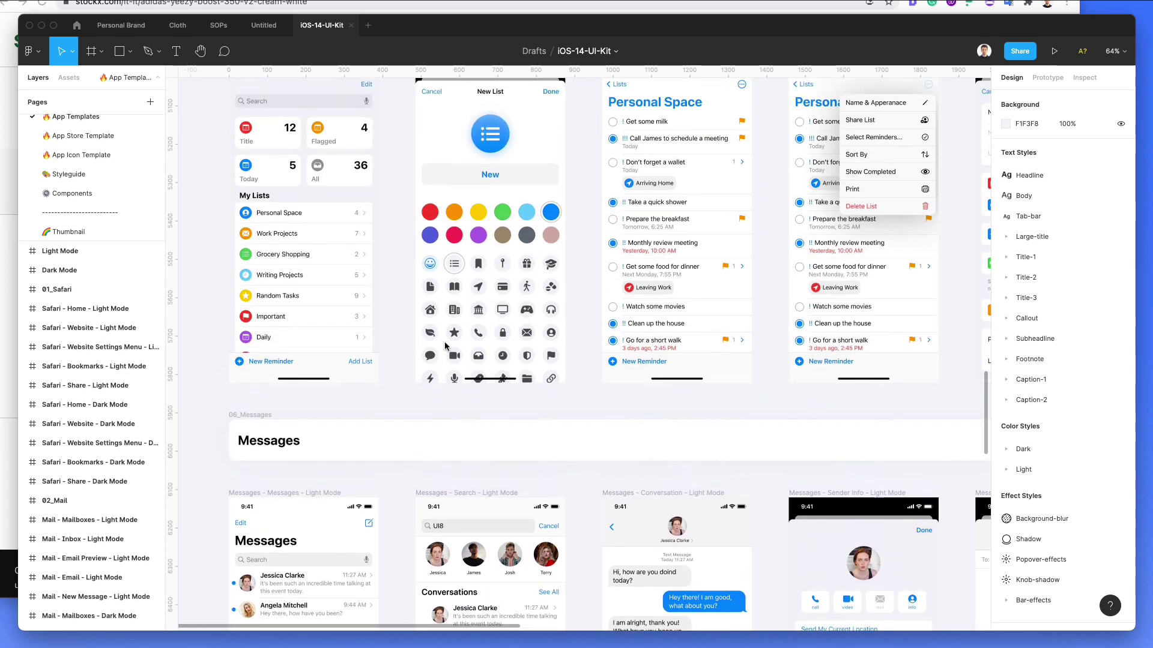
scroll(445, 346, "up", 10)
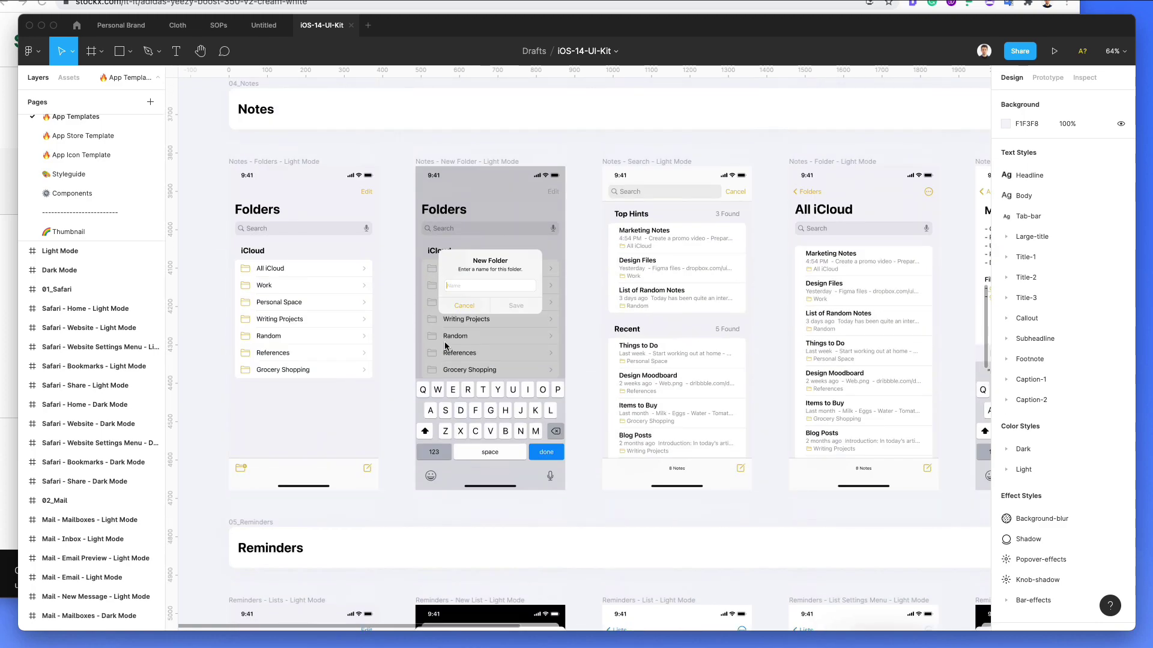
scroll(444, 341, "up", 20)
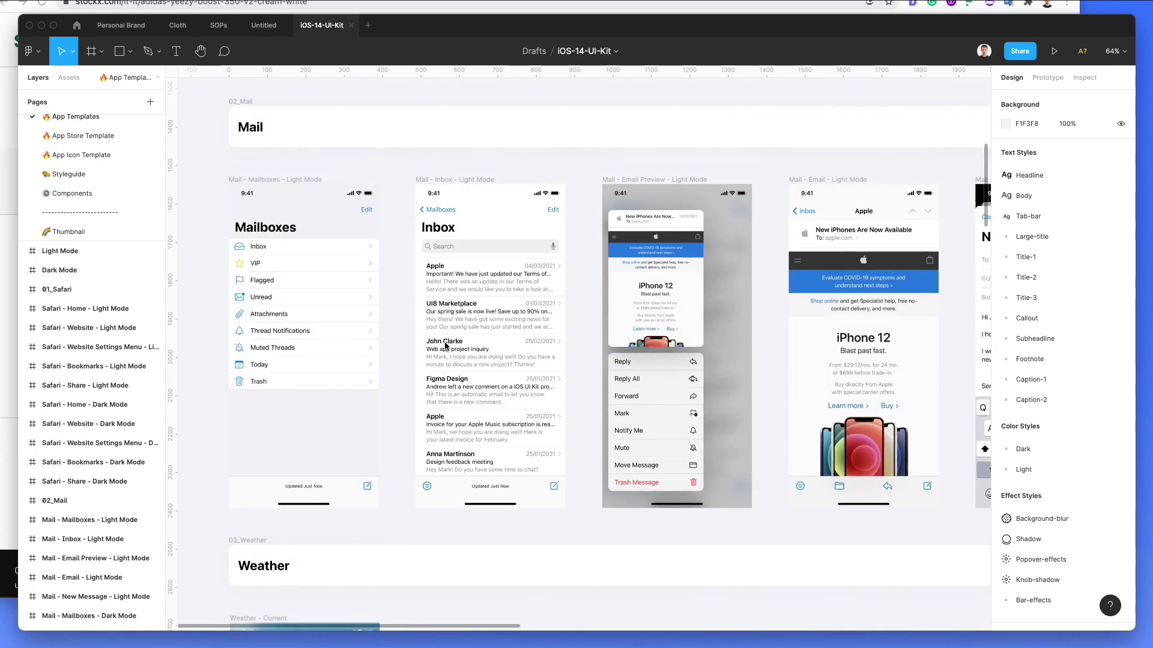
scroll(444, 341, "down", 3)
scroll(445, 341, "right", 3)
scroll(444, 341, "up", 3)
scroll(444, 341, "down", 2)
scroll(445, 341, "up", 2)
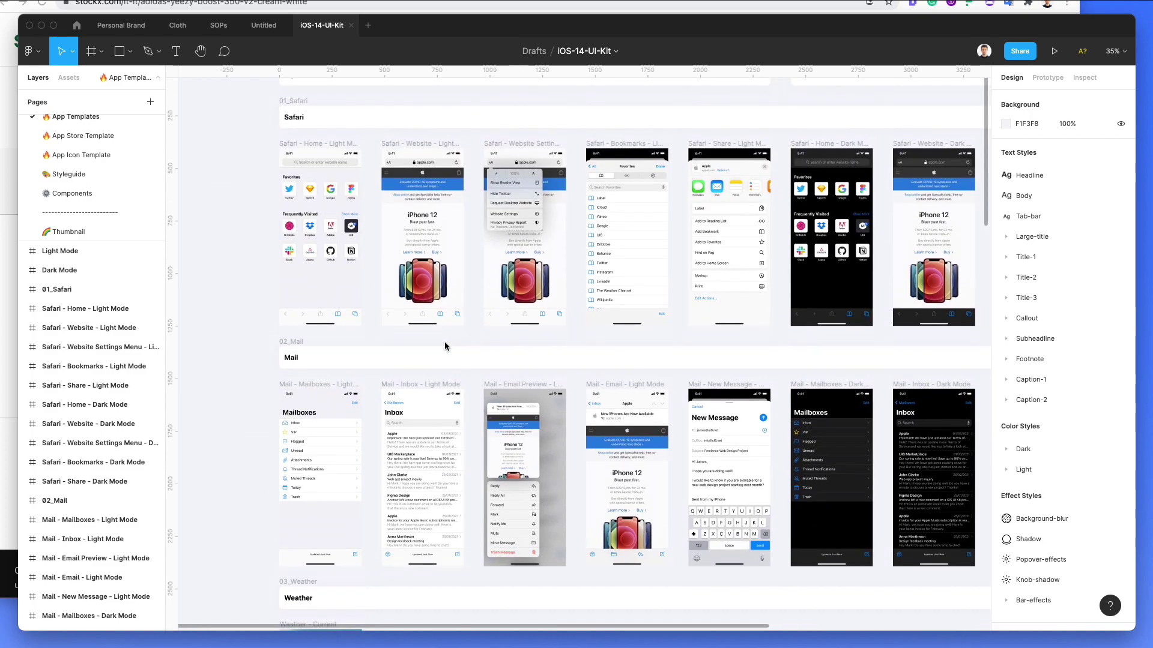
scroll(445, 341, "up", 4)
scroll(445, 340, "up", 3)
scroll(445, 341, "down", 8)
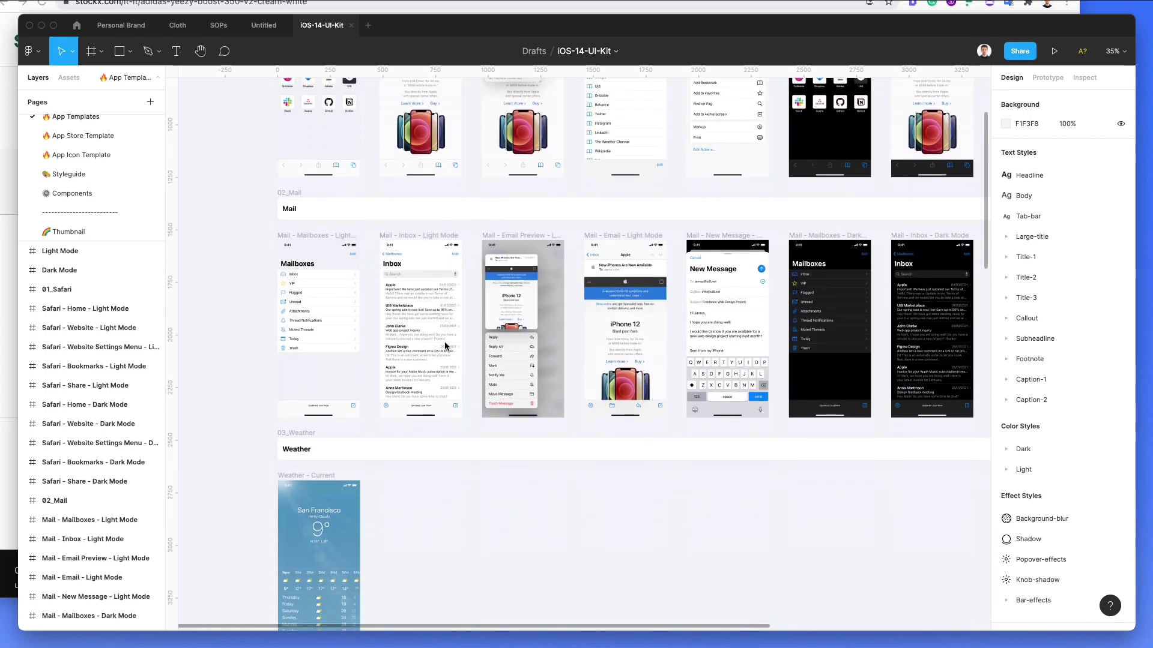
scroll(438, 341, "down", 2)
scroll(430, 341, "up", 5)
scroll(430, 341, "down", 3)
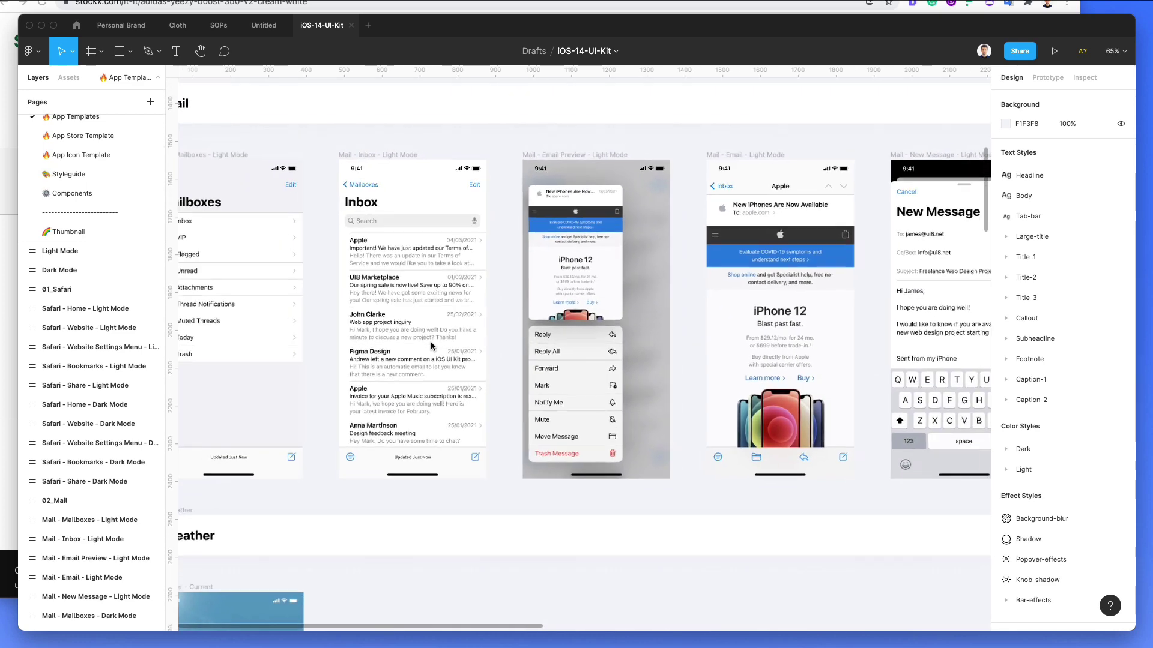
scroll(431, 345, "left", 2)
scroll(392, 271, "right", 3)
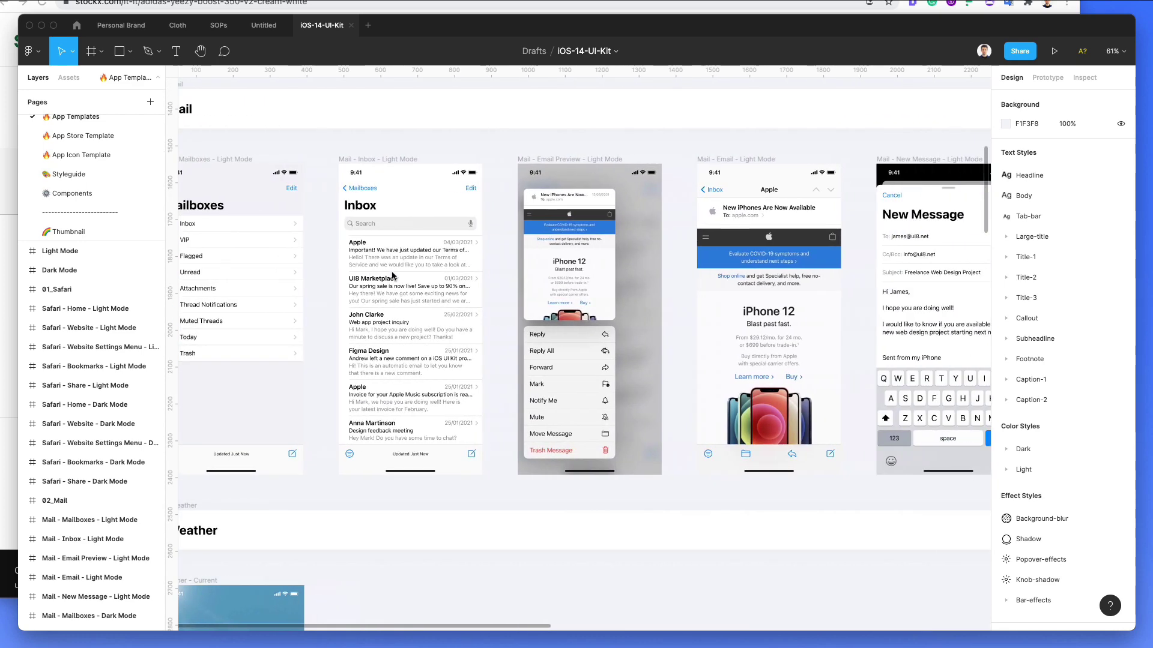
scroll(392, 271, "down", 3)
scroll(391, 272, "up", 5)
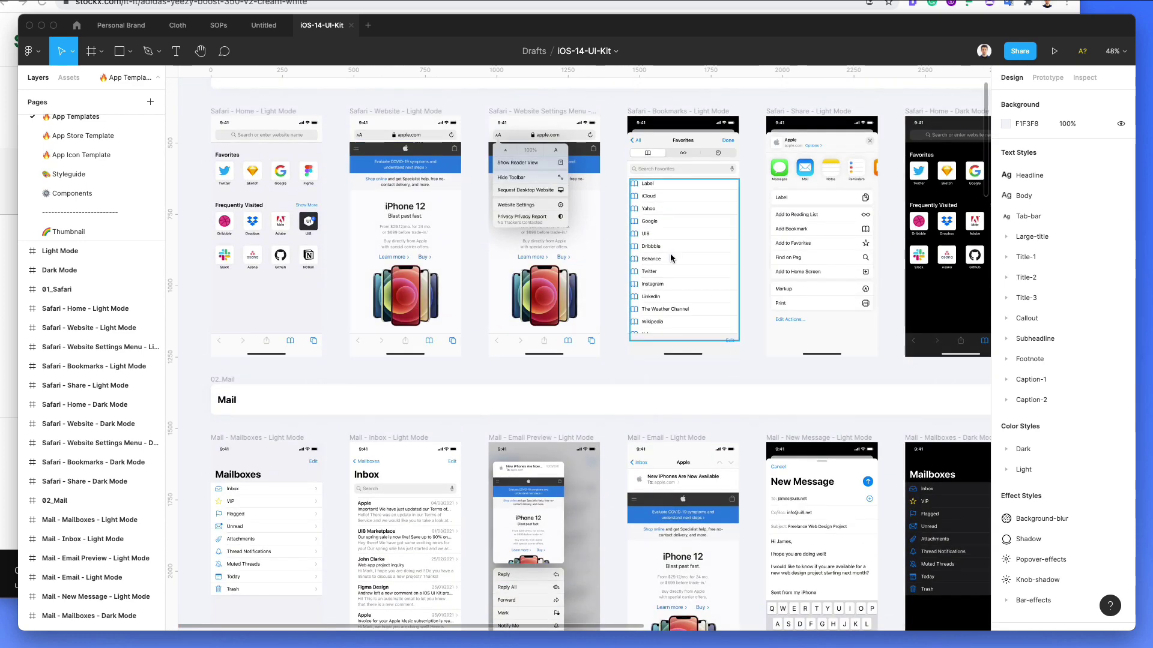
left_click(814, 257)
scroll(877, 240, "down", 1)
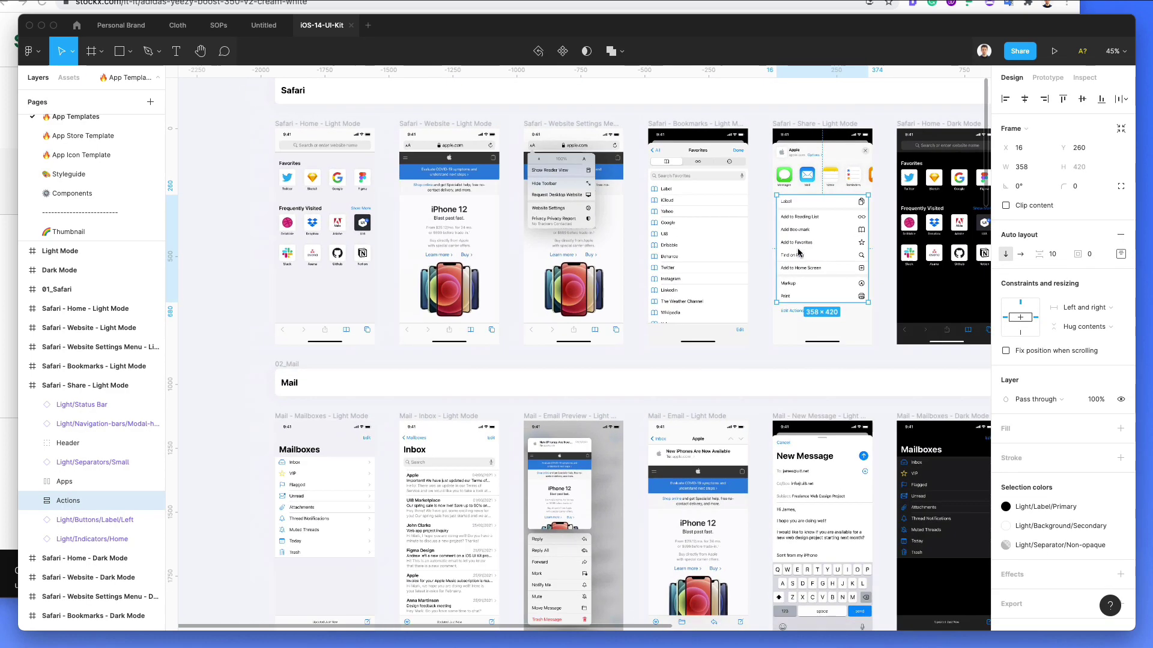
scroll(794, 255, "down", 1)
scroll(793, 255, "up", 5)
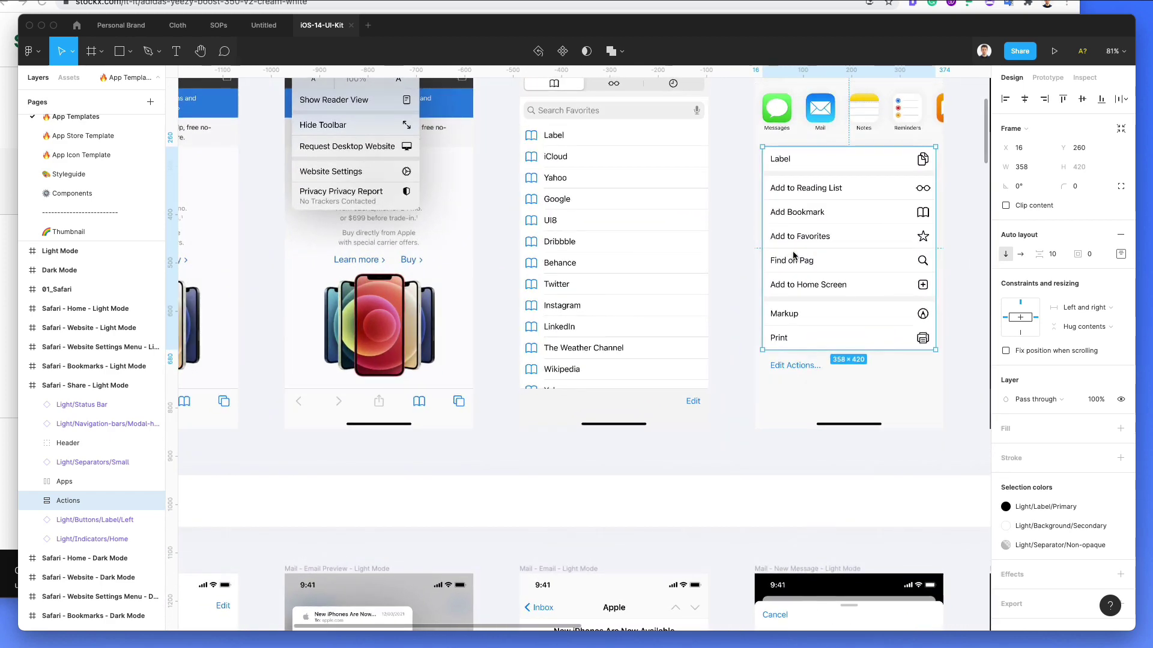
scroll(840, 192, "up", 3)
scroll(875, 248, "right", 4)
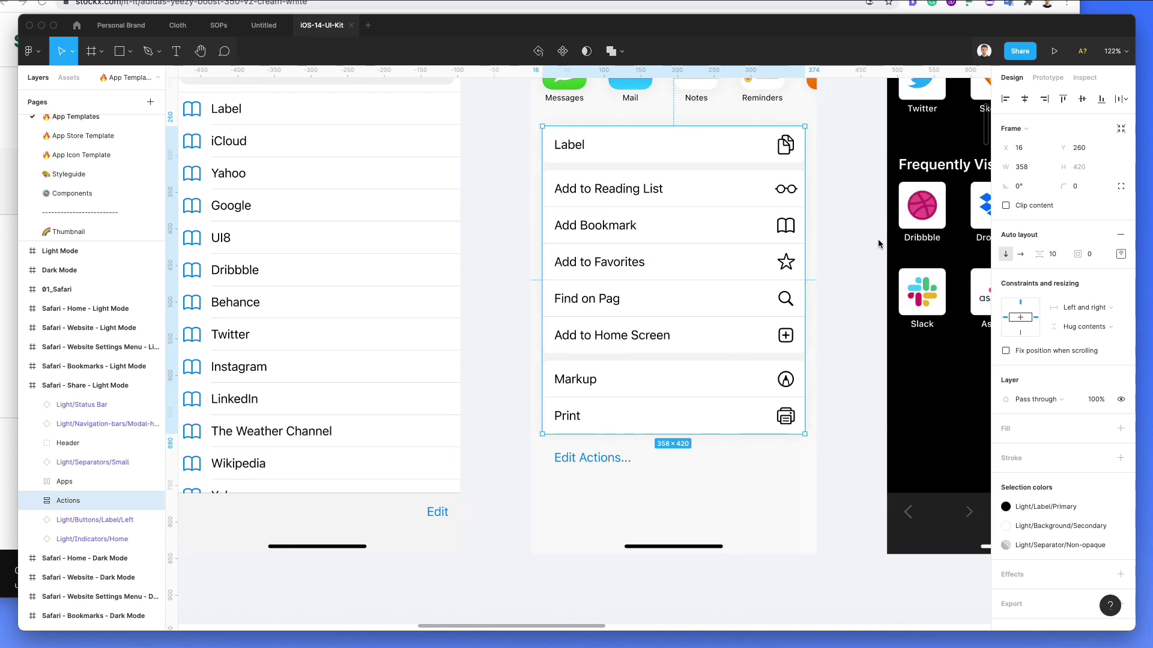
scroll(875, 248, "up", 5)
scroll(811, 193, "right", 1)
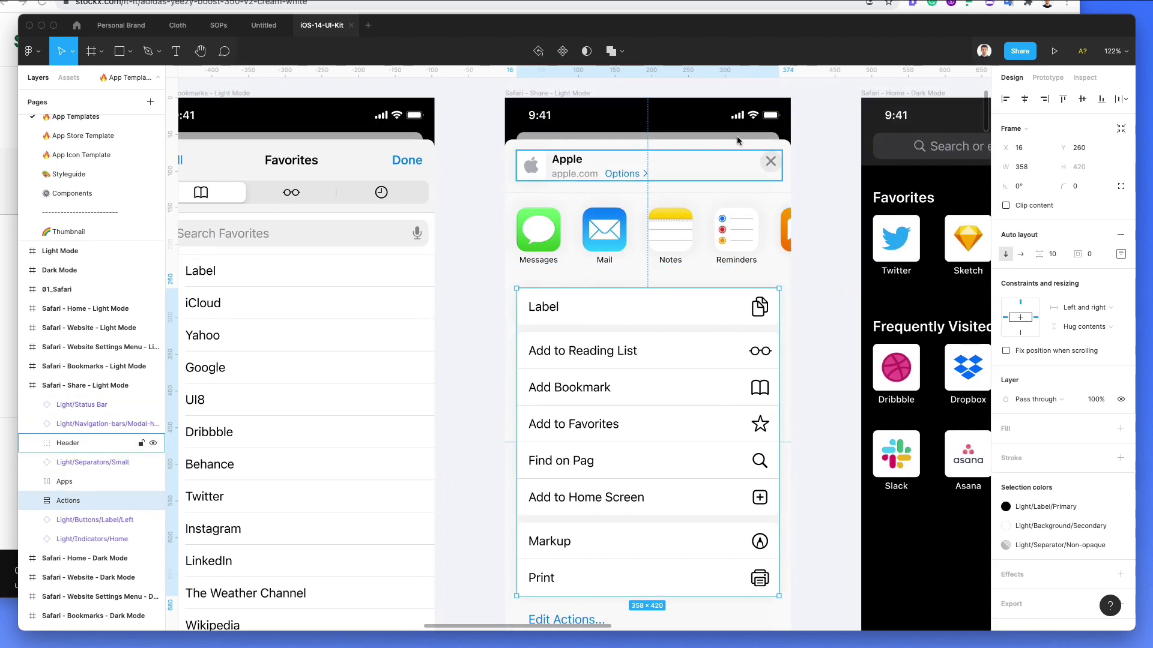
Step: In the Untitled file, delete frame 2's product content and paste the Actions list below the Settings header
left_click(258, 30)
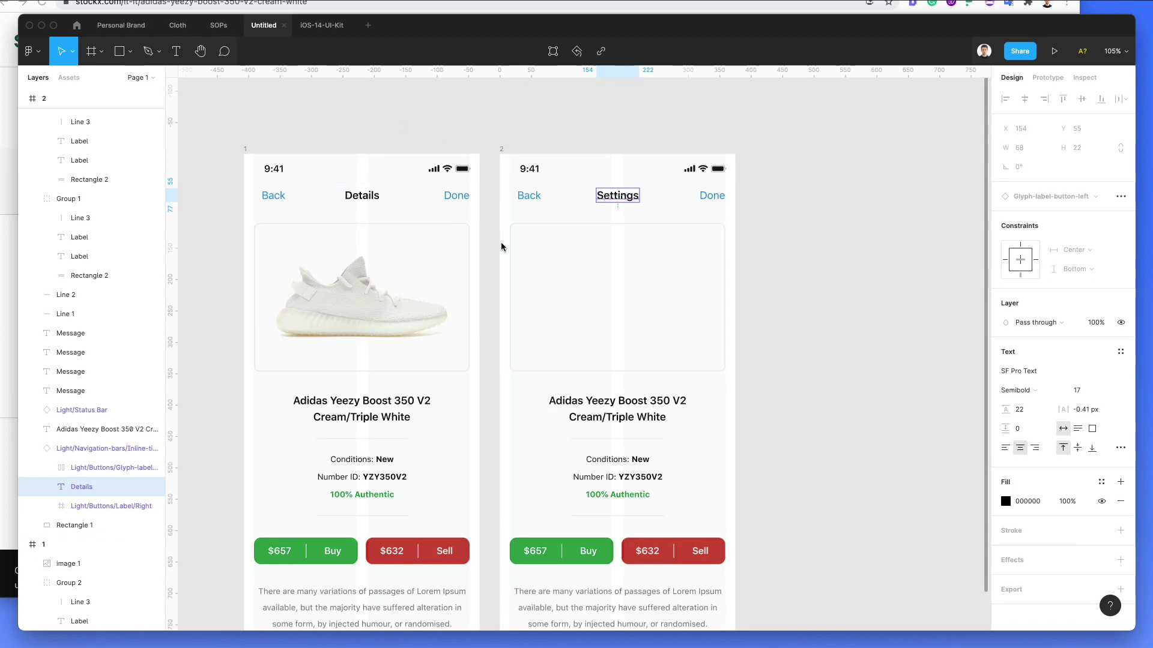
left_click_drag(501, 246, 720, 606)
key("Delete")
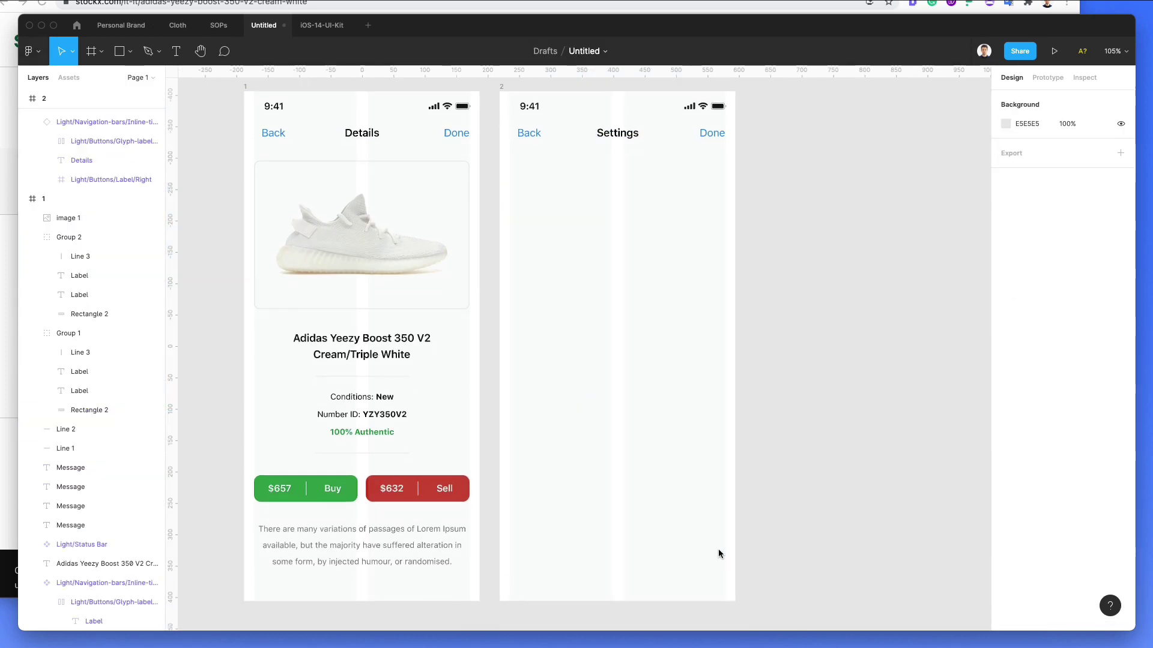
key("ctrl+v")
left_click_drag(545, 326, 591, 271)
scroll(604, 172, "up", 10)
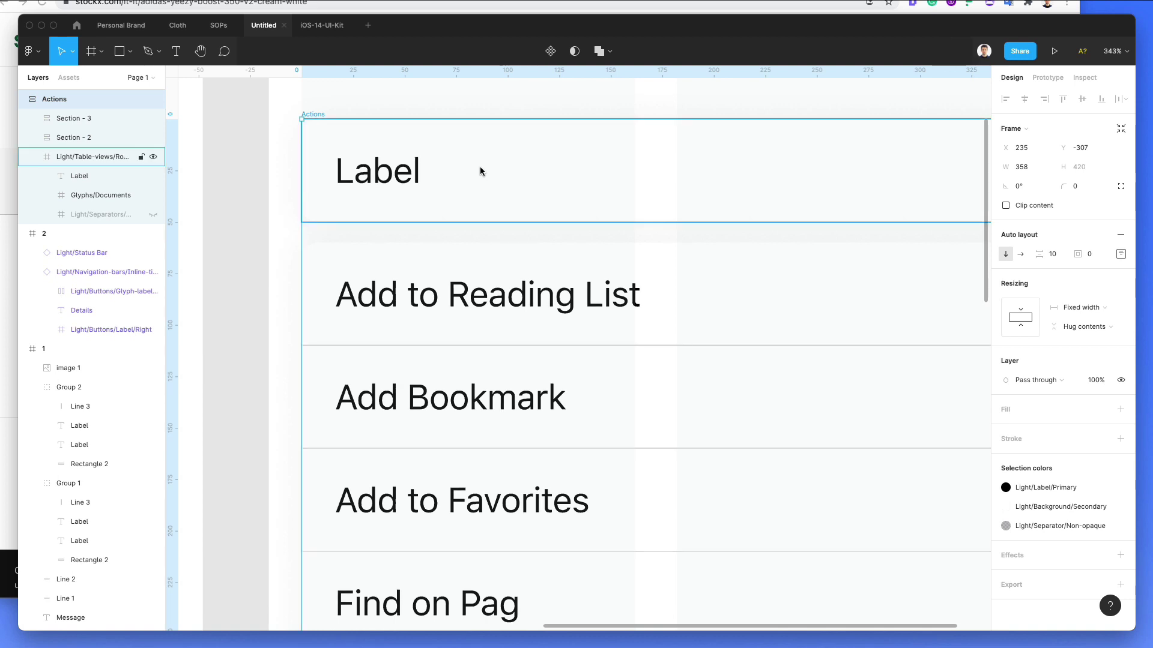
scroll(480, 167, "down", 5)
Step: Narrow the Actions list to 343 wide and reselect the whole group
left_click_drag(673, 308, 664, 312)
left_click(689, 279)
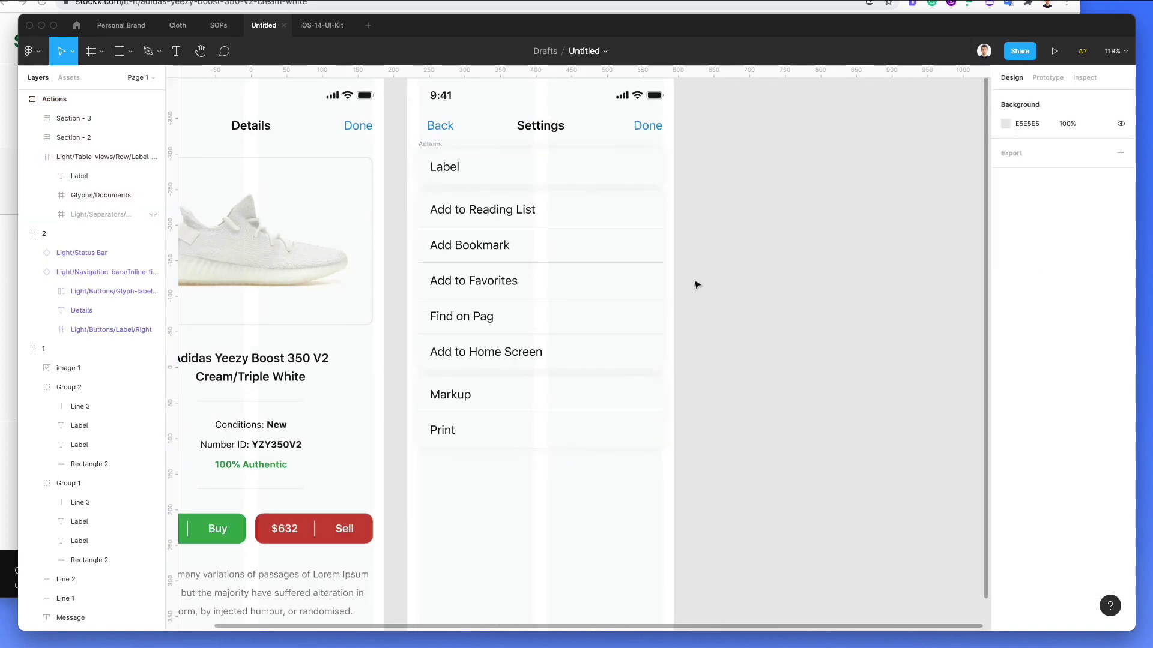
scroll(461, 177, "down", 1)
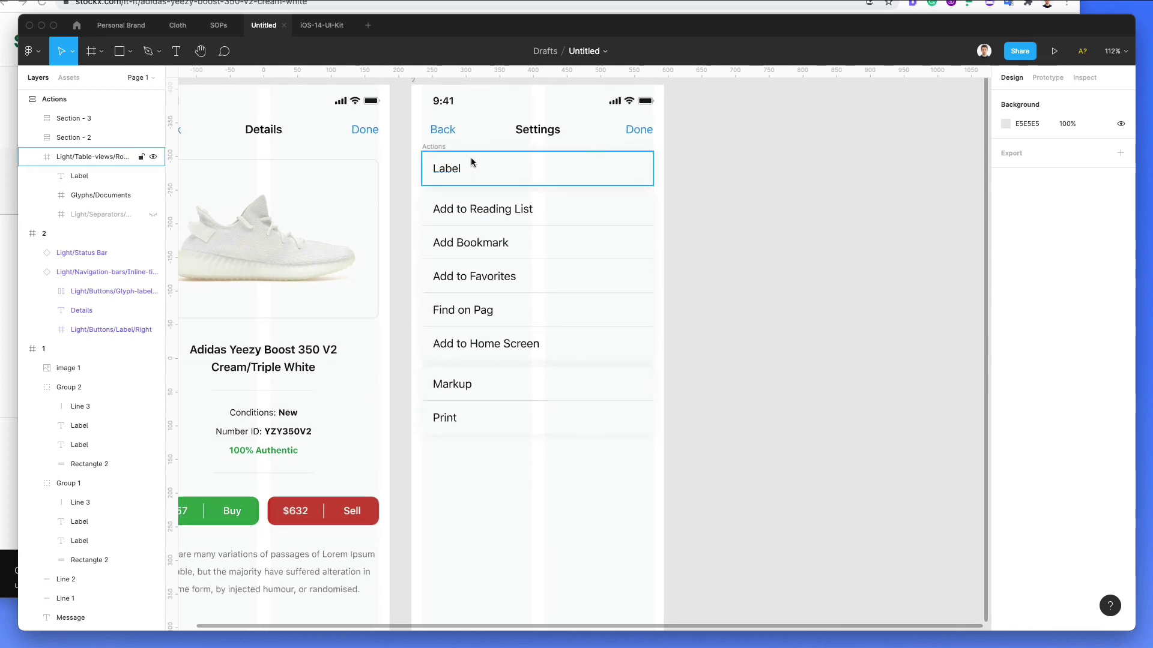
left_click(471, 157)
key("shift+Return")
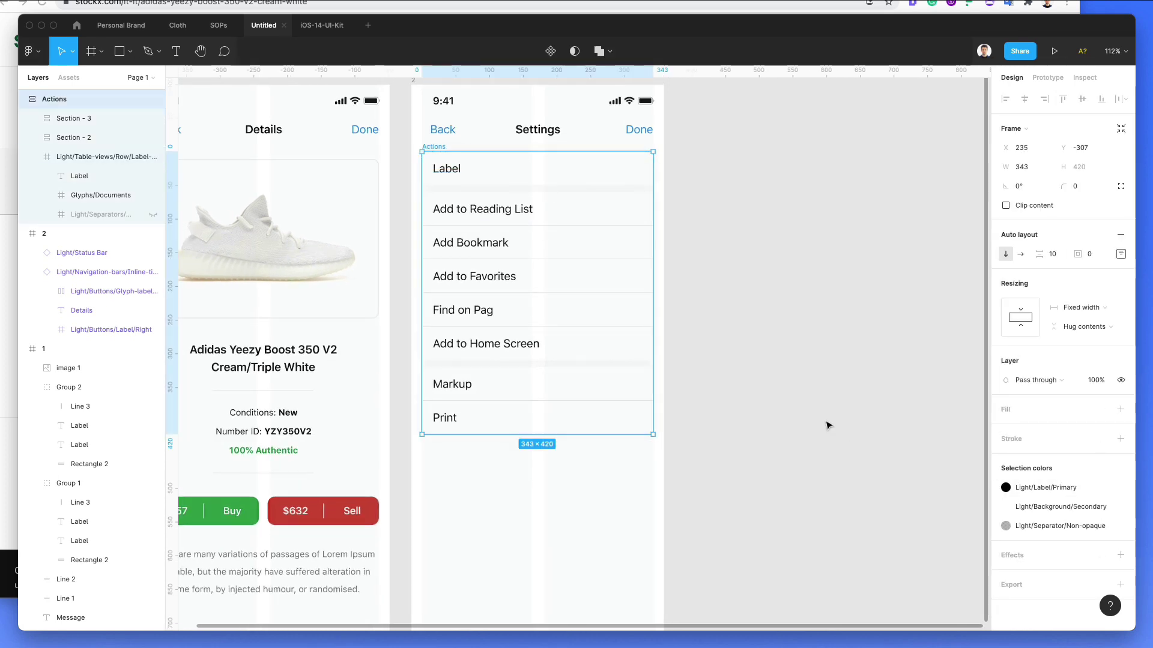
mouse_move(1090, 528)
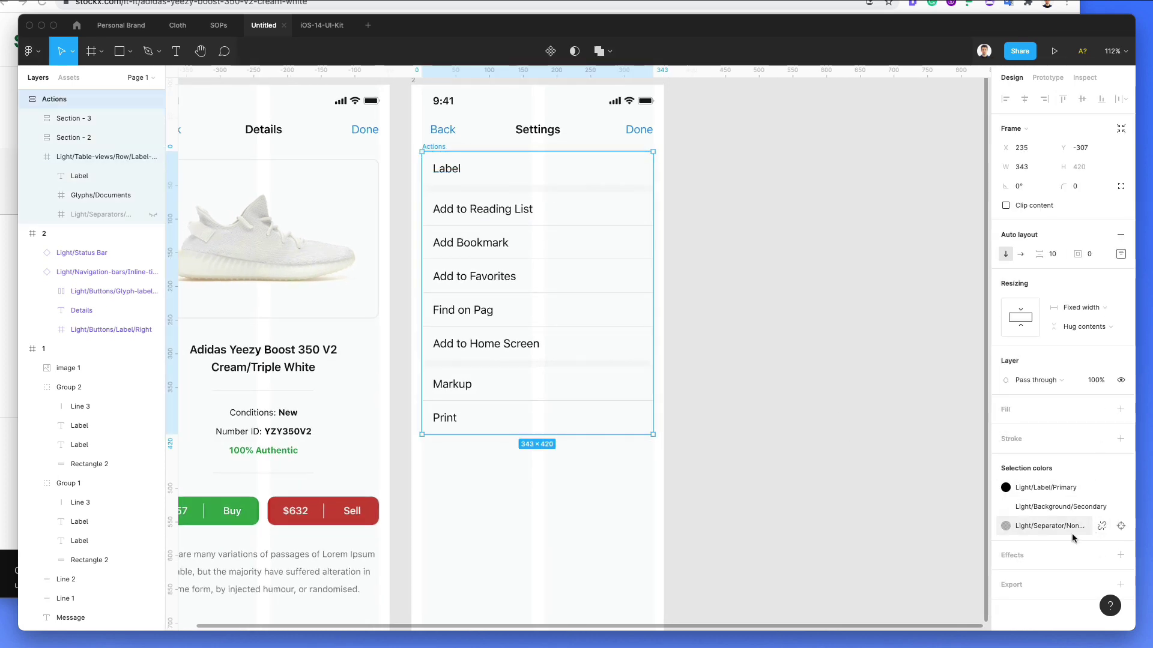
Step: Remove the drop shadow from the Section - 3 Markup/Print group
left_click(87, 119)
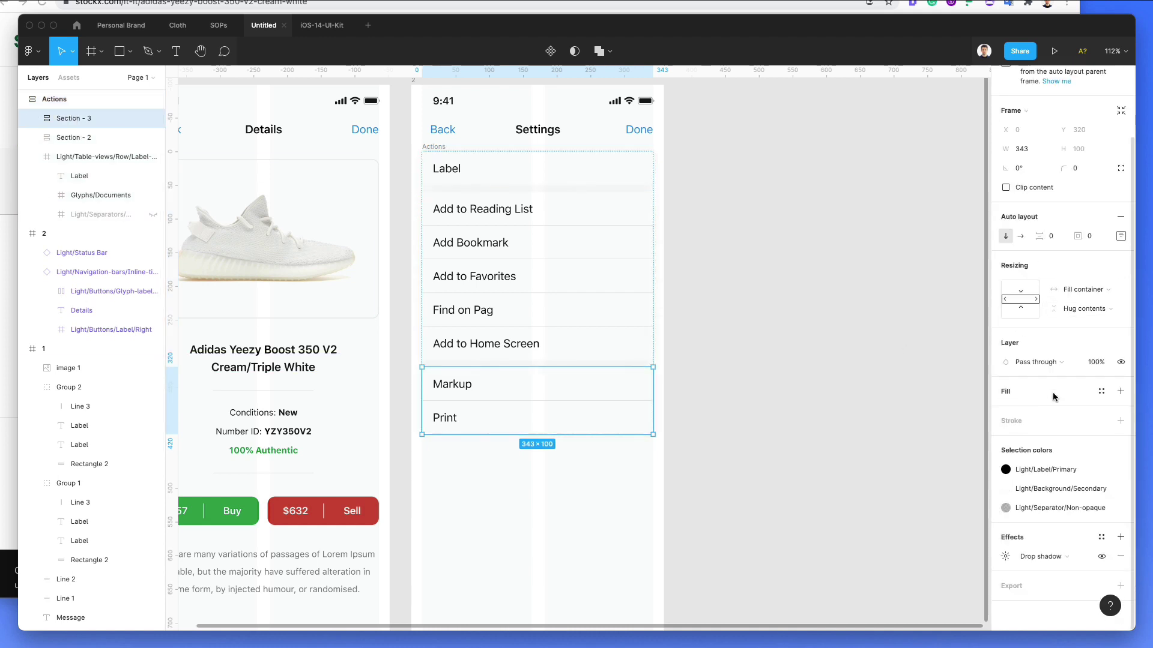
left_click(1120, 557)
left_click(1011, 423)
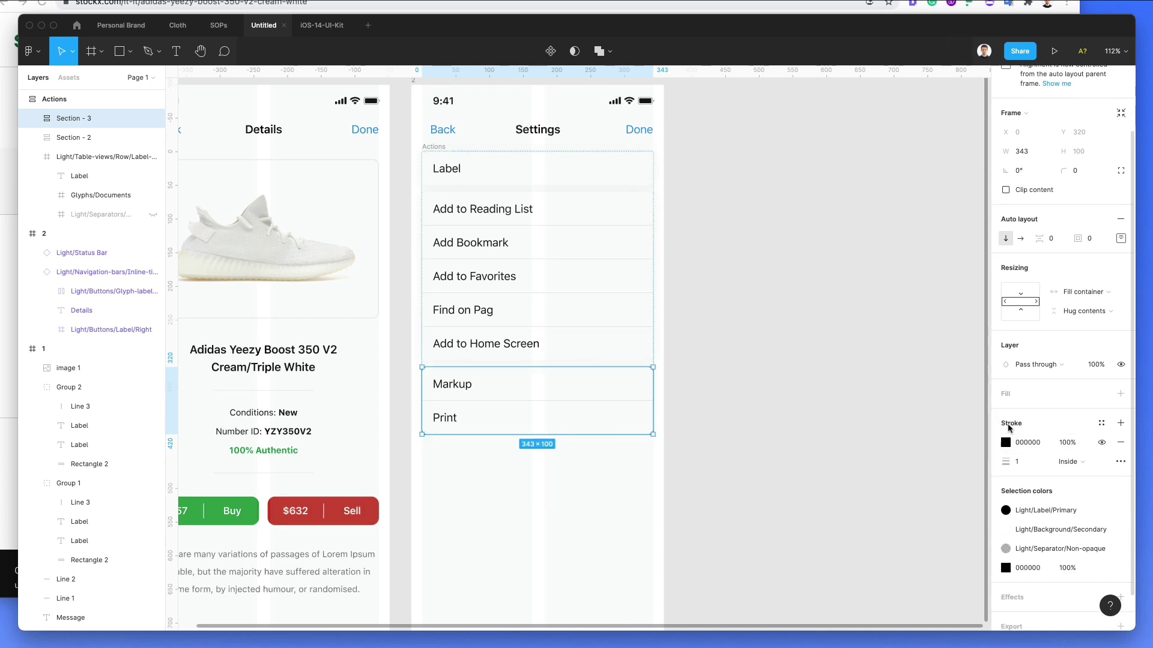
key("super+z")
key("super+z")
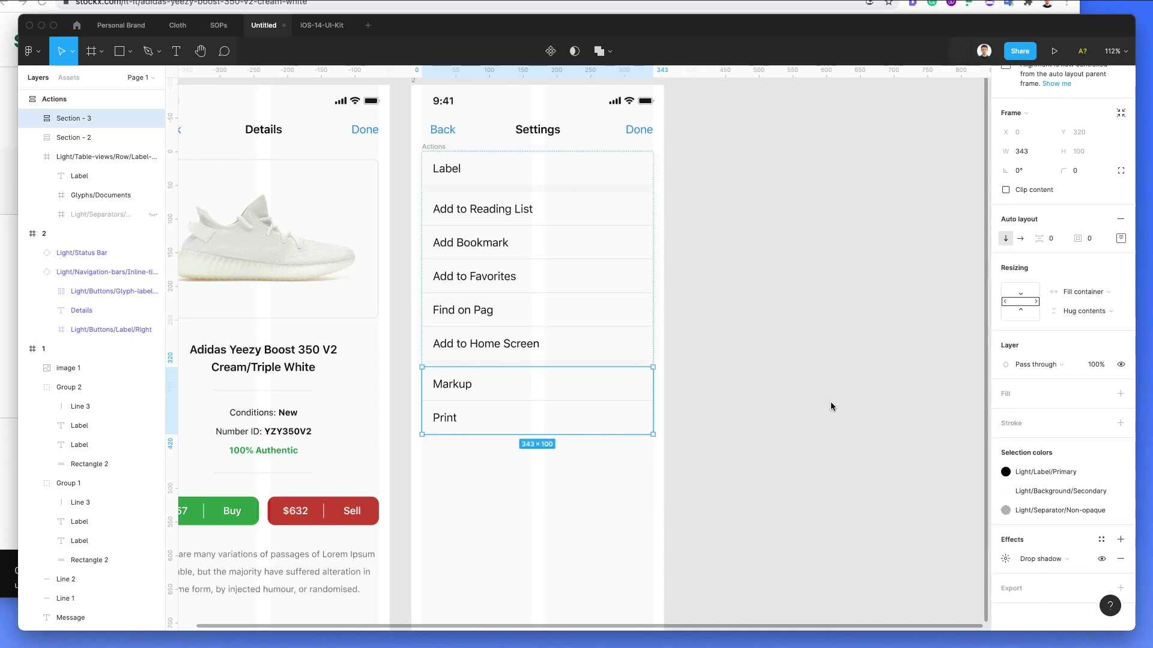
Step: Give the Markup row an outline in a light grey sampled from the canvas
double_click(632, 391)
left_click(604, 380)
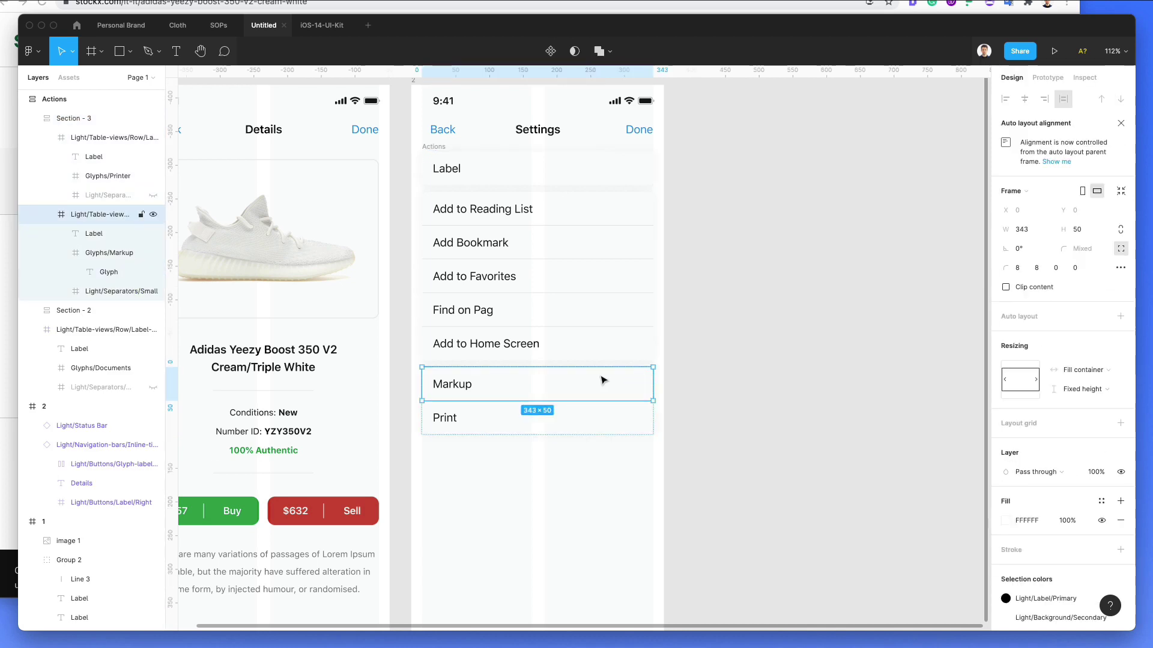
left_click(1012, 552)
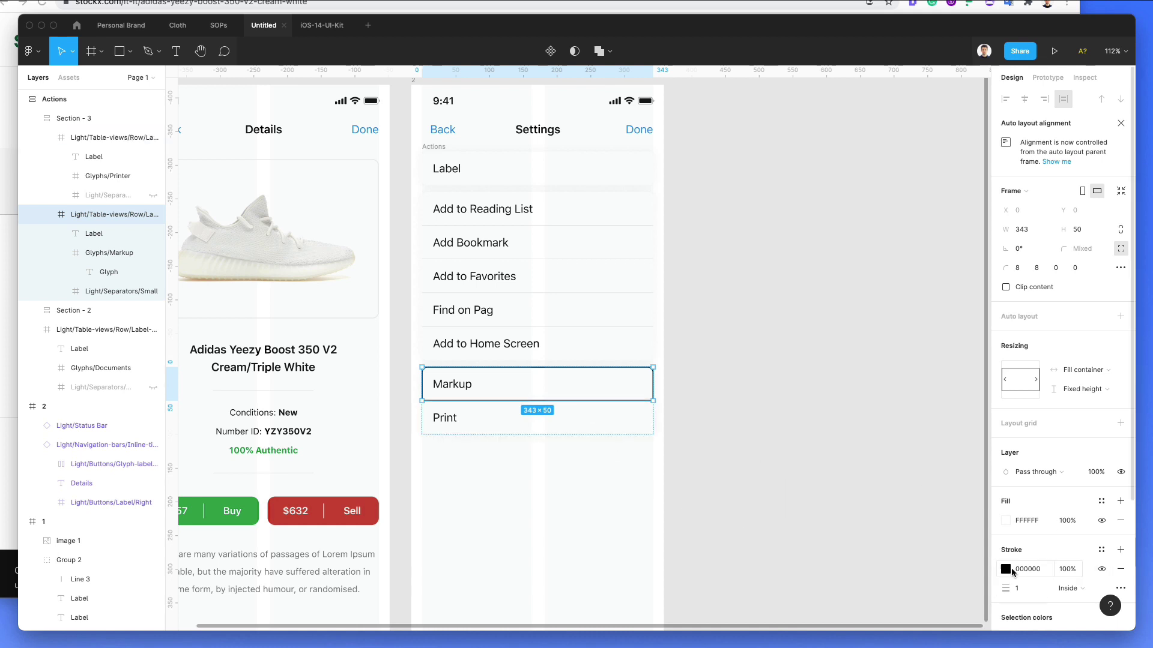
scroll(419, 368, "up", 10)
scroll(388, 342, "left", 5)
scroll(388, 342, "up", 5)
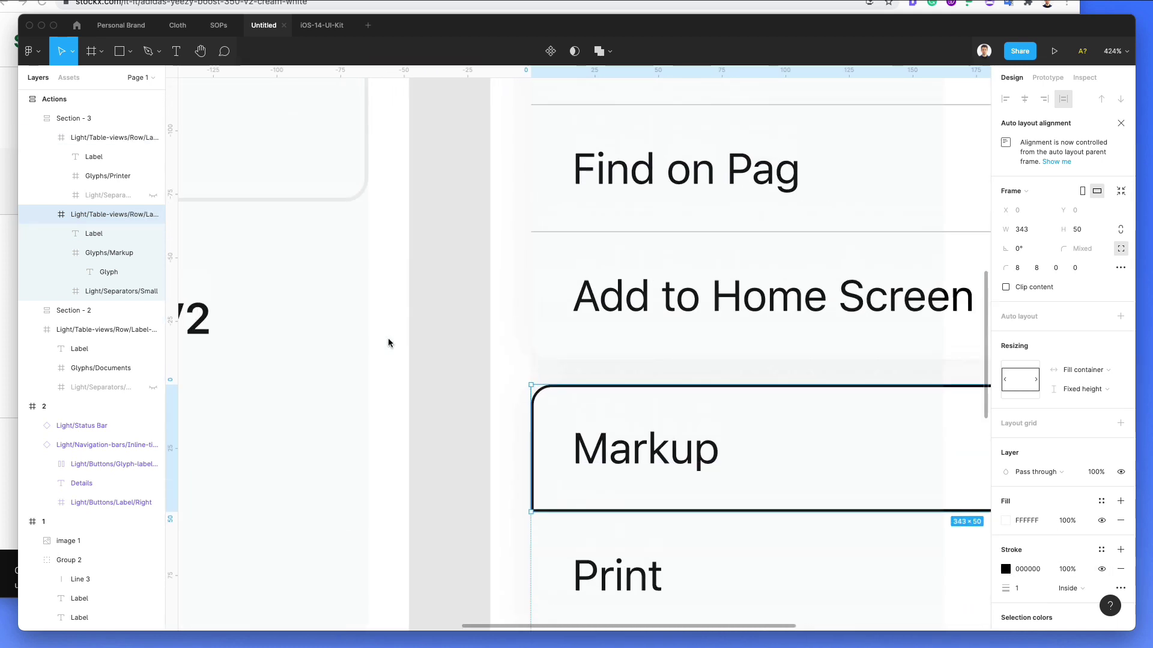
key("i")
key("Escape")
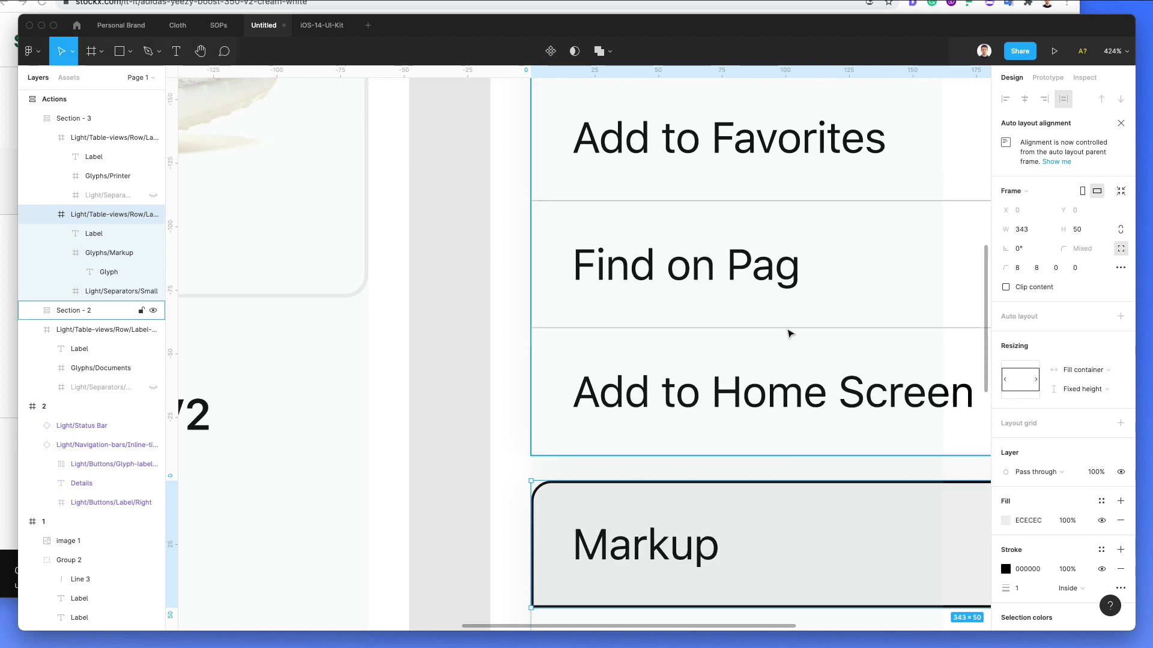
scroll(803, 340, "down", 3)
left_click(1005, 569)
key("i")
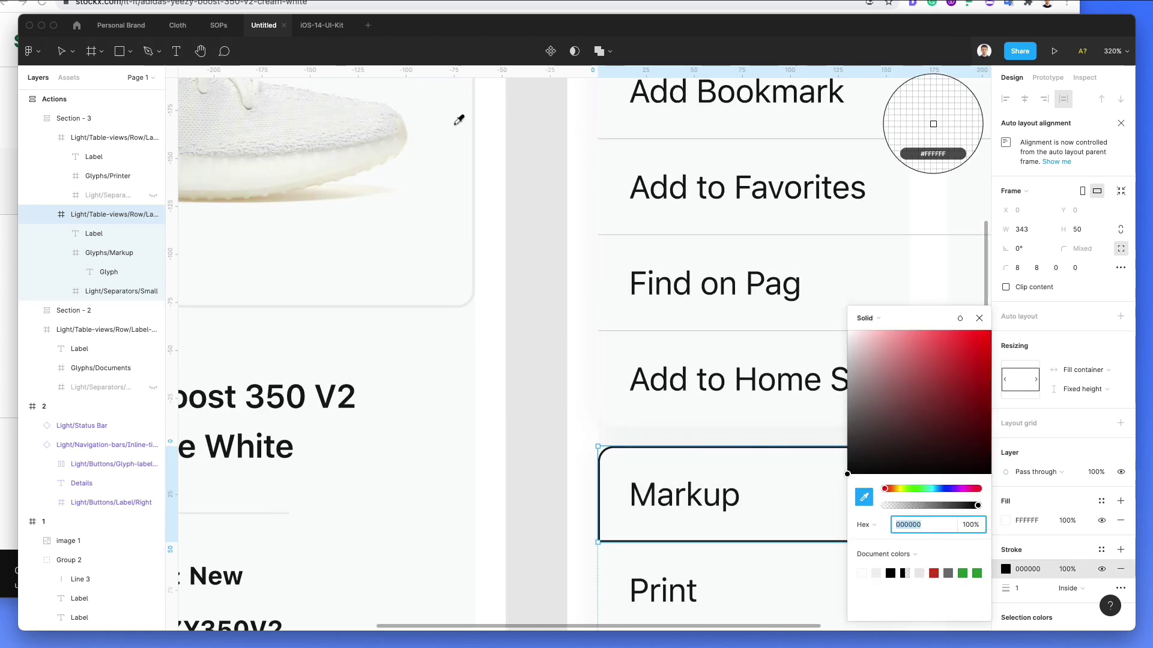
left_click(931, 120)
scroll(610, 213, "down", 5)
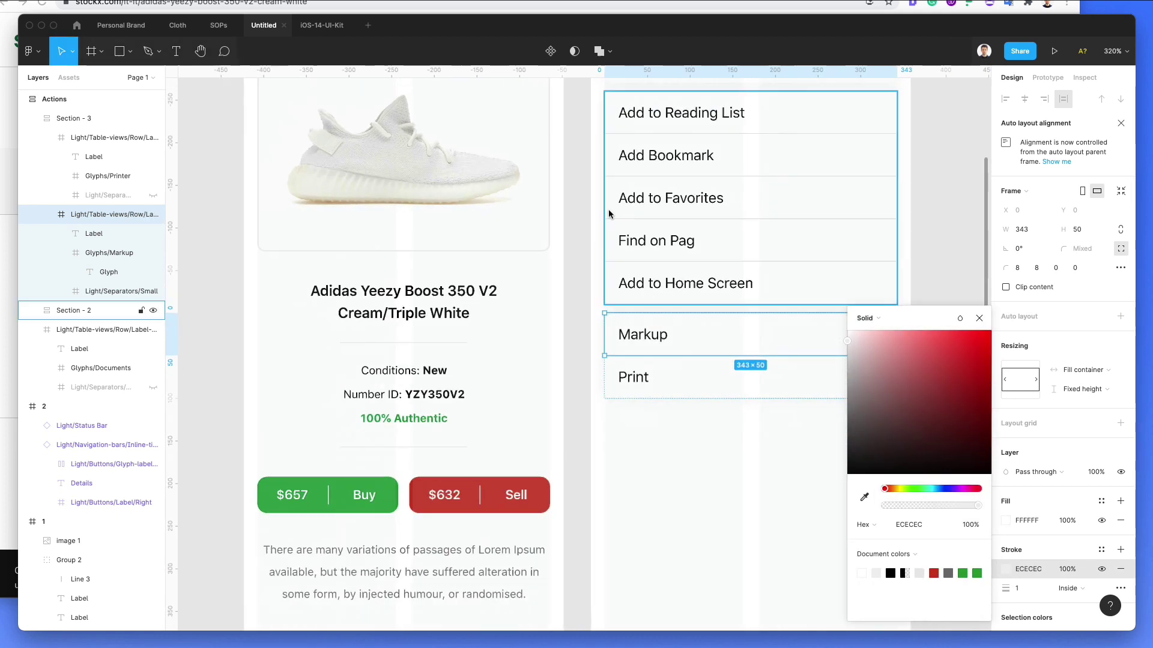
key("Escape")
key("Escape")
Step: Select all rows from Print up to Add to Reading List and add a 1 px outline
left_click(690, 367)
left_click(720, 337, "shift")
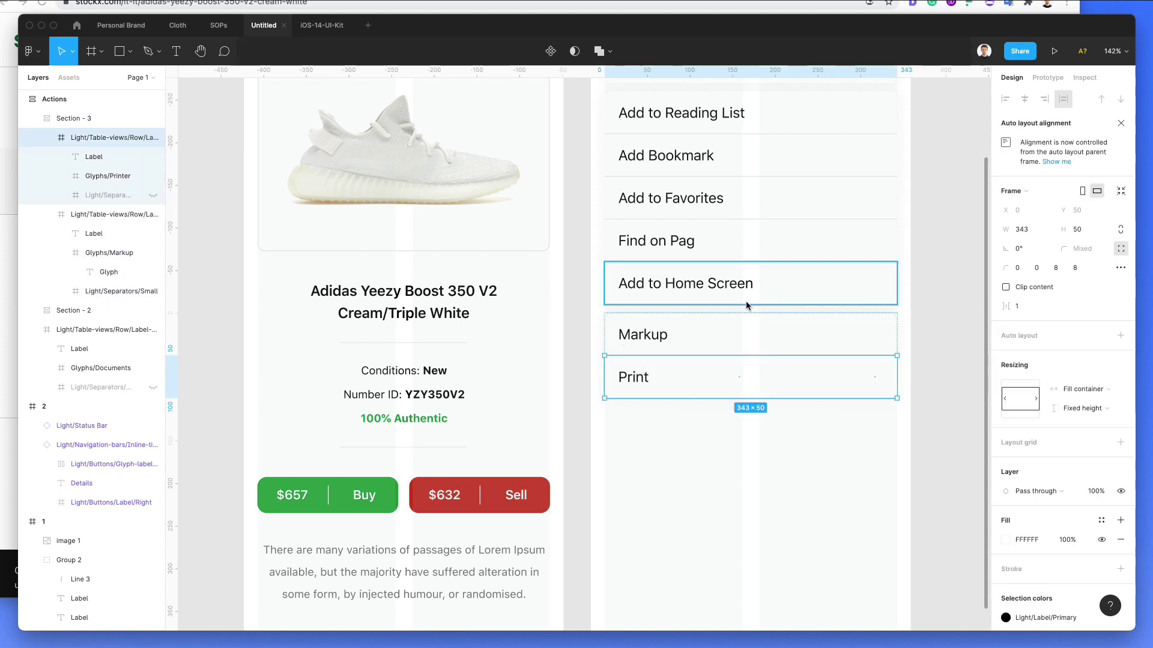
left_click(759, 289, "shift")
left_click(833, 246, "shift")
left_click(846, 204, "shift")
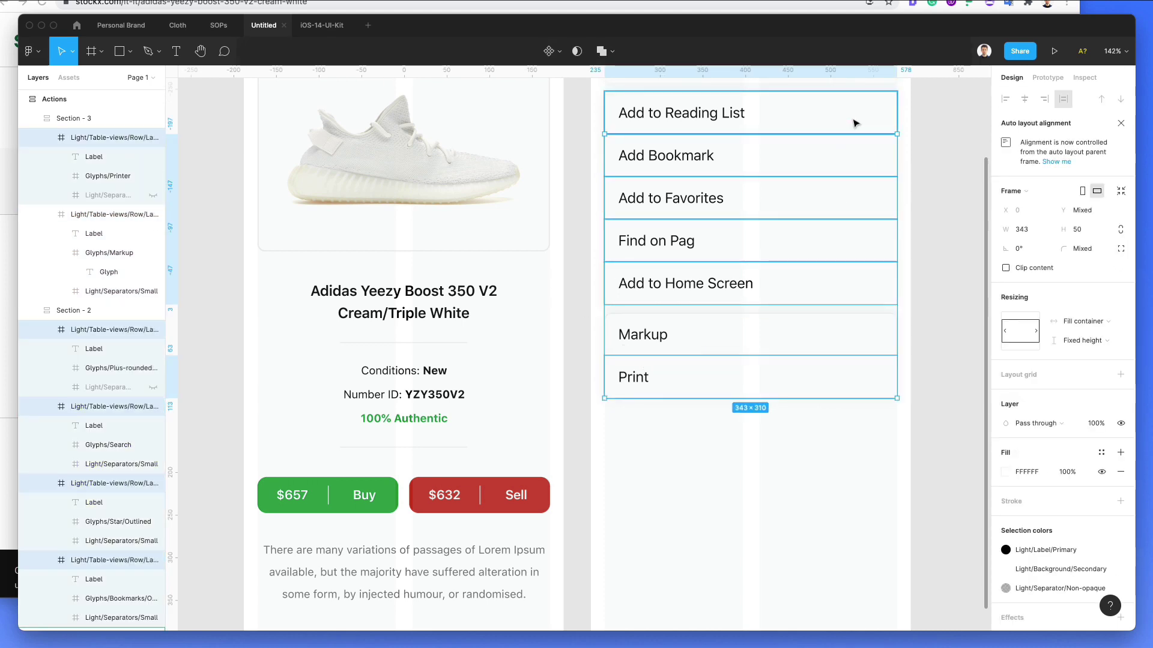
left_click(847, 167, "shift")
left_click(854, 118, "shift")
left_click(1011, 502)
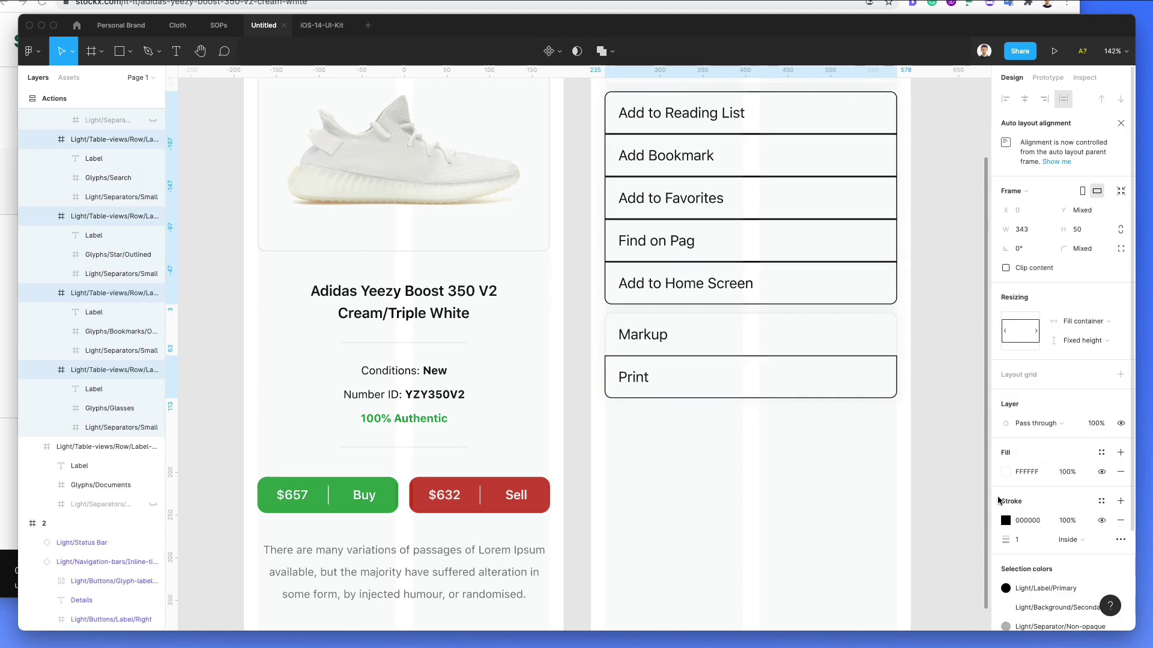
Step: Set the rows' outline colour to light grey ECECEC with the eyedropper
left_click(1005, 521)
key("i")
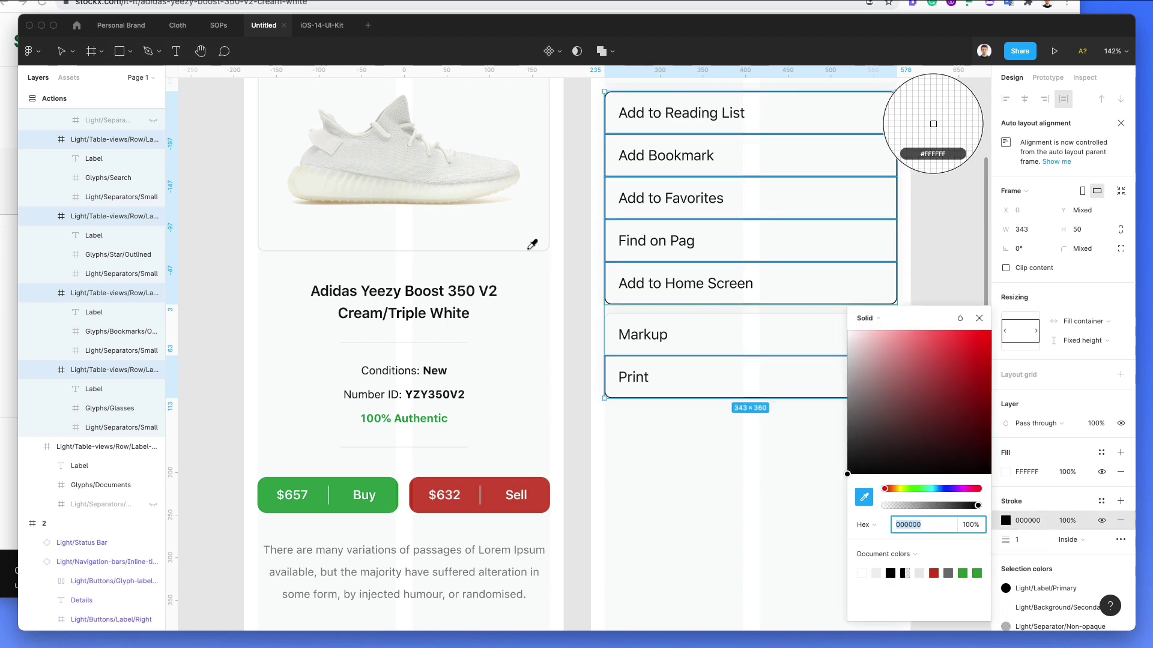
scroll(538, 251, "up", 5)
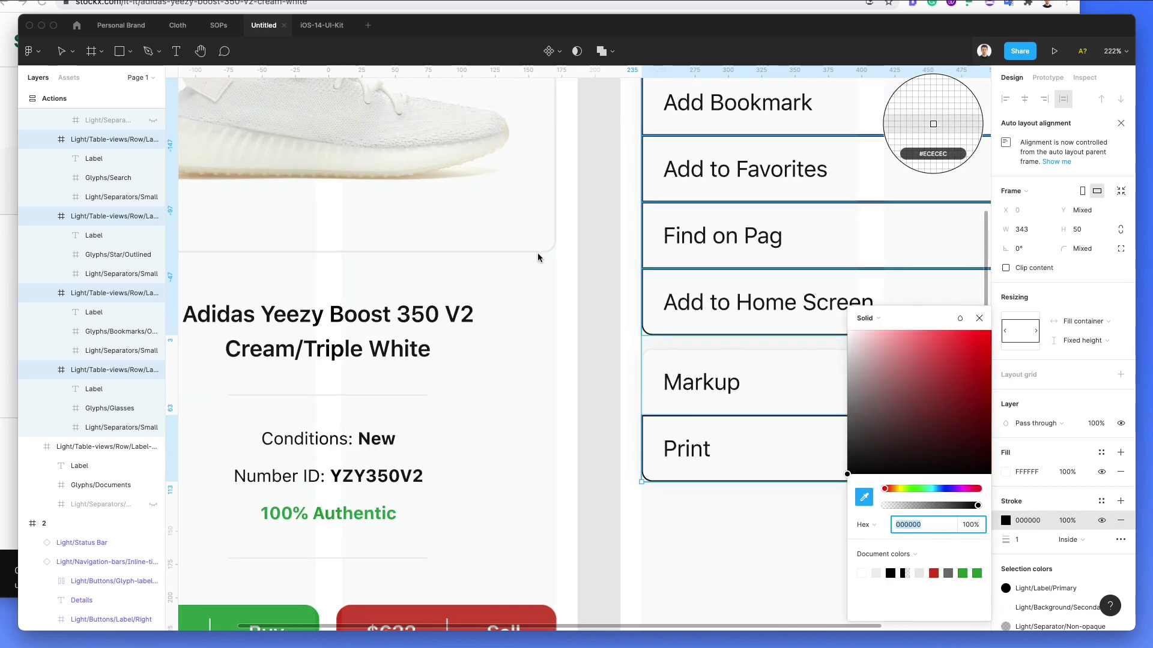
left_click(538, 257)
scroll(546, 255, "down", 5)
key("Escape")
scroll(588, 290, "up", 2)
scroll(588, 290, "right", 2)
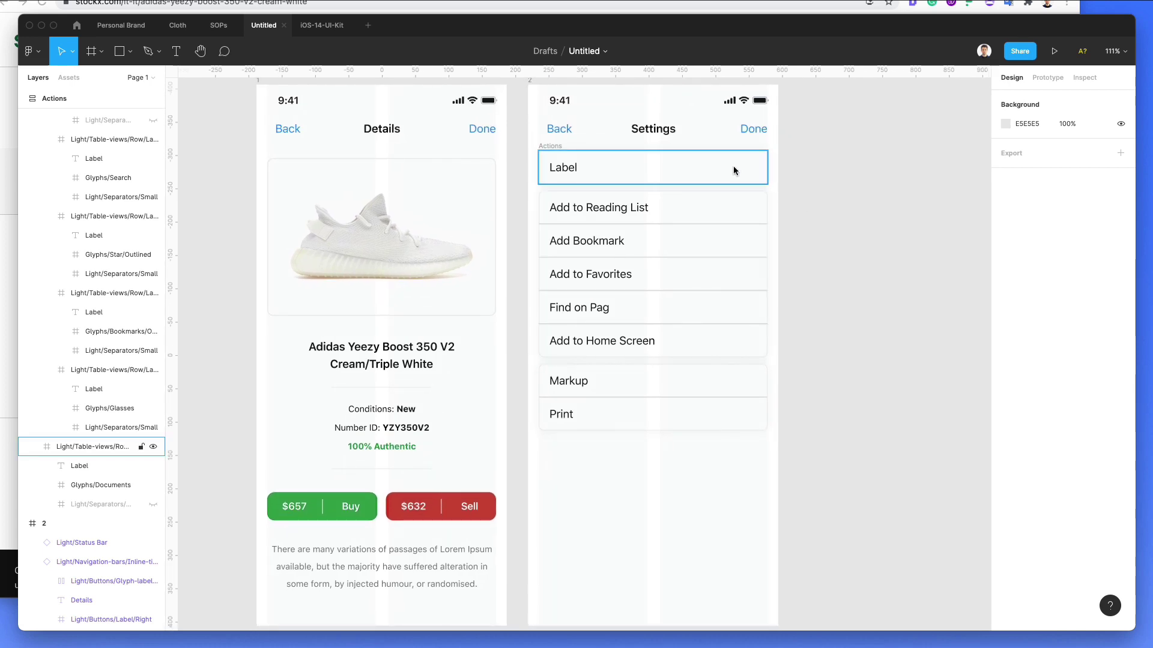
Step: Try reordering the Settings rows by selecting and dragging Add to Reading List
left_click(733, 206)
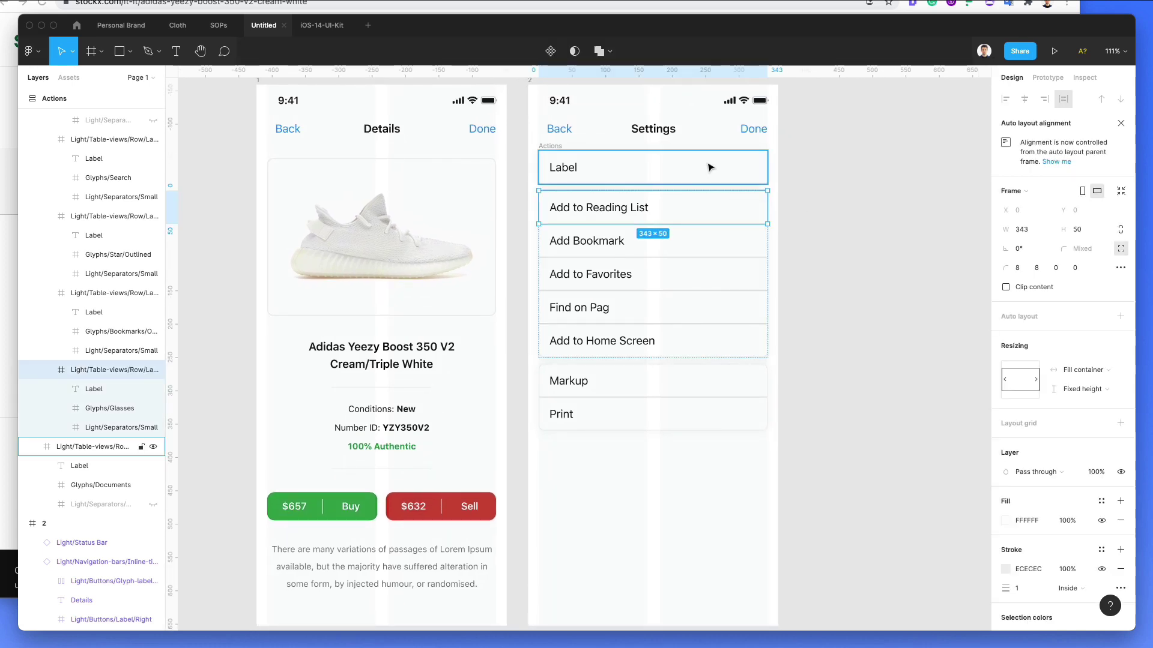
left_click(710, 166)
left_click(836, 275)
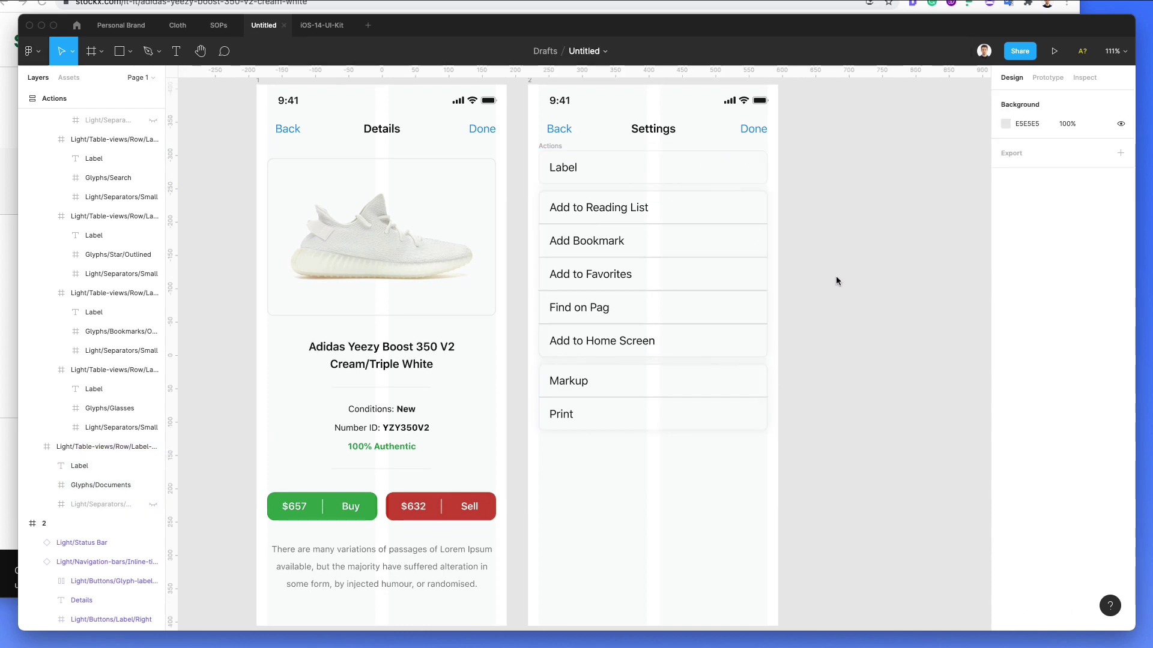
scroll(793, 254, "up", 1)
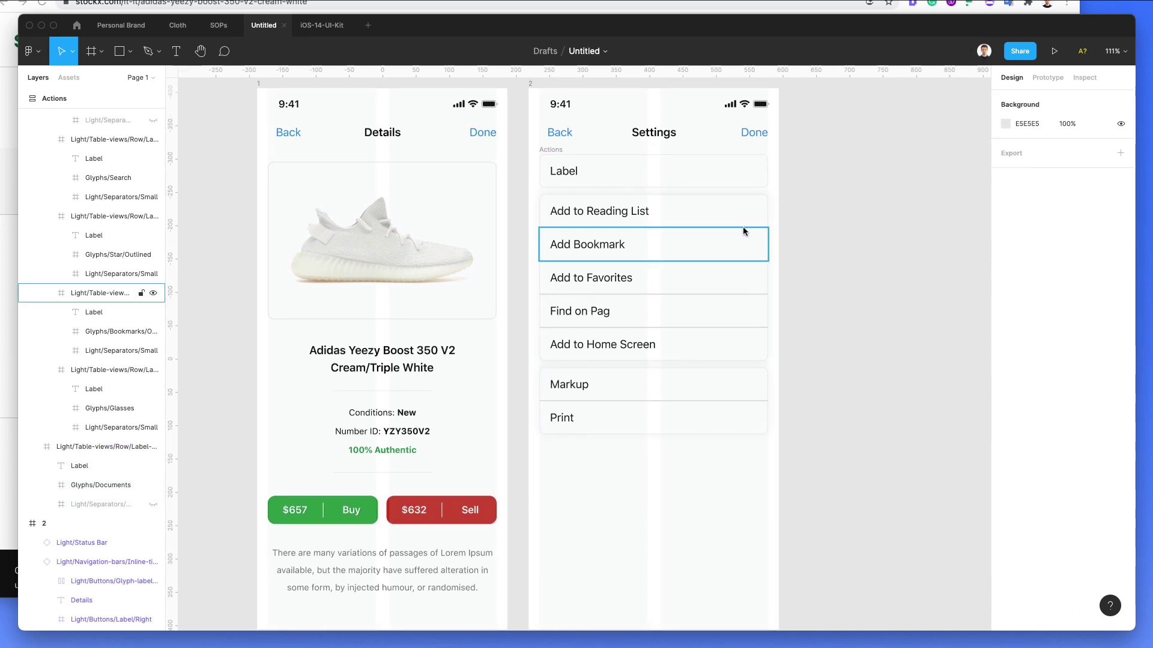
left_click_drag(739, 228, 751, 333)
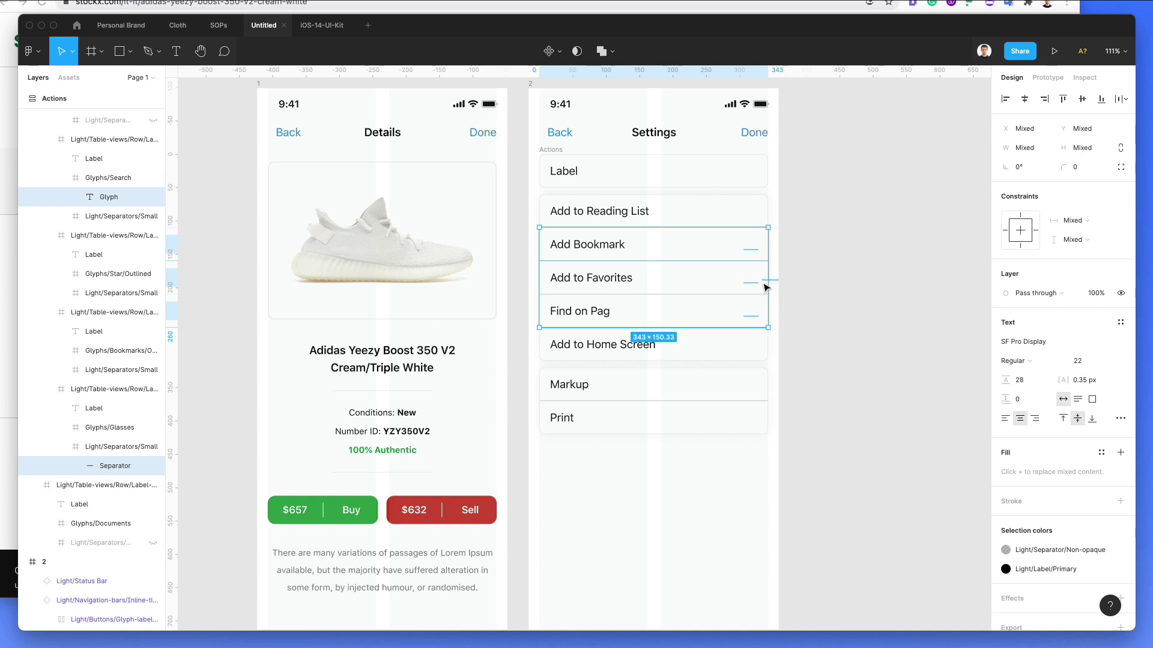
left_click(787, 312)
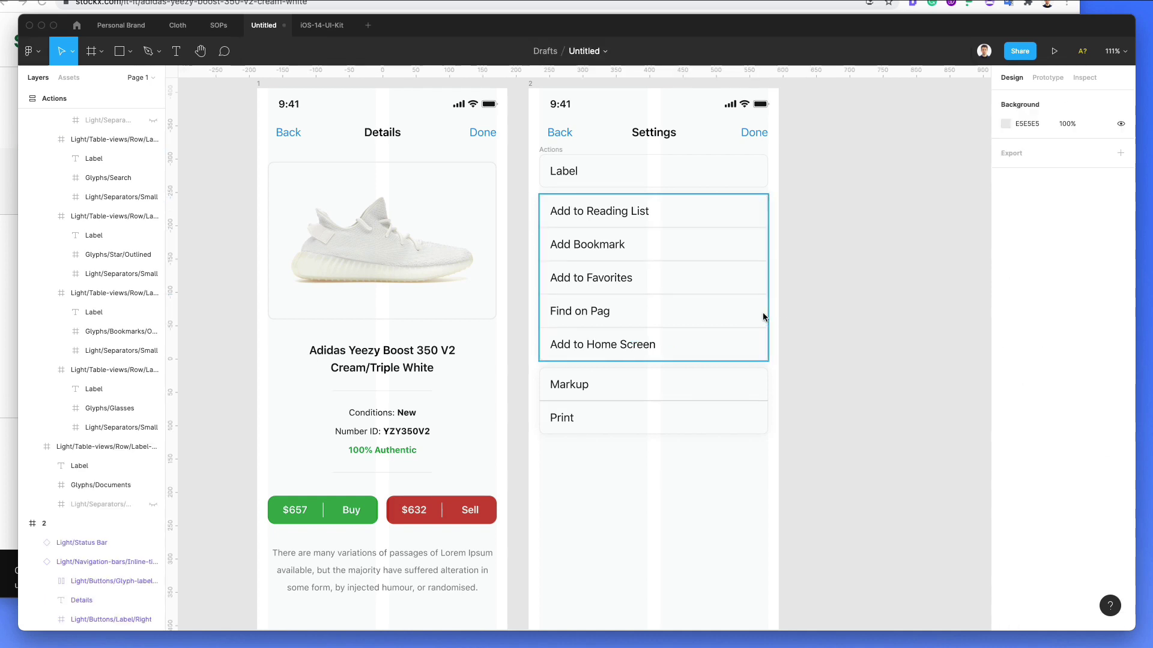
left_click_drag(816, 289, 752, 308)
scroll(764, 221, "up", 5)
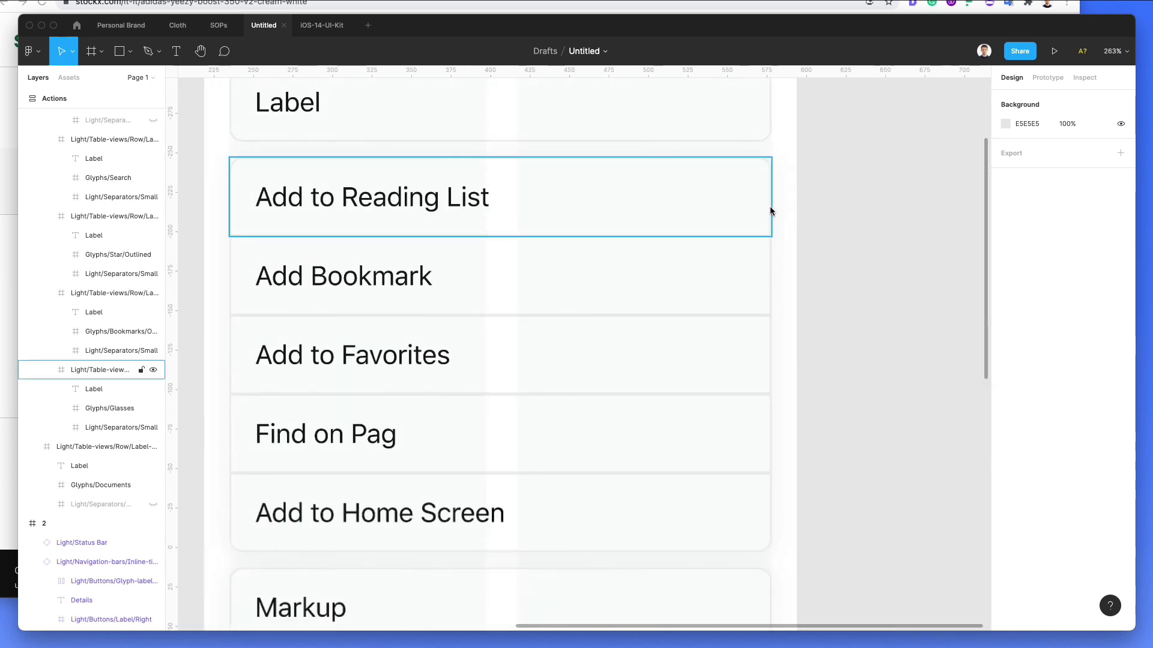
Step: Move the Add to Reading List row below Add Bookmark with the arrow keys
left_click(749, 196, "super")
left_click(762, 193)
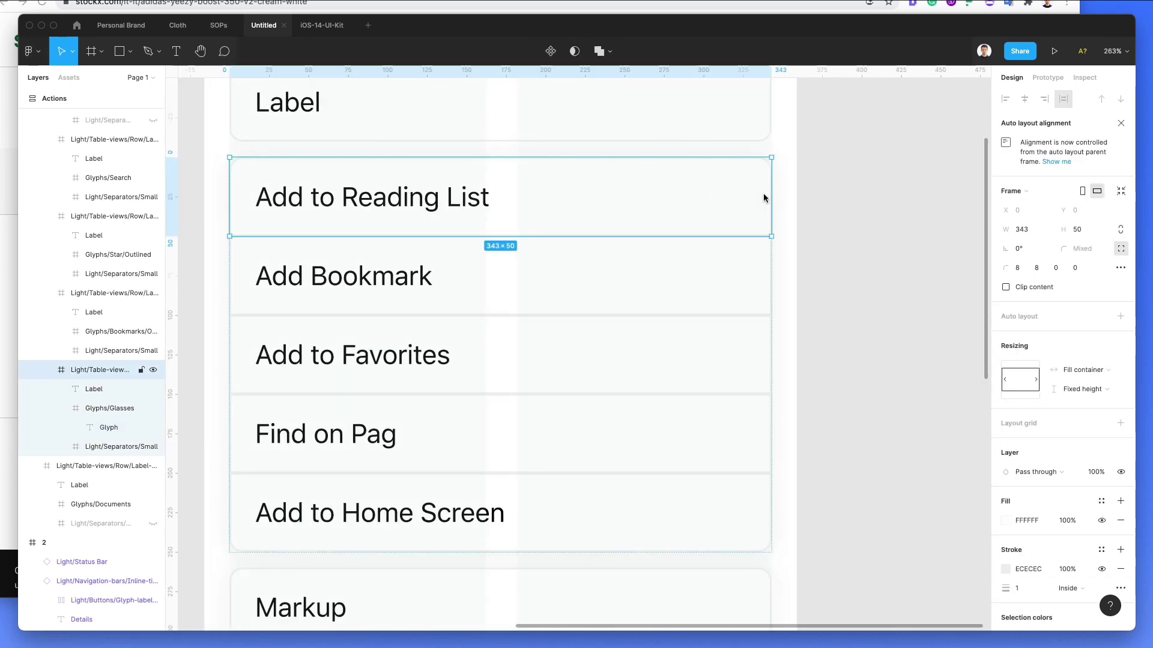
key("Down")
key("Up")
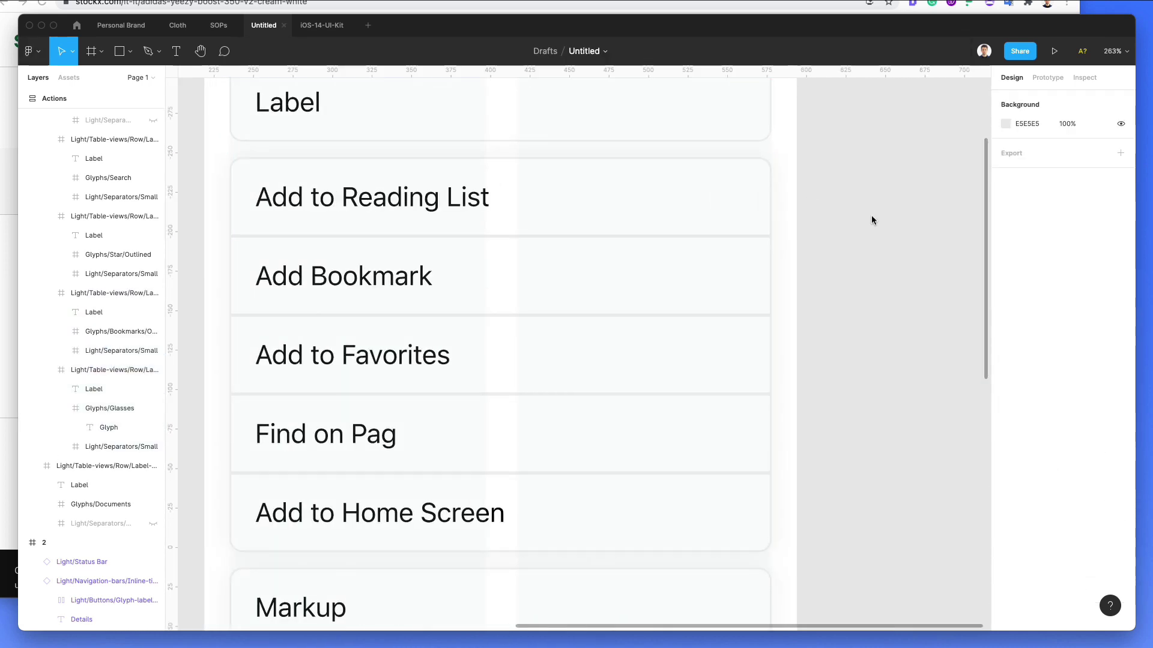
scroll(853, 240, "down", 4)
key("Down")
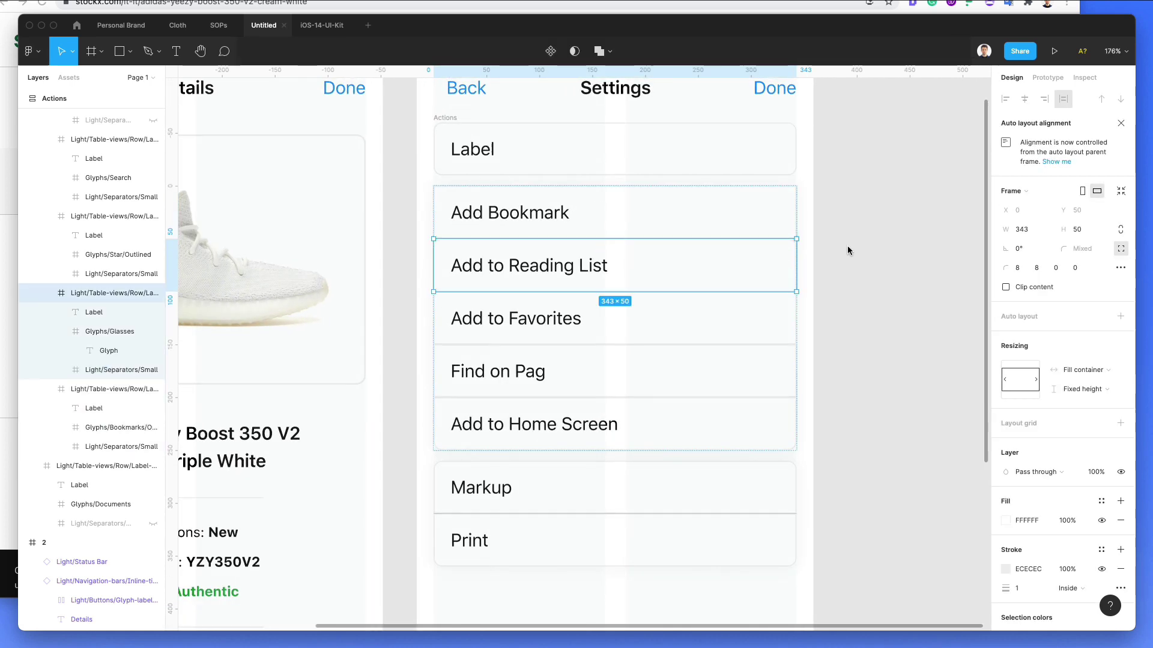
left_click(848, 251)
scroll(847, 251, "down", 3)
Step: Rename the header row's Label text to Profile
scroll(616, 192, "down", 2)
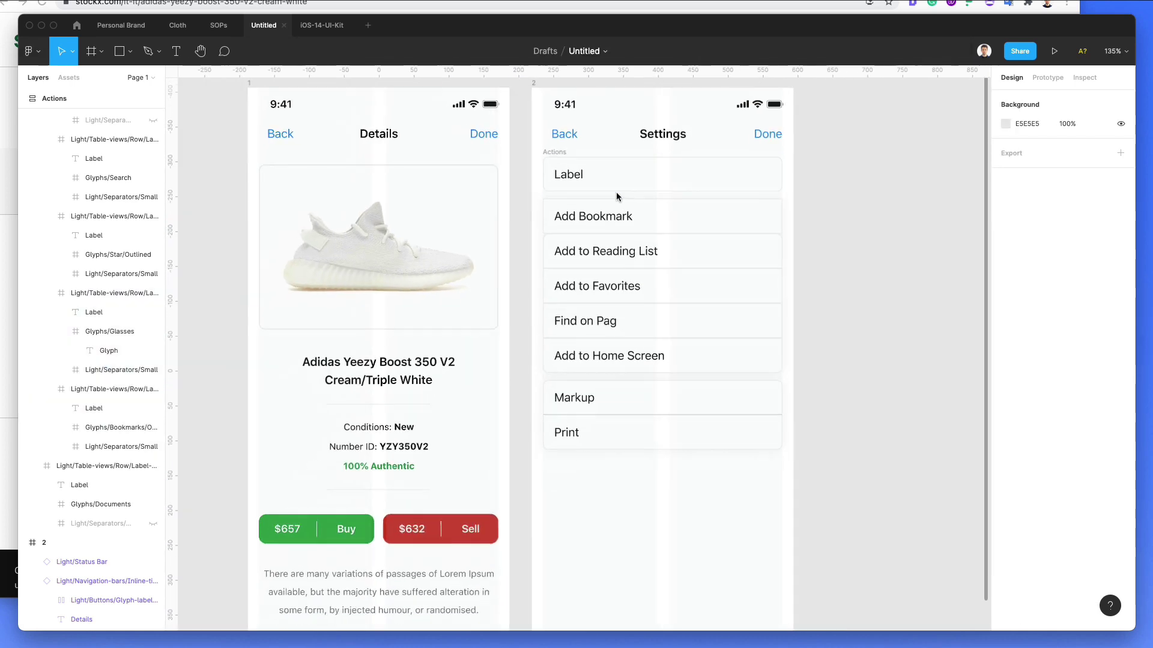
double_click(573, 177)
double_click(572, 176)
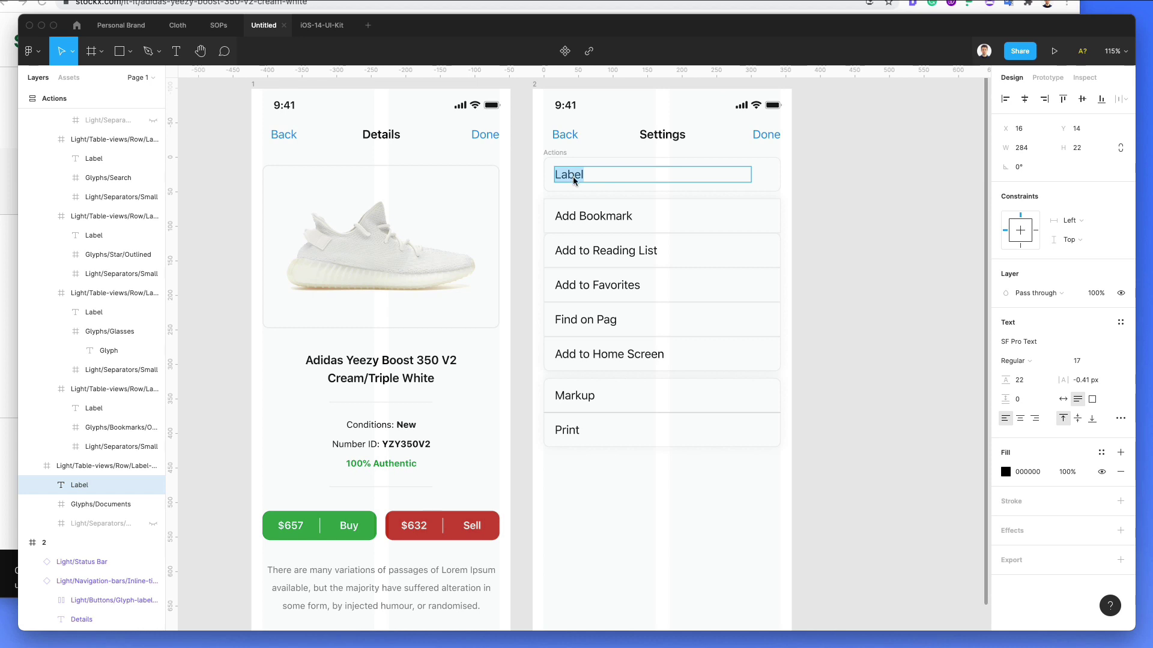
type("Sett")
key("super+a")
type("P")
Step: Delete the Add Bookmark row from the Settings list
left_click(637, 215)
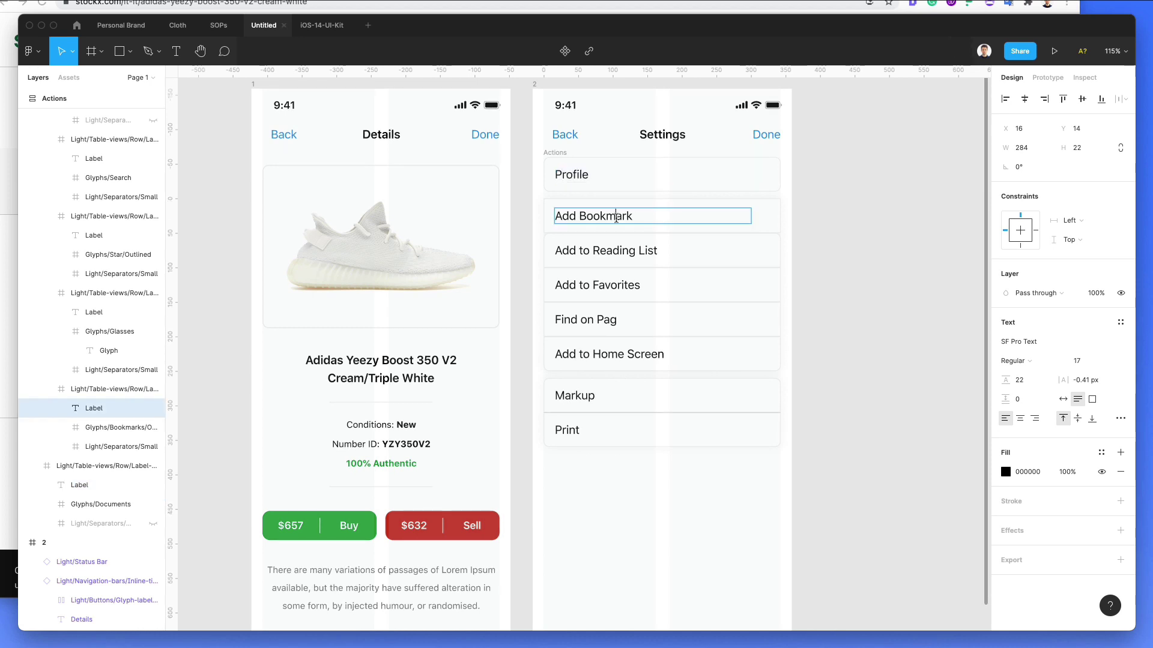
double_click(638, 215)
scroll(638, 215, "up", 1)
key("Escape")
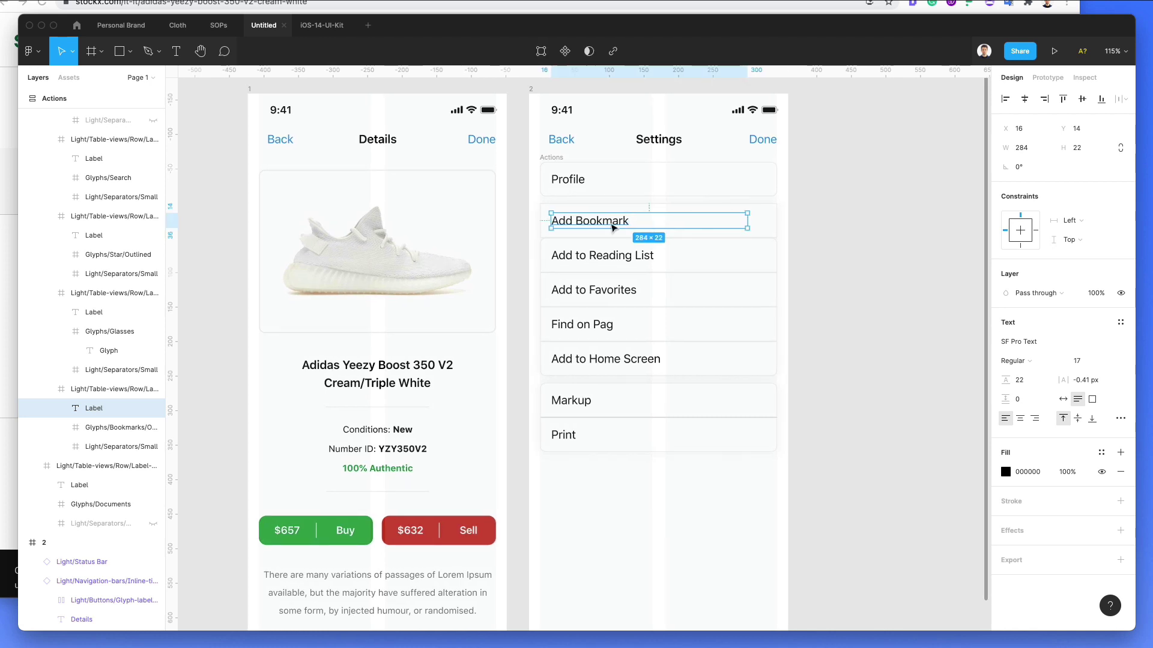
left_click(831, 218)
double_click(710, 224)
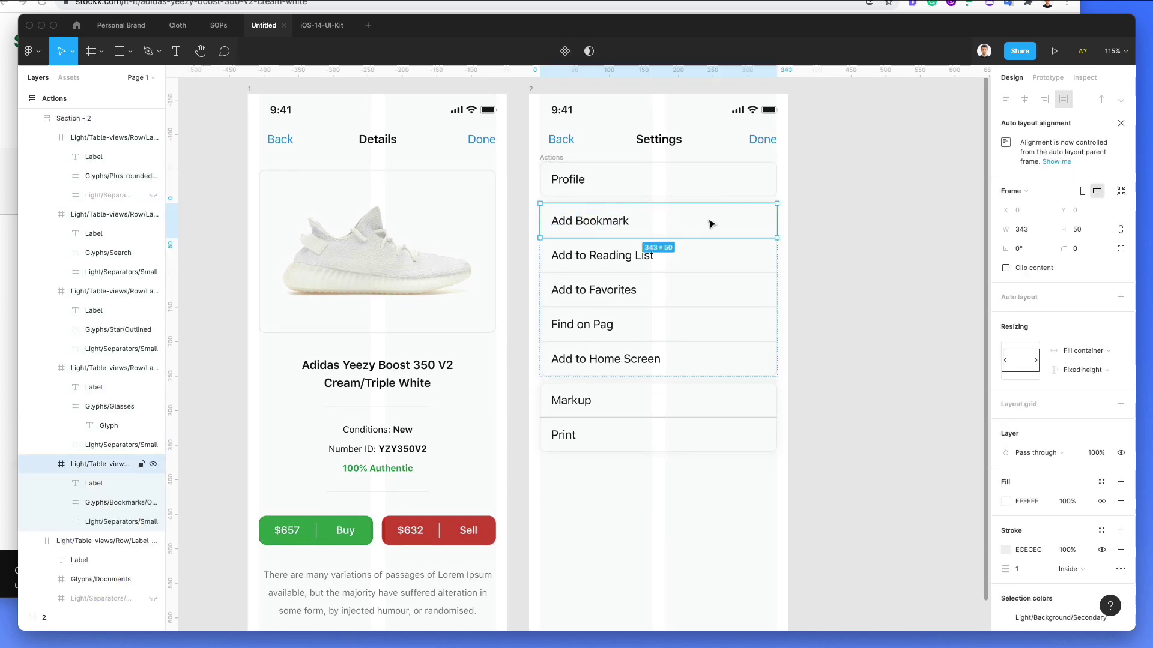
key("Delete")
Step: Relabel Add to Reading List, Add to Favorites and Find on Page as Clothing, Development and Customization
double_click(589, 224)
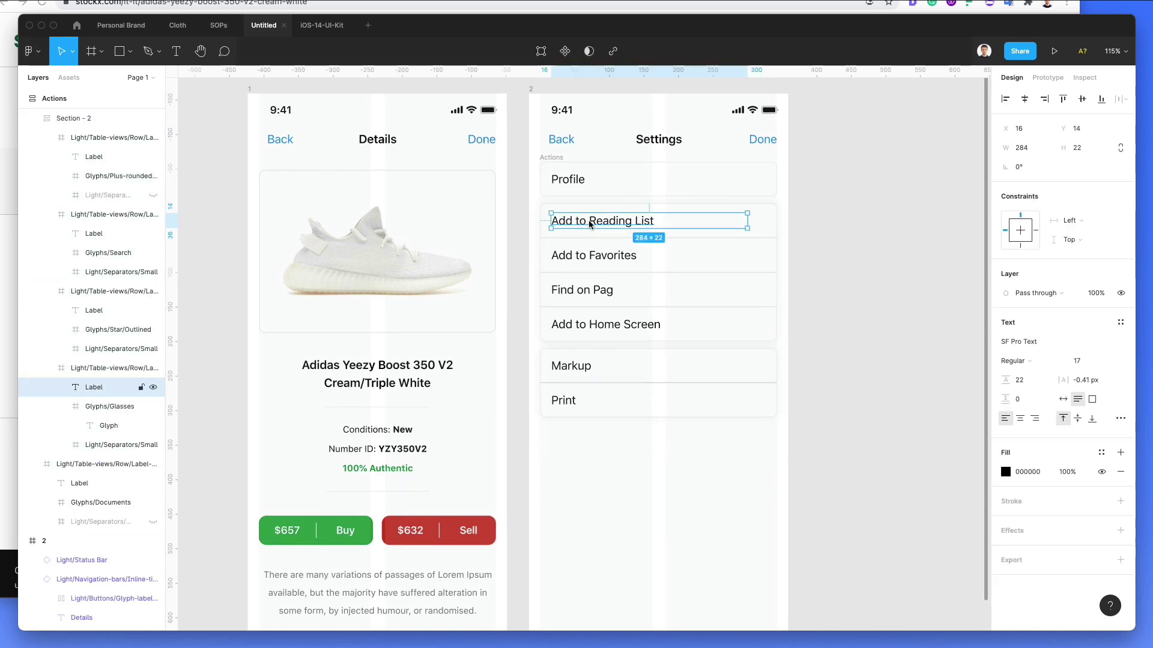
double_click(590, 223)
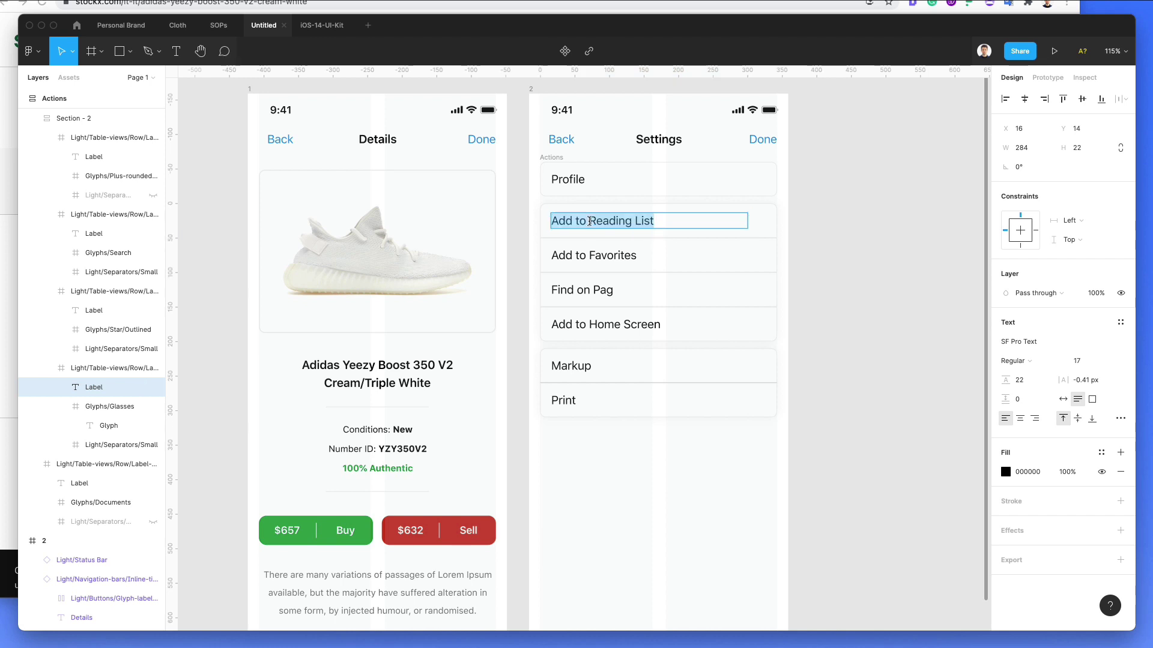
type("Clothing")
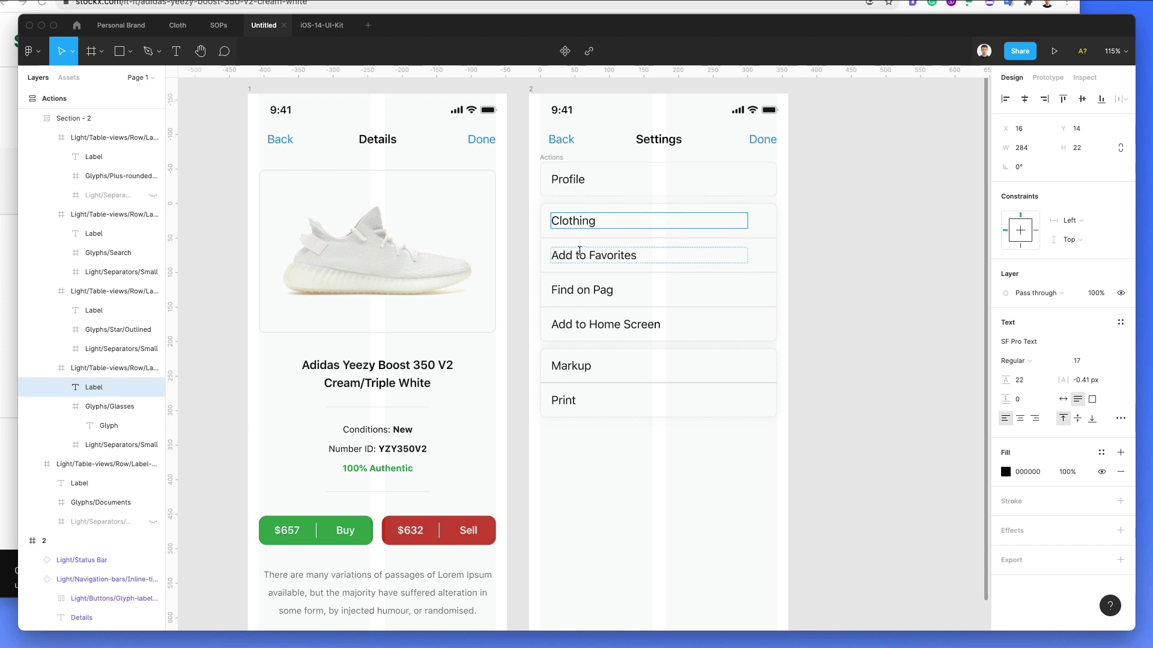
left_click(582, 255)
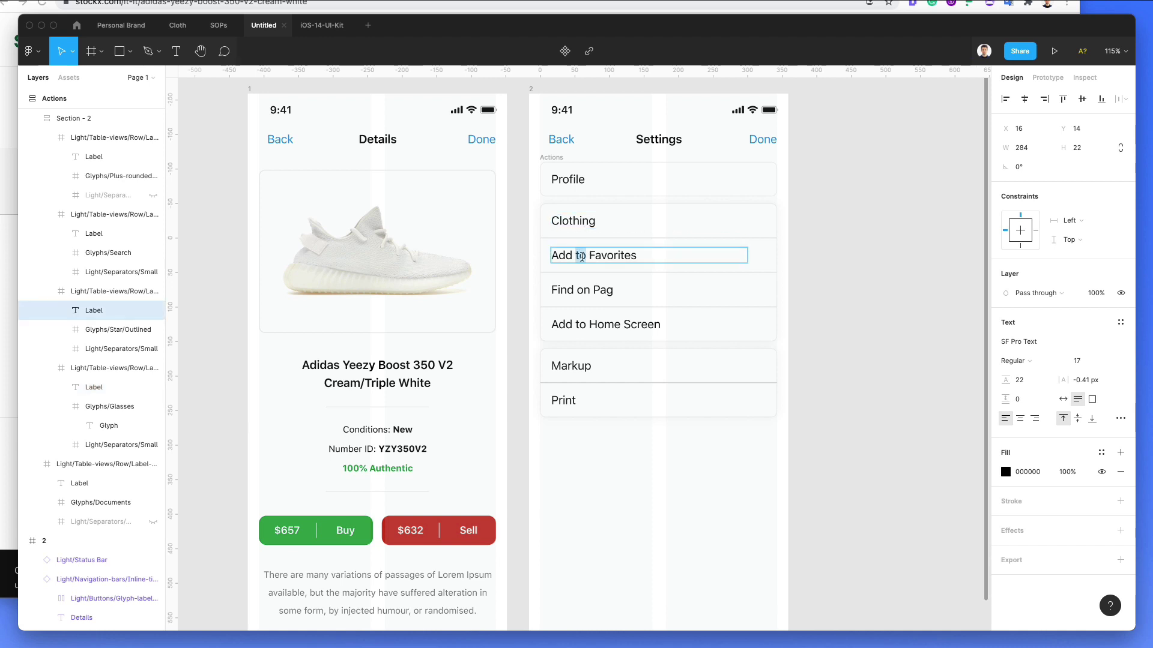
double_click(582, 256)
type("Development")
left_click(578, 290)
double_click(578, 292)
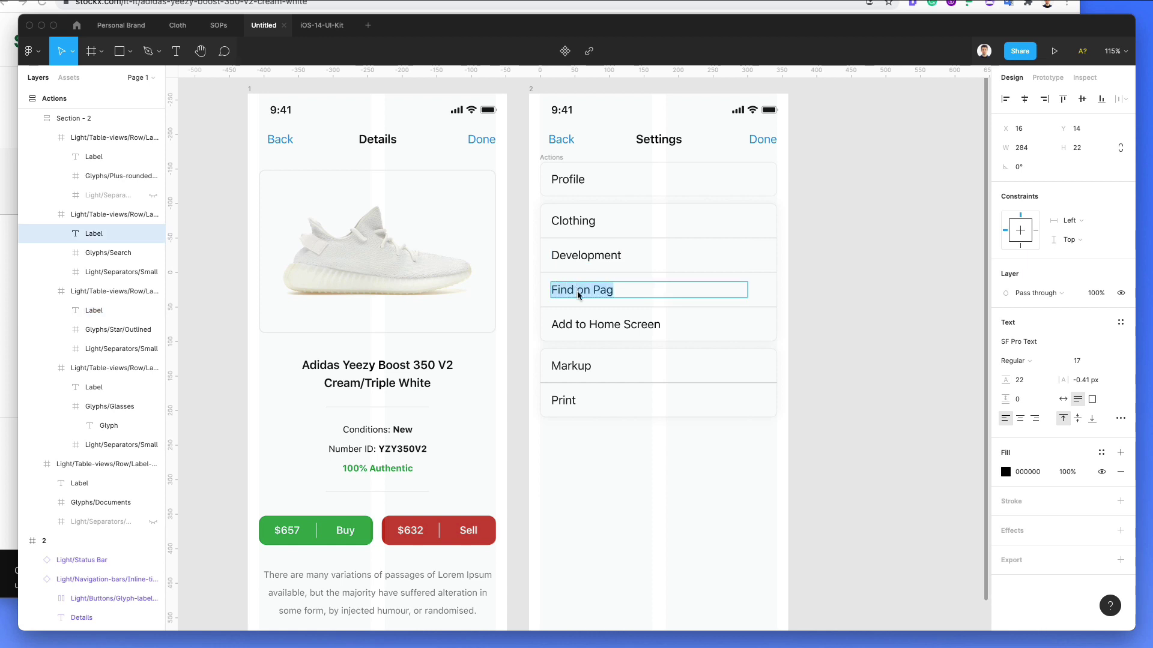
type("Customization")
Step: Relabel Add to Home Screen as Logout, then paste Logout over the Print label
left_click(635, 324)
double_click(635, 325)
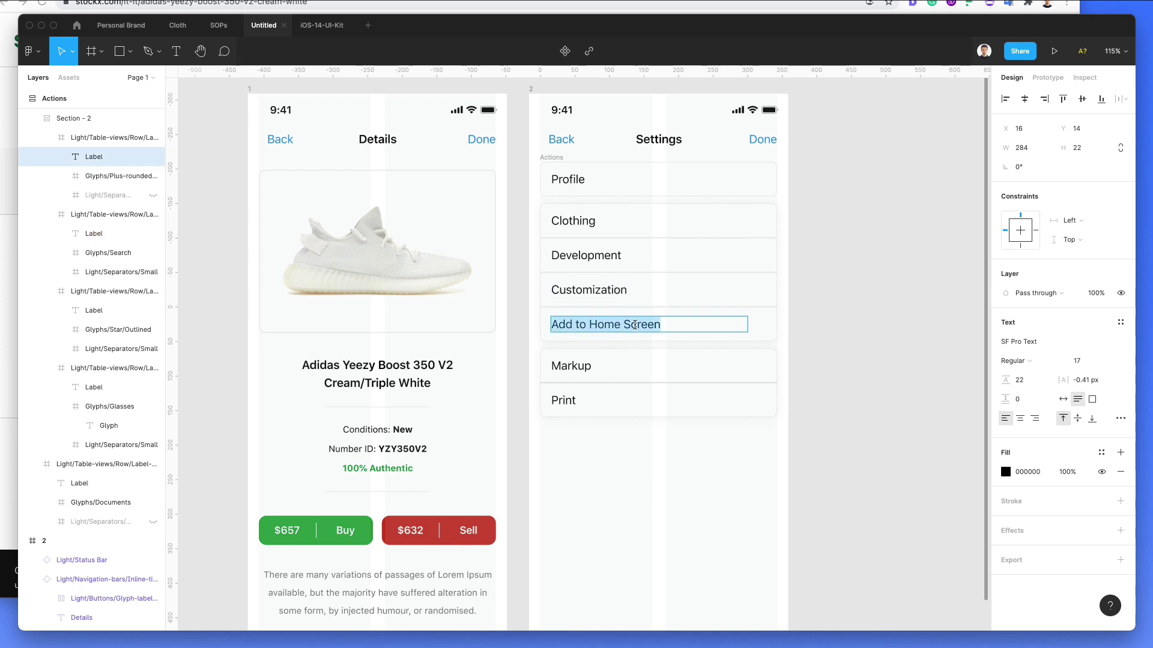
type("Logout")
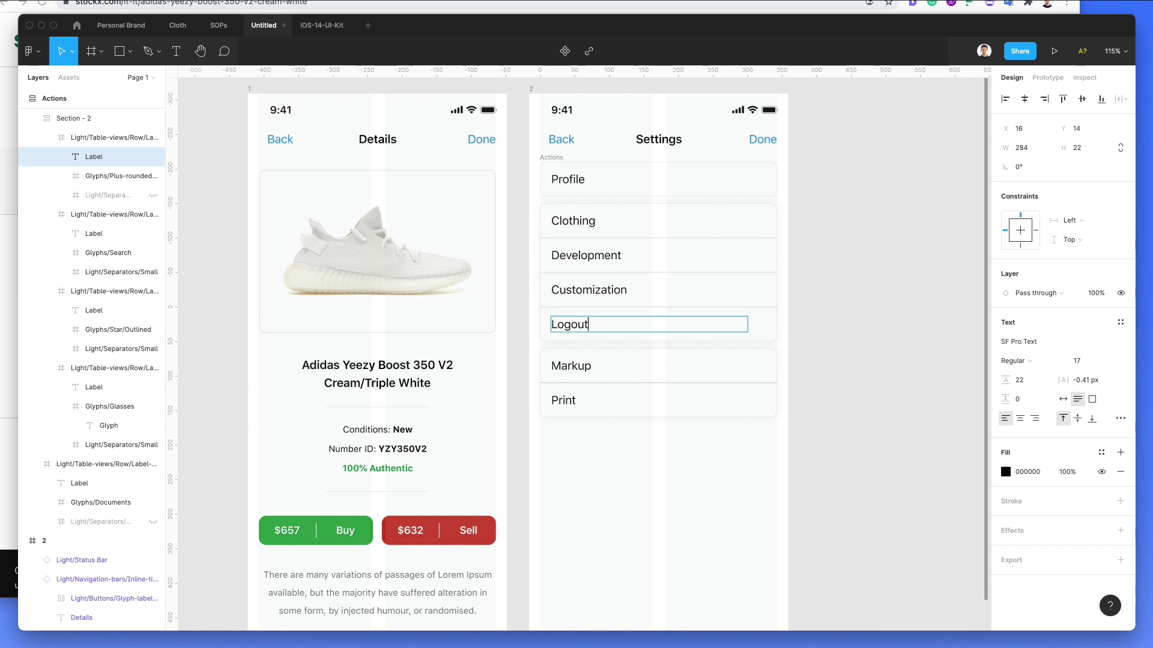
key("super+a")
key("super+c")
double_click(563, 400)
key("super+v")
Step: Rename the upper Logout row to Delivery and begin retyping the Markup label
double_click(577, 326)
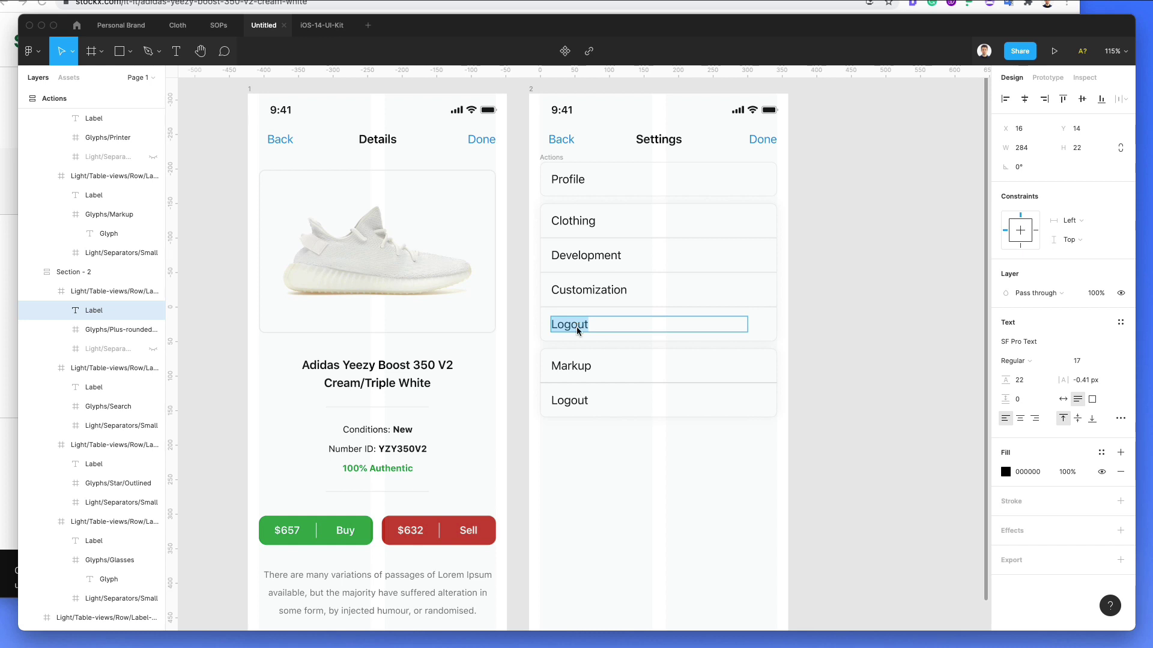
type("Delivery")
double_click(559, 365)
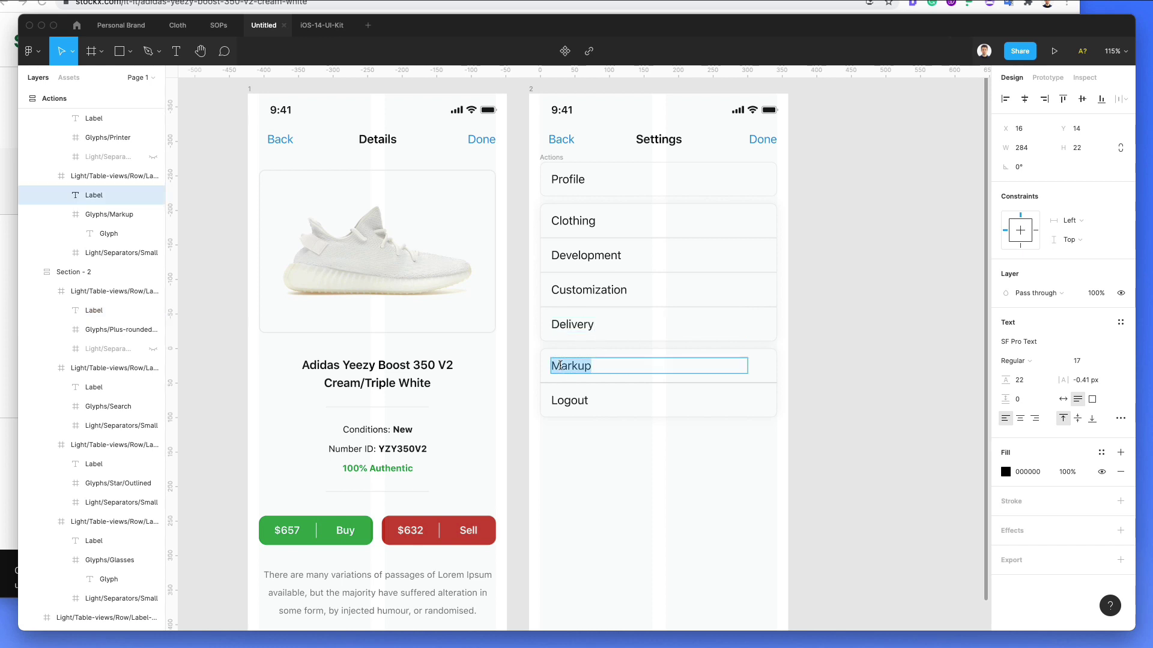
type("C")
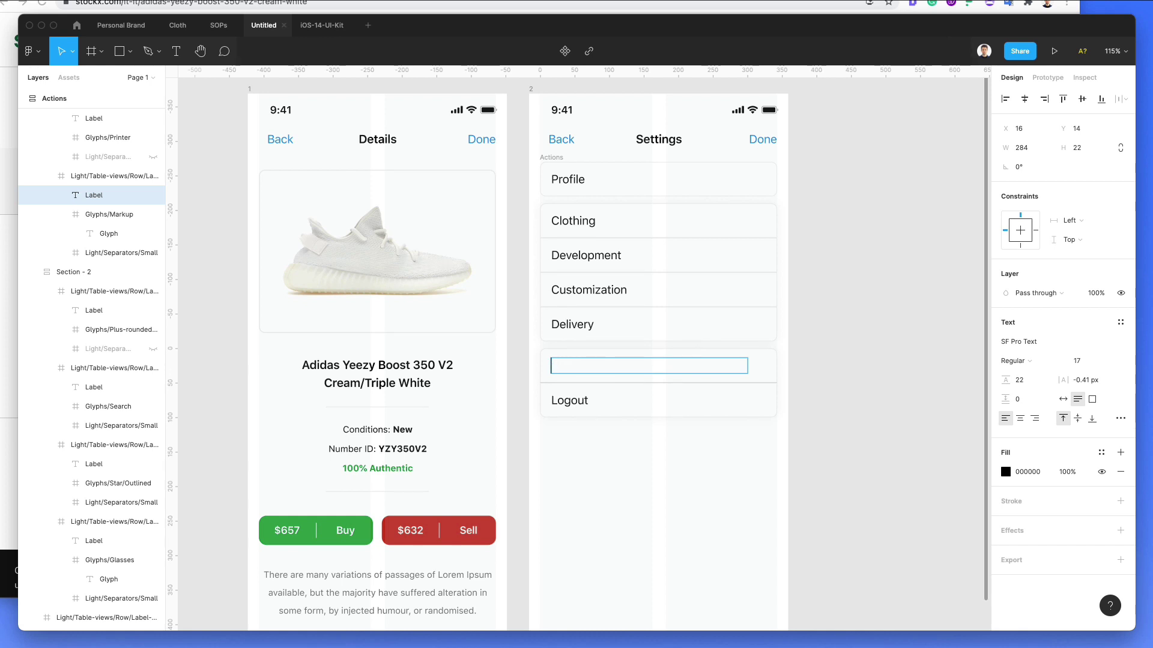
Step: Finish relabelling the Markup row as App
type("App")
left_click(829, 421)
scroll(817, 477, "down", 2)
scroll(820, 463, "down", 2)
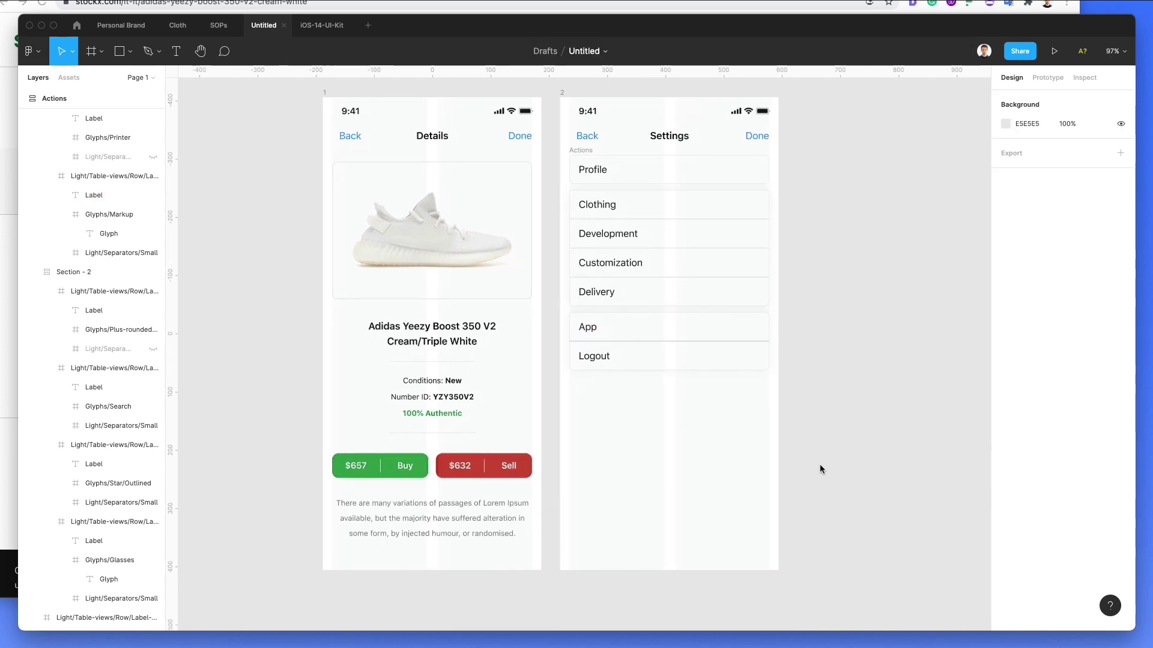
scroll(809, 267, "up", 1)
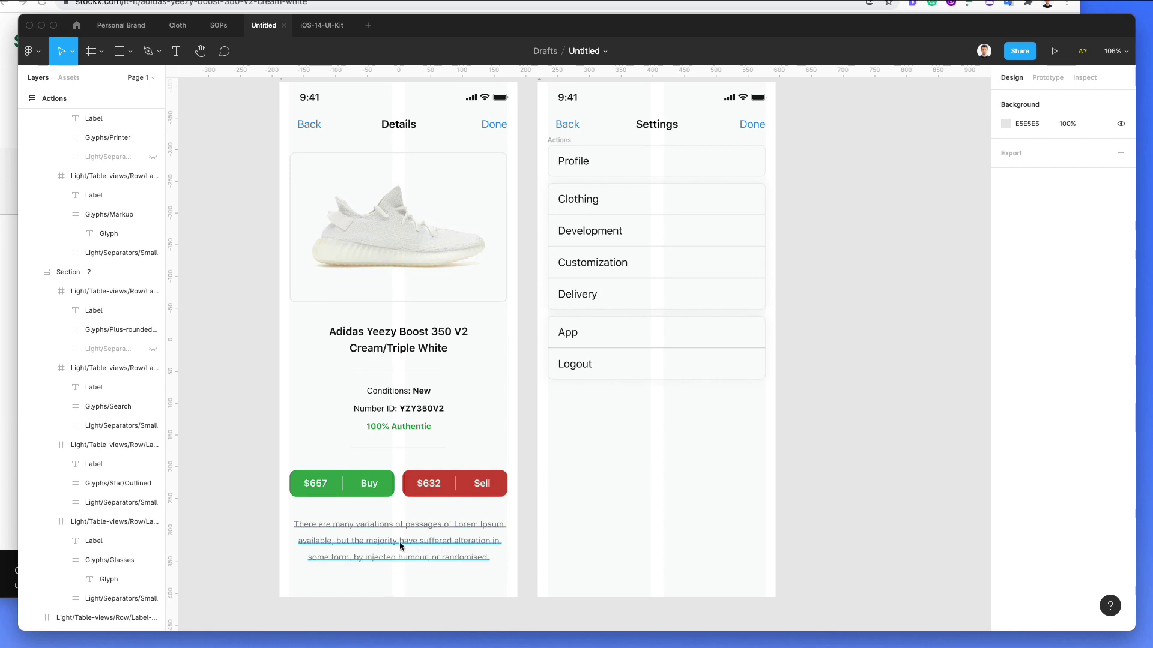
Step: Copy a paragraph below the Settings list and reword it as the bug-report message with the support e-mail
left_click_drag(399, 544, 660, 533)
double_click(684, 547)
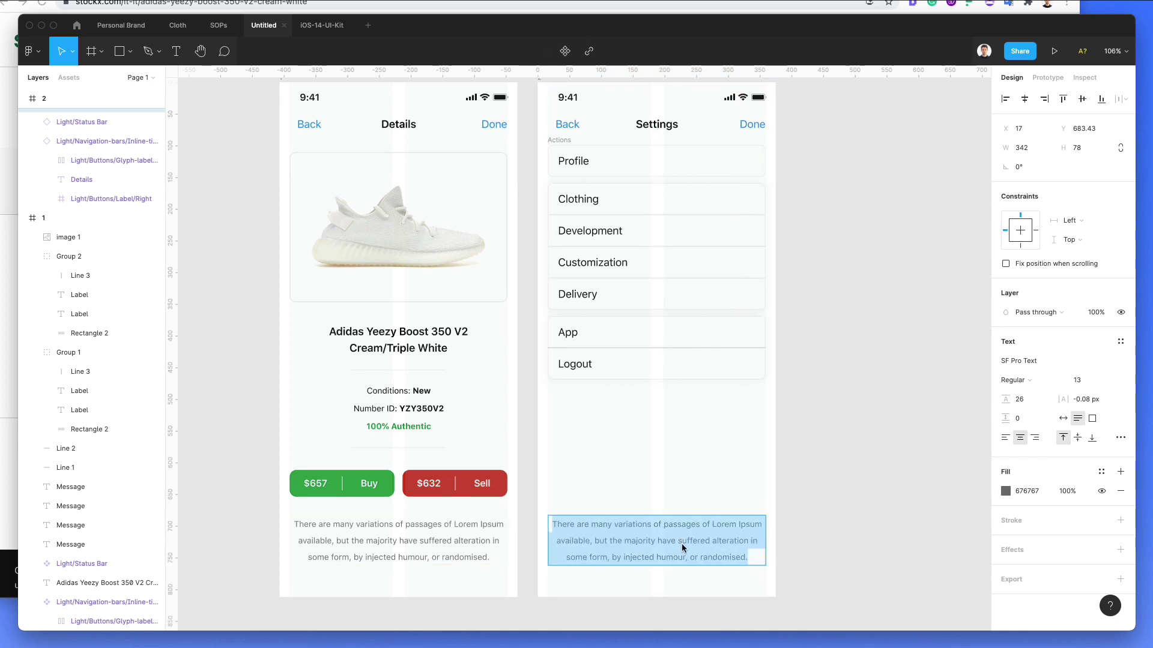
type("If")
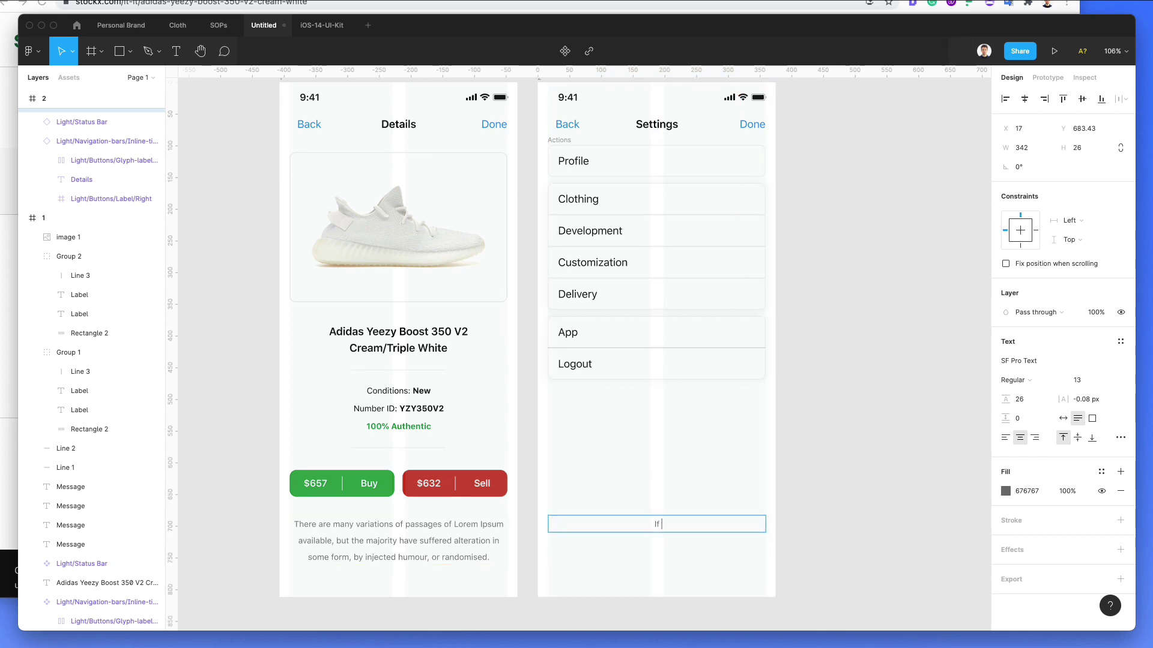
type(" you encounter any bugs or have")
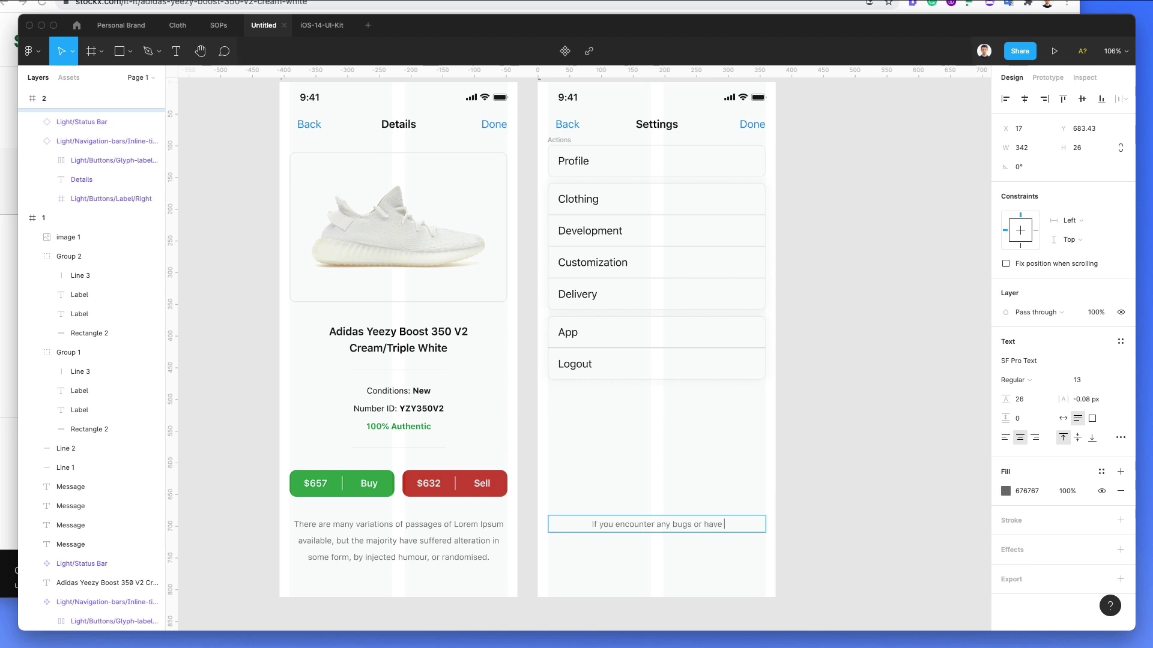
type(" specific problems please")
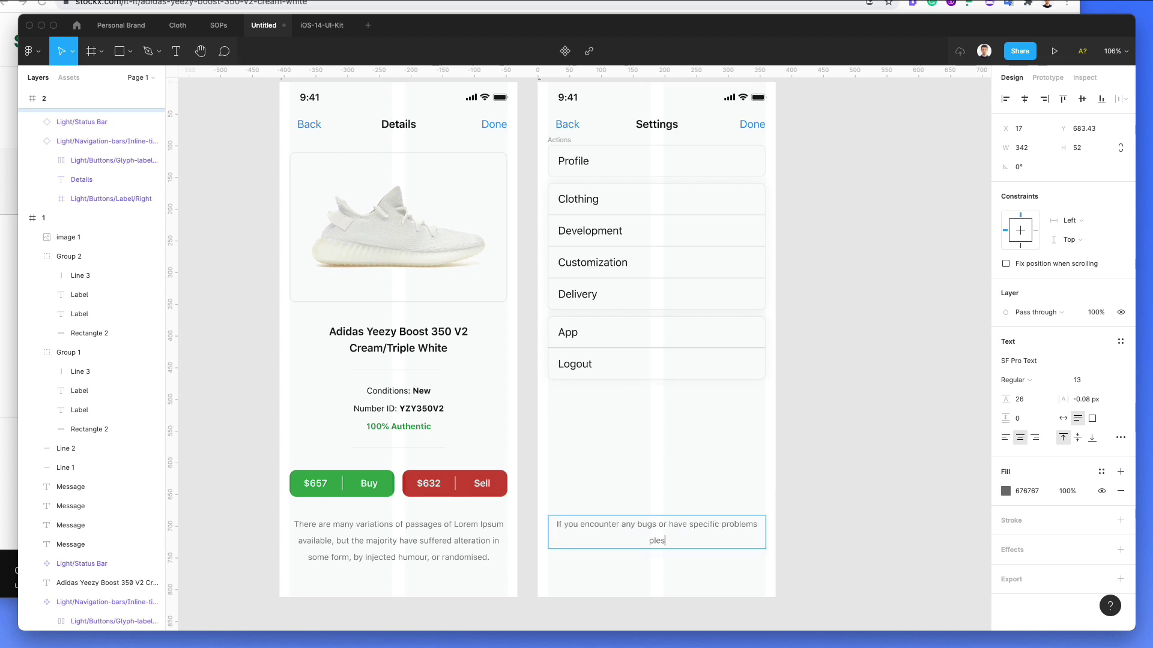
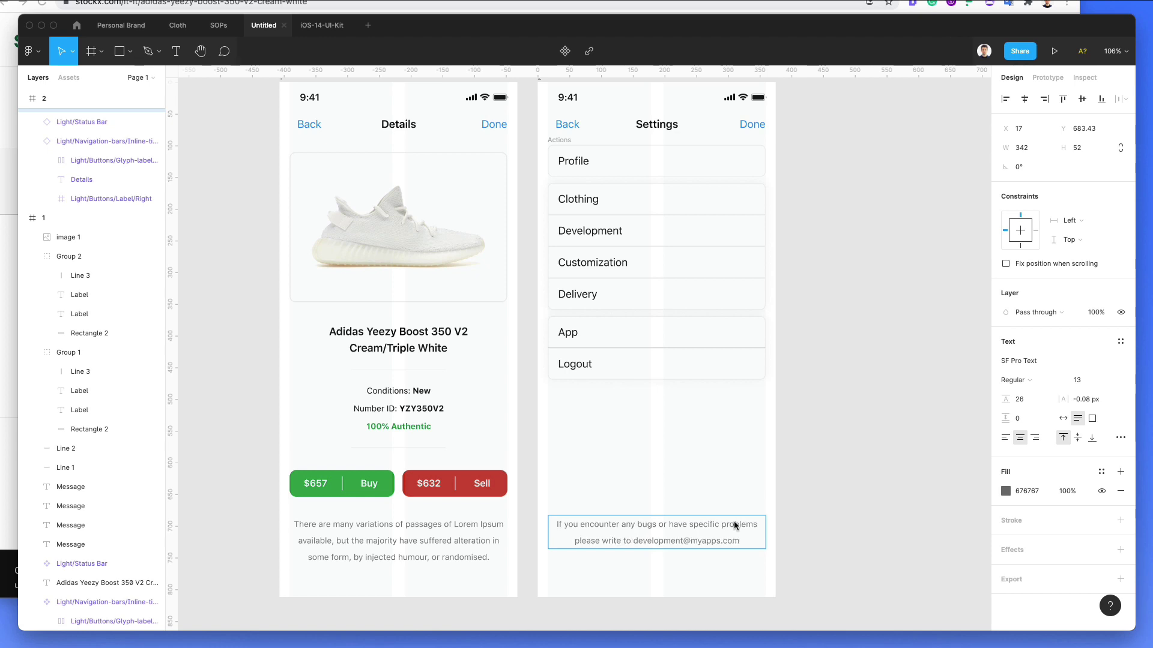
key("Escape")
left_click(798, 528)
Step: Make the footer's e-mail address bold and Back-link blue 0A7AFF, then move the footer down about 17 px
double_click(632, 539)
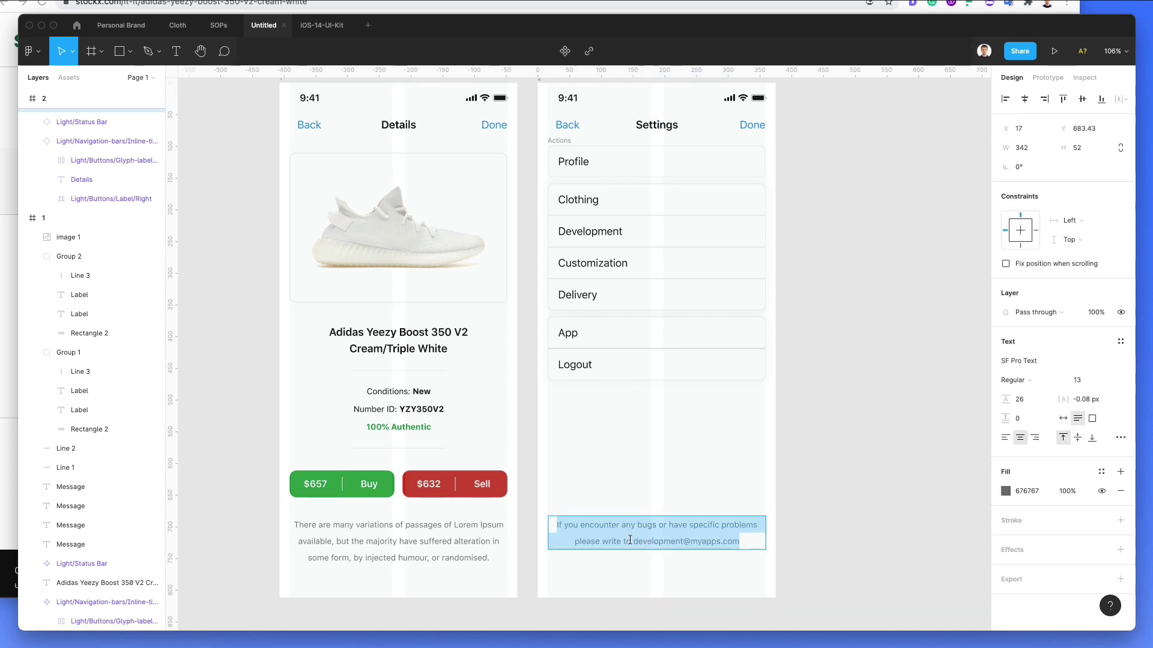
left_click_drag(631, 539, 800, 547)
scroll(633, 218, "up", 2, "ctrl")
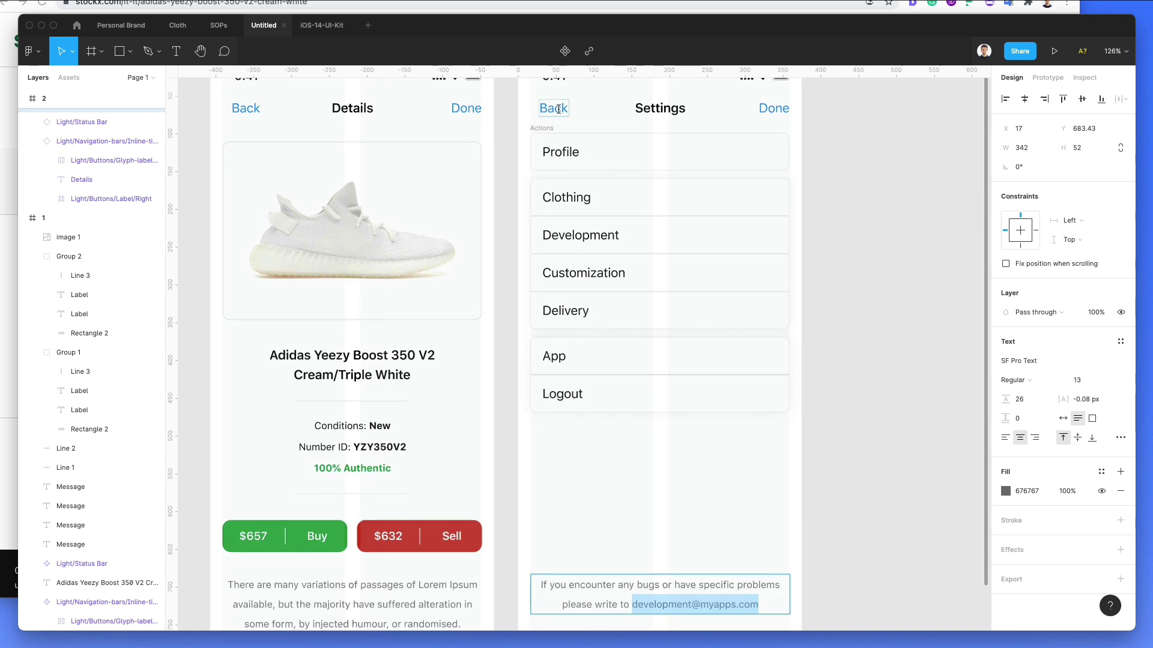
key("i")
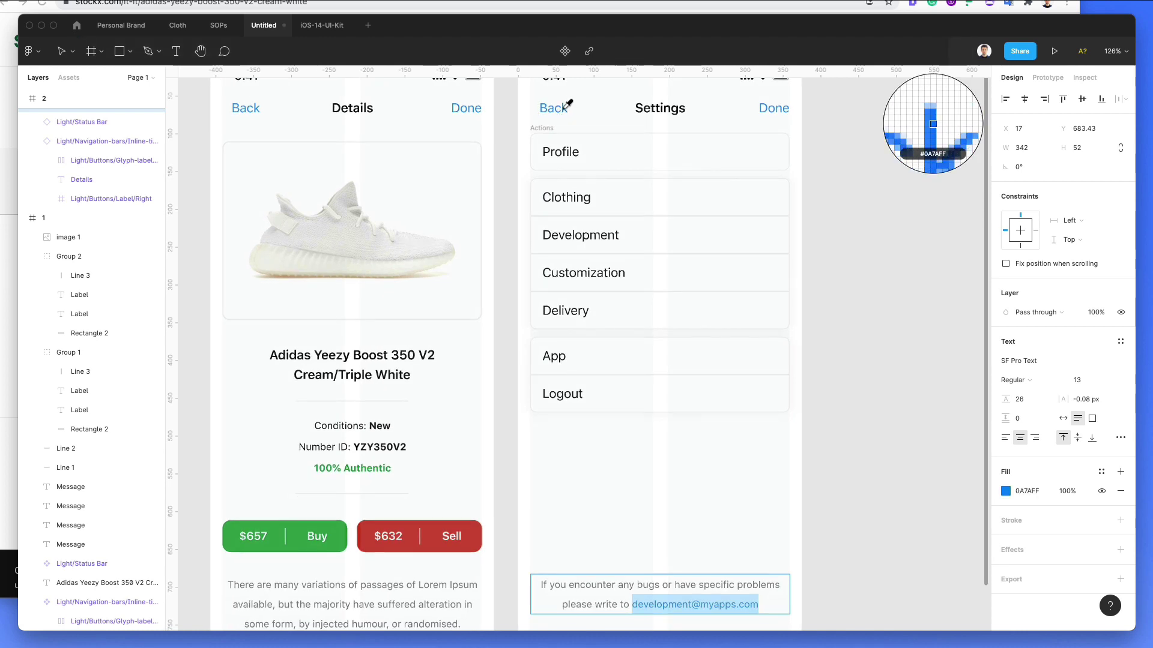
left_click(564, 108)
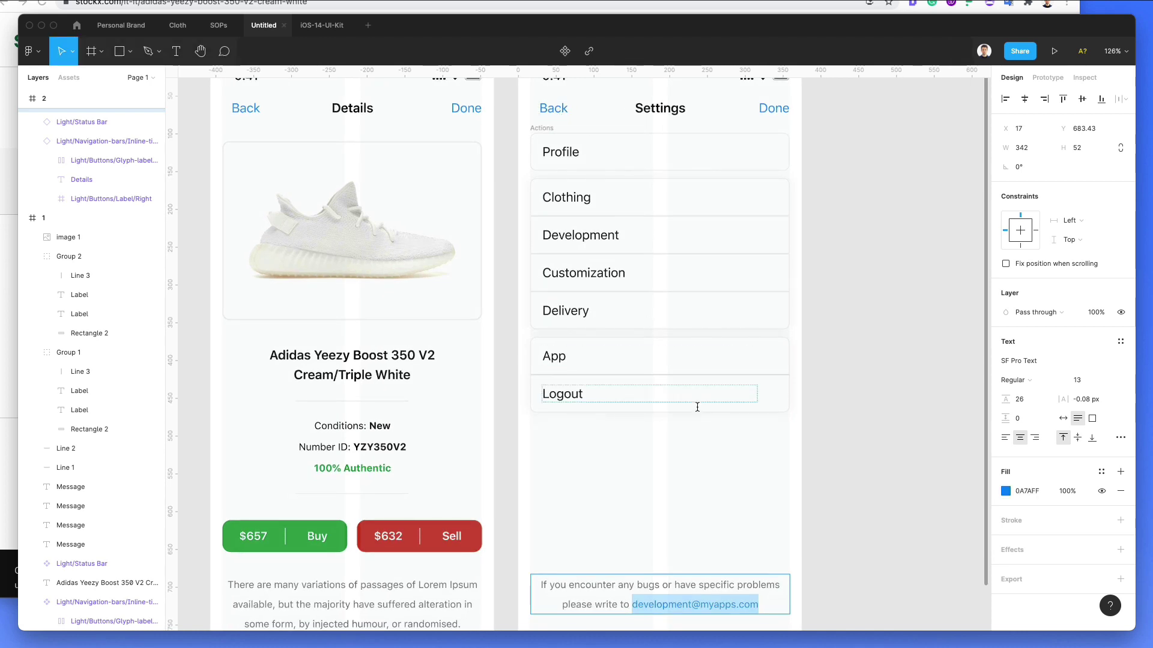
left_click(1042, 383)
key("Escape")
key("Escape")
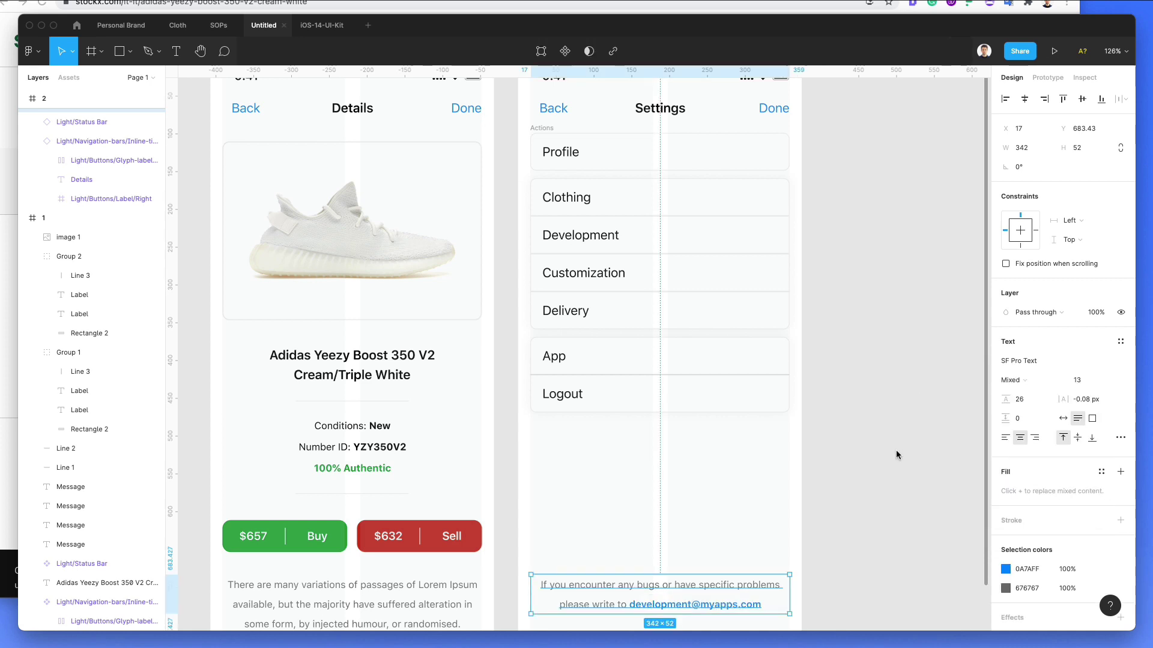
scroll(897, 454, "down", 5)
left_click(901, 451)
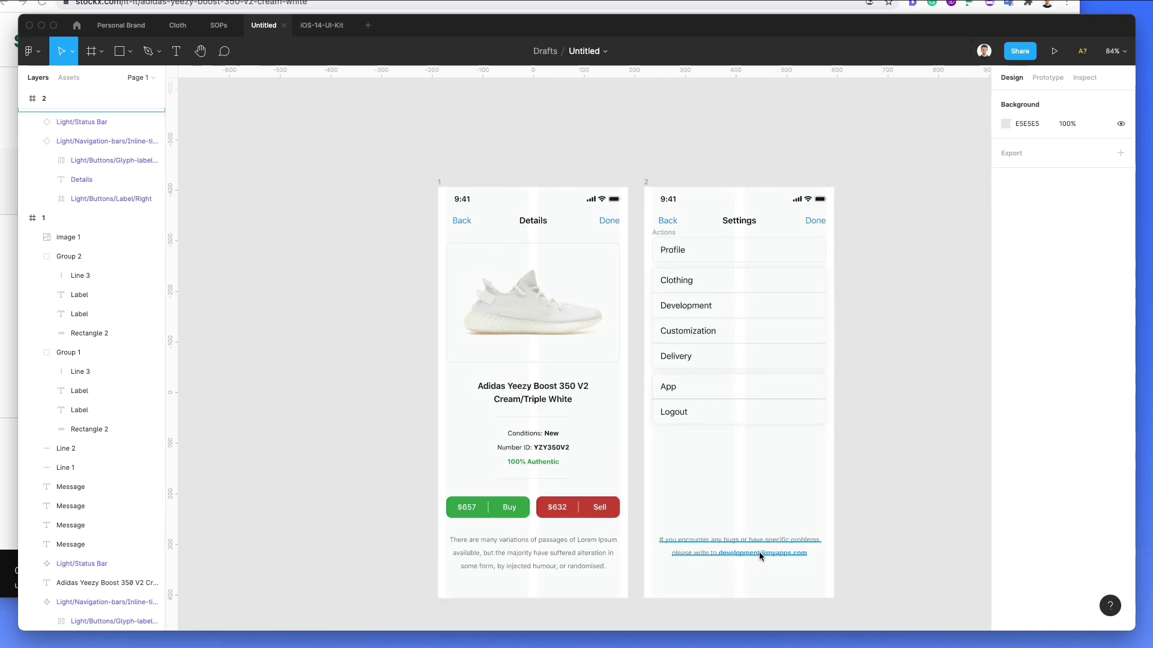
left_click_drag(758, 552, 766, 557)
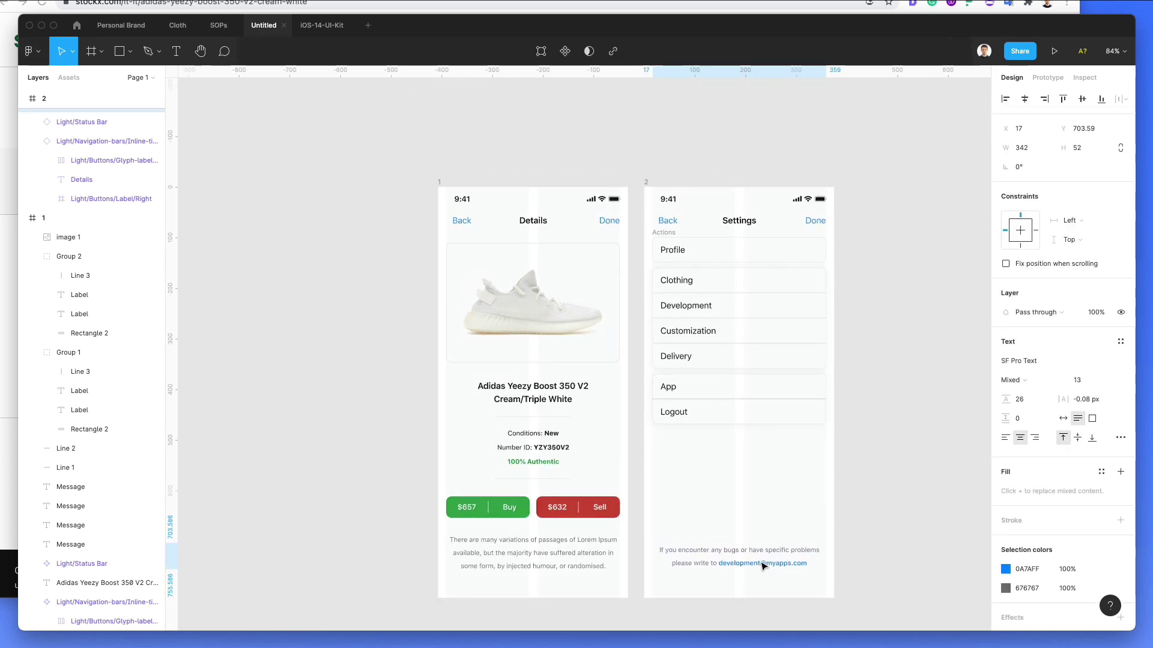
key("Escape")
Step: Hide the column layout grids on both the Details and Settings frames
scroll(810, 499, "right", 3)
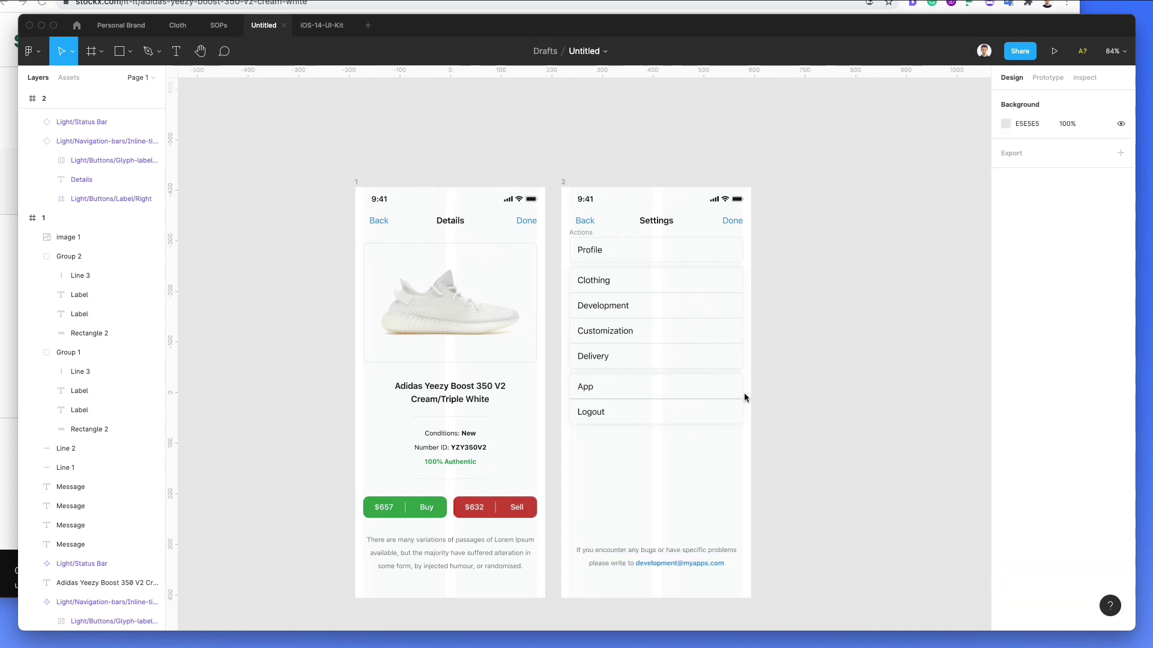
scroll(734, 335, "up", 3)
scroll(735, 335, "down", 2)
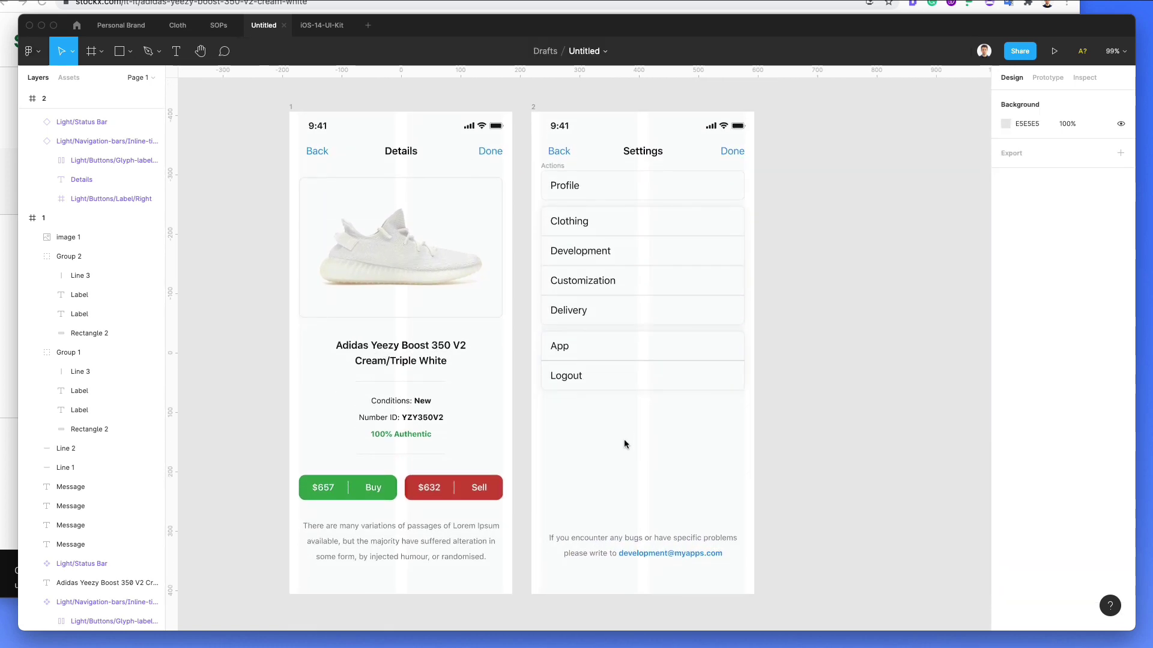
left_click(291, 107)
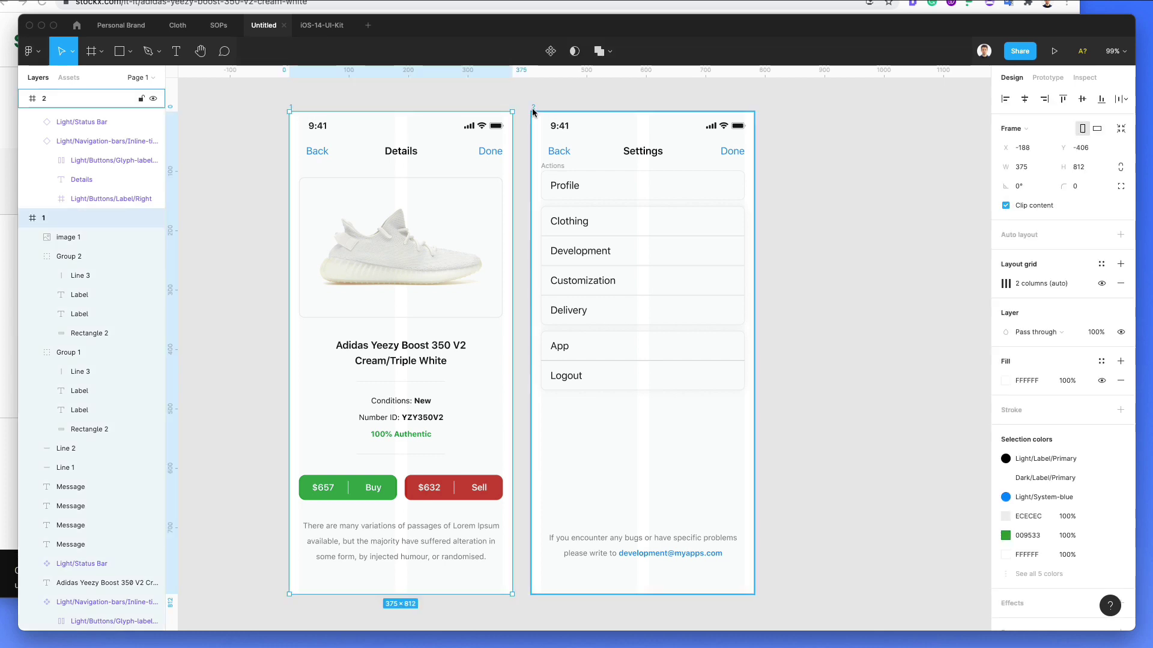
left_click(534, 107, "shift")
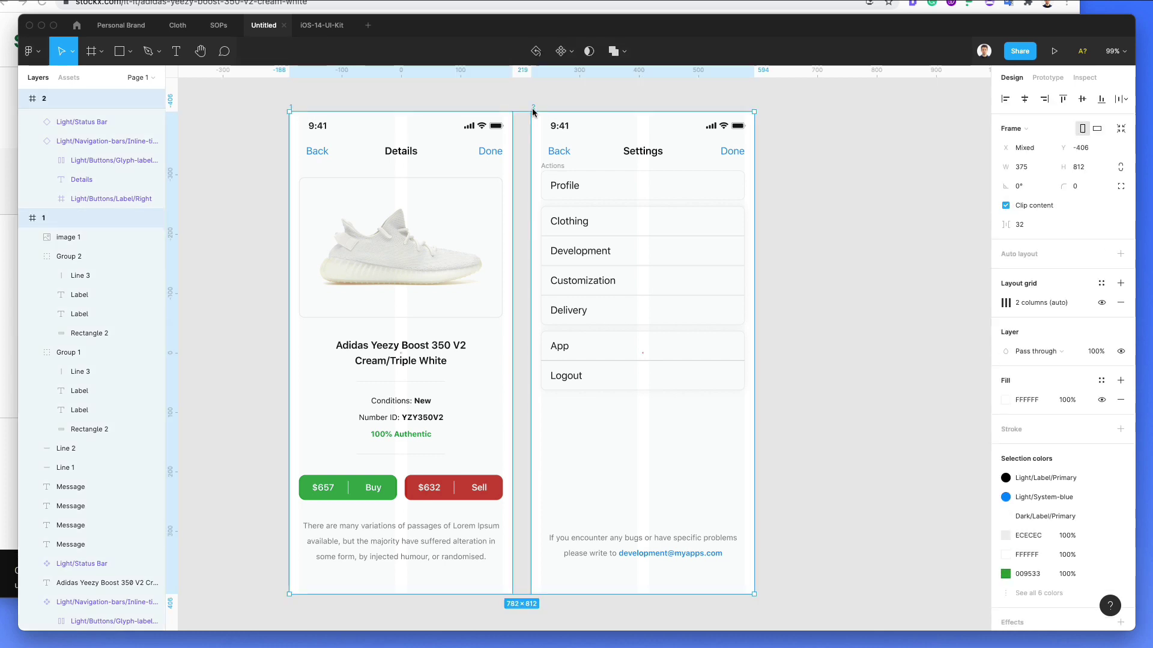
left_click(1107, 304)
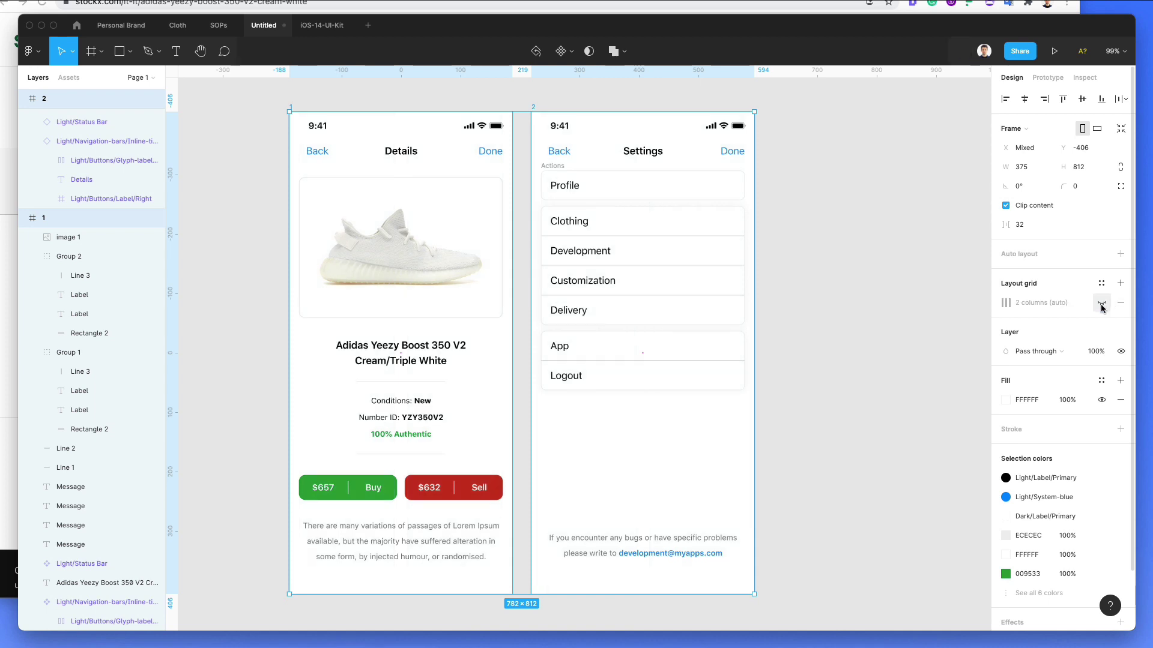
left_click(875, 237)
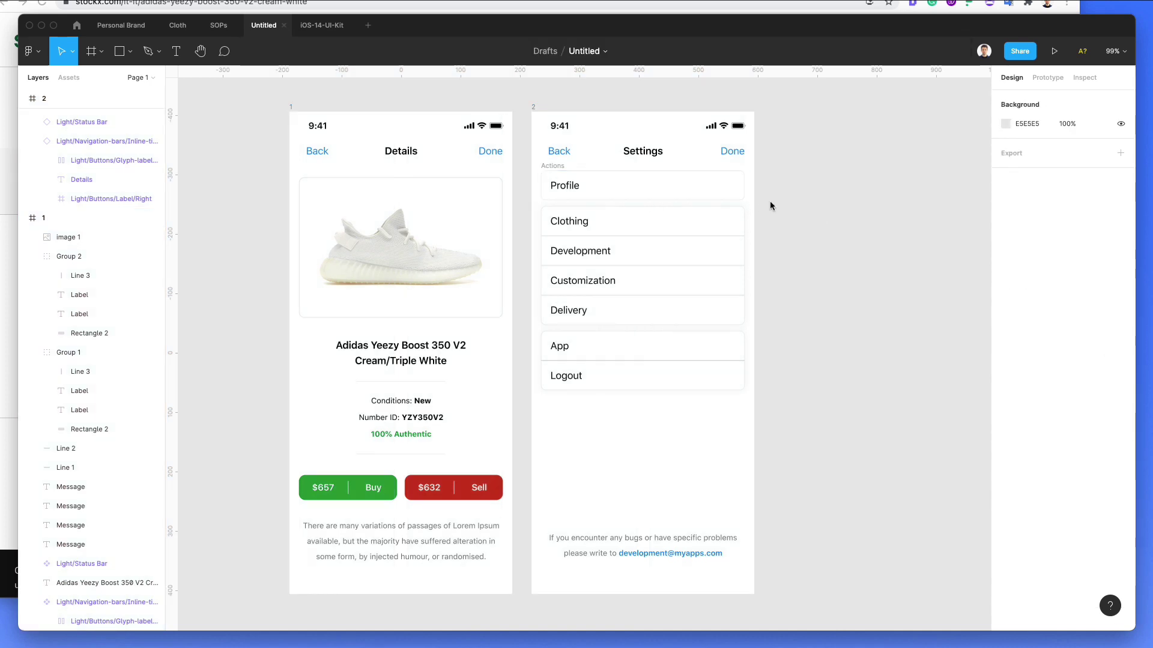
Step: Shift the Details screen about 45 px left of the Settings screen
scroll(809, 200, "down", 1)
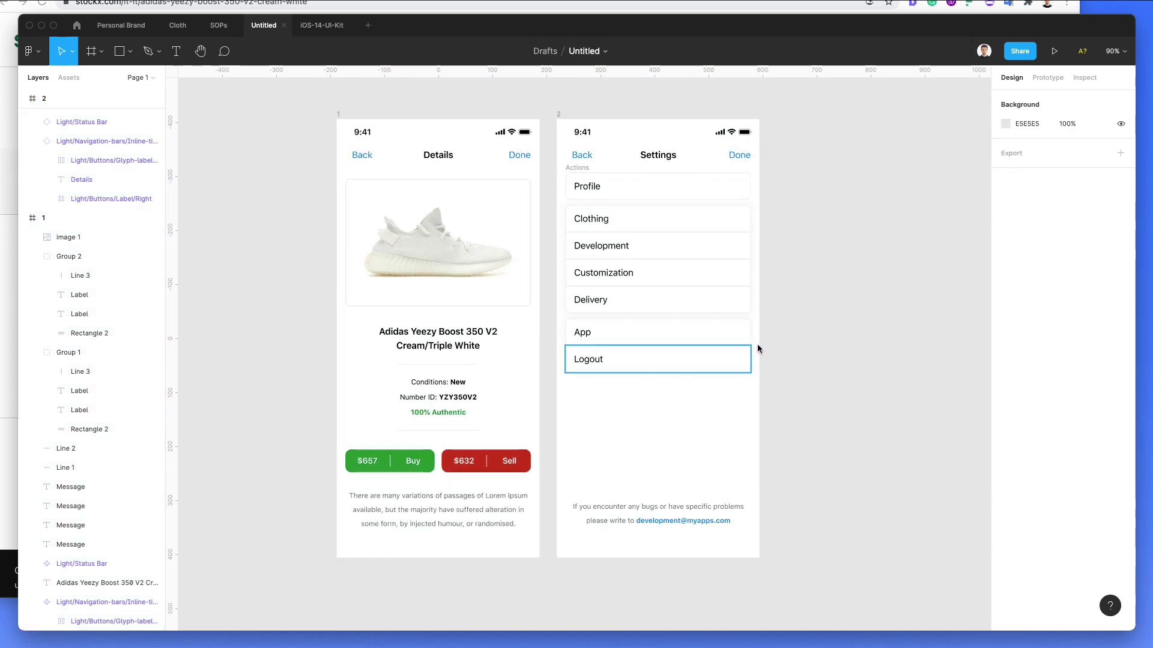
left_click_drag(770, 340, 744, 345)
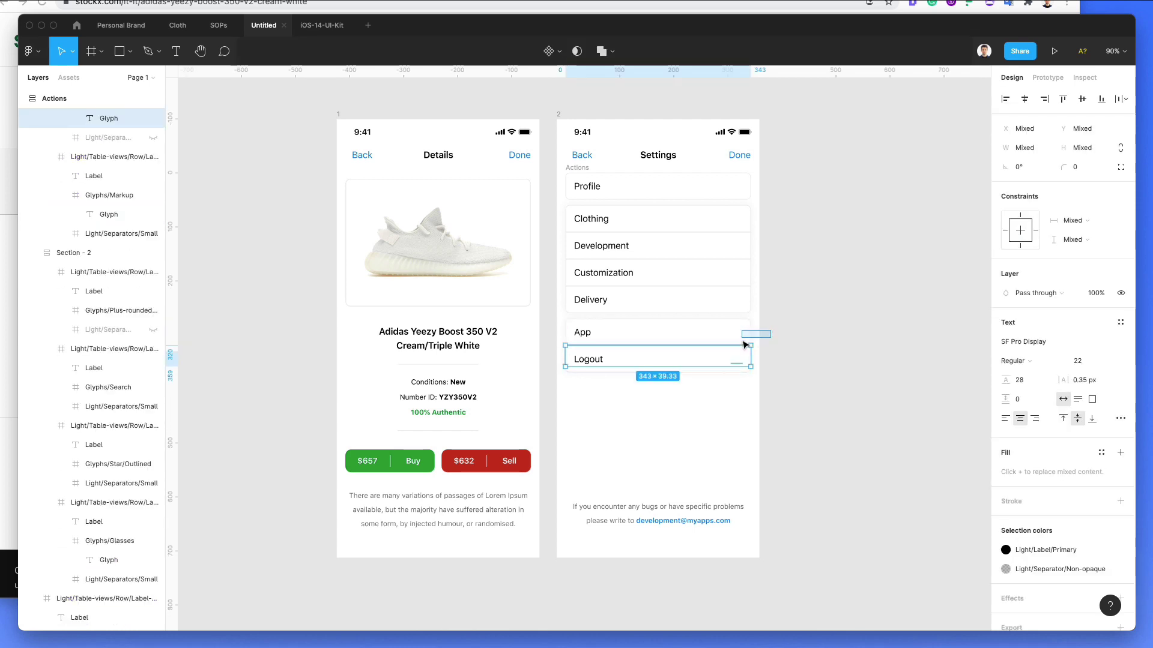
key("Escape")
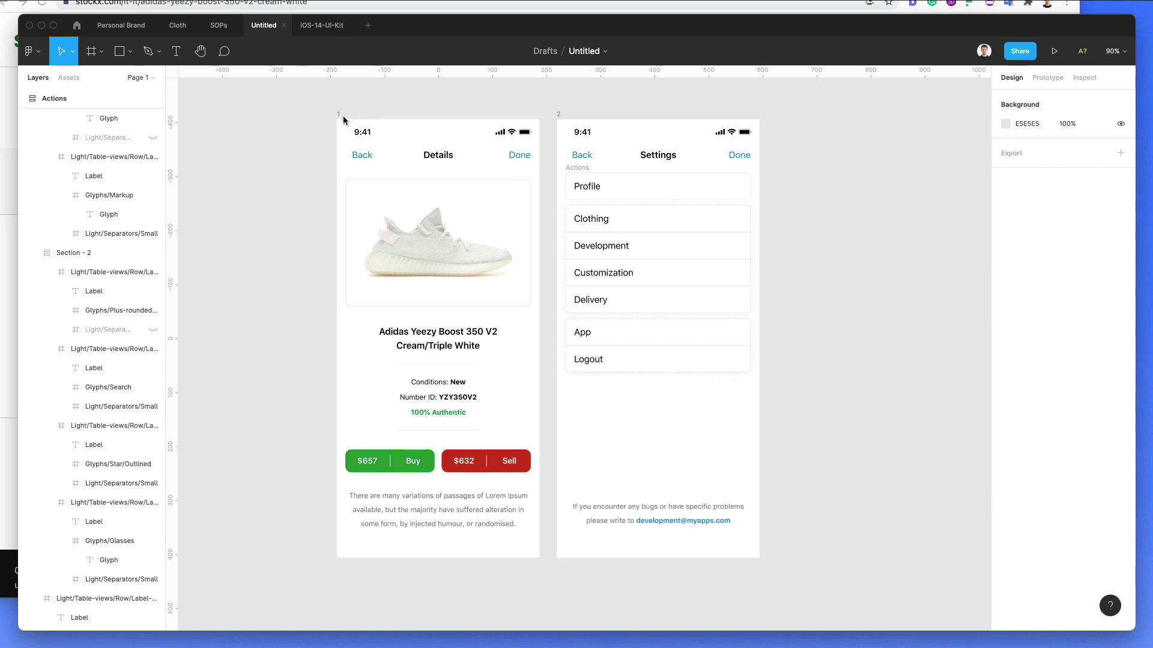
left_click_drag(341, 119, 314, 118)
Step: Change the canvas background from E5E5E5 to pale blue-white F6F8FB
left_click(628, 110)
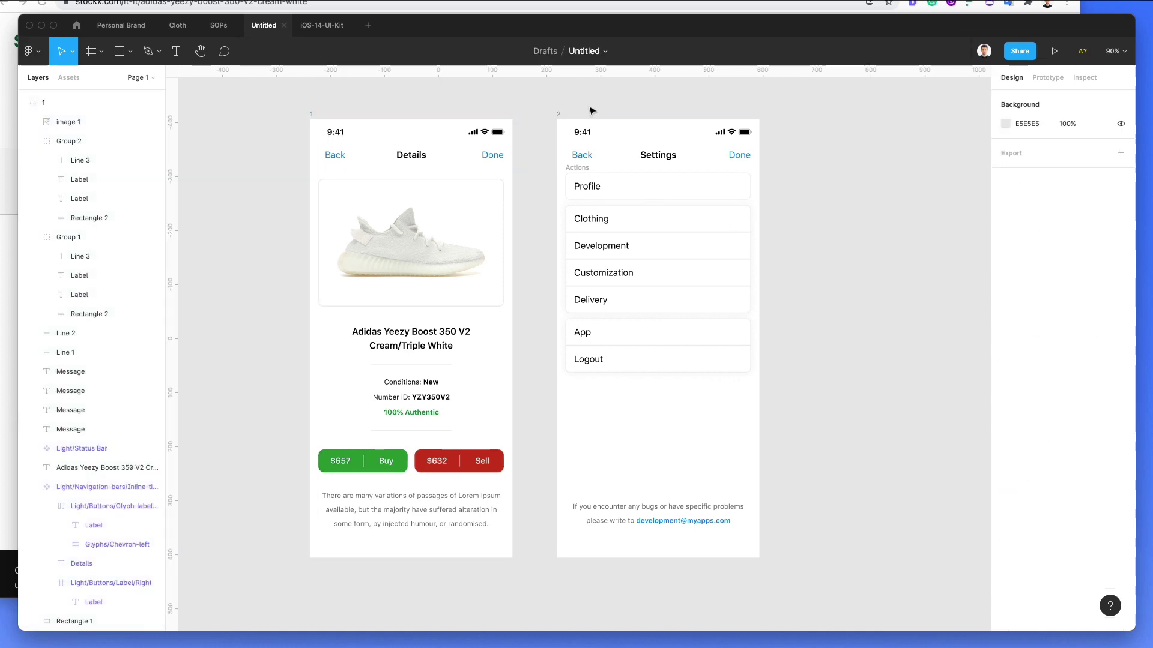
left_click(1011, 126)
left_click(938, 298)
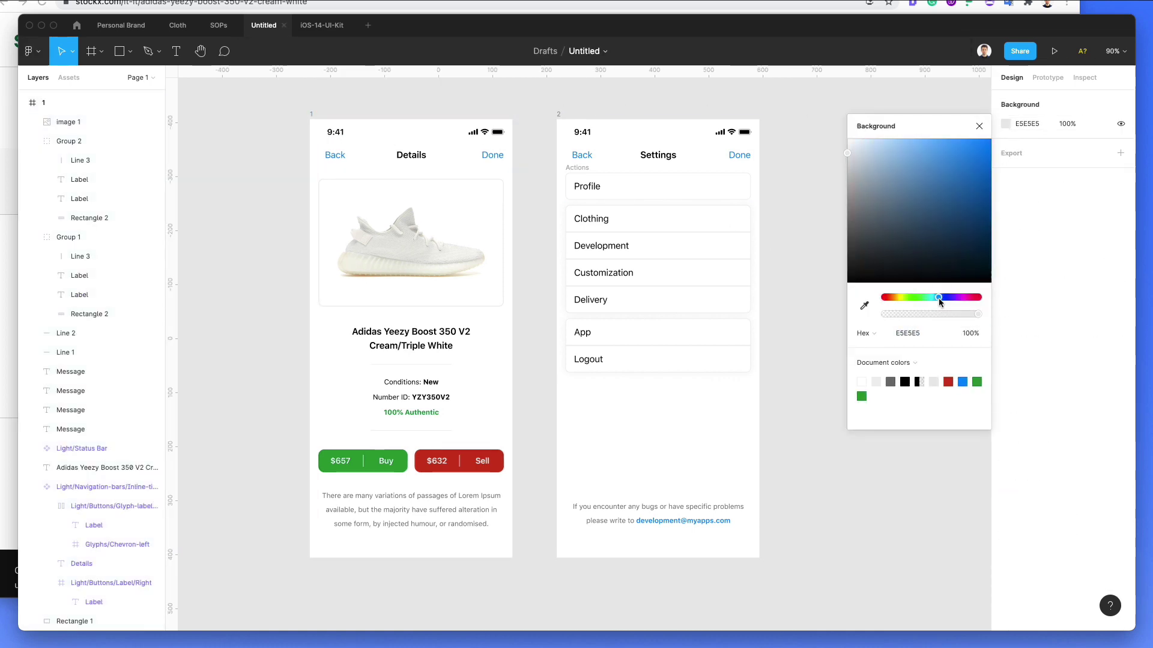
left_click_drag(852, 144, 849, 147)
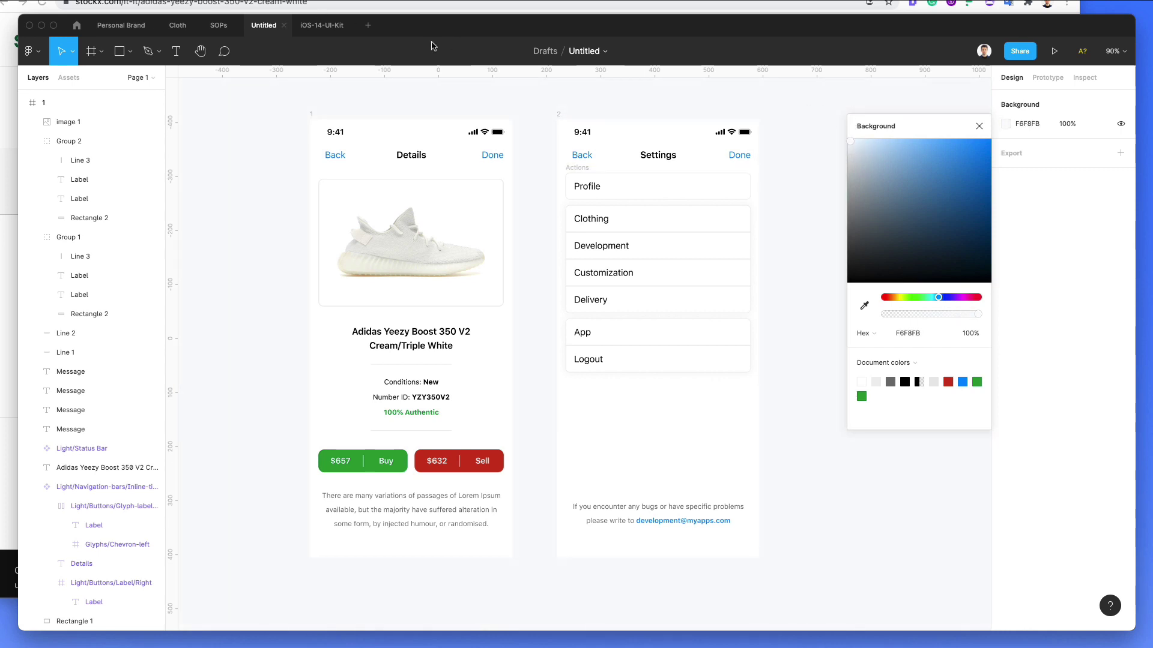
Step: Hide the editor interface and zoom to fit both phone screens
left_click(483, 53)
key("super+backslash")
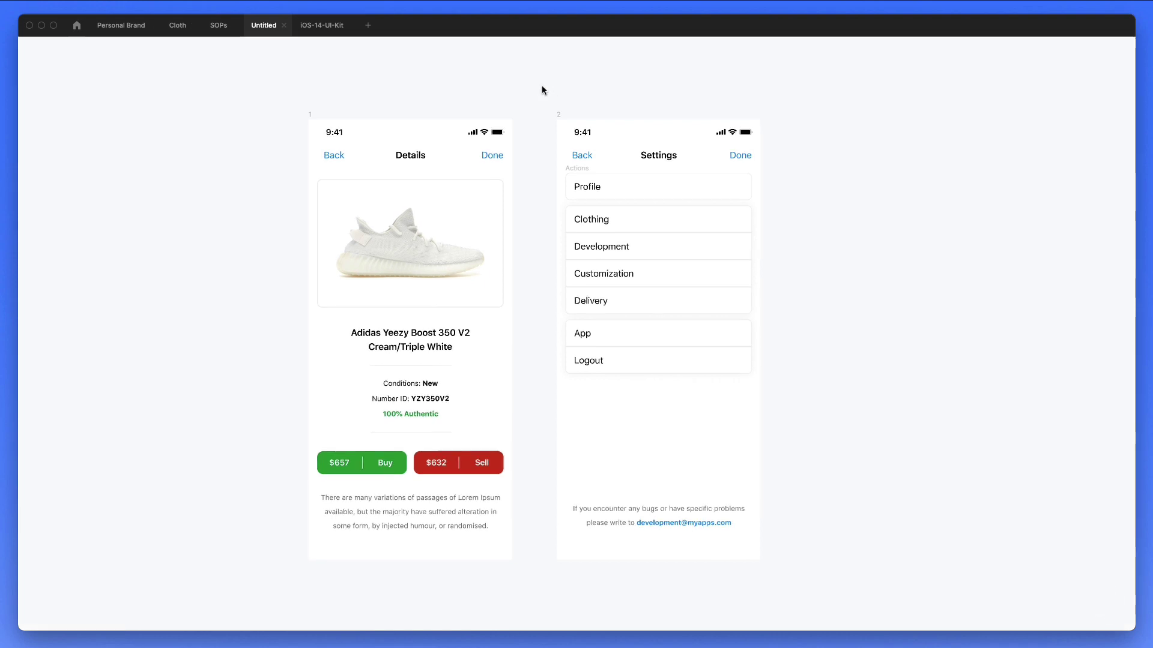
key("shift+1")
key("shift+1")
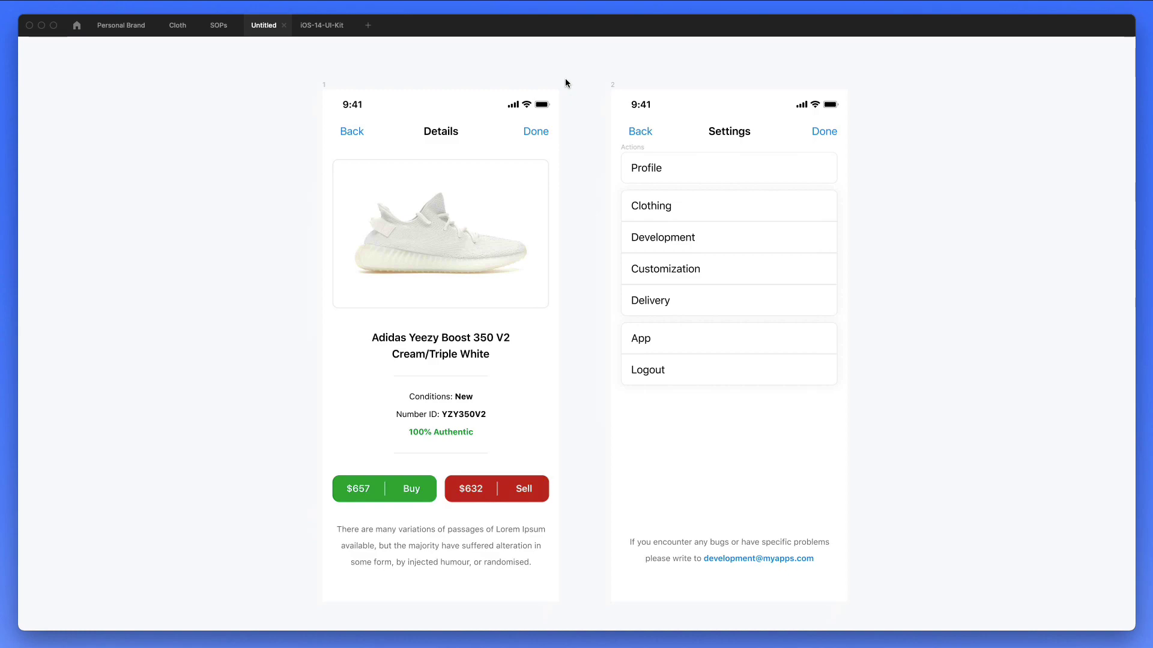